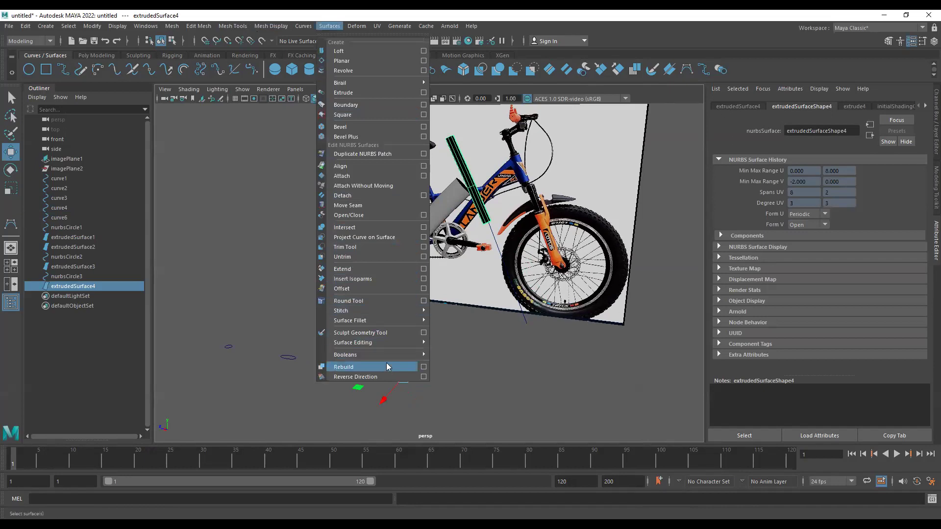
# Reverse the surface direction of the tube extruded along the bike's head tube.
pyautogui.keyDown('ctrl'); pyautogui.keyDown('shift'); pyautogui.click(390, 378); pyautogui.keyUp('shift'); pyautogui.keyUp('ctrl')
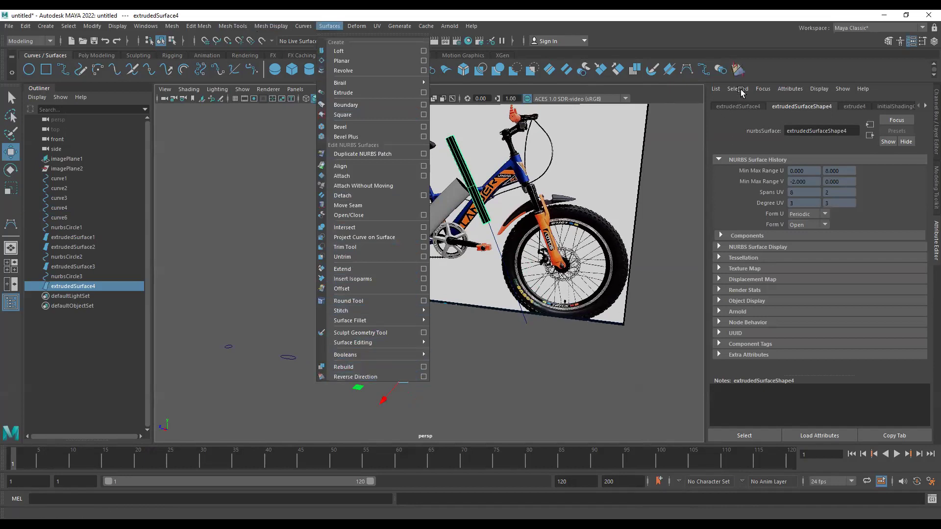
pyautogui.click(389, 378)
pyautogui.keyDown('alt'); pyautogui.moveTo(597, 209); pyautogui.dragTo(492, 216); pyautogui.keyUp('alt')
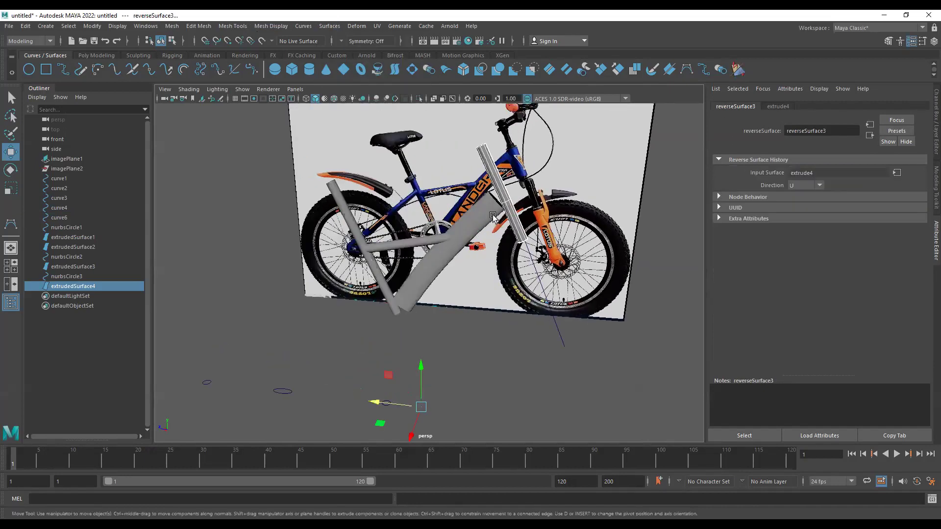
pyautogui.click(417, 244)
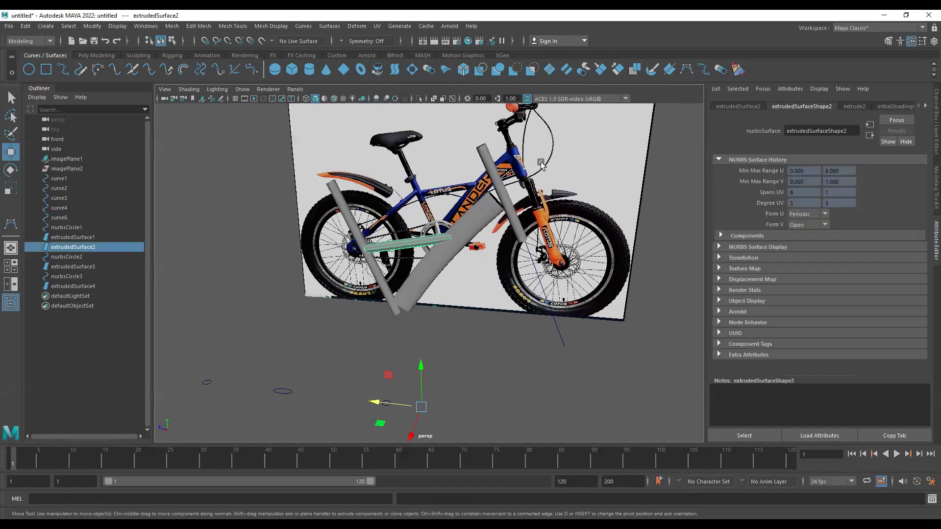
pyautogui.keyDown('alt'); pyautogui.moveTo(518, 228); pyautogui.dragTo(489, 295, button='middle'); pyautogui.keyUp('alt')
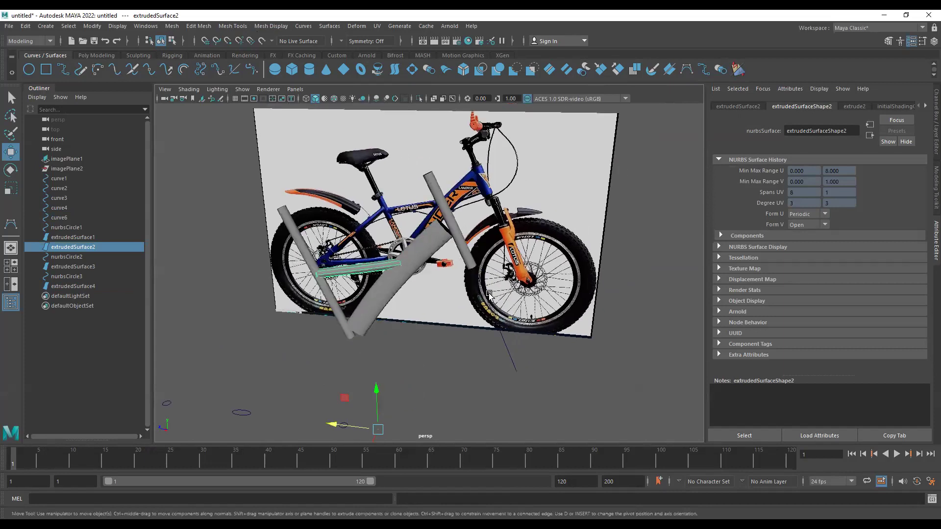
pyautogui.click(488, 296)
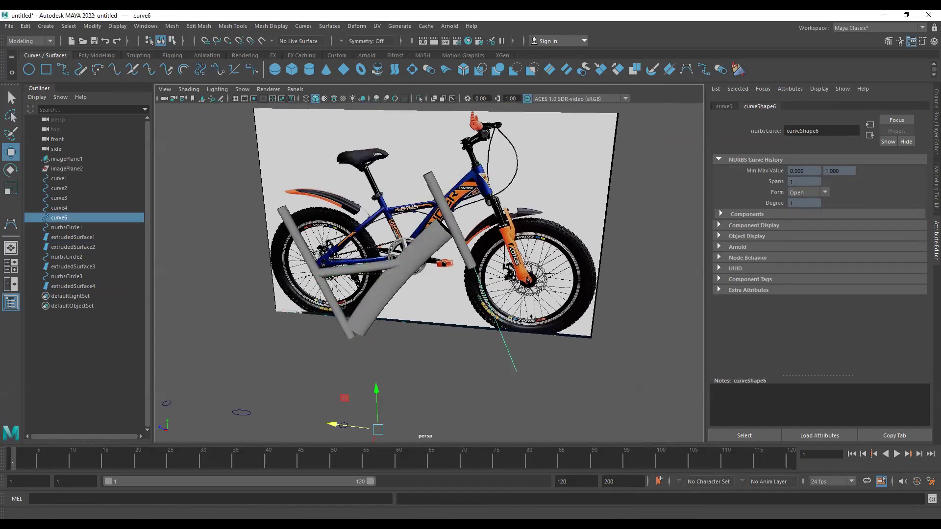
# Switch to the image viewer and examine the front fork and wheel closely in the reference photo 03_A.png.
pyautogui.hotkey('alt', 'Tab')
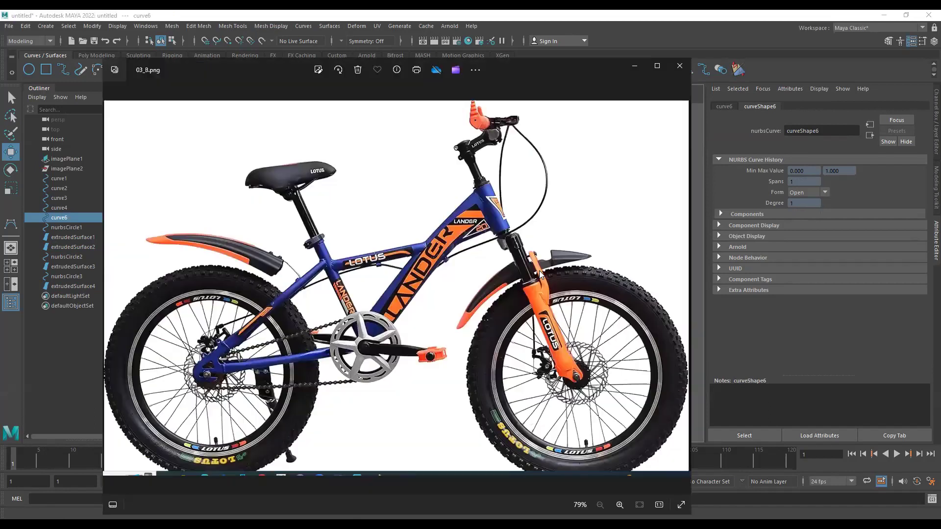
pyautogui.press('Left')
pyautogui.press('Left')
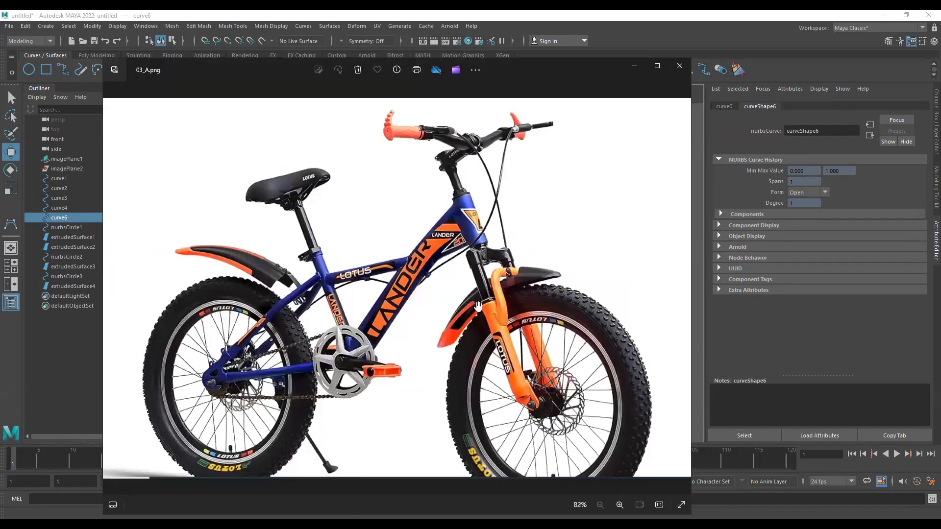
pyautogui.scroll(1, 478, 307)
pyautogui.scroll(1, 488, 216)
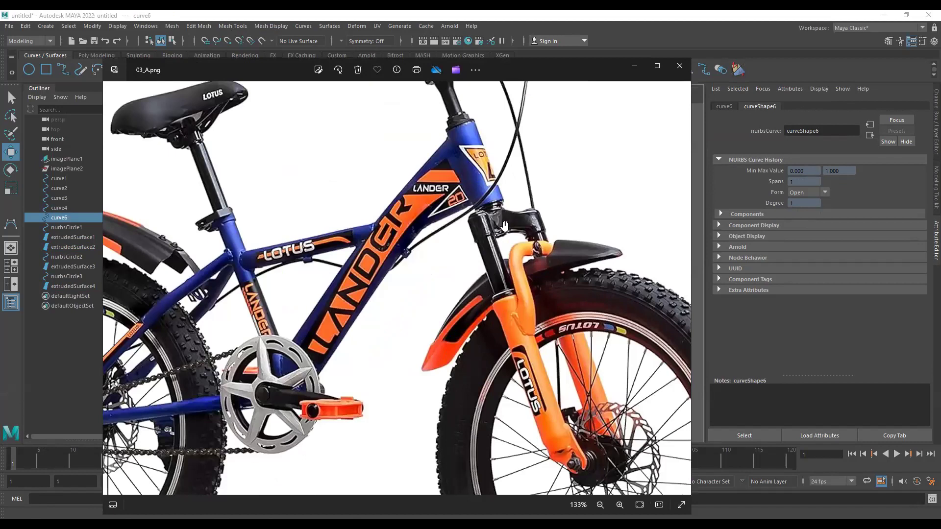
pyautogui.scroll(-3, 612, 312)
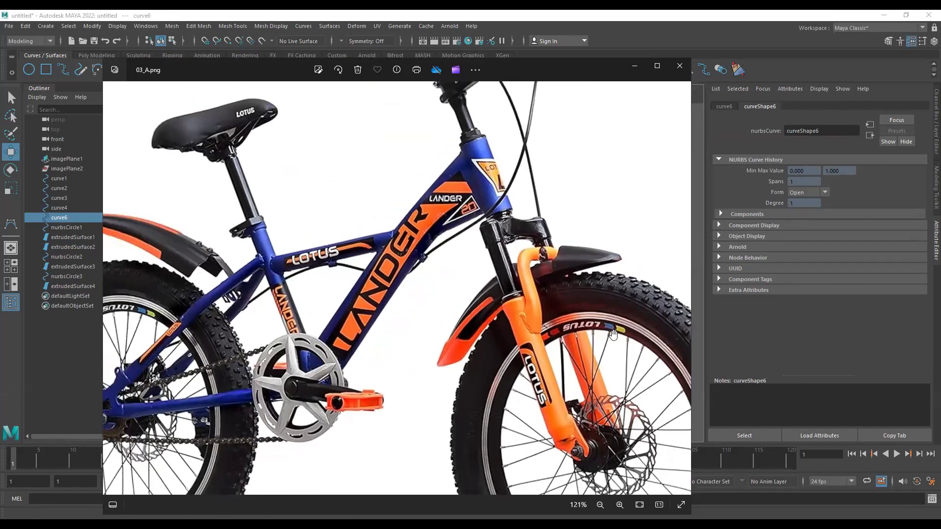
pyautogui.moveTo(560, 211); pyautogui.dragTo(514, 168)
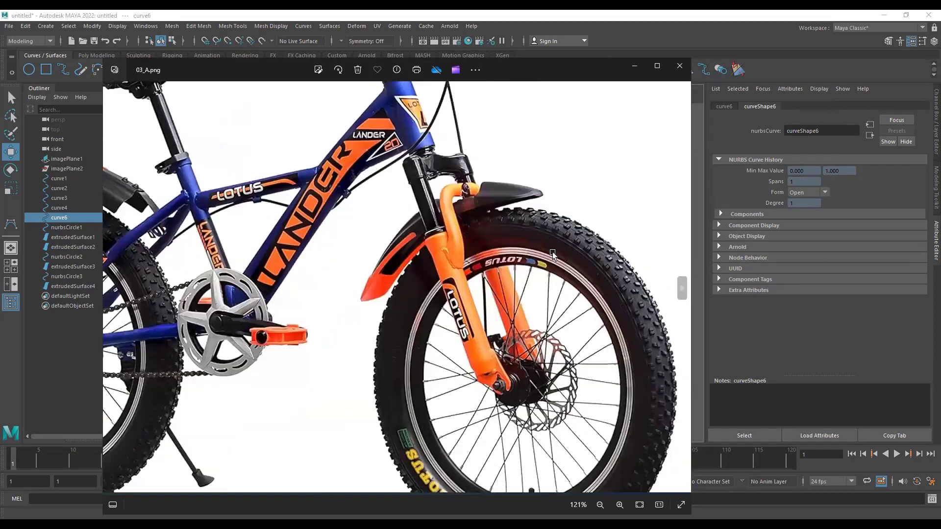
pyautogui.click(634, 65)
# Place a NURBS torus at the front wheel's hub in the side view, rotated -90 degrees about Z and uniformly scaled to 4.865.
pyautogui.keyDown('alt'); pyautogui.moveTo(475, 227); pyautogui.dragTo(472, 225); pyautogui.keyUp('alt')
pyautogui.scroll(3, 473, 225)
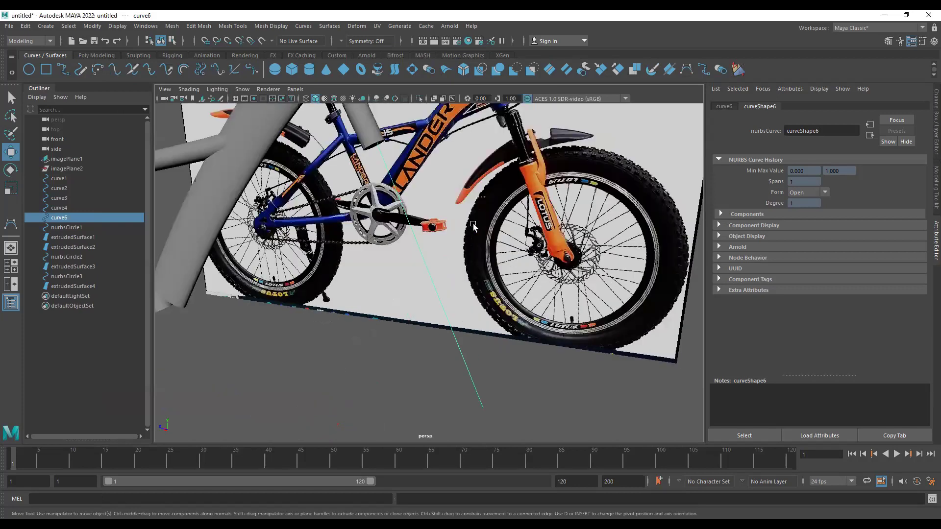
pyautogui.press('space')
pyautogui.press('space')
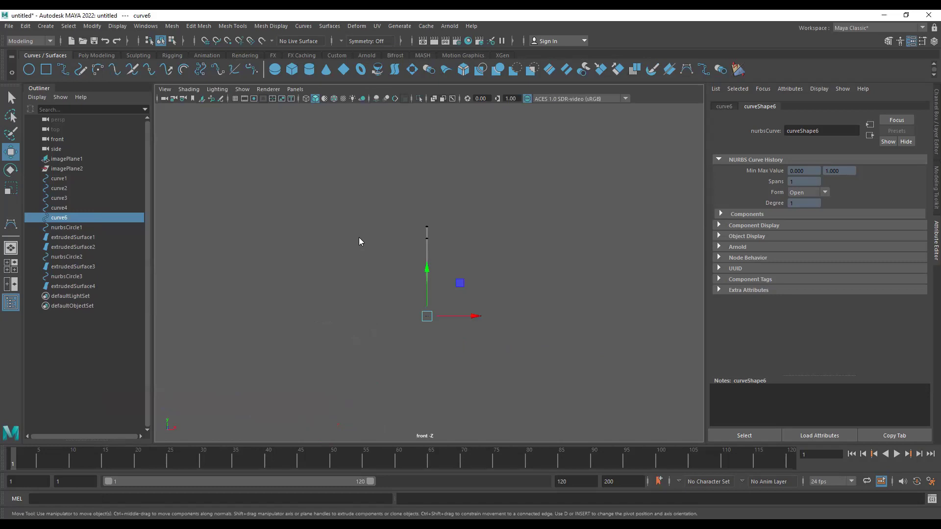
pyautogui.press('space')
pyautogui.moveTo(359, 237); pyautogui.dragTo(361, 73)
pyautogui.moveTo(361, 408); pyautogui.dragTo(538, 279)
pyautogui.press('e')
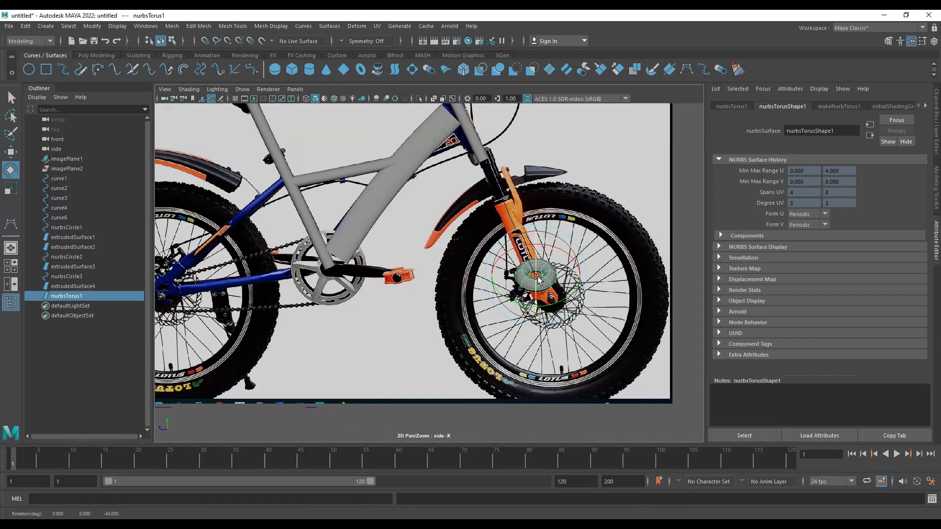
pyautogui.moveTo(538, 265); pyautogui.dragTo(685, 361)
pyautogui.press('r')
pyautogui.press('w')
pyautogui.moveTo(530, 276); pyautogui.dragTo(549, 297)
# Set the front wheel torus's radius to 1.5.
pyautogui.hotkey('ctrl', 'a')
pyautogui.click(826, 218)
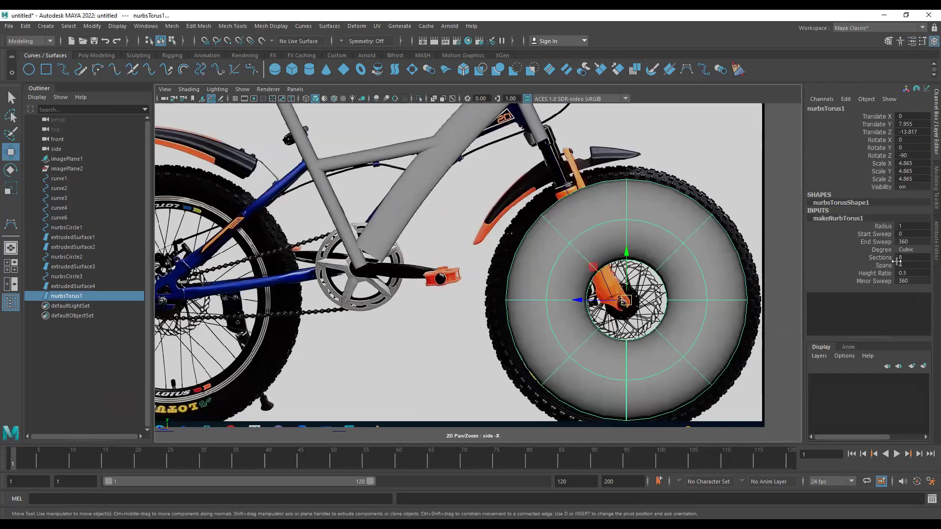
pyautogui.doubleClick(911, 225)
pyautogui.write('0.5')
pyautogui.press('Return')
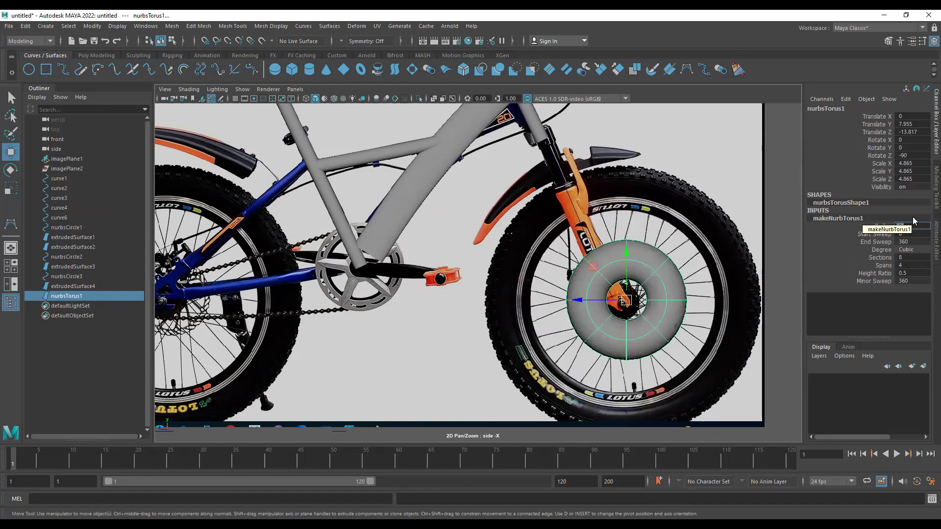
pyautogui.write('1.5')
pyautogui.press('Return')
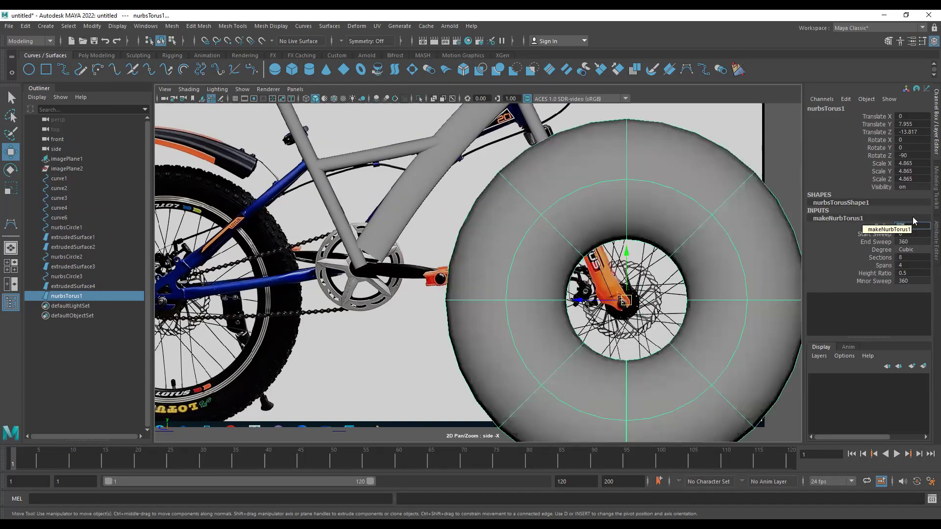
# Refine the torus to 16 sections with a height ratio of 0.1, and align it with the front tire in the reference image.
pyautogui.click(880, 281)
pyautogui.moveTo(599, 285); pyautogui.dragTo(626, 286, button='middle')
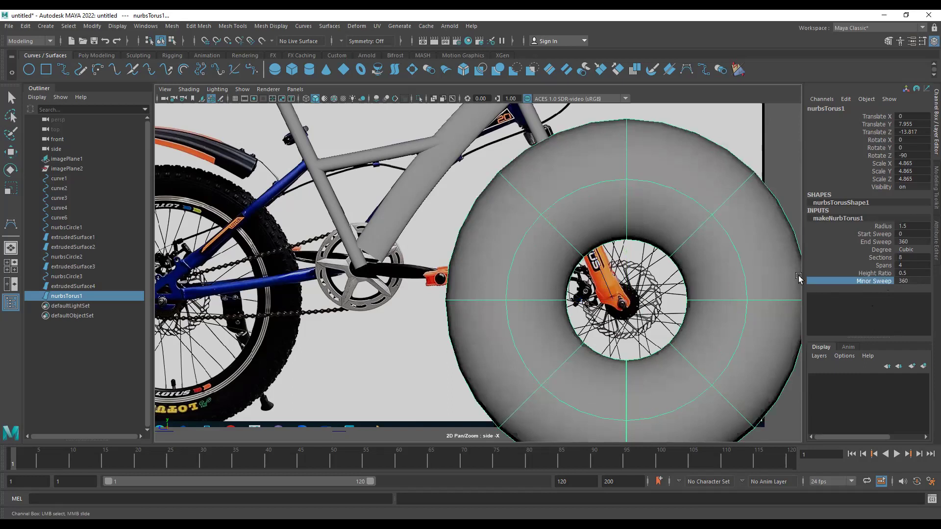
pyautogui.click(888, 267)
pyautogui.click(886, 258)
pyautogui.moveTo(717, 284); pyautogui.dragTo(755, 285, button='middle')
pyautogui.click(872, 273)
pyautogui.moveTo(689, 301)
pyautogui.mouseDown(button='middle')
pyautogui.moveTo(700, 301)
pyautogui.moveTo(687, 300)
pyautogui.mouseUp(button='middle')
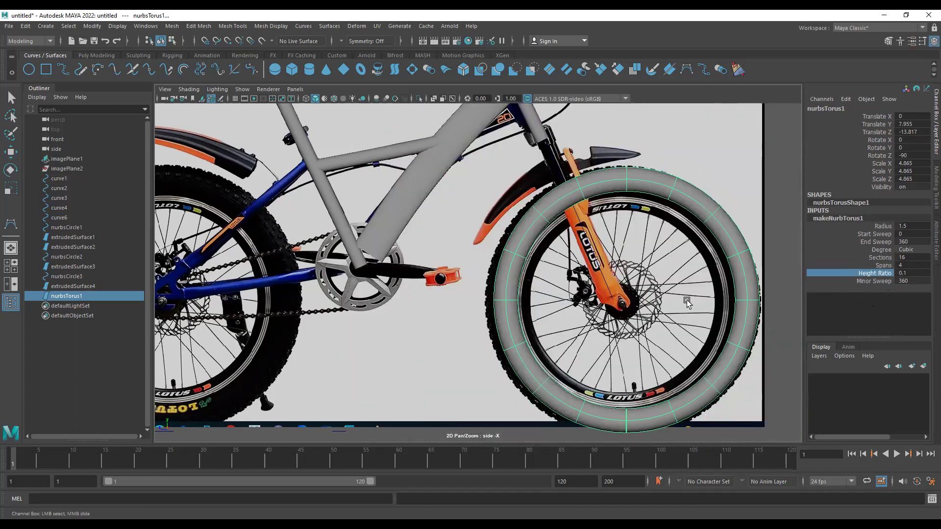
pyautogui.press('w')
pyautogui.moveTo(631, 302); pyautogui.dragTo(631, 308)
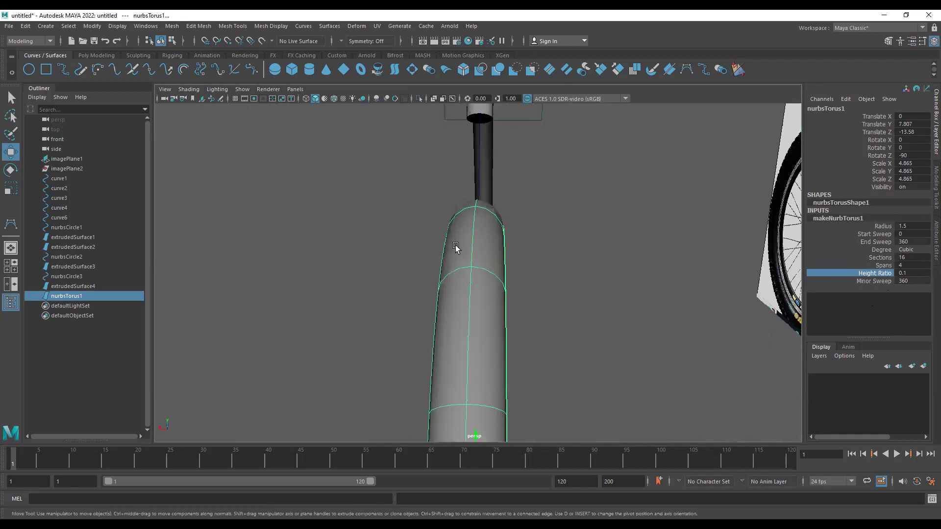
# Inspect the torus in perspective, select its inner ring of control vertices and delete the torus.
pyautogui.keyDown('alt'); pyautogui.moveTo(456, 248); pyautogui.dragTo(597, 230); pyautogui.keyUp('alt')
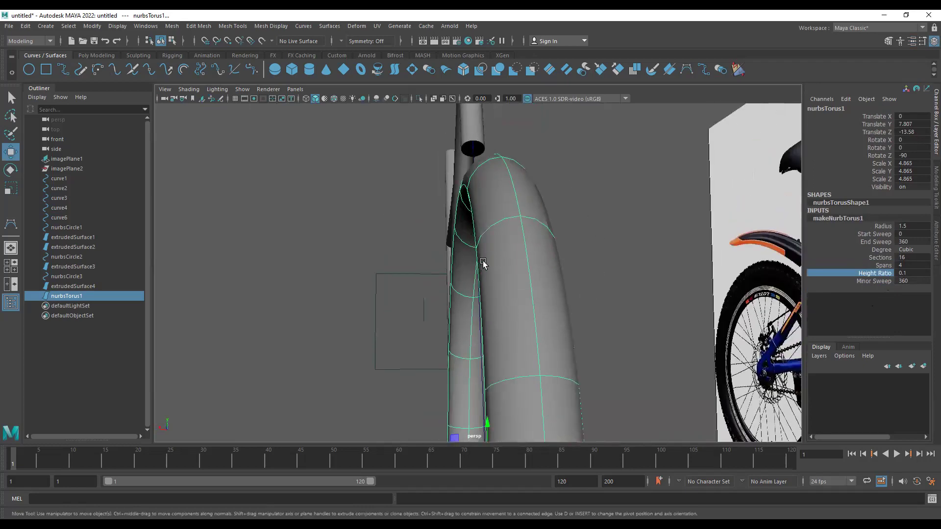
pyautogui.keyDown('alt'); pyautogui.moveTo(483, 258); pyautogui.dragTo(556, 222); pyautogui.keyUp('alt')
pyautogui.moveTo(557, 223); pyautogui.dragTo(599, 212, button='right')
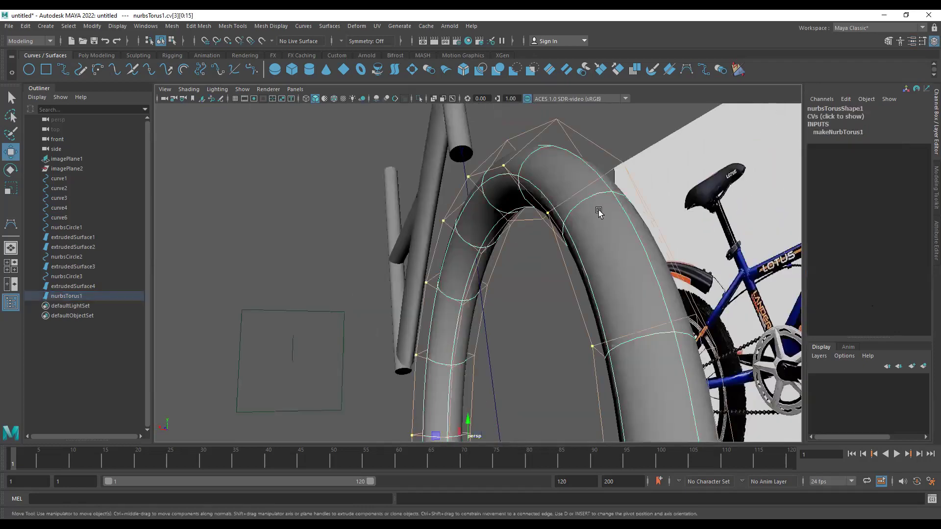
pyautogui.press('Delete')
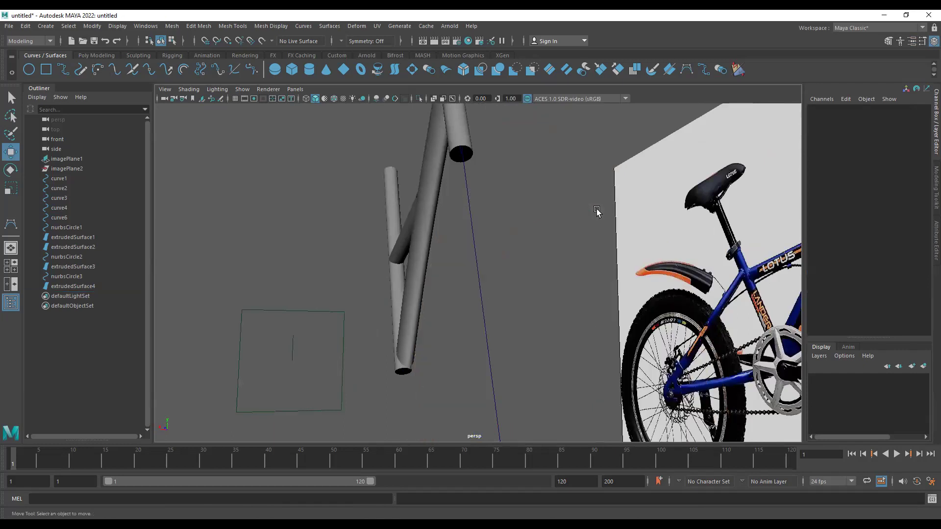
# Show the grid in the front view and frame the area below the head tube for curve drawing.
pyautogui.press('space')
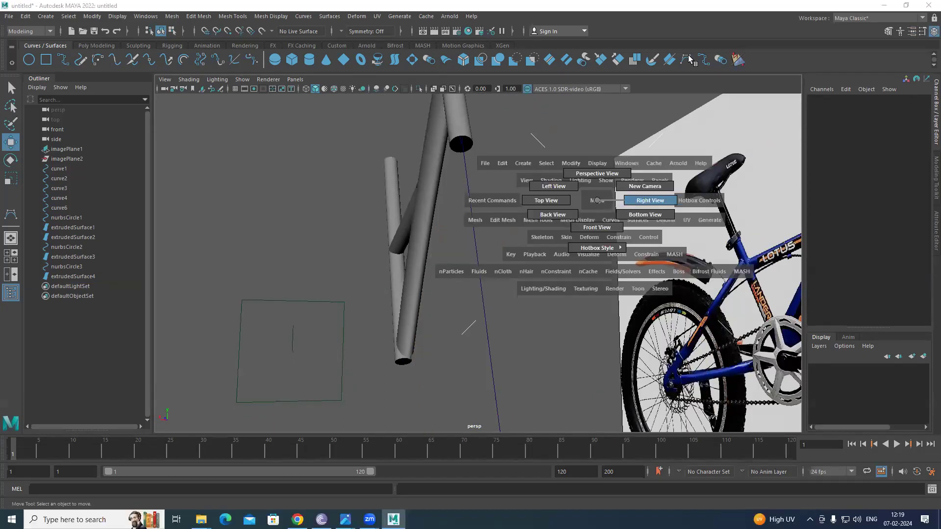
pyautogui.moveTo(597, 200); pyautogui.dragTo(650, 200)
pyautogui.press('y')
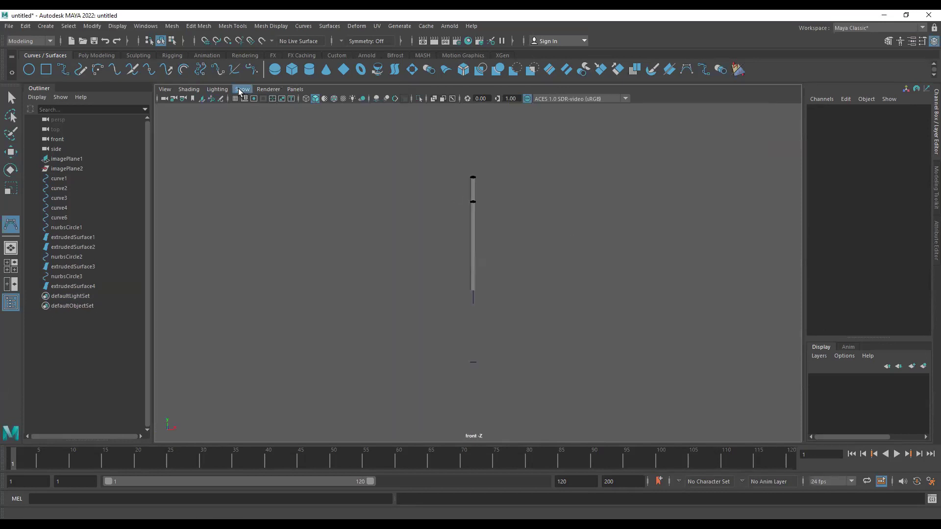
pyautogui.click(242, 89)
pyautogui.click(287, 486)
pyautogui.scroll(5, 542, 294)
pyautogui.keyDown('alt'); pyautogui.moveTo(552, 175); pyautogui.dragTo(556, 105, button='middle'); pyautogui.keyUp('alt')
pyautogui.scroll(3, 500, 229)
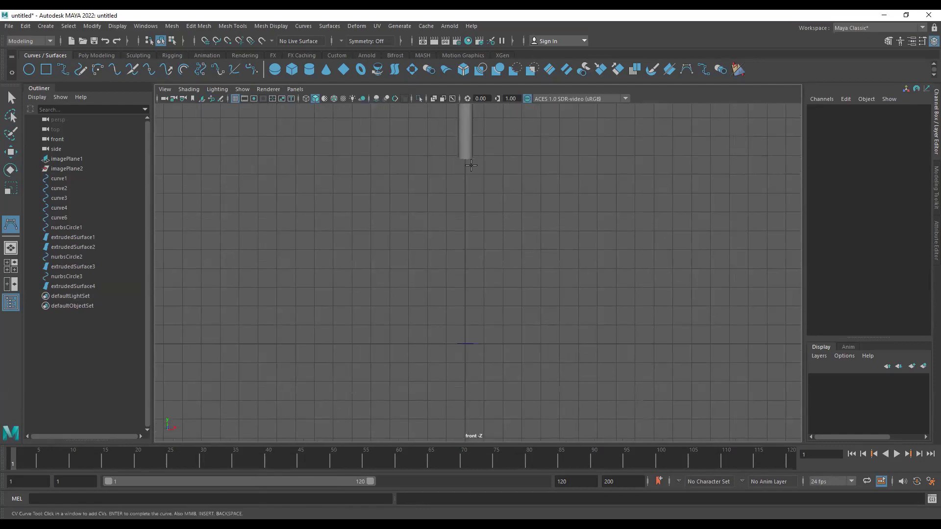
# Draw an open CV curve from the head tube's lower end, running outward, bending down and curling back inward as half a fork profile.
pyautogui.click(465, 155)
pyautogui.click(491, 156)
pyautogui.click(508, 156)
pyautogui.click(520, 160)
pyautogui.click(532, 175)
pyautogui.click(538, 188)
pyautogui.click(540, 202)
pyautogui.click(537, 225)
pyautogui.click(525, 236)
pyautogui.click(506, 241)
pyautogui.press('Return')
pyautogui.press('w')
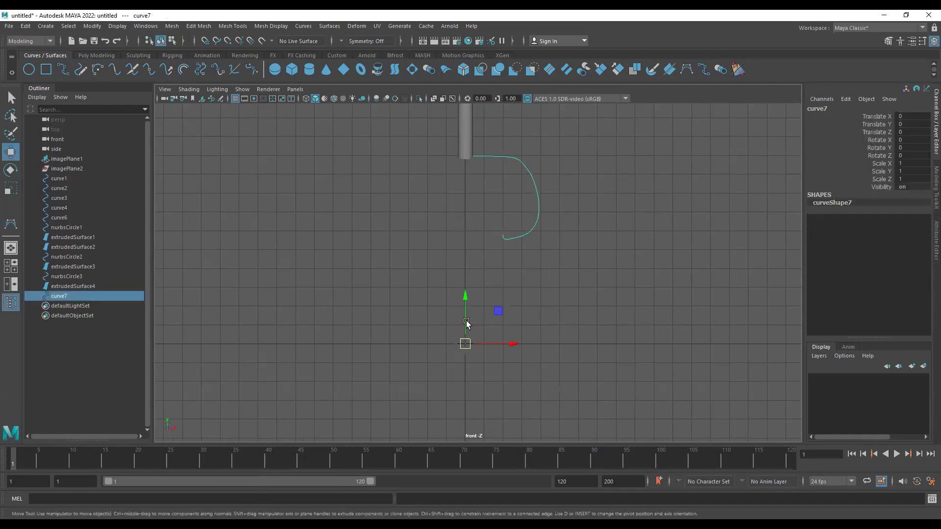
pyautogui.moveTo(464, 297); pyautogui.dragTo(465, 302)
pyautogui.hotkey('ctrl', 'z')
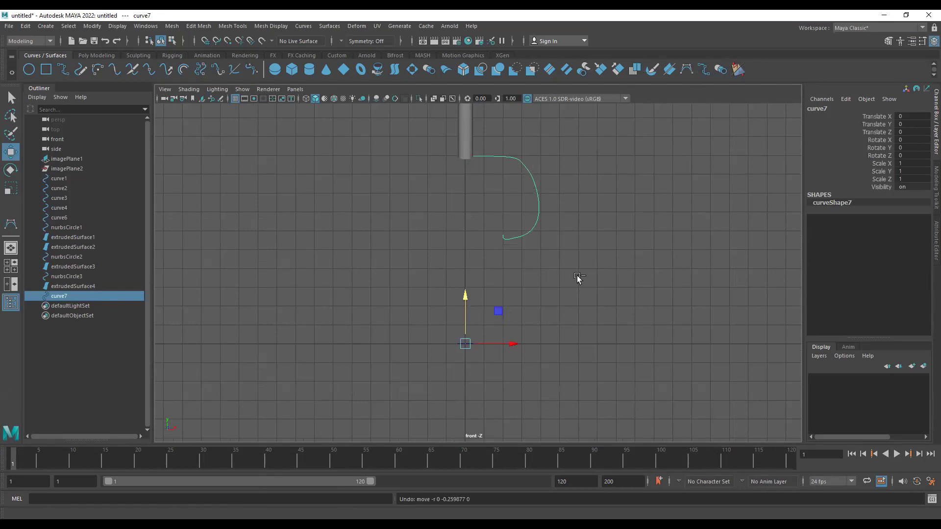
# Duplicate the fork half curve and mirror the copy with a Scale X of -1.
pyautogui.hotkey('ctrl', 'd')
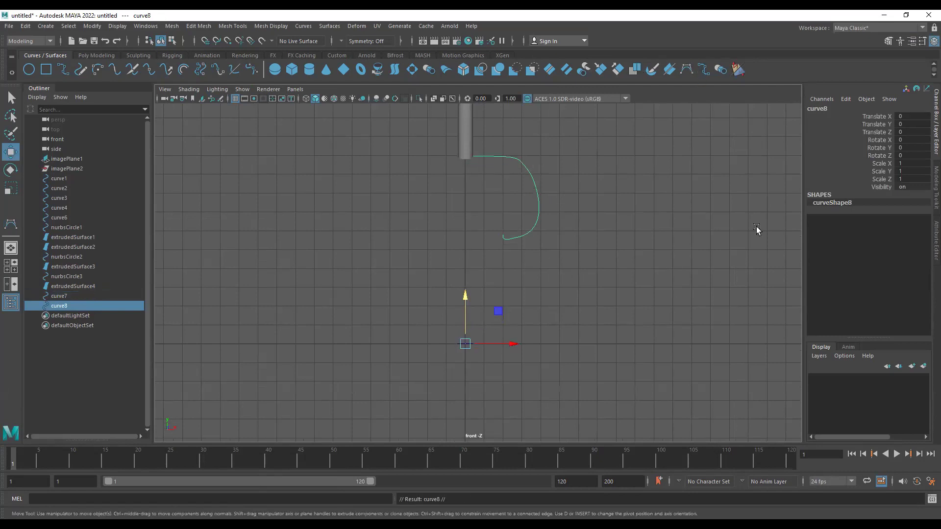
pyautogui.doubleClick(913, 164)
pyautogui.press('Return')
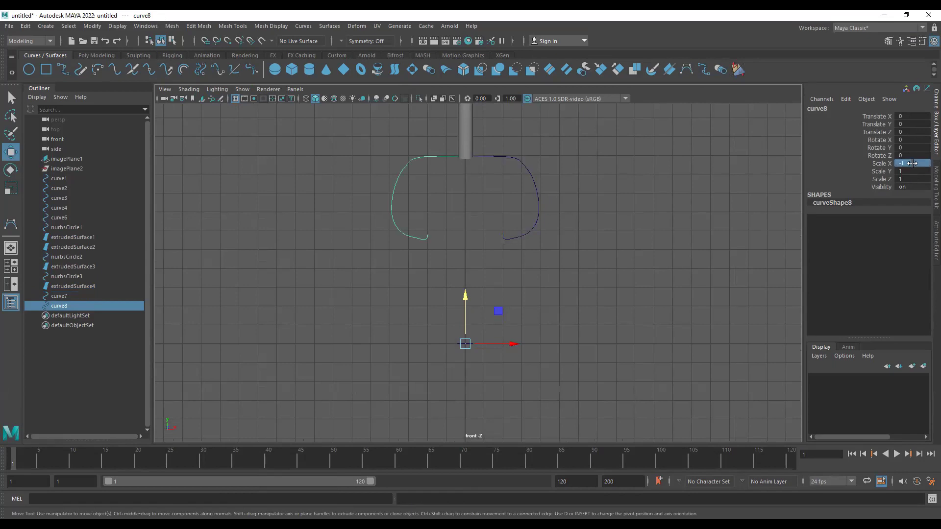
pyautogui.press('r')
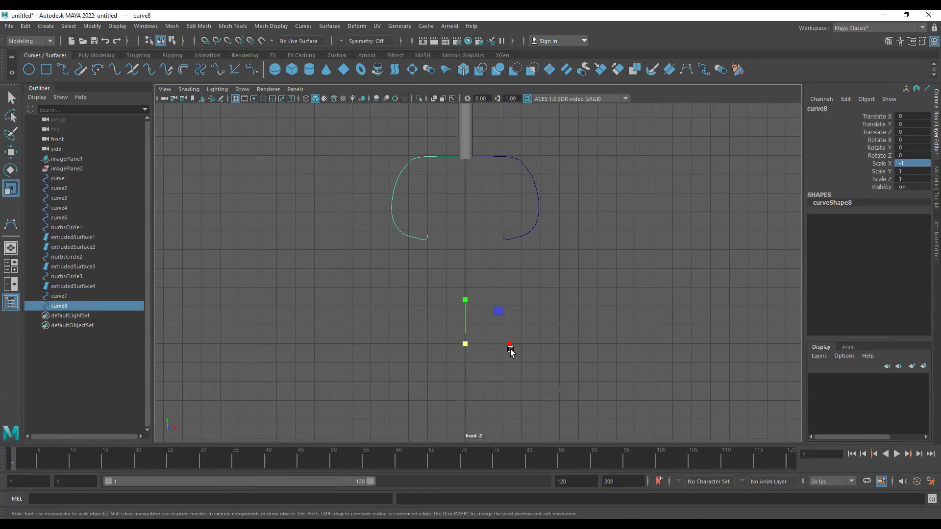
pyautogui.moveTo(508, 348); pyautogui.dragTo(495, 326)
pyautogui.hotkey('ctrl', 'z')
# Move both fork half curves down together to a Translate Y of -0.91.
pyautogui.keyDown('alt'); pyautogui.moveTo(507, 186); pyautogui.dragTo(497, 268, button='middle'); pyautogui.keyUp('alt')
pyautogui.keyDown('shift'); pyautogui.moveTo(513, 266); pyautogui.dragTo(555, 268); pyautogui.keyUp('shift')
pyautogui.press('w')
pyautogui.moveTo(456, 380); pyautogui.dragTo(455, 397)
# Shift the mirrored half curve slightly along X, away from the original half.
pyautogui.moveTo(448, 278); pyautogui.dragTo(380, 289)
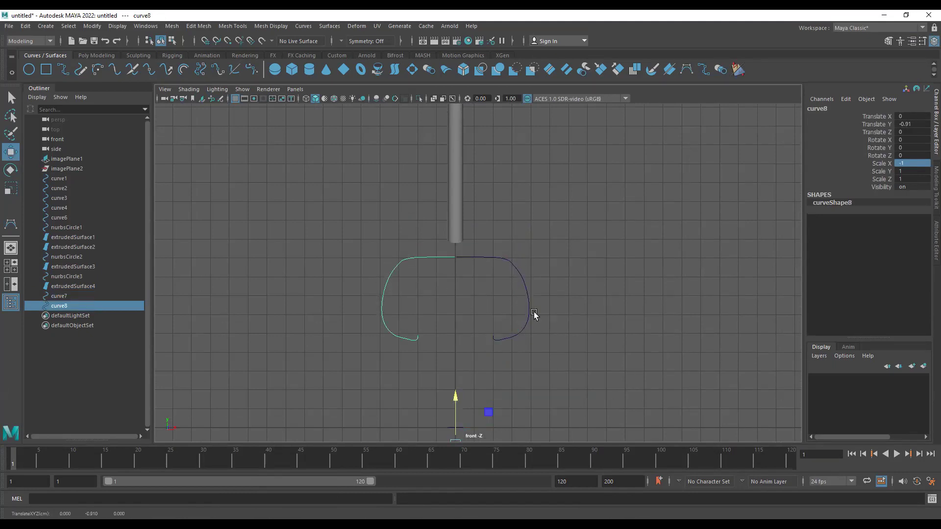
pyautogui.keyDown('alt'); pyautogui.moveTo(532, 351); pyautogui.dragTo(532, 300, button='middle'); pyautogui.keyUp('alt')
pyautogui.moveTo(501, 394); pyautogui.dragTo(496, 394)
# Attach the two mirrored half curves into one curve using the Connect method, Multiple knots Keep and Keep originals off.
pyautogui.keyDown('shift'); pyautogui.moveTo(500, 242); pyautogui.dragTo(550, 242); pyautogui.keyUp('shift')
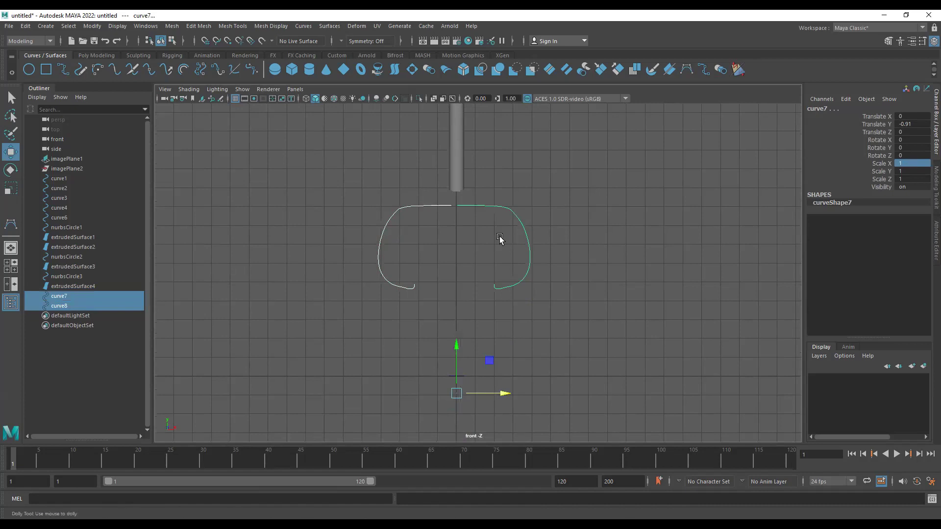
pyautogui.scroll(3, 484, 233)
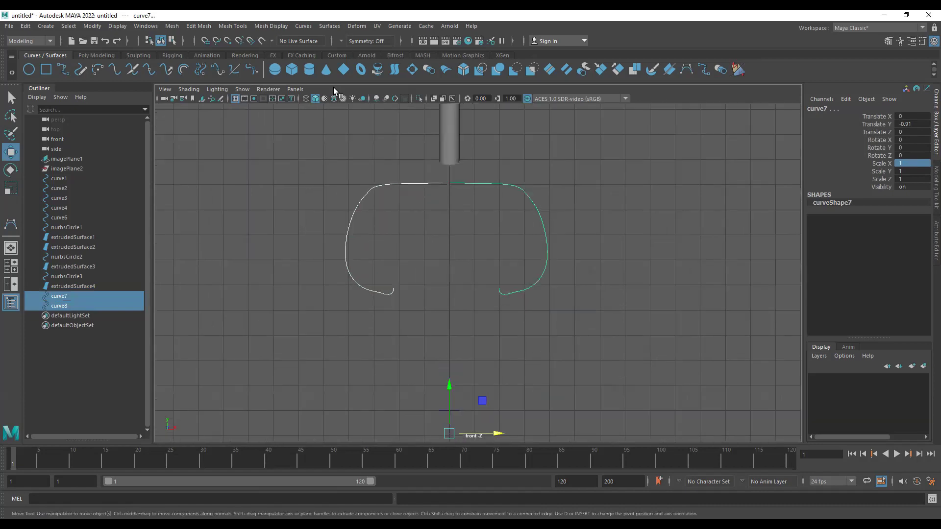
pyautogui.click(332, 26)
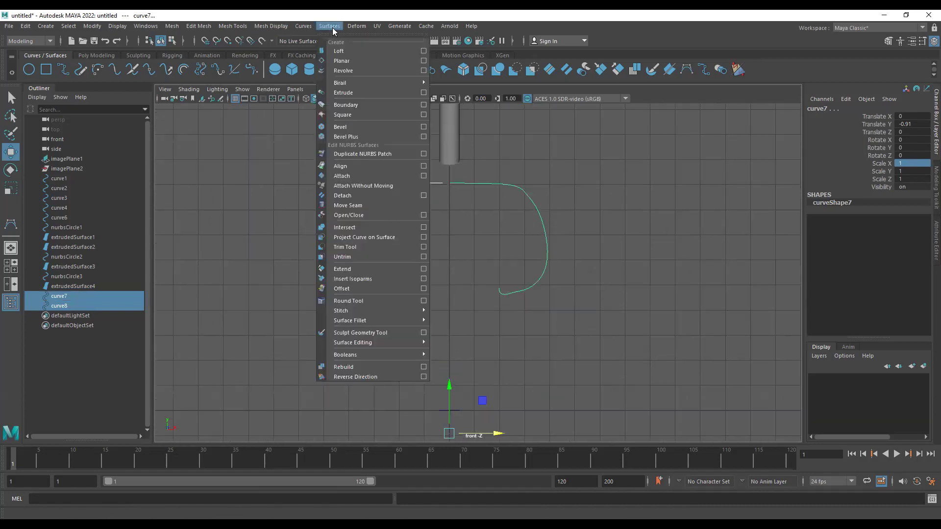
pyautogui.click(298, 27)
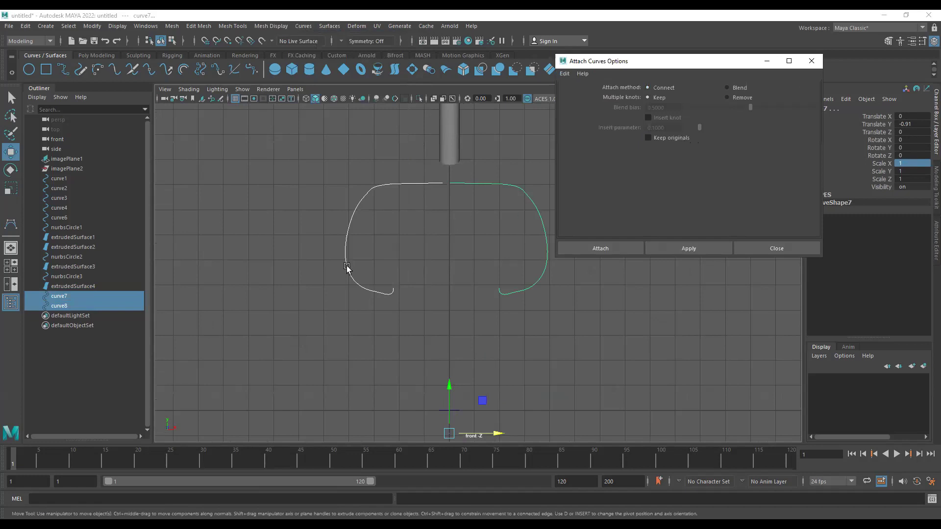
pyautogui.hotkey('ctrl', 'z')
pyautogui.hotkey('ctrl', 'z')
pyautogui.keyDown('shift'); pyautogui.click(485, 191); pyautogui.keyUp('shift')
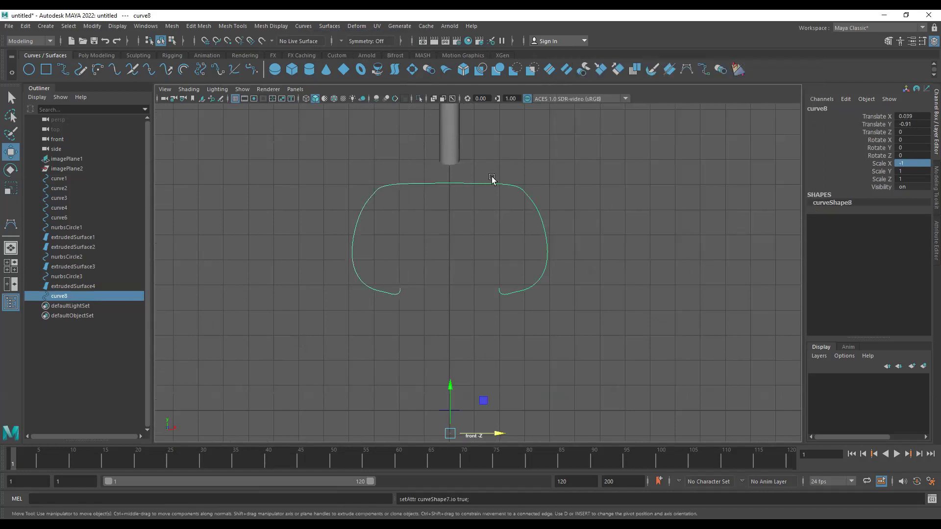
# Move the attached curve in the side view so its pivot sits on the front wheel's hub, at Translate Y 7.693 and Translate Z -13.571.
pyautogui.press('space')
pyautogui.press('space')
pyautogui.keyDown('alt'); pyautogui.moveTo(426, 286); pyautogui.dragTo(474, 287); pyautogui.keyUp('alt')
pyautogui.scroll(-5, 473, 286)
pyautogui.keyDown('alt'); pyautogui.moveTo(465, 315); pyautogui.dragTo(464, 258, button='middle'); pyautogui.keyUp('alt')
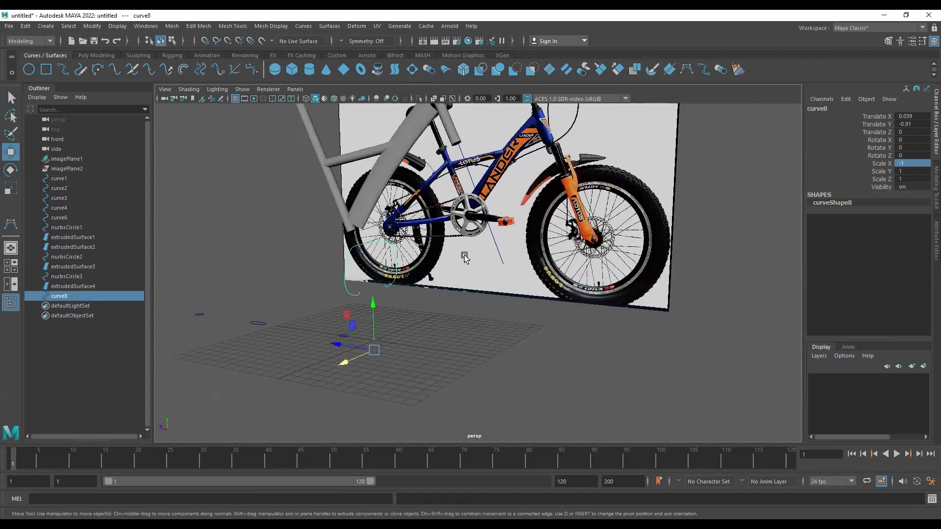
pyautogui.press('space')
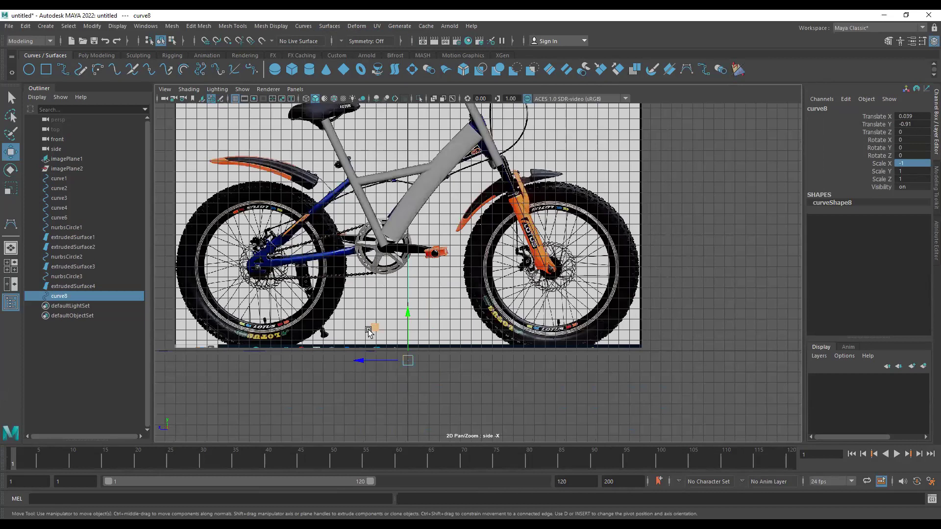
pyautogui.press('space')
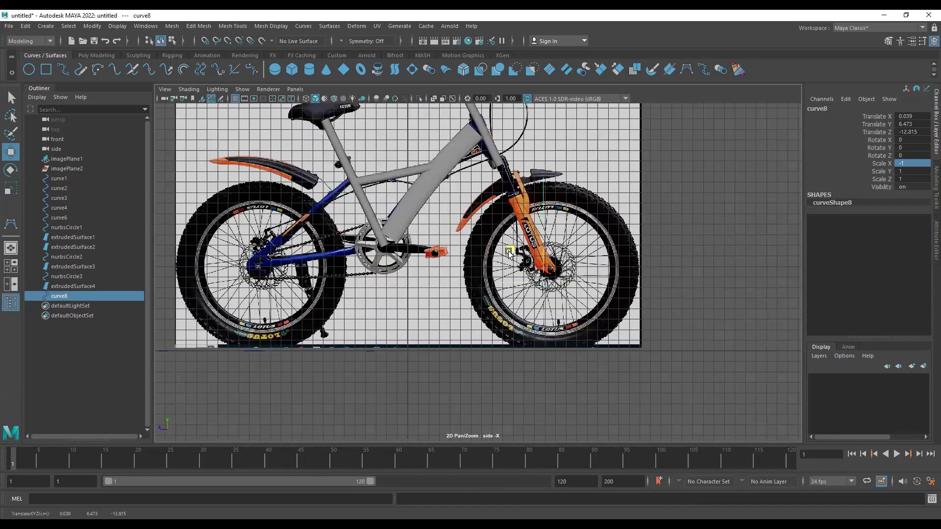
pyautogui.moveTo(508, 252); pyautogui.dragTo(515, 238)
pyautogui.keyDown('alt'); pyautogui.moveTo(476, 249); pyautogui.dragTo(829, 416, button='right'); pyautogui.keyUp('alt')
pyautogui.keyDown('alt'); pyautogui.moveTo(756, 283); pyautogui.dragTo(173, 334, button='middle'); pyautogui.keyUp('alt')
pyautogui.moveTo(407, 301); pyautogui.dragTo(411, 304)
pyautogui.keyDown('alt'); pyautogui.moveTo(501, 296); pyautogui.dragTo(468, 186, button='right'); pyautogui.keyUp('alt')
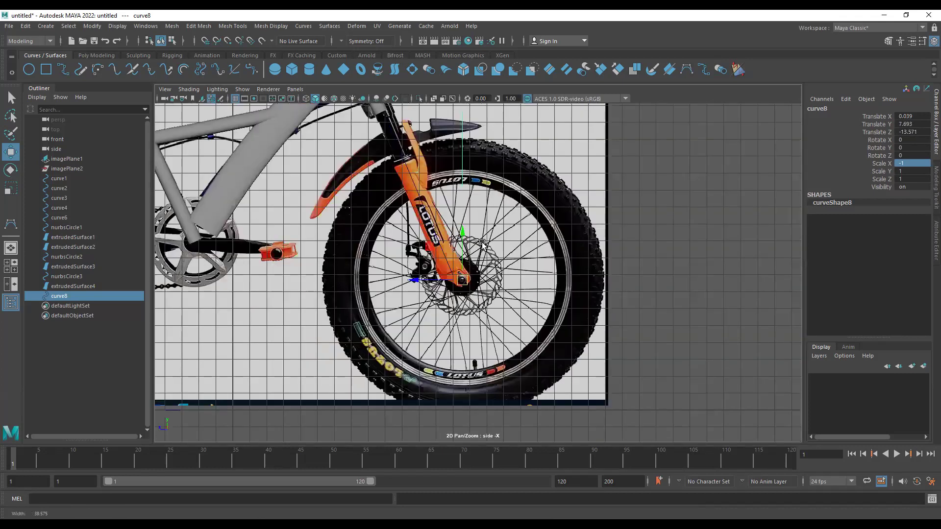
pyautogui.keyDown('alt'); pyautogui.moveTo(486, 191); pyautogui.dragTo(479, 250, button='middle'); pyautogui.keyUp('alt')
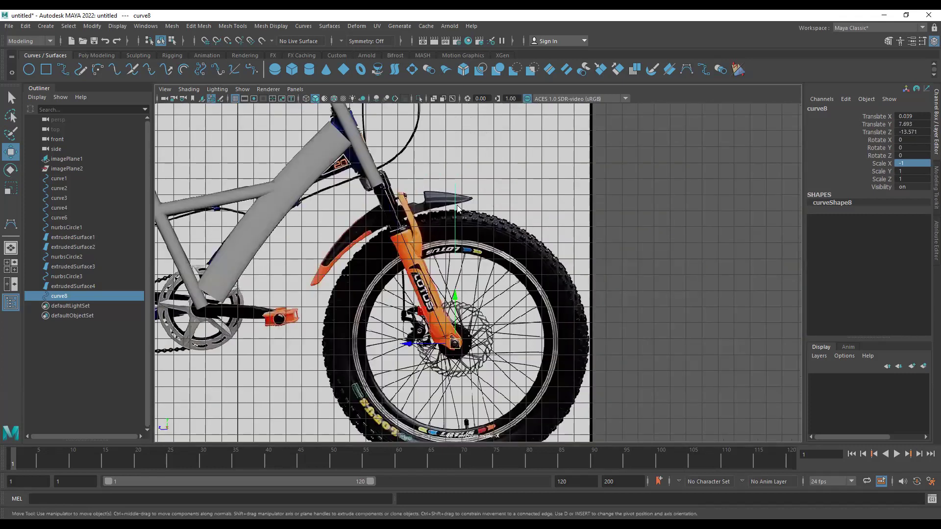
# Select all of the curve's CVs and shift them down along Y over the top of the front tyre, keeping the pivot at the hub.
pyautogui.moveTo(457, 209); pyautogui.dragTo(426, 209, button='right')
pyautogui.press('r')
pyautogui.moveTo(455, 220); pyautogui.dragTo(416, 199)
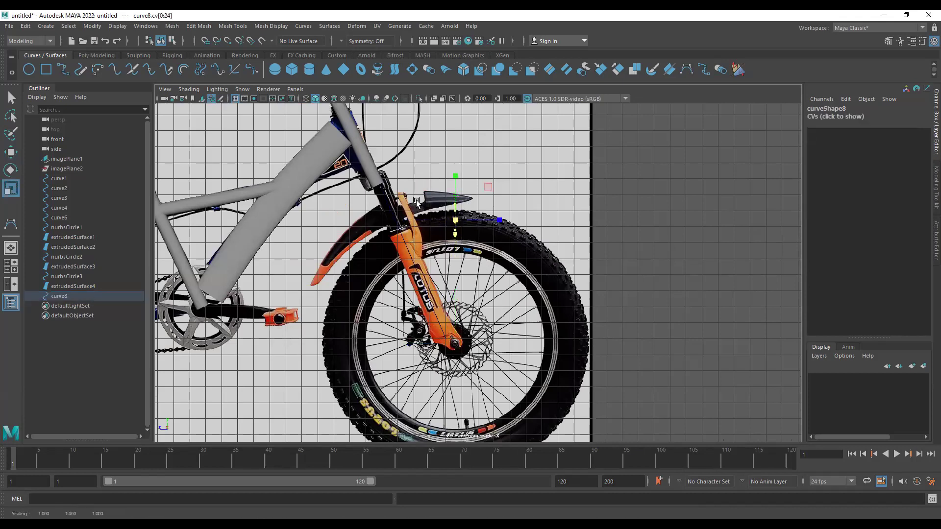
pyautogui.scroll(6, 610, 295)
pyautogui.keyDown('alt'); pyautogui.moveTo(494, 235); pyautogui.dragTo(527, 317, button='middle'); pyautogui.keyUp('alt')
pyautogui.press('w')
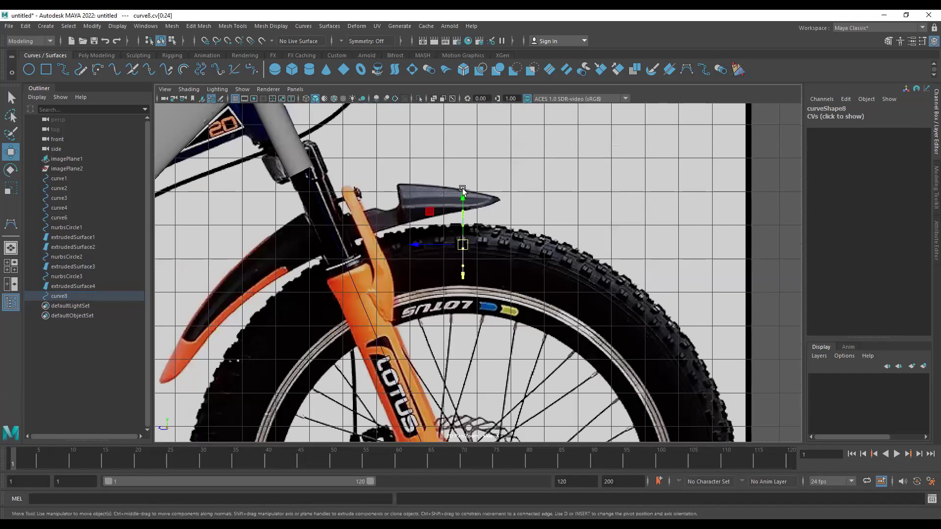
pyautogui.moveTo(463, 193); pyautogui.dragTo(461, 206)
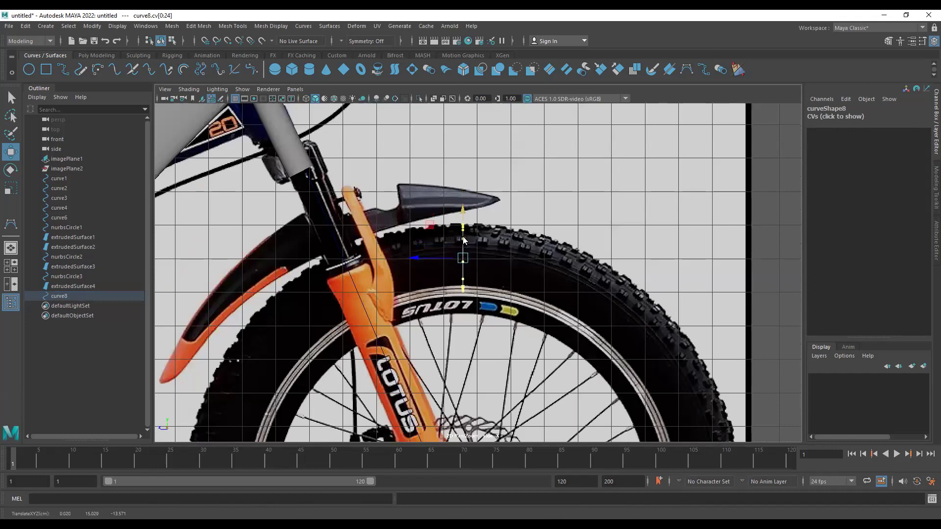
pyautogui.click(459, 252)
pyautogui.click(463, 252)
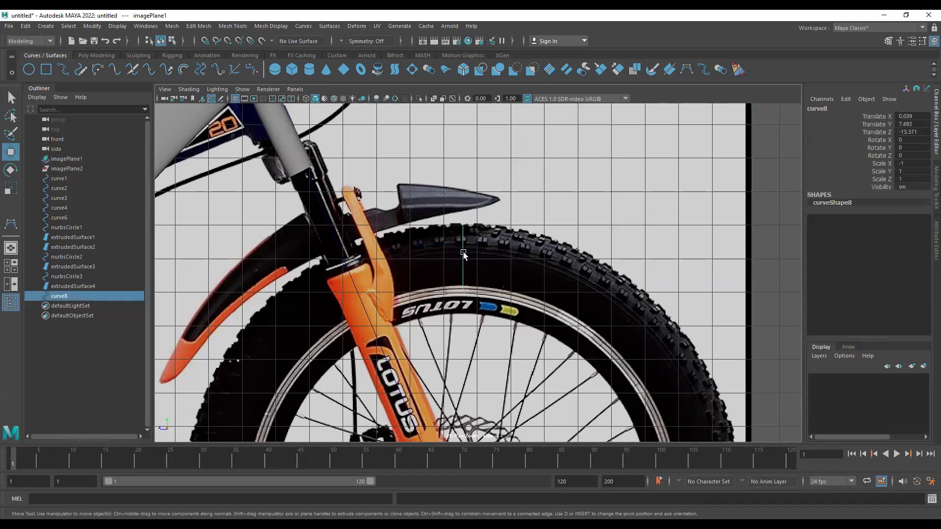
pyautogui.scroll(-3, 468, 277)
pyautogui.scroll(3, 462, 357)
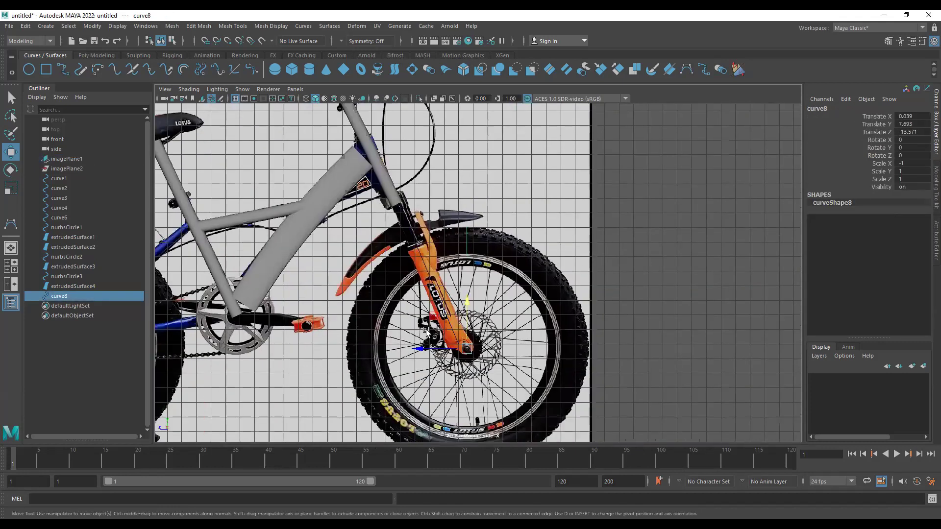
pyautogui.press('r')
pyautogui.moveTo(463, 365)
pyautogui.mouseDown()
pyautogui.moveTo(366, 304)
pyautogui.moveTo(493, 314)
pyautogui.moveTo(433, 300)
pyautogui.moveTo(514, 306)
pyautogui.moveTo(490, 374)
pyautogui.moveTo(469, 363)
pyautogui.mouseUp()
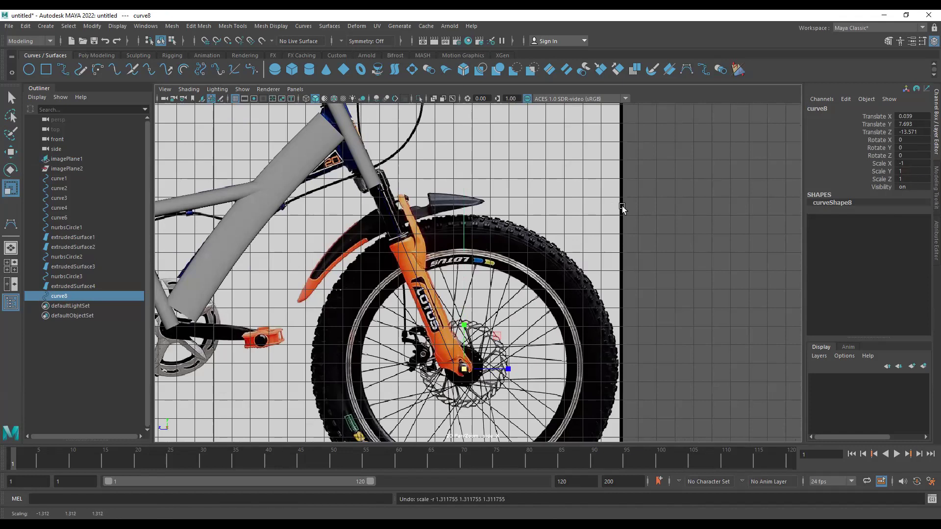
# Scale and nudge all of the curve's CVs vertically so the profile spans from the rim edge to the tyre's tread.
pyautogui.moveTo(666, 192); pyautogui.dragTo(347, 203, button='right')
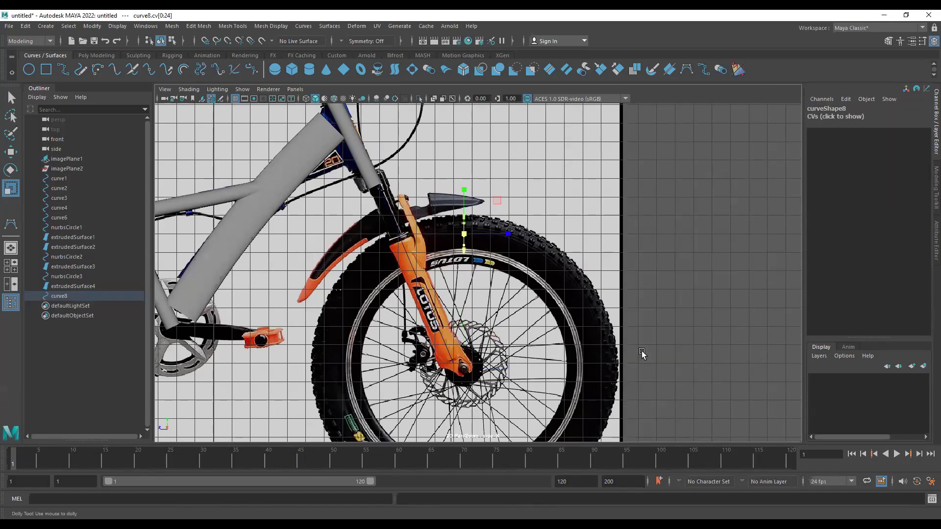
pyautogui.scroll(5, 473, 201)
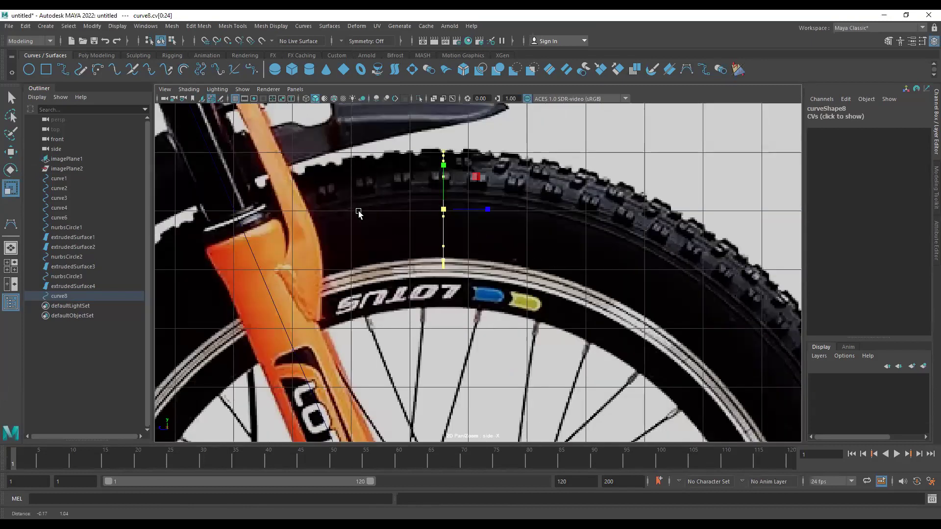
pyautogui.moveTo(456, 248); pyautogui.dragTo(448, 246)
pyautogui.scroll(4, 448, 246)
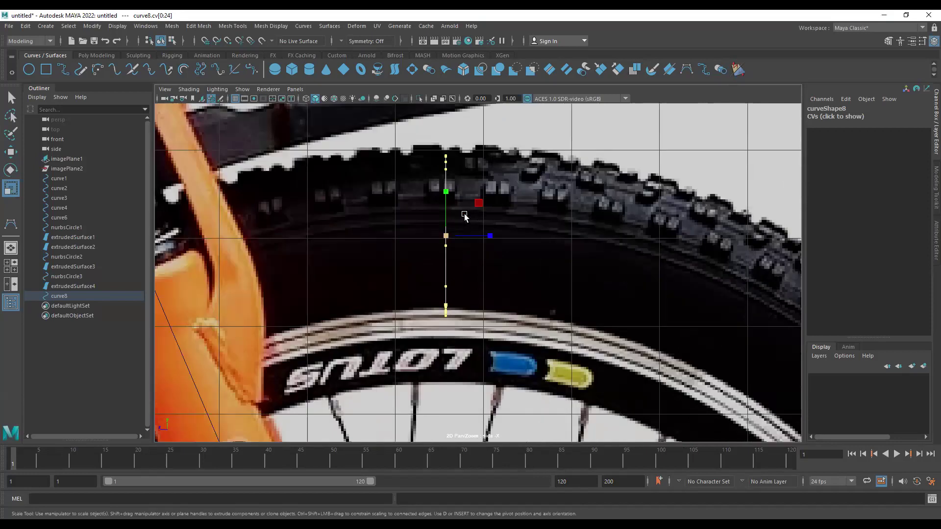
pyautogui.press('w')
pyautogui.moveTo(416, 205); pyautogui.dragTo(412, 203, button='middle')
pyautogui.hotkey('ctrl', 'z')
pyautogui.moveTo(413, 201); pyautogui.dragTo(445, 191)
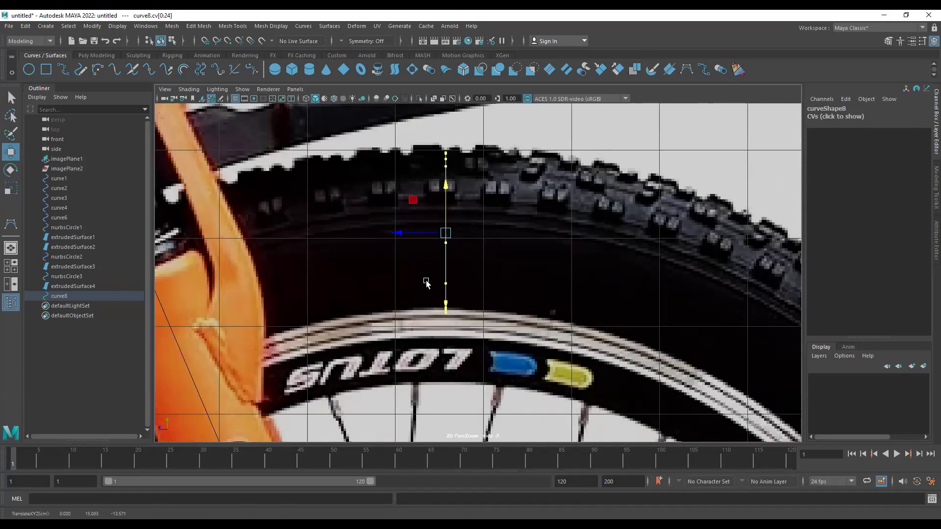
pyautogui.scroll(3, 479, 336)
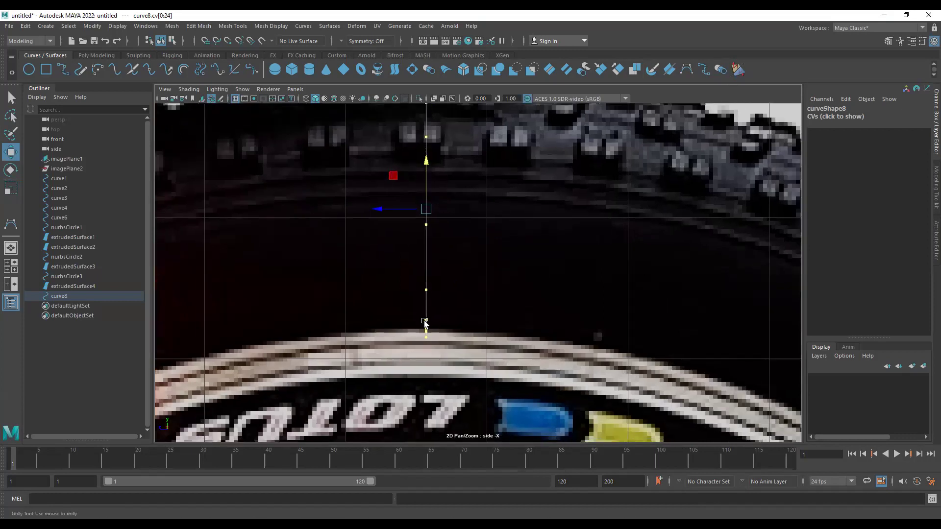
pyautogui.scroll(-5, 425, 322)
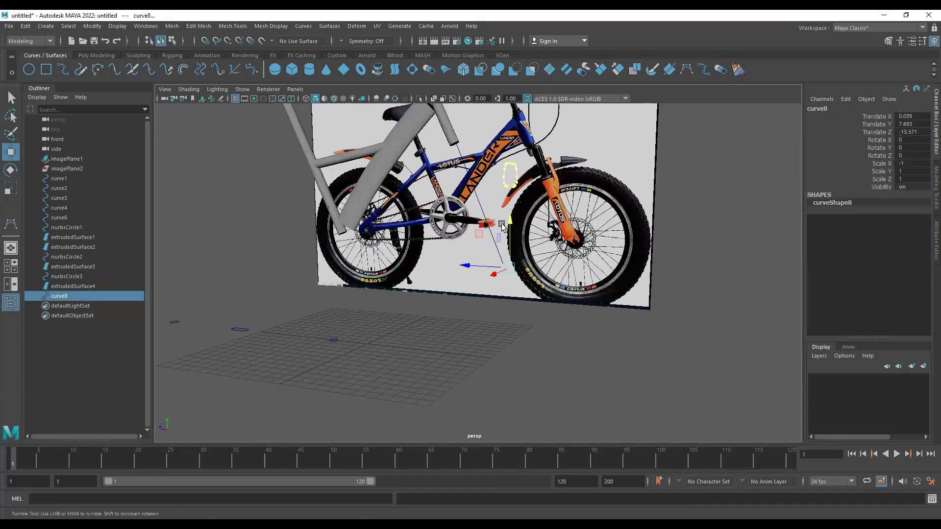
# Return the profile curve to object mode and revolve it into a surface.
pyautogui.keyDown('alt'); pyautogui.moveTo(512, 168); pyautogui.dragTo(489, 193); pyautogui.keyUp('alt')
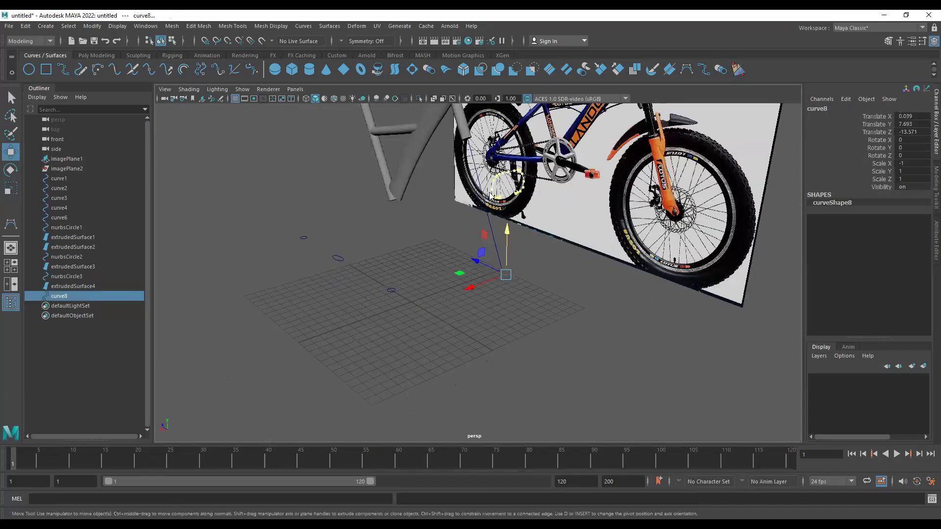
pyautogui.moveTo(509, 174); pyautogui.dragTo(547, 150, button='right')
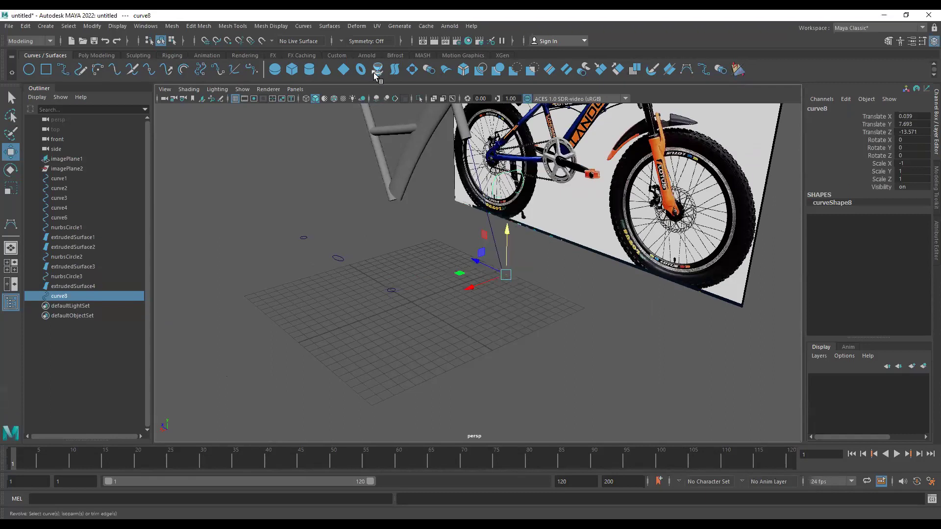
pyautogui.click(330, 26)
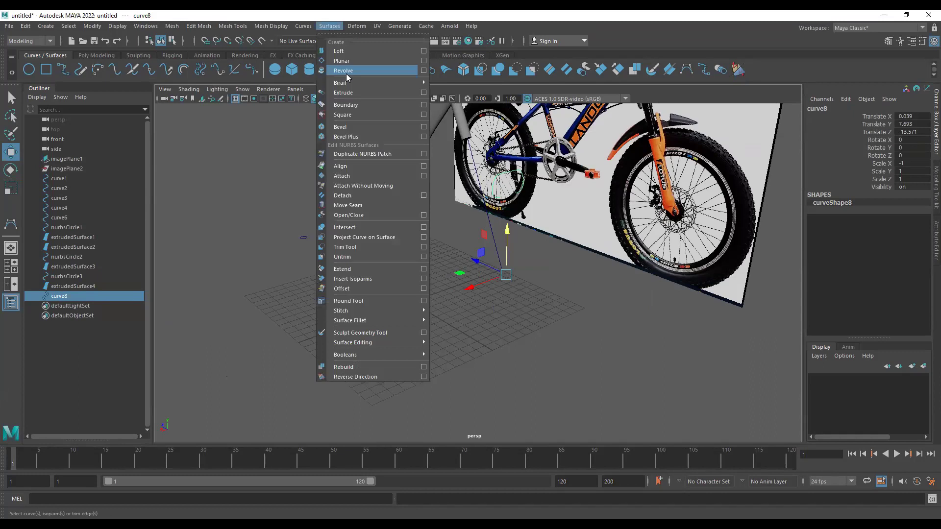
pyautogui.click(347, 73)
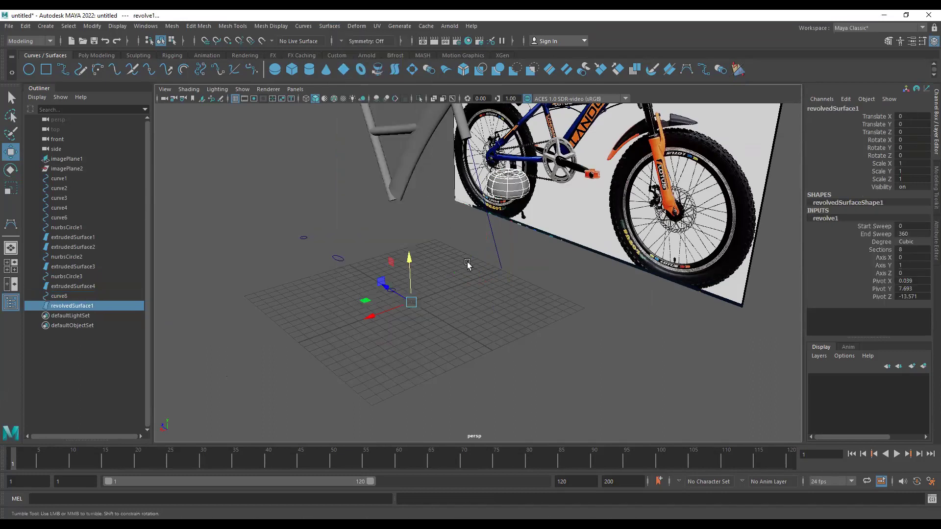
pyautogui.keyDown('alt'); pyautogui.moveTo(467, 262); pyautogui.dragTo(510, 233); pyautogui.keyUp('alt')
pyautogui.keyDown('alt'); pyautogui.moveTo(514, 186); pyautogui.dragTo(531, 192); pyautogui.keyUp('alt')
pyautogui.click(531, 192)
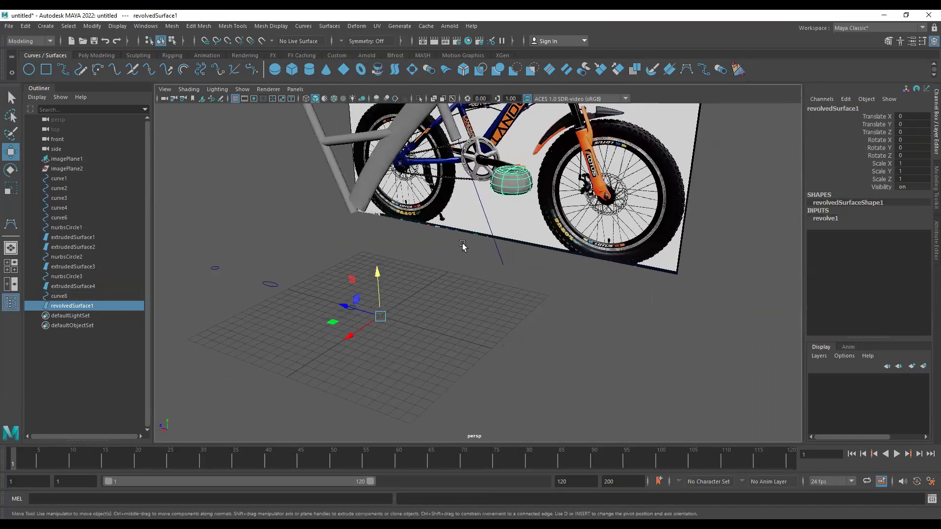
# Change the revolve axis to X by setting Axis Y to 0 and Axis X to 1, forming the upright tyre.
pyautogui.click(828, 219)
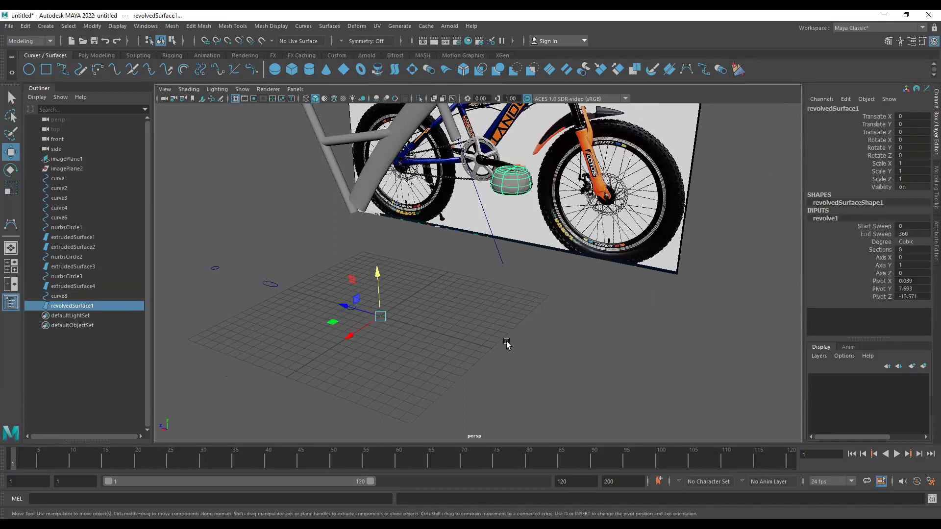
pyautogui.keyDown('alt'); pyautogui.moveTo(298, 393); pyautogui.dragTo(453, 319); pyautogui.keyUp('alt')
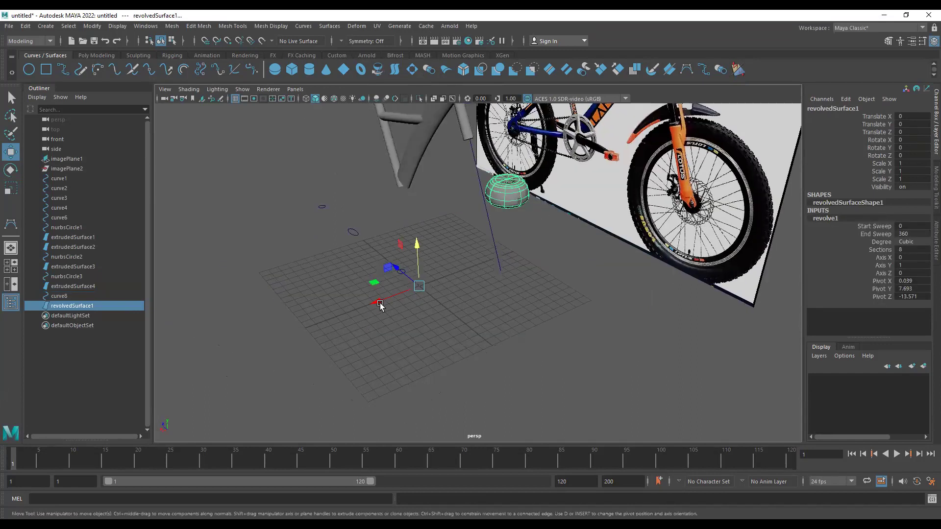
pyautogui.doubleClick(921, 265)
pyautogui.press('Return')
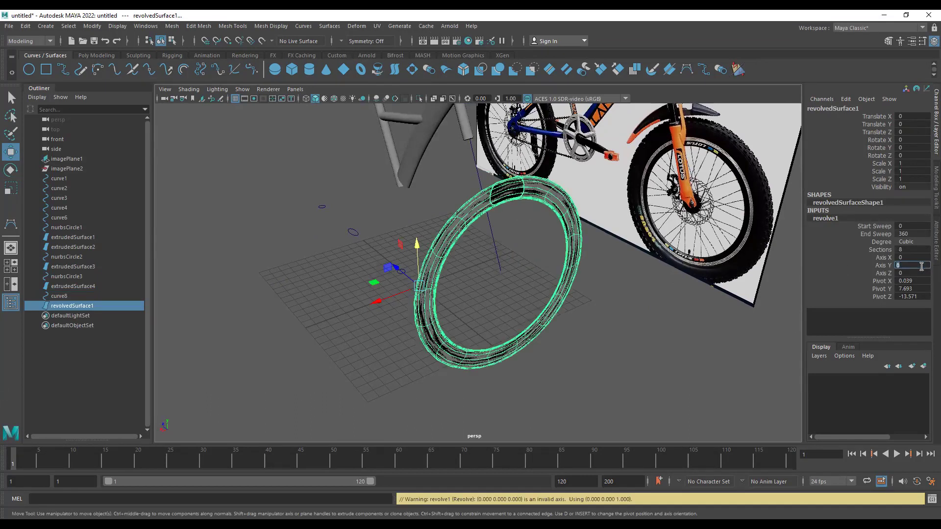
pyautogui.doubleClick(915, 258)
pyautogui.press('Return')
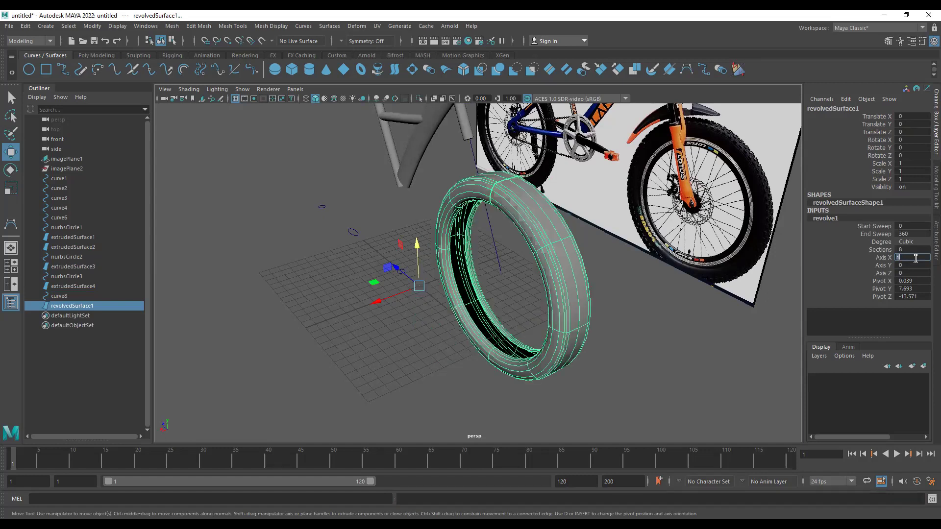
# Show the tyre profile curve's CVs and lower the shoulder CVs on both sides to start rounding the tread.
pyautogui.keyDown('alt'); pyautogui.moveTo(649, 266); pyautogui.dragTo(558, 357); pyautogui.keyUp('alt')
pyautogui.click(714, 266)
pyautogui.keyDown('alt'); pyautogui.moveTo(558, 357); pyautogui.dragTo(608, 333, button='right'); pyautogui.keyUp('alt')
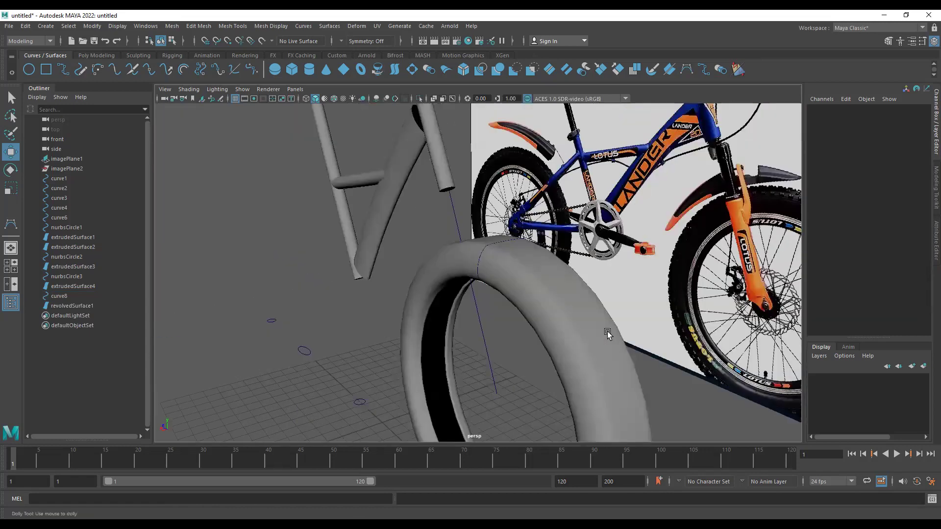
pyautogui.scroll(3, 512, 205)
pyautogui.click(510, 203)
pyautogui.keyDown('alt'); pyautogui.moveTo(536, 195); pyautogui.dragTo(441, 198); pyautogui.keyUp('alt')
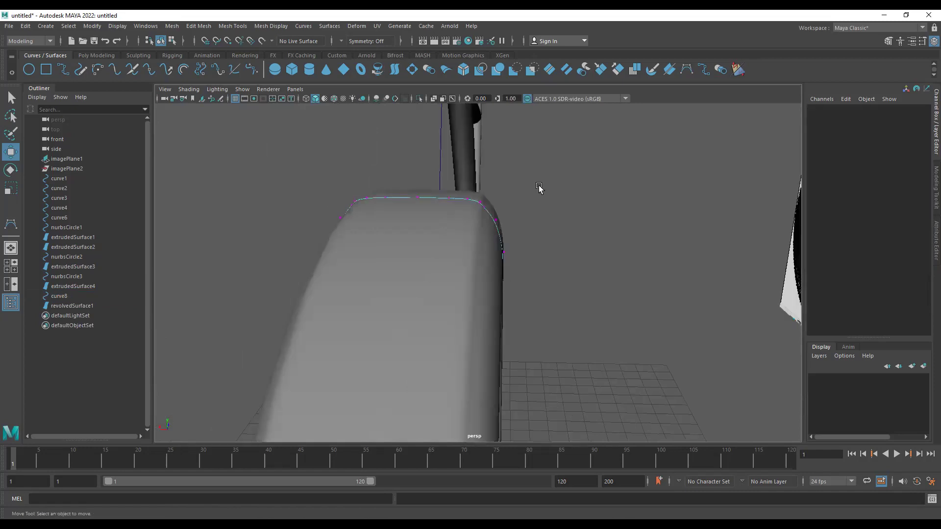
pyautogui.moveTo(524, 184); pyautogui.dragTo(468, 221)
pyautogui.keyDown('shift'); pyautogui.moveTo(321, 189); pyautogui.dragTo(431, 223); pyautogui.keyUp('shift')
pyautogui.press('r')
pyautogui.press('w')
pyautogui.moveTo(454, 156); pyautogui.dragTo(450, 165)
# Reposition another matching pair of shoulder CVs on the profile curve to give the tyre a rounder crown.
pyautogui.keyDown('alt'); pyautogui.moveTo(555, 218); pyautogui.dragTo(473, 192); pyautogui.keyUp('alt')
pyautogui.keyDown('alt'); pyautogui.moveTo(426, 196); pyautogui.dragTo(483, 204); pyautogui.keyUp('alt')
pyautogui.keyDown('shift'); pyautogui.moveTo(369, 193); pyautogui.dragTo(379, 202); pyautogui.keyUp('shift')
pyautogui.moveTo(433, 157); pyautogui.dragTo(482, 238)
pyautogui.click(486, 238)
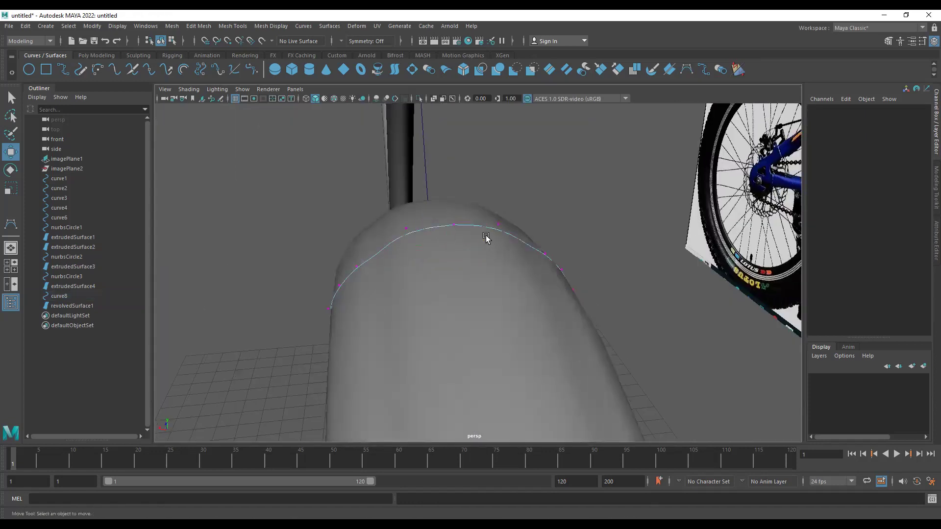
# Adjust the matching pair of outer shoulder CVs on the tyre profile curve to smooth the tread's shoulders.
pyautogui.click(357, 267)
pyautogui.keyDown('alt'); pyautogui.moveTo(539, 237); pyautogui.dragTo(508, 246); pyautogui.keyUp('alt')
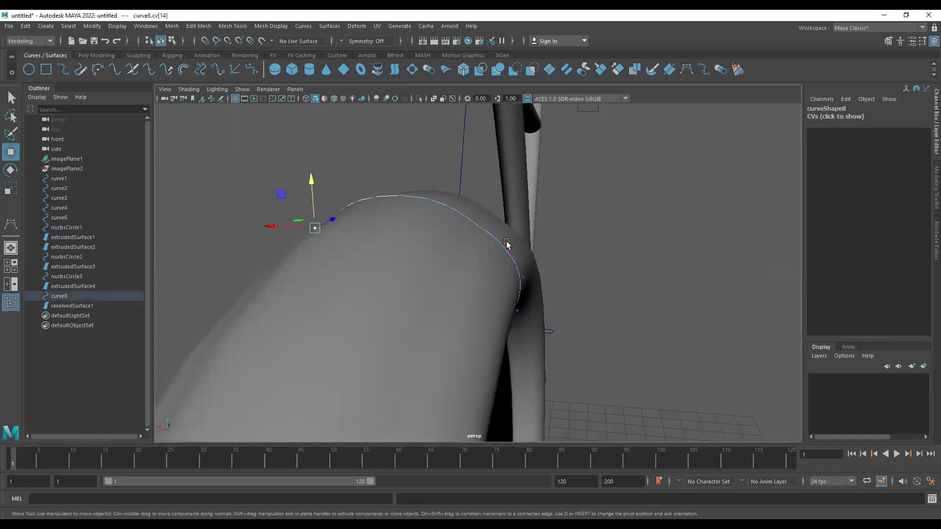
pyautogui.keyDown('alt'); pyautogui.moveTo(578, 252); pyautogui.dragTo(577, 252); pyautogui.keyUp('alt')
pyautogui.click(577, 251)
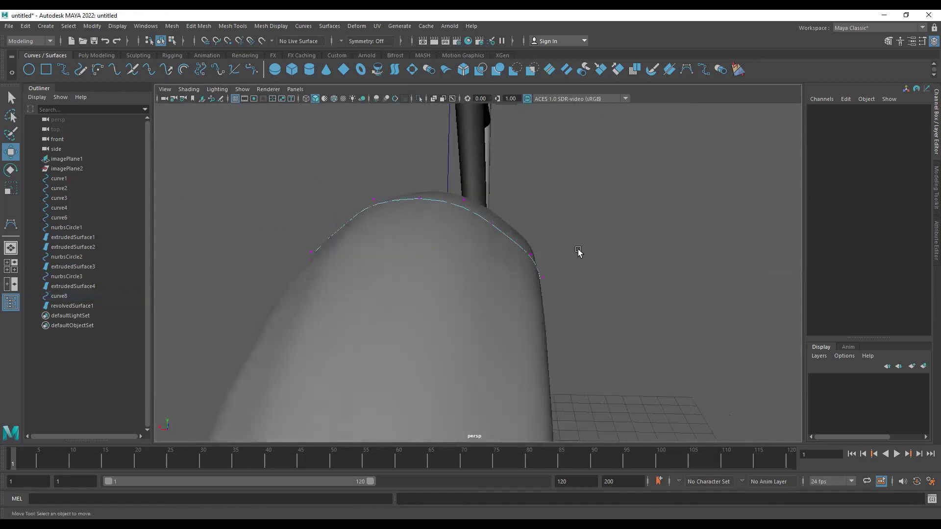
pyautogui.click(532, 253)
pyautogui.keyDown('alt'); pyautogui.moveTo(412, 279); pyautogui.dragTo(334, 258); pyautogui.keyUp('alt')
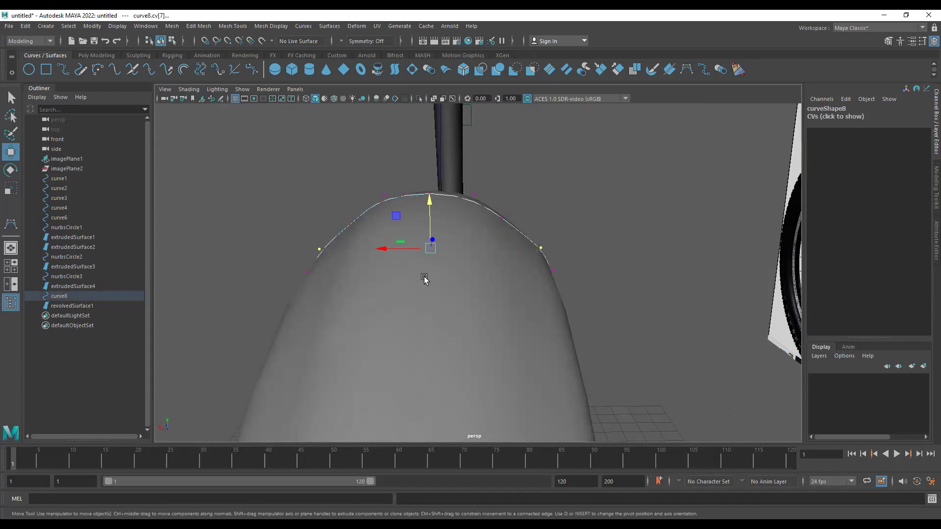
pyautogui.click(426, 277)
pyautogui.keyDown('alt'); pyautogui.moveTo(559, 244); pyautogui.dragTo(559, 234); pyautogui.keyUp('alt')
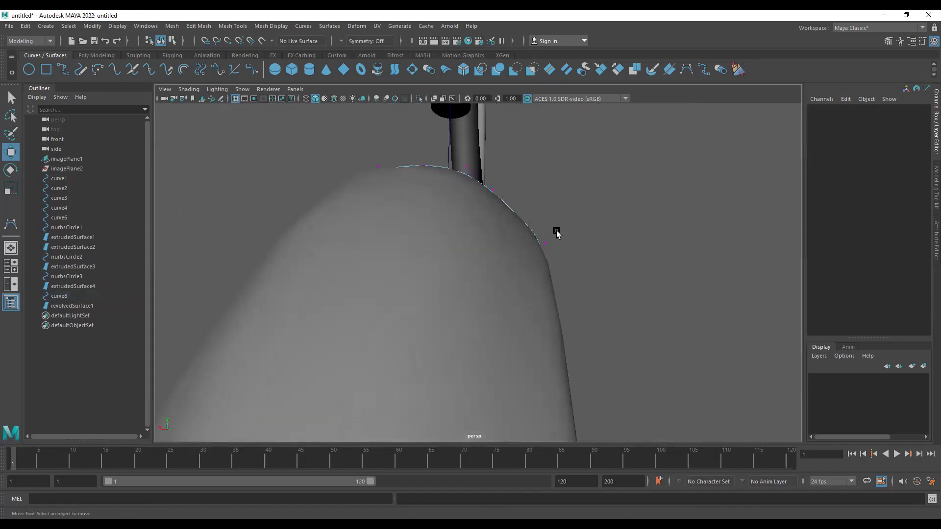
# Raise the widest pair of side CVs on the tyre profile curve slightly, redoing the move after undoing the first try.
pyautogui.click(545, 242)
pyautogui.keyDown('alt'); pyautogui.moveTo(482, 250); pyautogui.dragTo(334, 250); pyautogui.keyUp('alt')
pyautogui.moveTo(449, 195); pyautogui.dragTo(449, 190)
pyautogui.keyDown('alt'); pyautogui.moveTo(579, 238); pyautogui.dragTo(363, 237, button='right'); pyautogui.keyUp('alt')
pyautogui.keyDown('alt'); pyautogui.moveTo(483, 237); pyautogui.dragTo(588, 237); pyautogui.keyUp('alt')
pyautogui.hotkey('ctrl', 'z')
pyautogui.moveTo(519, 210); pyautogui.dragTo(518, 207)
pyautogui.keyDown('alt'); pyautogui.moveTo(620, 200); pyautogui.dragTo(458, 213); pyautogui.keyUp('alt')
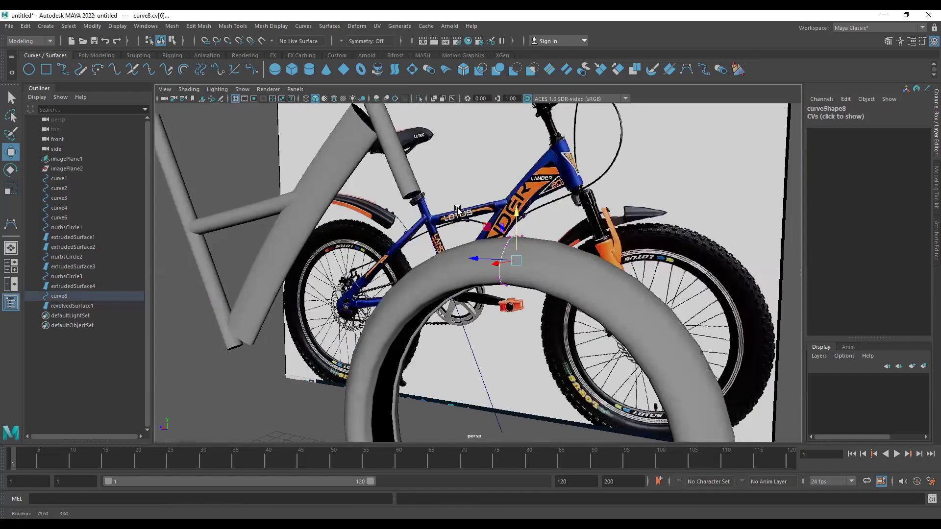
pyautogui.keyDown('alt'); pyautogui.moveTo(613, 223); pyautogui.dragTo(516, 227); pyautogui.keyUp('alt')
# In wireframe display, raise the upper shoulder CV pair and scale it wider along X, and return to shaded display.
pyautogui.press('4')
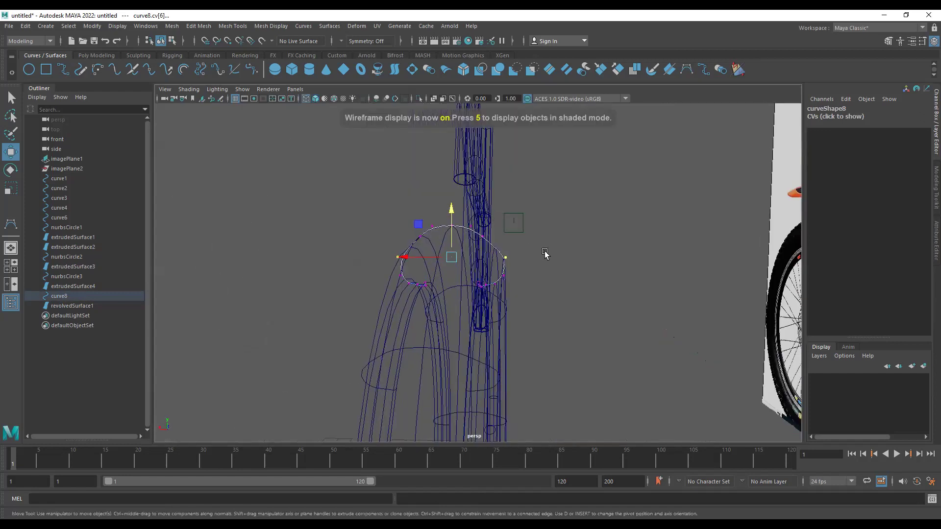
pyautogui.keyDown('alt'); pyautogui.moveTo(546, 254); pyautogui.dragTo(599, 279, button='right'); pyautogui.keyUp('alt')
pyautogui.keyDown('alt'); pyautogui.moveTo(581, 281); pyautogui.dragTo(549, 269); pyautogui.keyUp('alt')
pyautogui.click(516, 260)
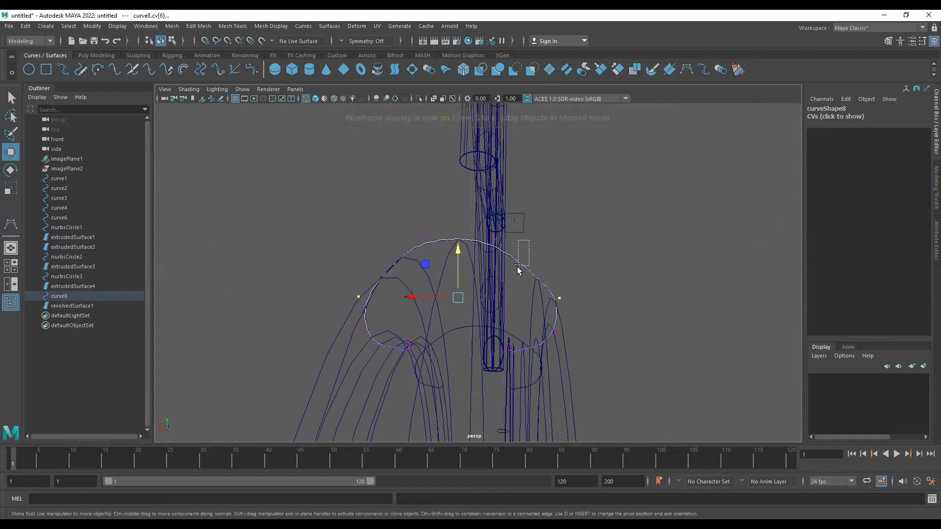
pyautogui.keyDown('shift'); pyautogui.click(387, 255); pyautogui.keyUp('shift')
pyautogui.moveTo(458, 210); pyautogui.dragTo(455, 203)
pyautogui.press('r')
pyautogui.moveTo(505, 252); pyautogui.dragTo(510, 256)
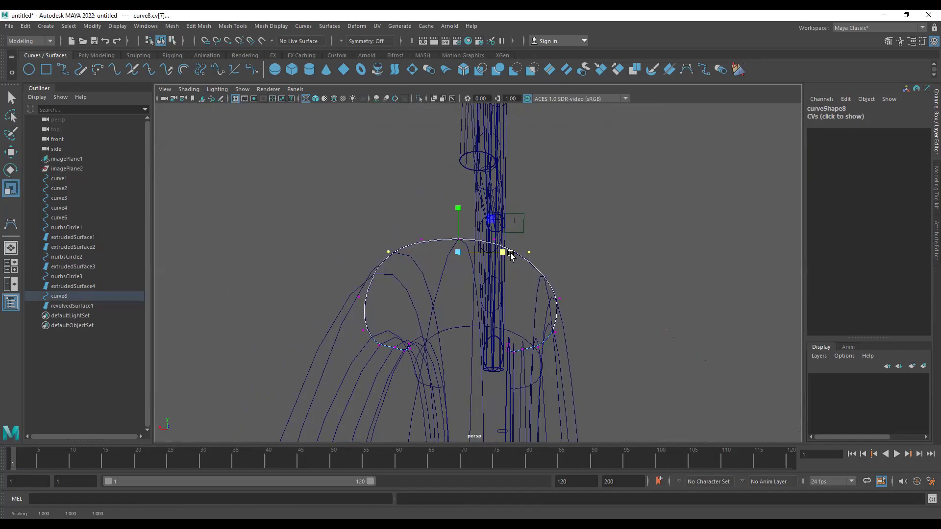
pyautogui.press('5')
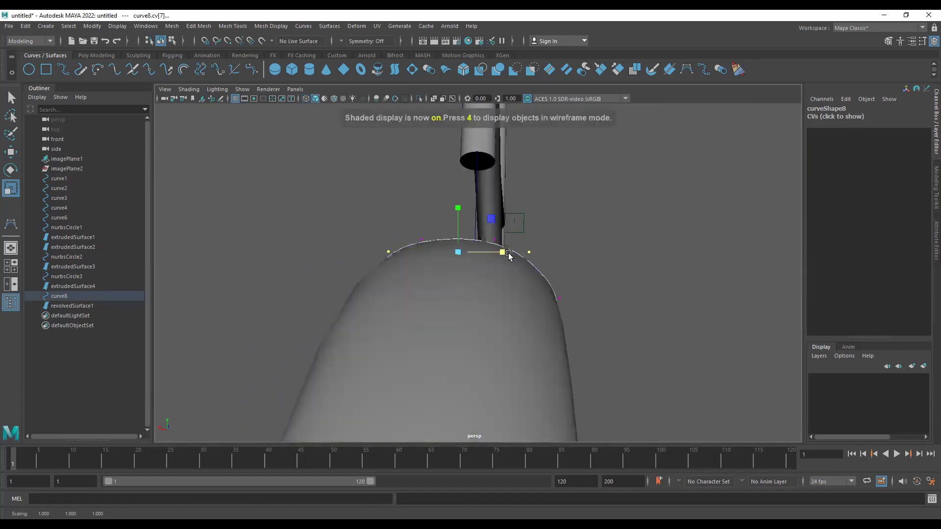
# Check the tyre's rounded shape in wireframe and shaded display, and compare the whole tyre with the bicycle reference image.
pyautogui.press('4')
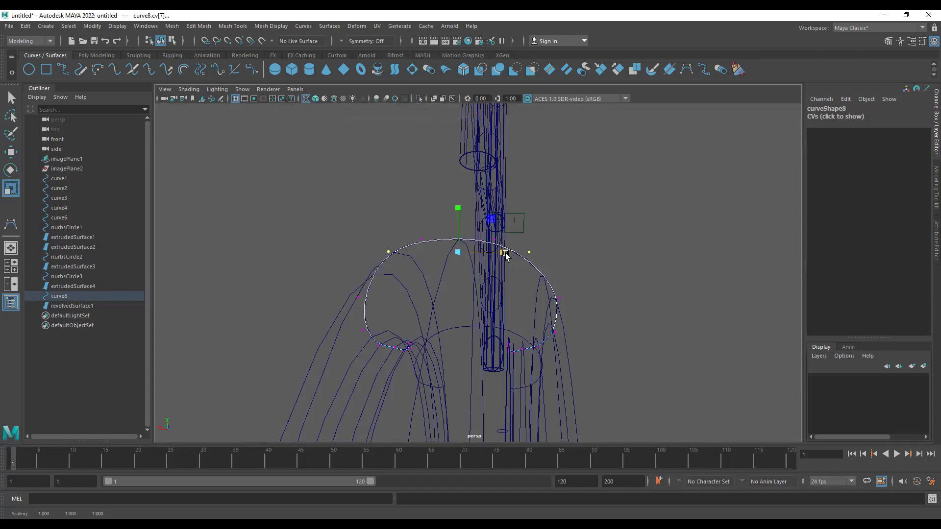
pyautogui.press('4')
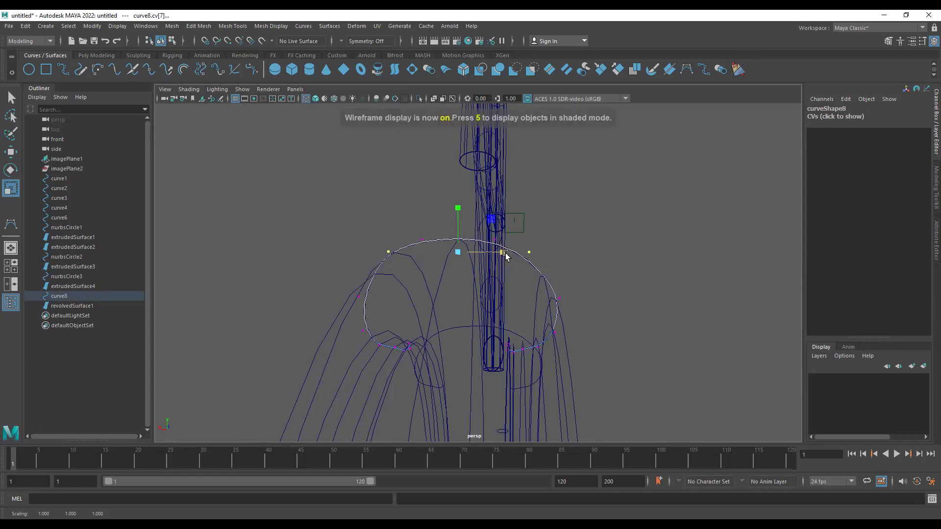
pyautogui.press('5')
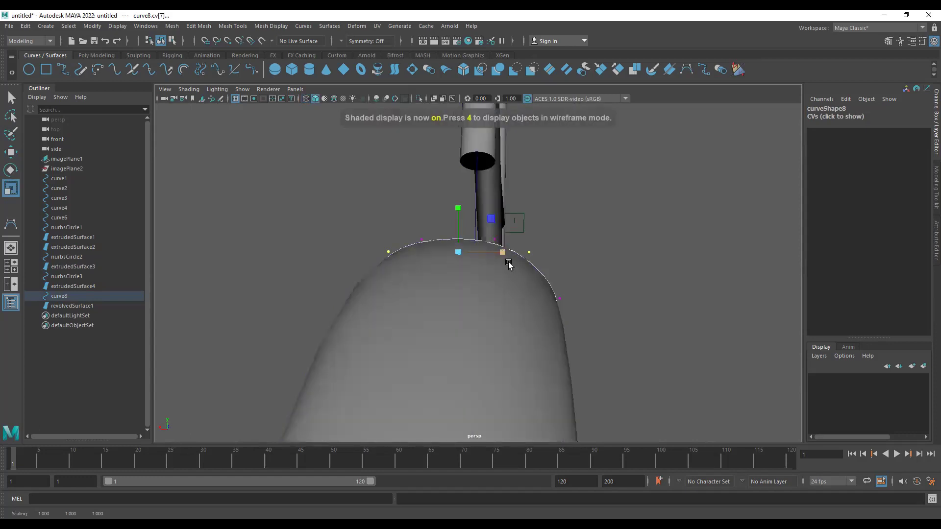
pyautogui.keyDown('alt'); pyautogui.moveTo(579, 289); pyautogui.dragTo(706, 285); pyautogui.keyUp('alt')
pyautogui.scroll(-3, 563, 278)
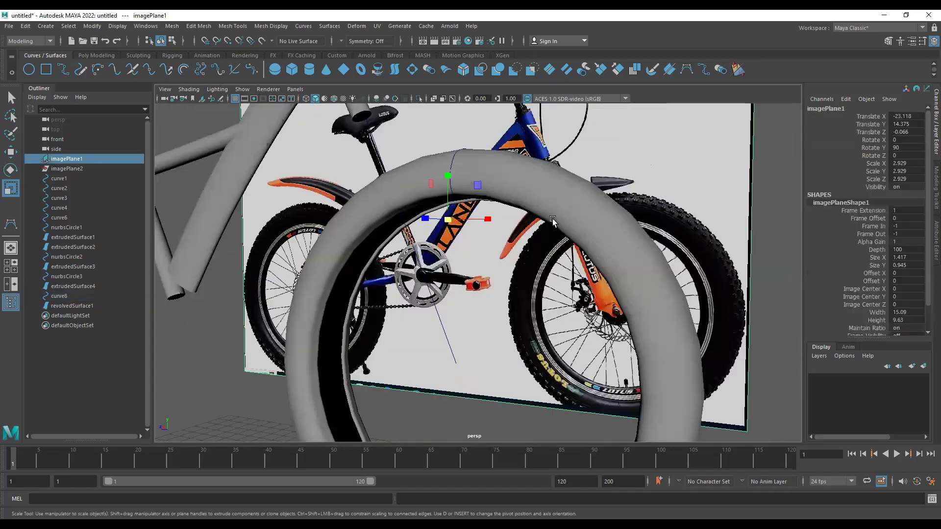
pyautogui.keyDown('alt'); pyautogui.moveTo(552, 220); pyautogui.dragTo(527, 210); pyautogui.keyUp('alt')
pyautogui.press('[')
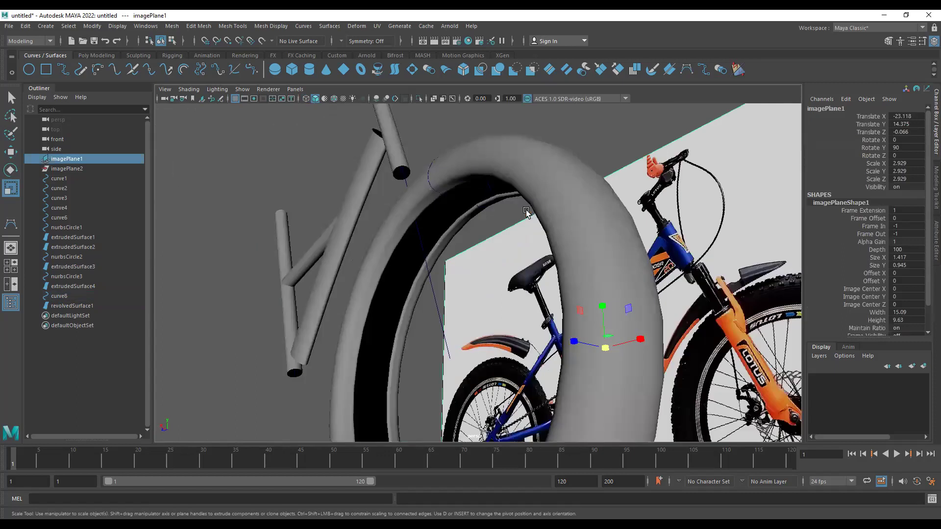
pyautogui.press('[')
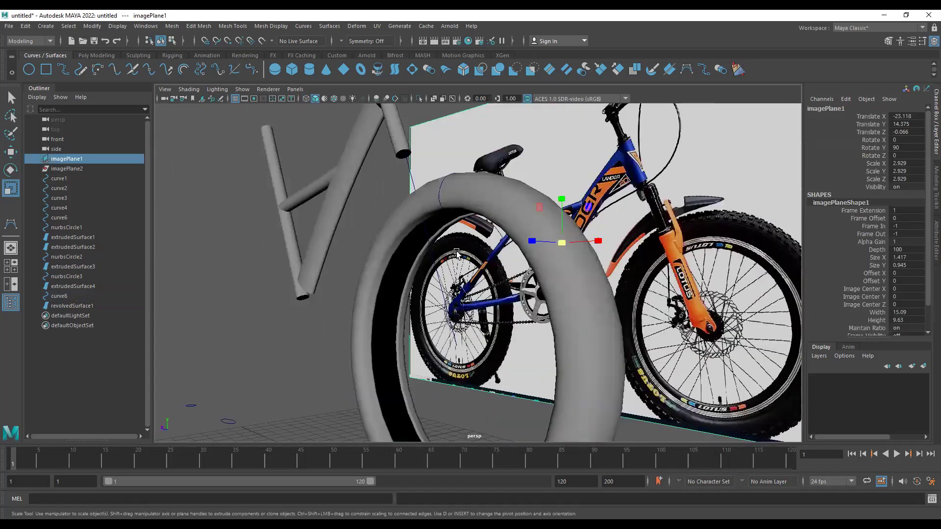
pyautogui.press('space')
pyautogui.press('space')
pyautogui.keyDown('alt'); pyautogui.moveTo(454, 294); pyautogui.dragTo(563, 356, button='right'); pyautogui.keyUp('alt')
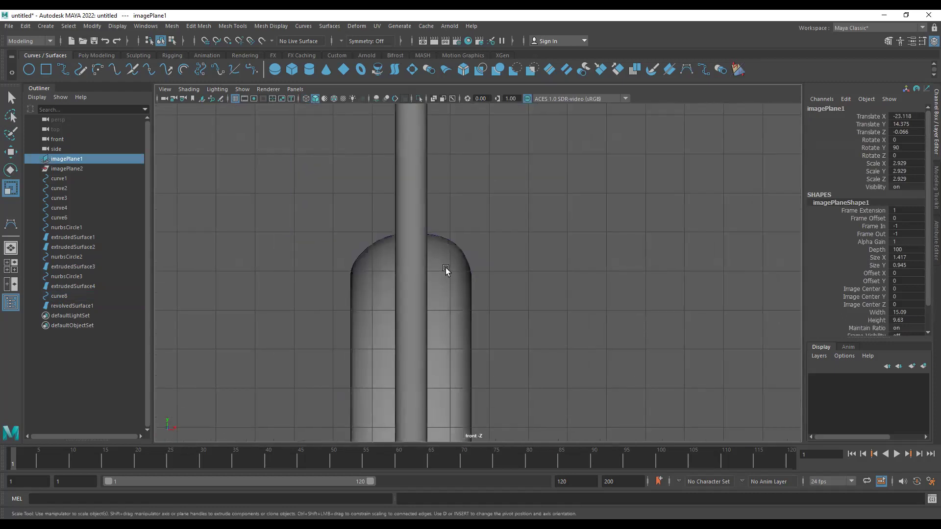
pyautogui.click(690, 68)
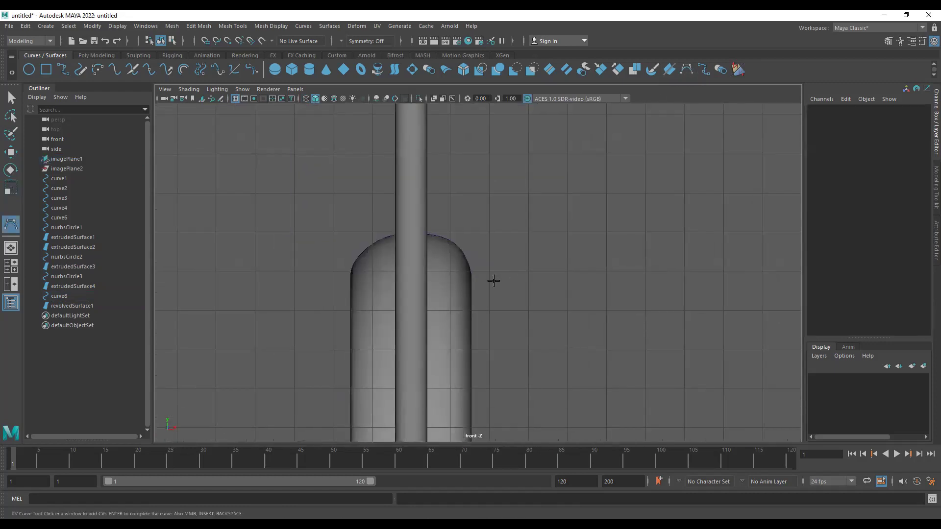
pyautogui.keyDown('alt'); pyautogui.moveTo(395, 279); pyautogui.dragTo(478, 297, button='right'); pyautogui.keyUp('alt')
pyautogui.keyDown('alt'); pyautogui.moveTo(479, 298); pyautogui.dragTo(481, 235, button='middle'); pyautogui.keyUp('alt')
pyautogui.press('w')
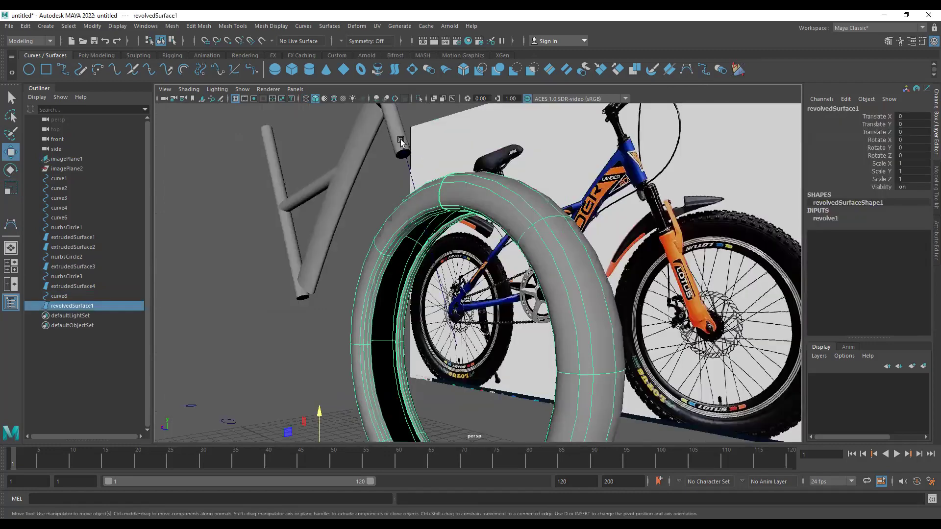
# Create an empty display layer and add the revolved tyre and extruded surfaces 1, 3 and 4 to it.
pyautogui.keyDown('shift'); pyautogui.click(399, 137); pyautogui.keyUp('shift')
pyautogui.keyDown('shift'); pyautogui.click(305, 253); pyautogui.keyUp('shift')
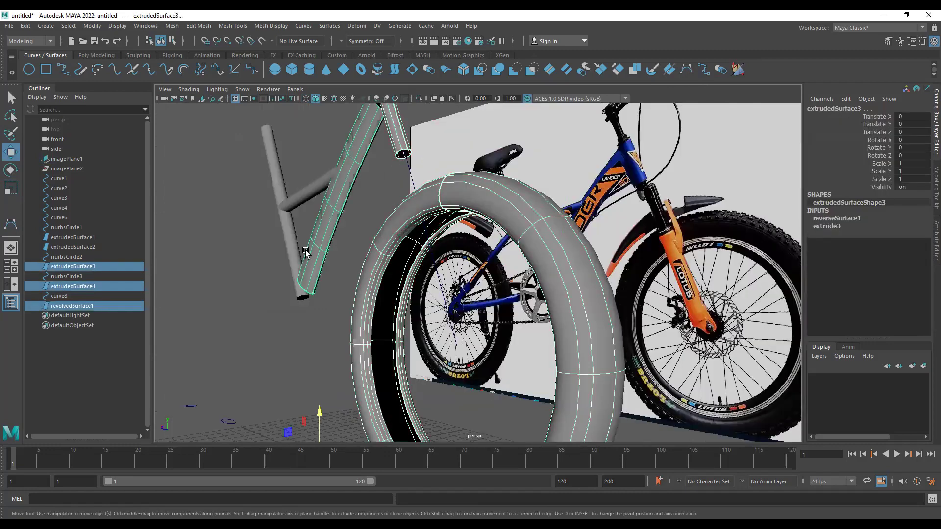
pyautogui.keyDown('shift'); pyautogui.click(288, 248); pyautogui.keyUp('shift')
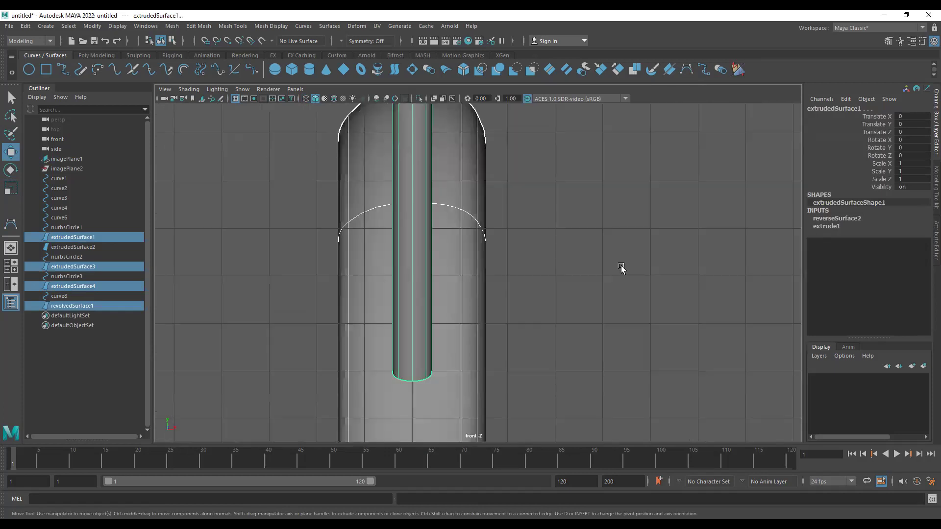
pyautogui.keyDown('alt'); pyautogui.moveTo(622, 267); pyautogui.dragTo(449, 229, button='right'); pyautogui.keyUp('alt')
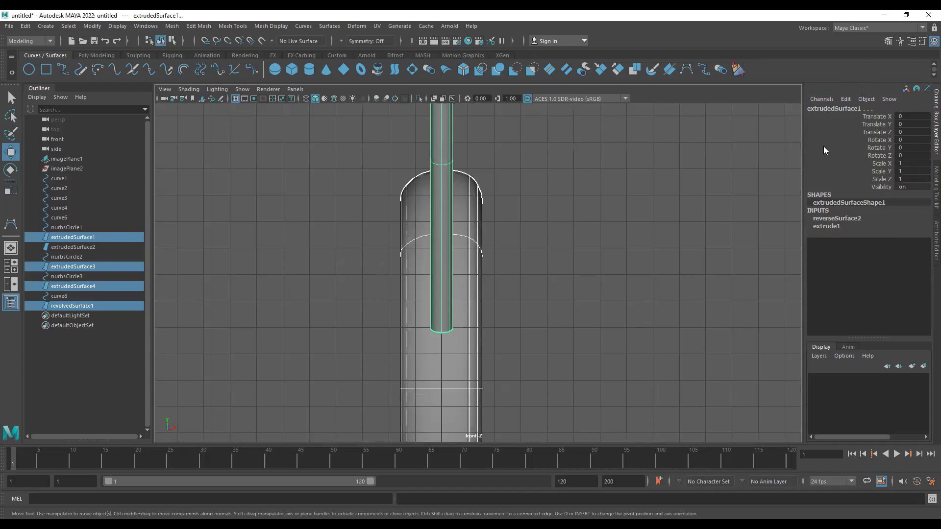
pyautogui.moveTo(844, 337); pyautogui.dragTo(844, 287)
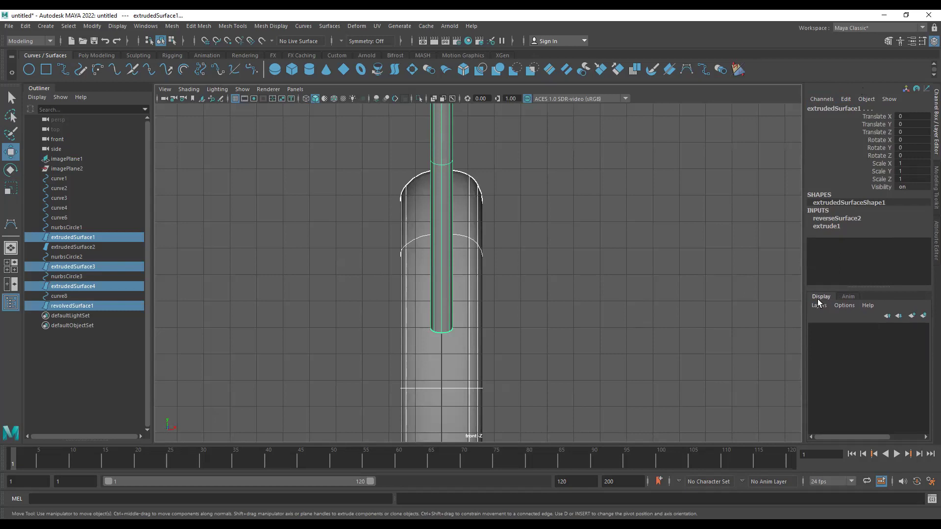
pyautogui.click(850, 297)
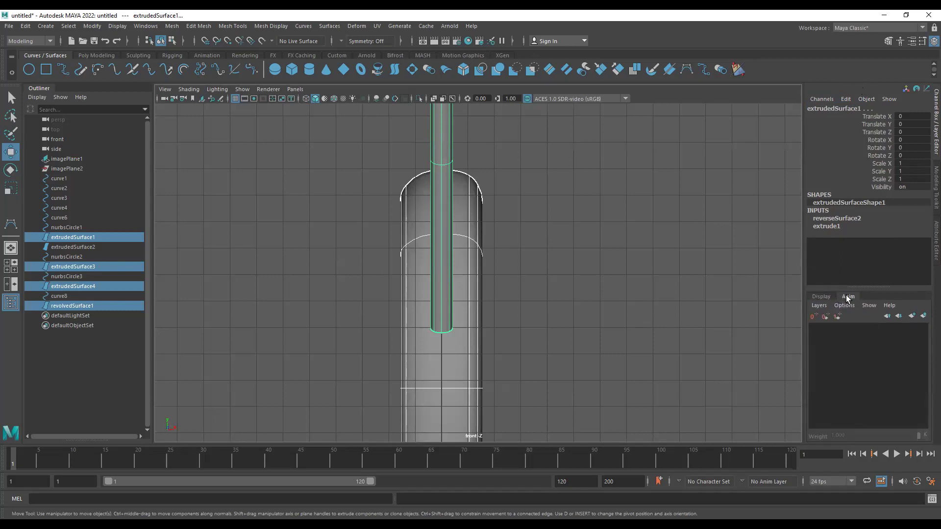
pyautogui.click(824, 297)
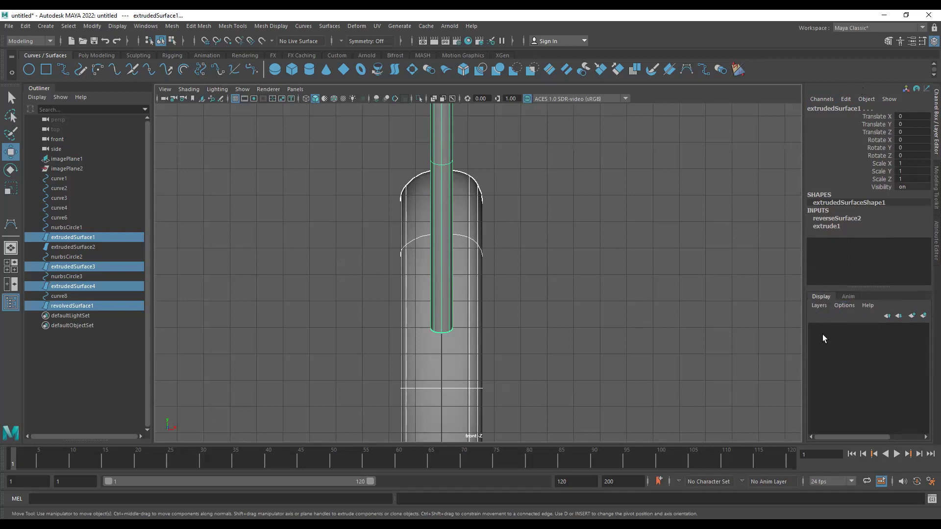
pyautogui.click(818, 305)
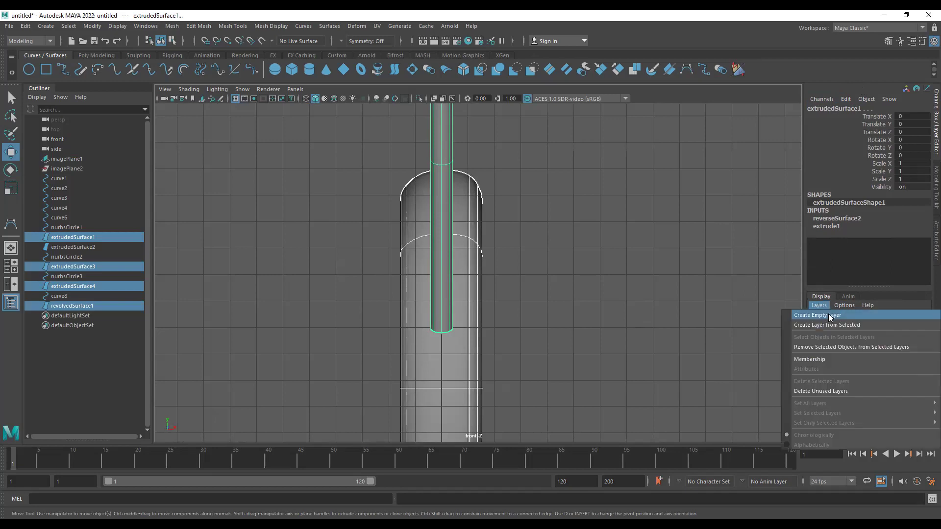
pyautogui.click(869, 317)
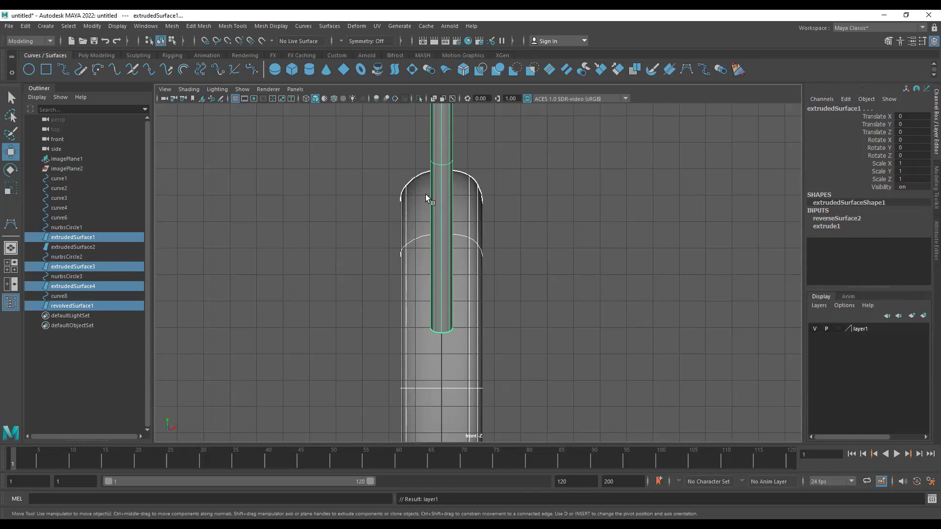
pyautogui.rightClick(857, 332)
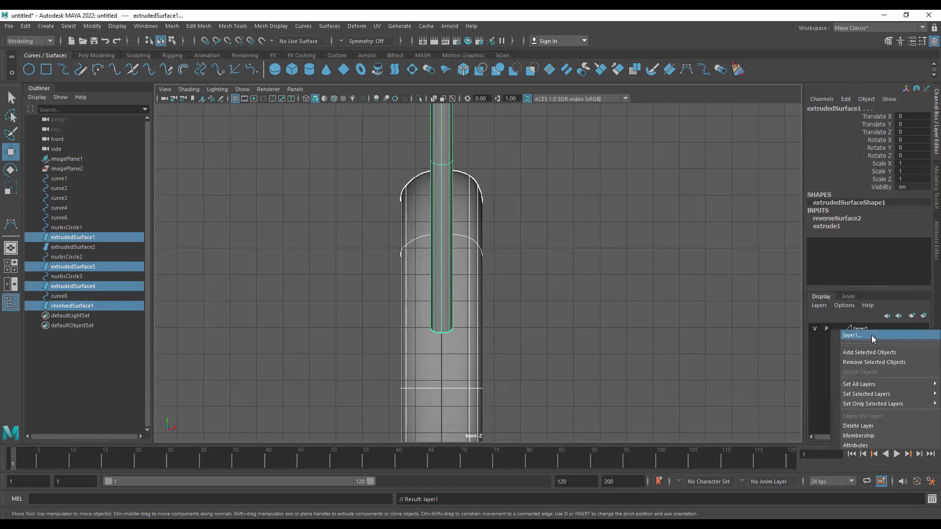
pyautogui.click(892, 352)
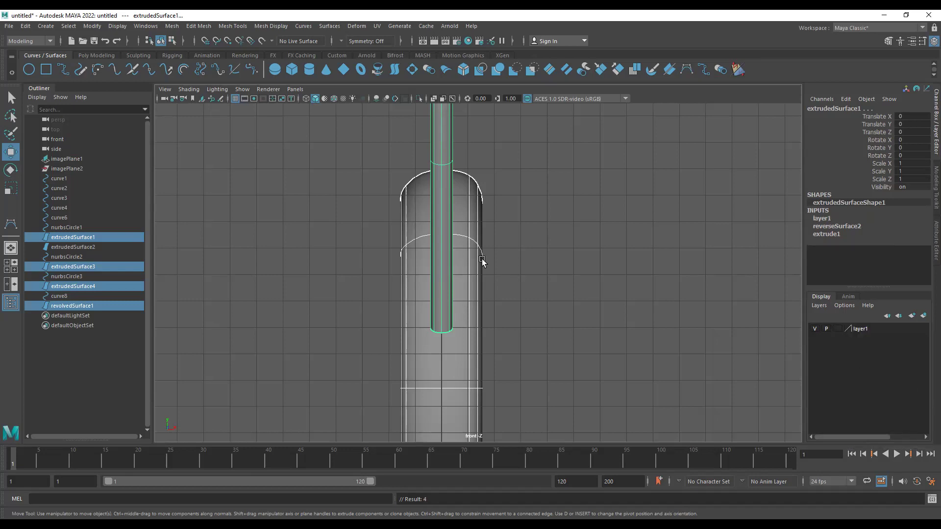
# Toggle layer1's visibility repeatedly and leave it hidden to expose the tyre profile curve in the front view.
pyautogui.click(814, 329)
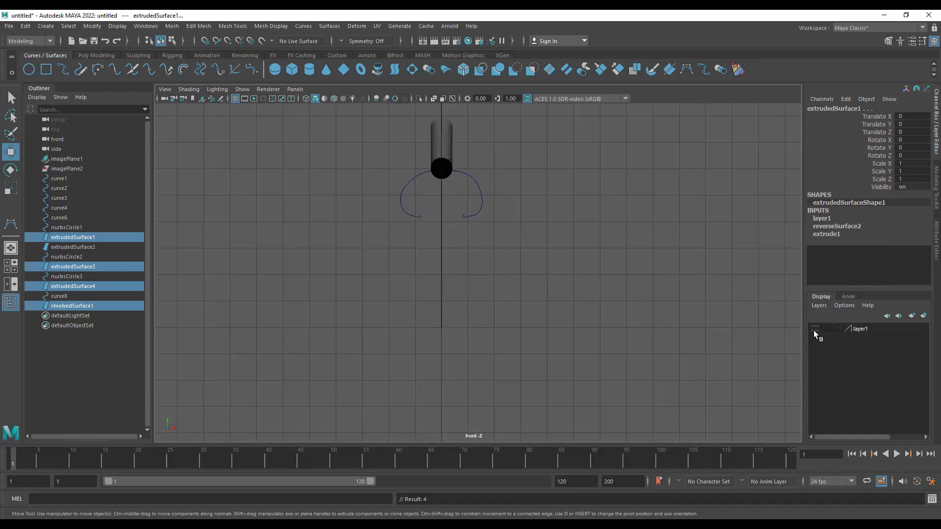
pyautogui.click(815, 329)
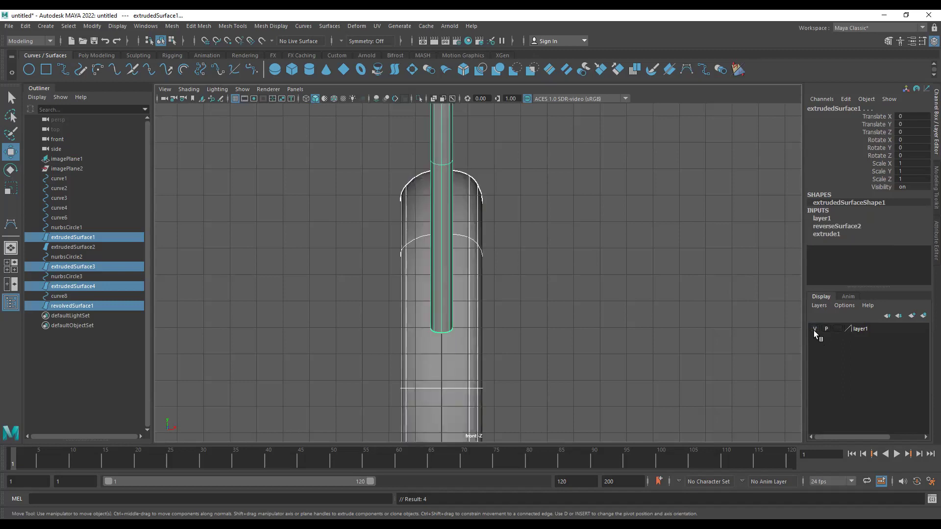
pyautogui.click(814, 329)
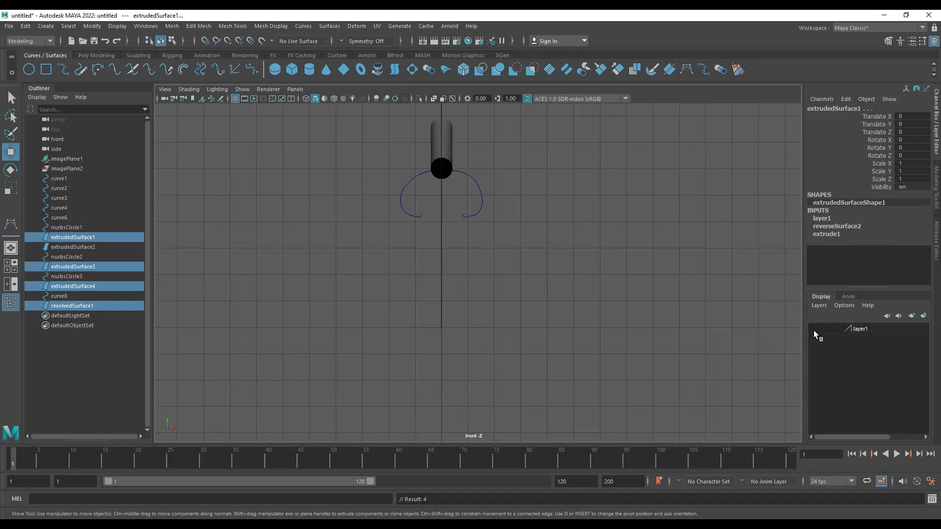
pyautogui.click(814, 329)
pyautogui.click(814, 329)
pyautogui.click(814, 329)
pyautogui.click(814, 329)
# Select the tyre profile curve, and show layer1 briefly before hiding it again.
pyautogui.click(483, 204)
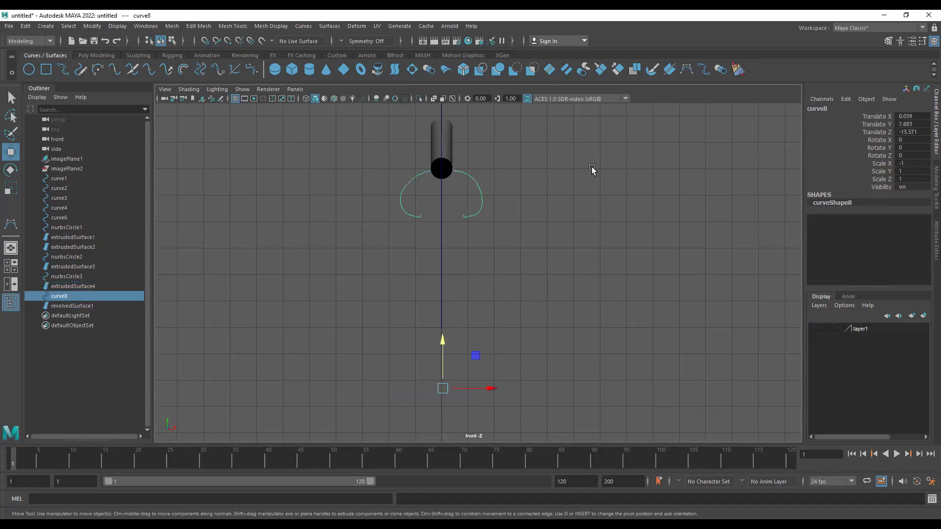
pyautogui.click(814, 329)
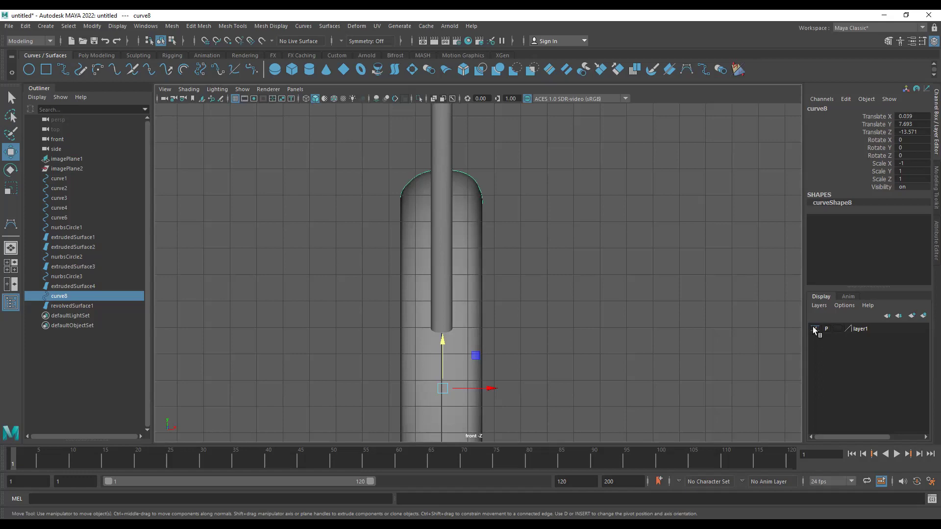
pyautogui.click(815, 329)
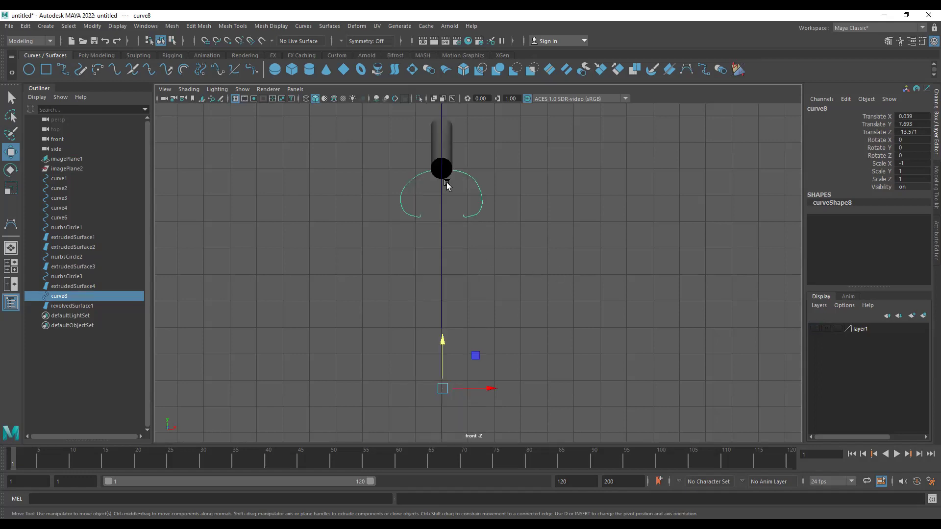
pyautogui.scroll(5, 645, 293)
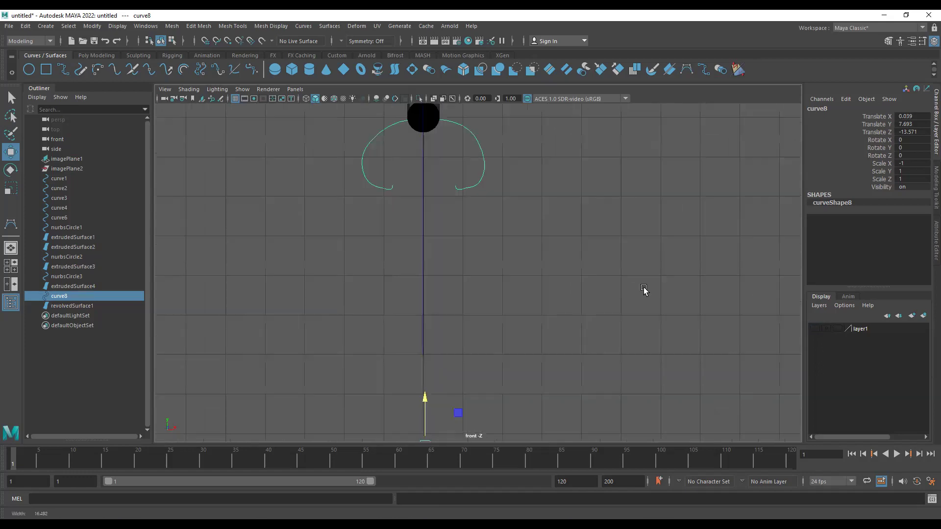
# Start the CV Curve tool in the front view and examine the front wheel's rim cross-section in the reference photo 03_A.png.
pyautogui.click(687, 70)
pyautogui.scroll(4, 447, 216)
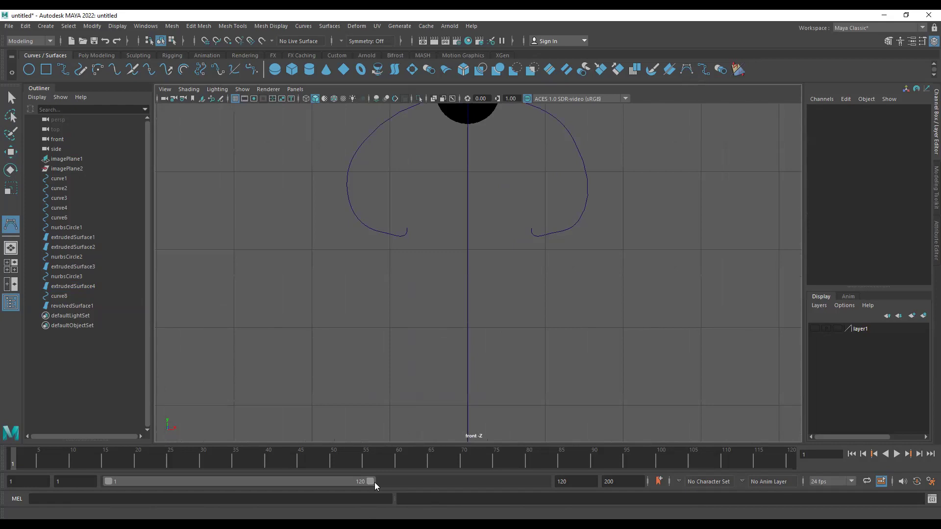
pyautogui.hotkey('alt', 'Tab')
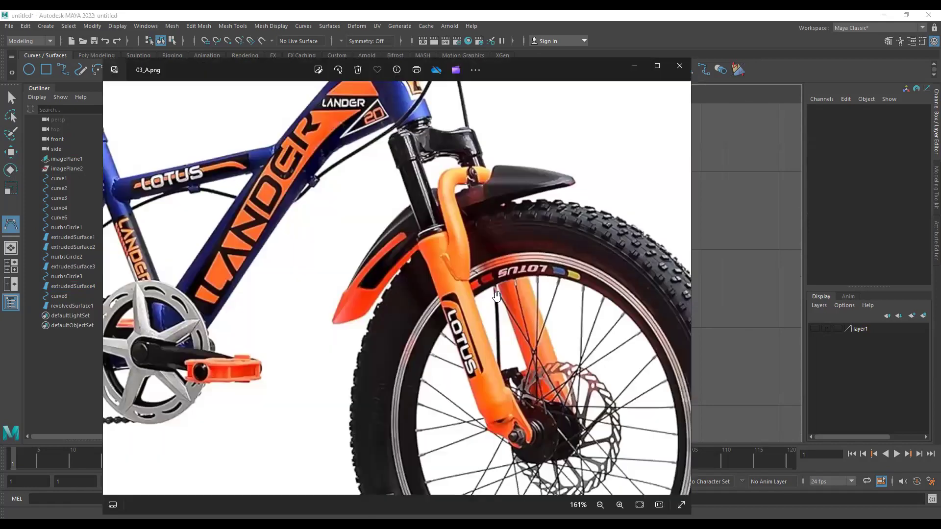
pyautogui.scroll(1, 457, 375)
pyautogui.moveTo(457, 375); pyautogui.dragTo(417, 341)
pyautogui.scroll(3, 417, 341)
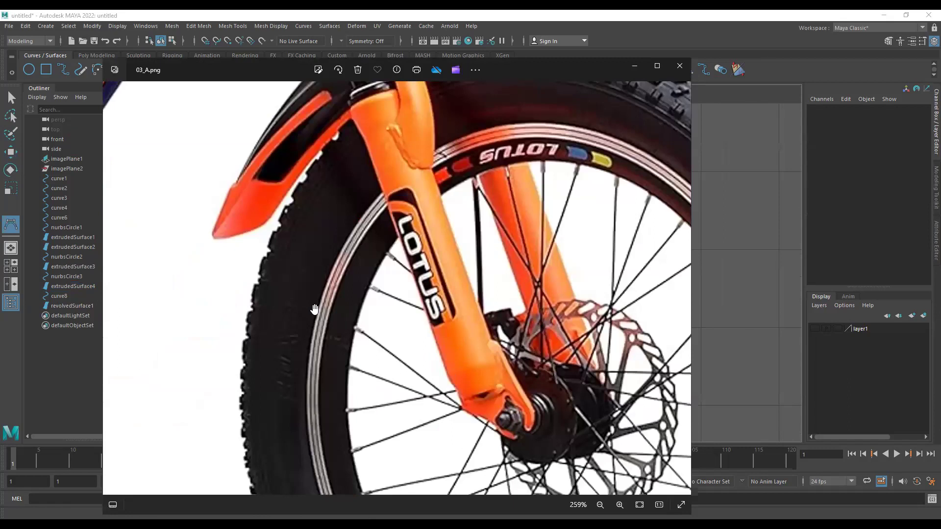
pyautogui.scroll(2, 515, 163)
pyautogui.scroll(1, 521, 201)
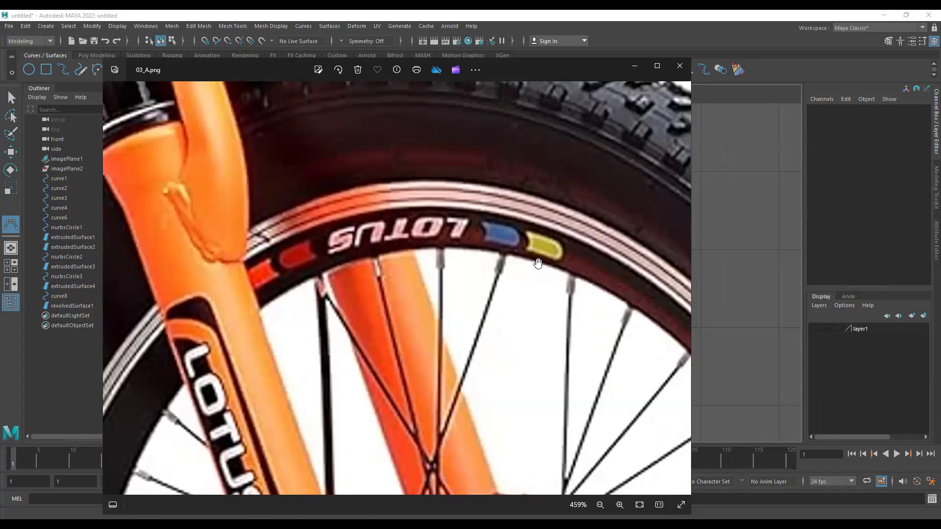
pyautogui.hotkey('alt', 'Tab')
pyautogui.scroll(2, 519, 275)
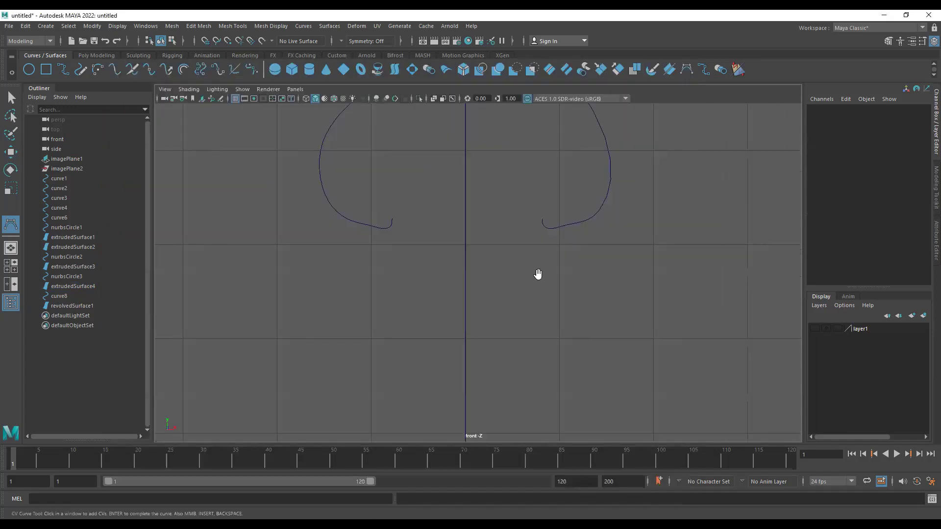
pyautogui.hotkey('alt', 'Tab')
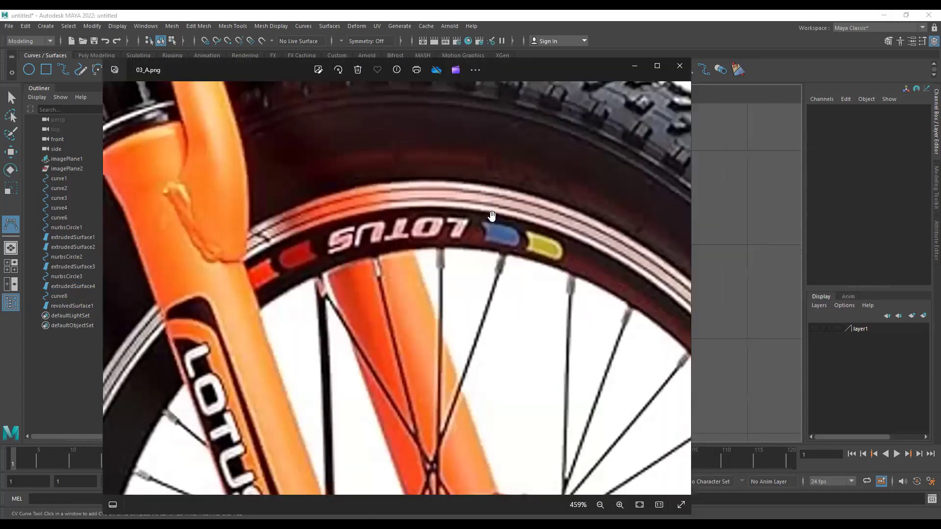
pyautogui.hotkey('alt', 'Tab')
# Draw the rim profile's stepped side wall inward from the tyre curve's lower right edge, with small ridges along it.
pyautogui.click(557, 226)
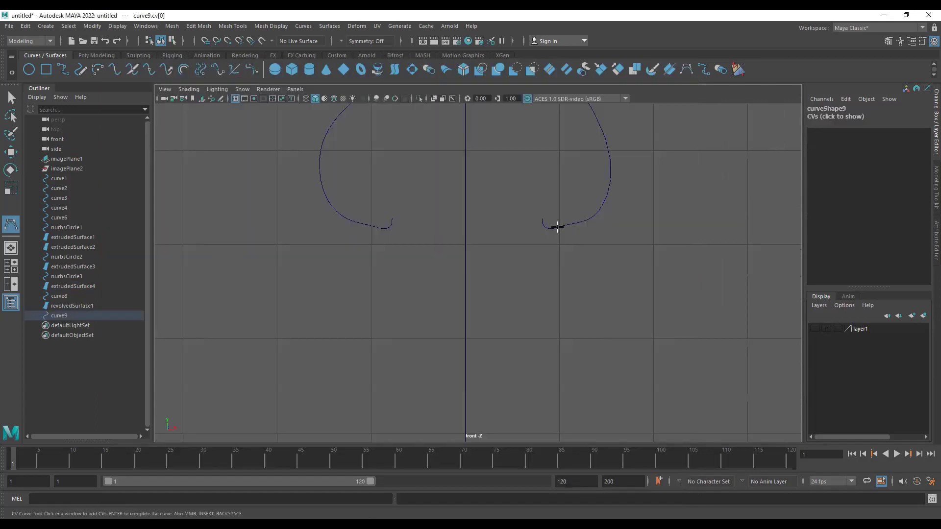
pyautogui.keyDown('alt'); pyautogui.moveTo(588, 262); pyautogui.dragTo(803, 392, button='right'); pyautogui.keyUp('alt')
pyautogui.keyDown('alt'); pyautogui.moveTo(596, 190); pyautogui.dragTo(510, 263, button='middle'); pyautogui.keyUp('alt')
pyautogui.keyDown('alt'); pyautogui.moveTo(510, 263); pyautogui.dragTo(674, 333, button='right'); pyautogui.keyUp('alt')
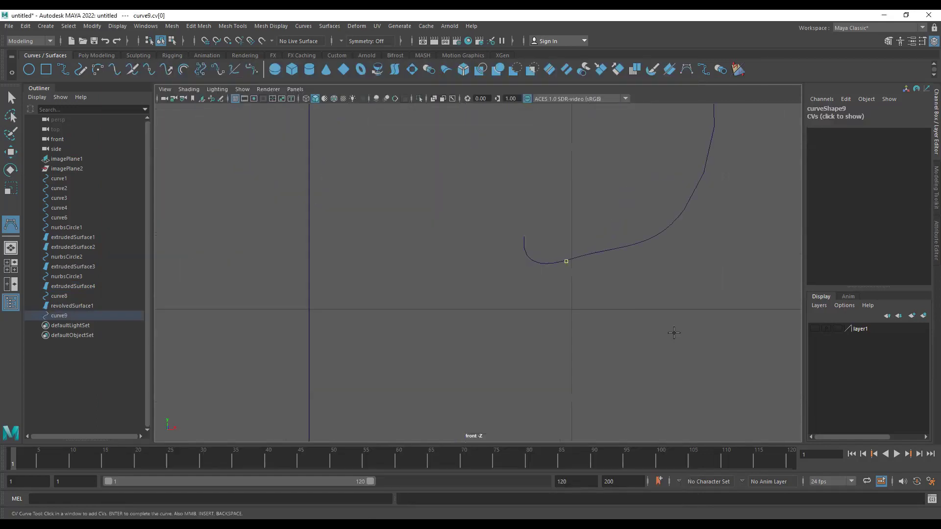
pyautogui.keyDown('alt'); pyautogui.moveTo(529, 280); pyautogui.dragTo(595, 296, button='right'); pyautogui.keyUp('alt')
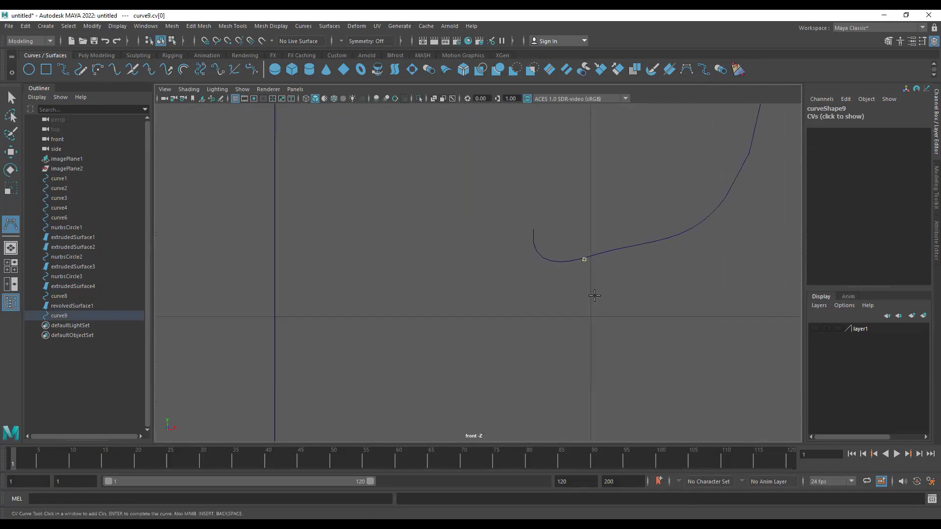
pyautogui.click(581, 266)
pyautogui.click(577, 276)
pyautogui.click(573, 281)
pyautogui.click(569, 284)
pyautogui.click(562, 289)
pyautogui.click(565, 291)
pyautogui.click(561, 299)
pyautogui.click(552, 311)
pyautogui.click(542, 325)
pyautogui.click(542, 327)
pyautogui.click(537, 327)
pyautogui.click(535, 329)
pyautogui.click(539, 331)
pyautogui.click(539, 334)
pyautogui.click(529, 353)
pyautogui.click(522, 364)
pyautogui.click(518, 371)
pyautogui.click(507, 376)
pyautogui.click(502, 375)
pyautogui.click(502, 375)
pyautogui.click(501, 379)
pyautogui.click(503, 380)
# Continue the rim profile in a smooth sweep down and across to the vertical centre line, and finish the curve.
pyautogui.keyDown('alt'); pyautogui.moveTo(540, 308); pyautogui.dragTo(545, 192, button='middle'); pyautogui.keyUp('alt')
pyautogui.click(537, 170)
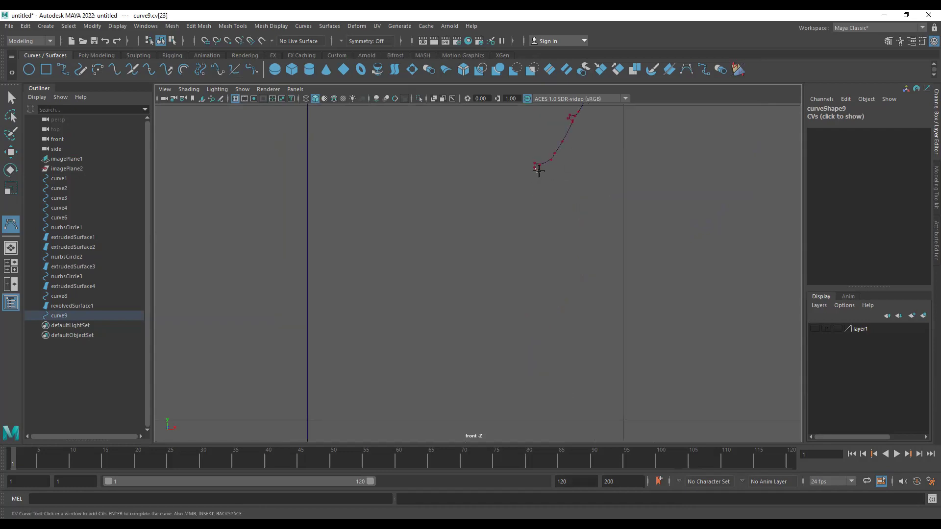
pyautogui.click(535, 185)
pyautogui.click(521, 190)
pyautogui.click(500, 195)
pyautogui.click(460, 212)
pyautogui.click(405, 276)
pyautogui.click(387, 312)
pyautogui.click(374, 351)
pyautogui.keyDown('alt'); pyautogui.moveTo(479, 254); pyautogui.dragTo(568, 129, button='middle'); pyautogui.keyUp('alt')
pyautogui.moveTo(432, 270)
pyautogui.mouseDown()
pyautogui.moveTo(494, 249)
pyautogui.moveTo(464, 247)
pyautogui.moveTo(458, 263)
pyautogui.moveTo(398, 263)
pyautogui.mouseUp()
pyautogui.click(449, 265)
pyautogui.click(432, 260)
pyautogui.click(409, 259)
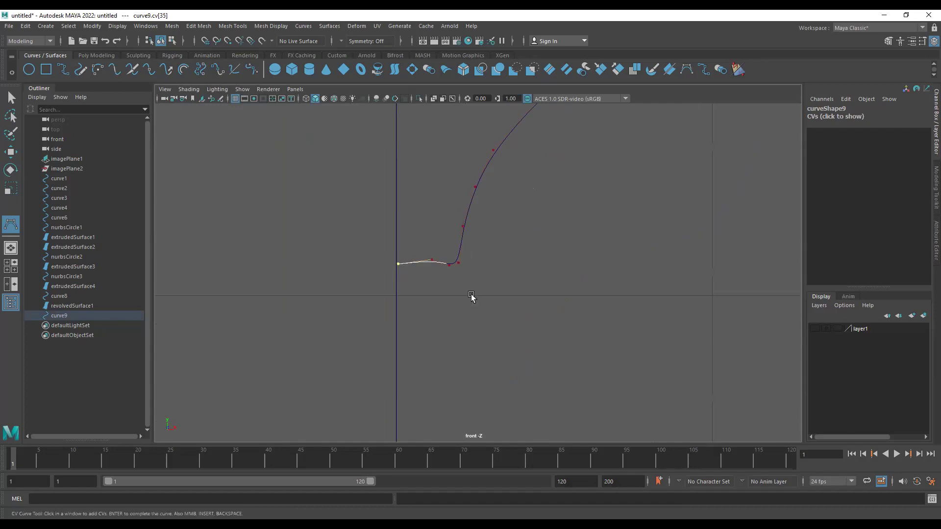
pyautogui.press('Return')
# Lower the control point near the rim profile's inner end to flatten it, and shift the lower control points toward the centre line.
pyautogui.press('w')
pyautogui.keyDown('alt'); pyautogui.moveTo(491, 254); pyautogui.dragTo(561, 319, button='middle'); pyautogui.keyUp('alt')
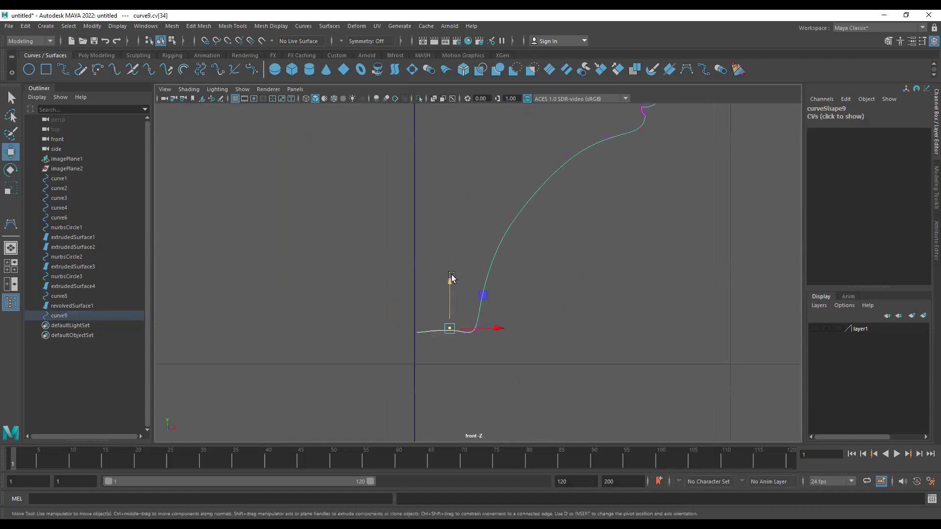
pyautogui.moveTo(449, 274); pyautogui.dragTo(449, 280)
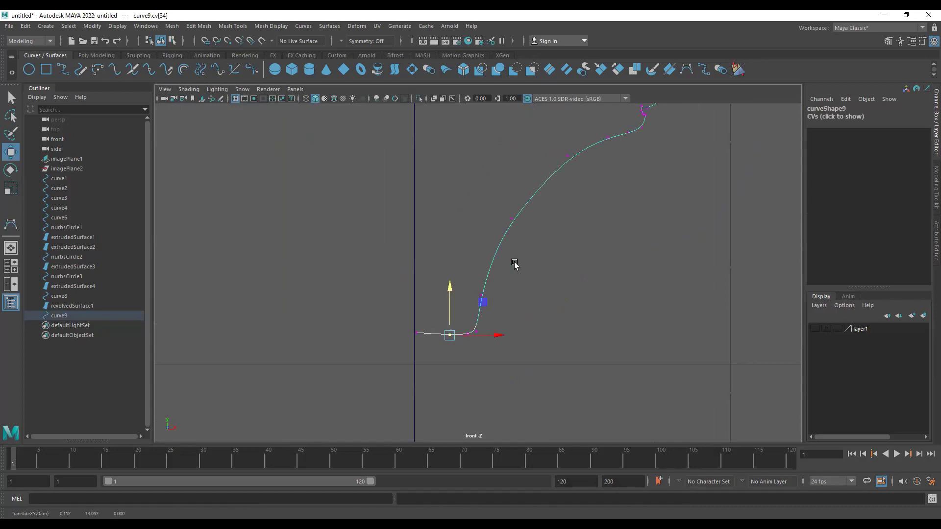
pyautogui.moveTo(539, 205); pyautogui.dragTo(449, 375)
pyautogui.moveTo(537, 277); pyautogui.dragTo(528, 277)
pyautogui.moveTo(529, 210); pyautogui.dragTo(440, 374)
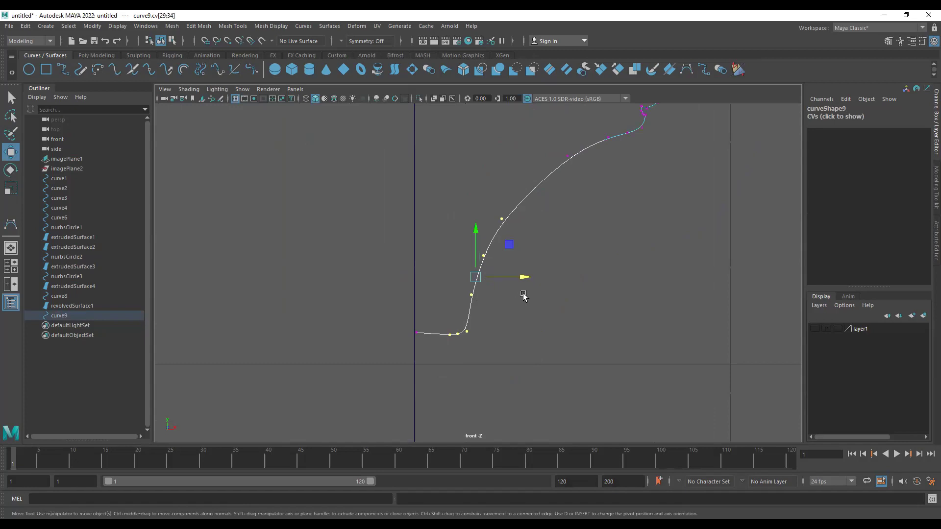
pyautogui.moveTo(525, 278); pyautogui.dragTo(502, 278)
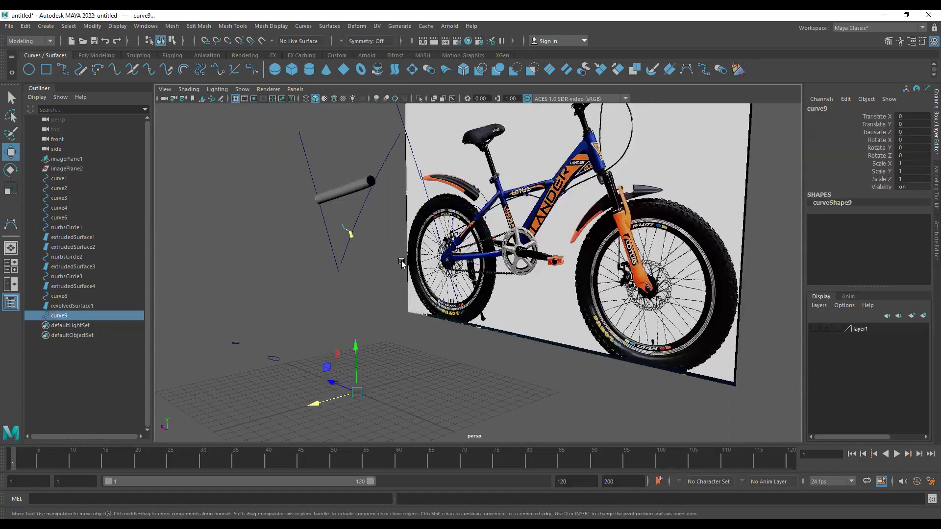
# Select the half rim profile curve, duplicate it, and mirror the copy with Scale X set to -1.
pyautogui.click(362, 236)
pyautogui.click(346, 227)
pyautogui.keyDown('alt'); pyautogui.moveTo(377, 284); pyautogui.dragTo(393, 288); pyautogui.keyUp('alt')
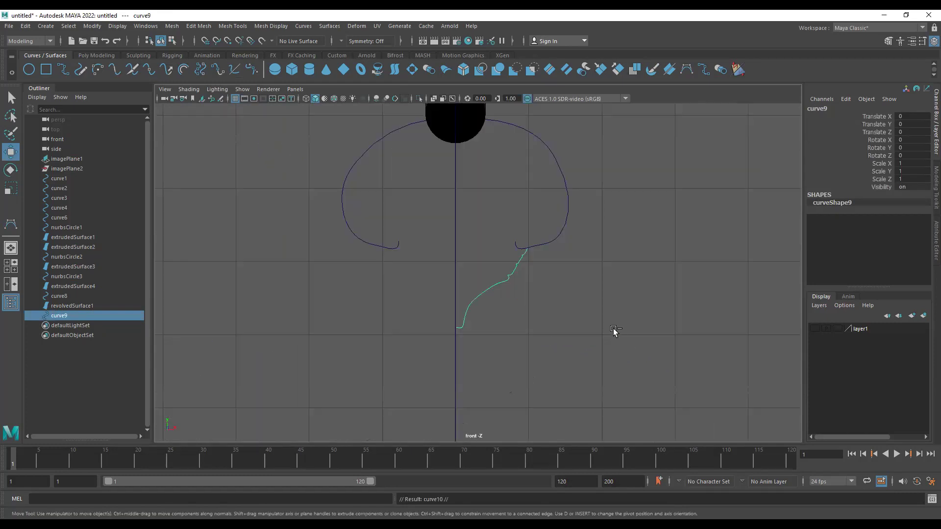
pyautogui.hotkey('ctrl', 'd')
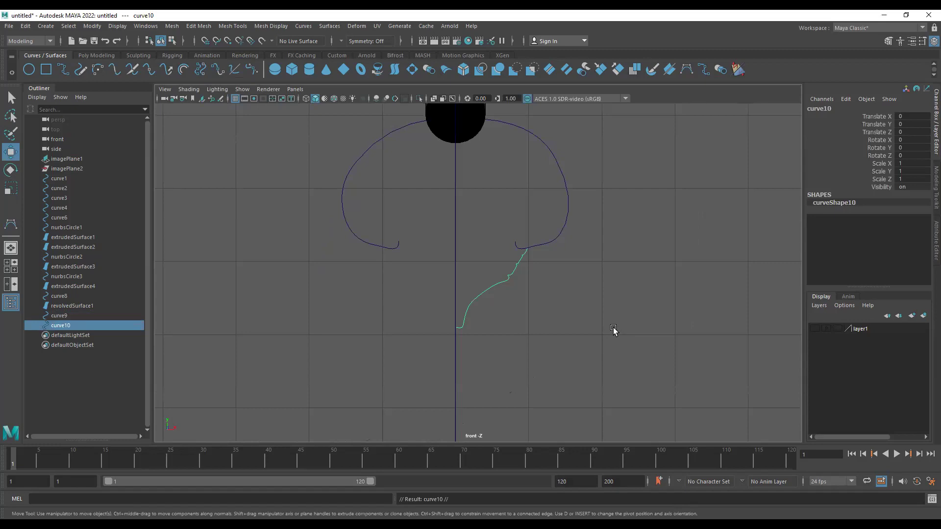
pyautogui.click(913, 164)
pyautogui.press('Return')
# Attach the two mirrored rim profile halves into one curve with the Connect method, keeping multiple knots and discarding the originals.
pyautogui.keyDown('shift'); pyautogui.moveTo(465, 280); pyautogui.dragTo(509, 314); pyautogui.keyUp('shift')
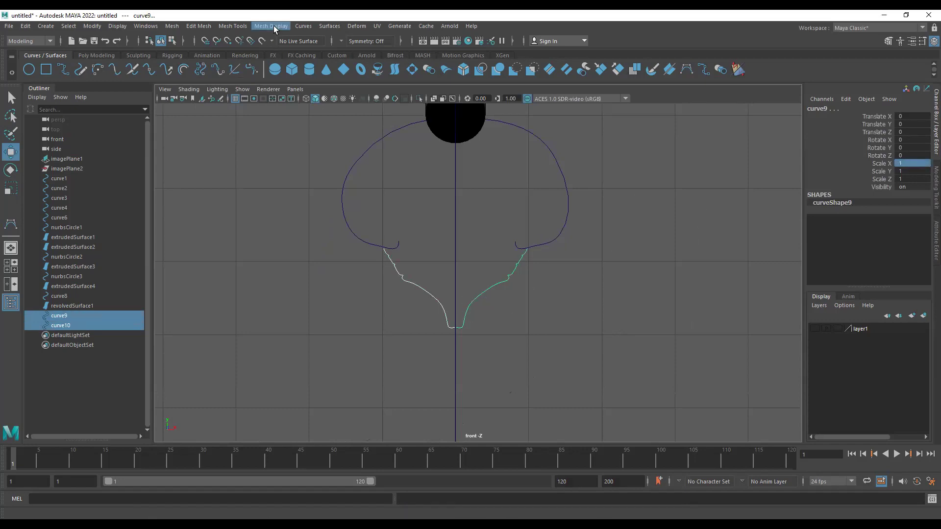
pyautogui.click(305, 26)
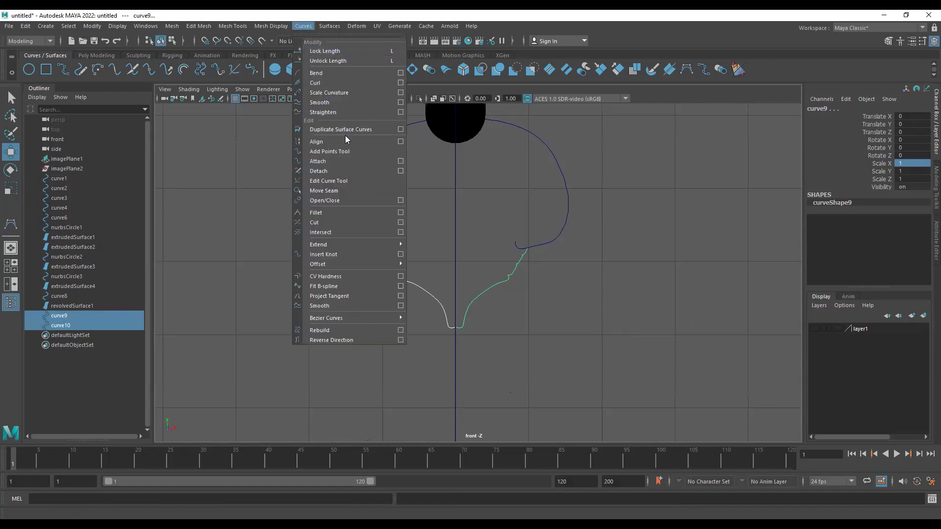
pyautogui.click(401, 162)
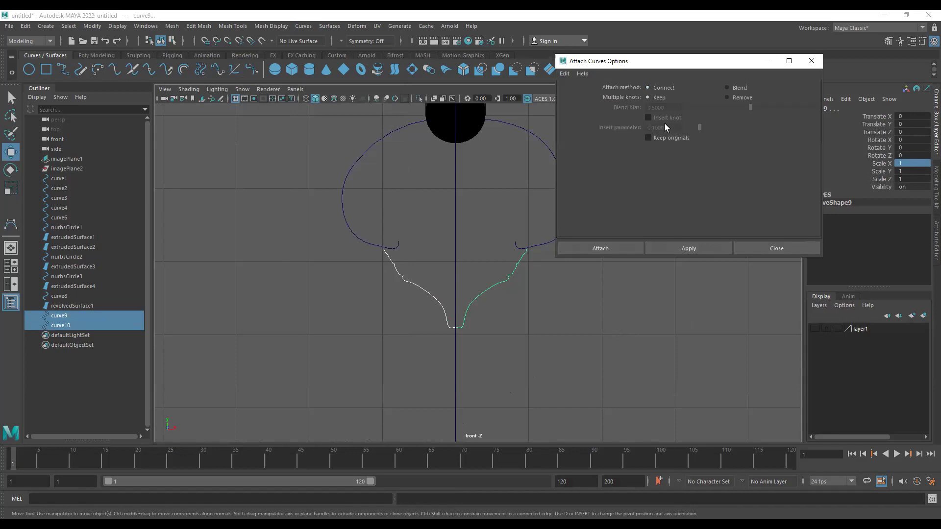
pyautogui.click(600, 247)
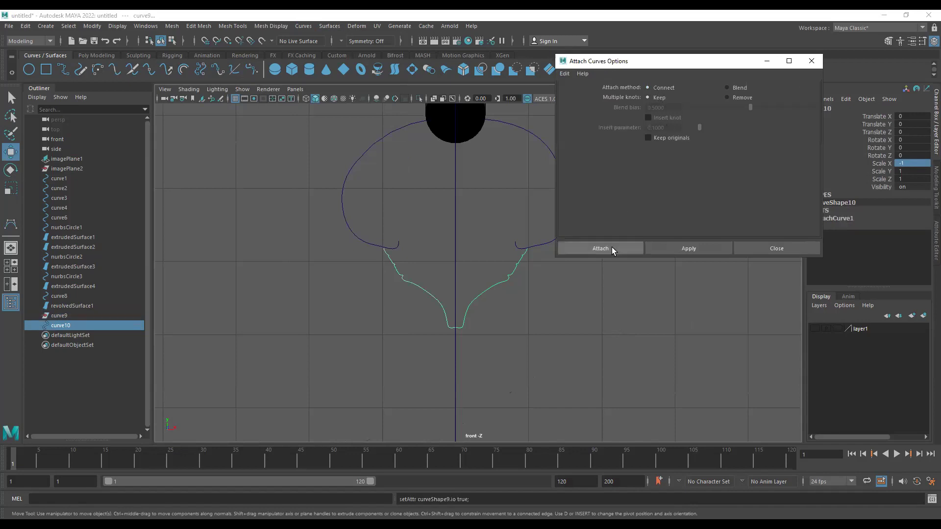
pyautogui.scroll(3, 615, 351)
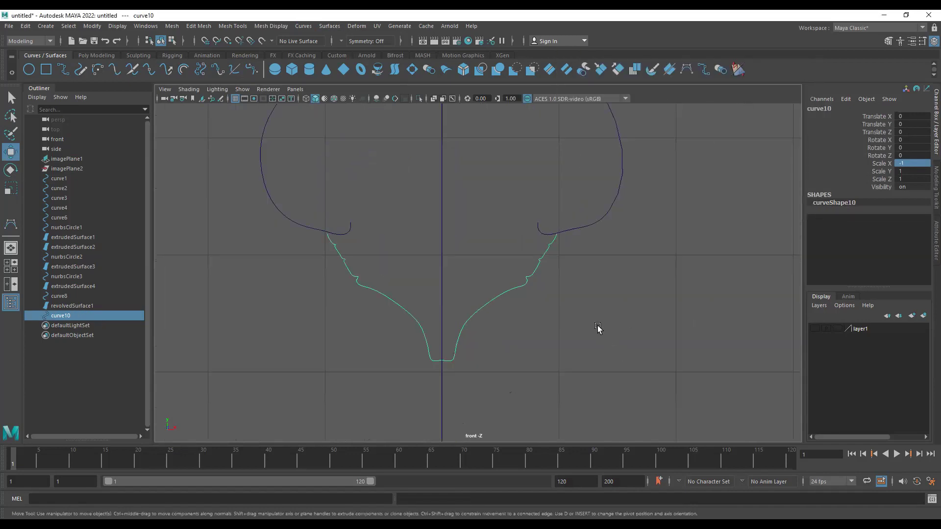
# Try to revolve the joined rim profile curve in the perspective view, and undo the revolve.
pyautogui.press('space')
pyautogui.press('space')
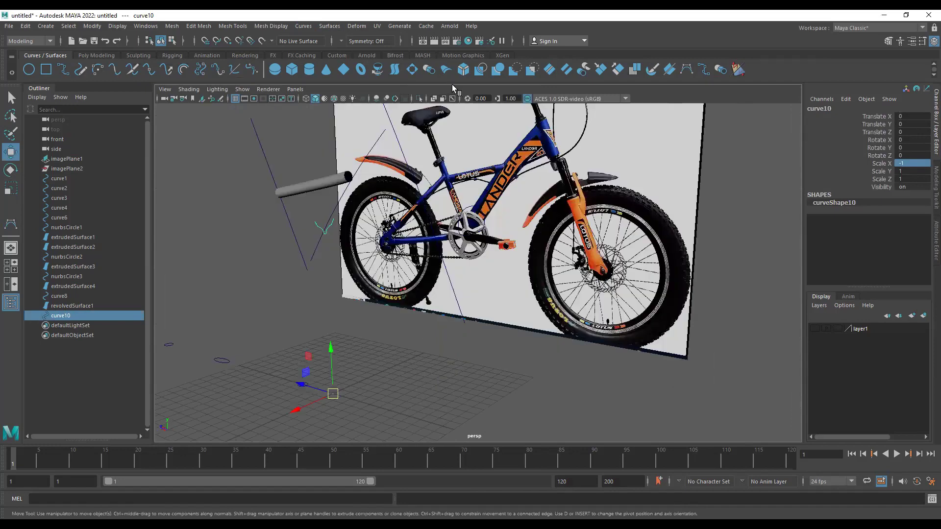
pyautogui.click(329, 25)
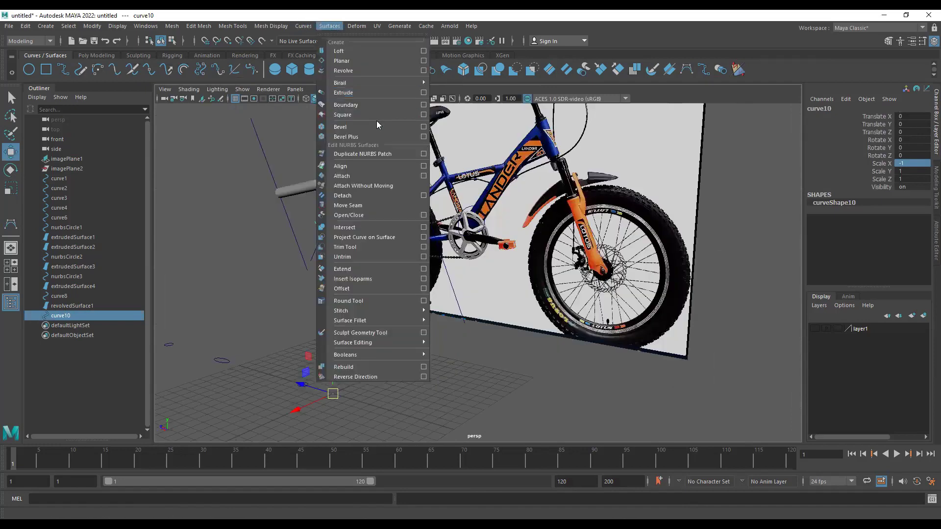
pyautogui.click(366, 72)
pyautogui.keyDown('alt'); pyautogui.moveTo(325, 267); pyautogui.dragTo(442, 250); pyautogui.keyUp('alt')
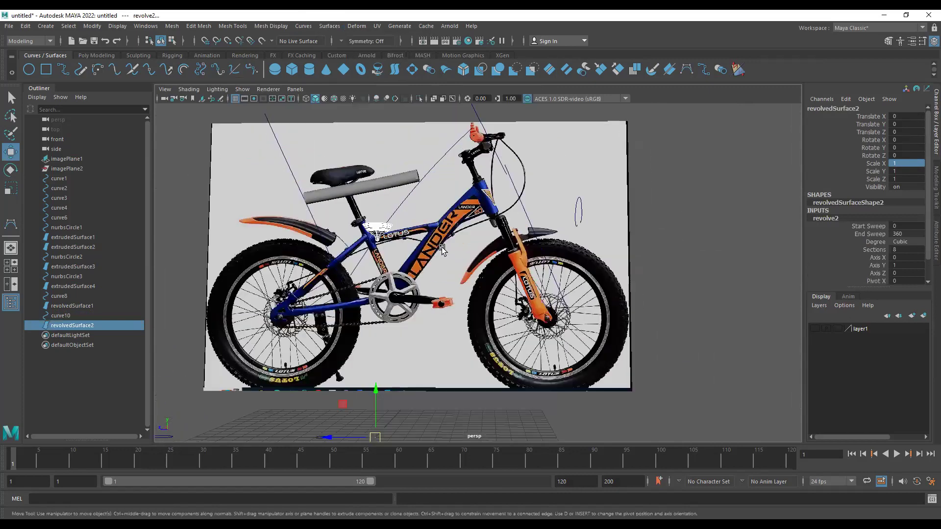
pyautogui.hotkey('ctrl', 'z')
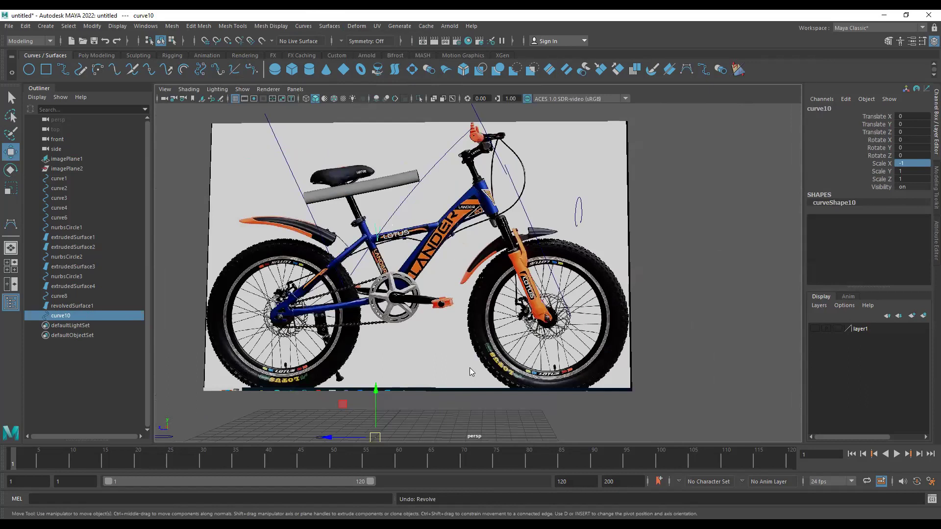
# Move the rim profile curve along Z in the side view to the front wheel, at a Translate Z of about -13.306.
pyautogui.press('space')
pyautogui.press('space')
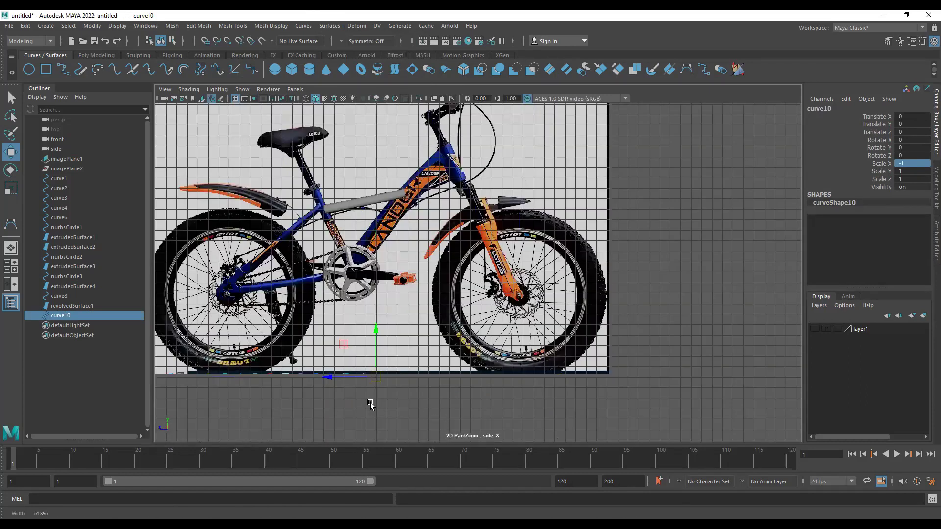
pyautogui.scroll(2, 357, 276)
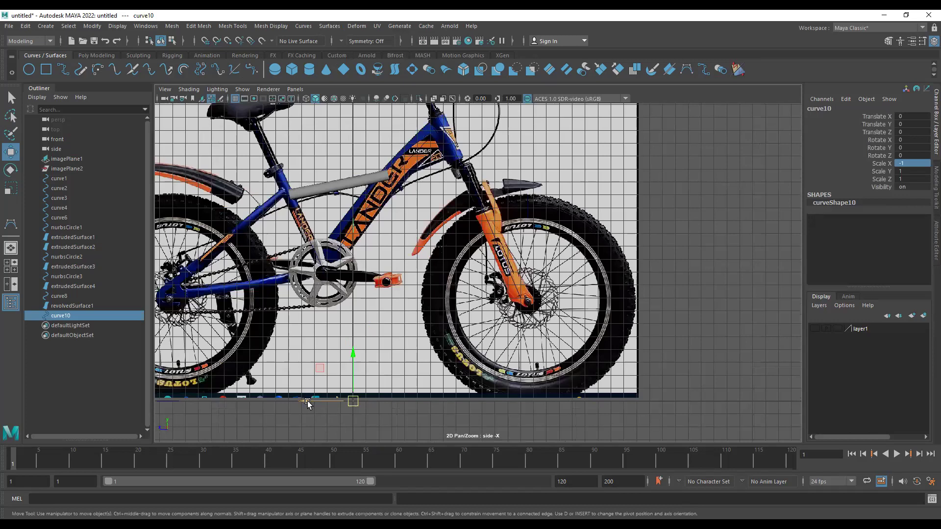
pyautogui.moveTo(306, 403); pyautogui.dragTo(477, 408)
pyautogui.scroll(6, 627, 277)
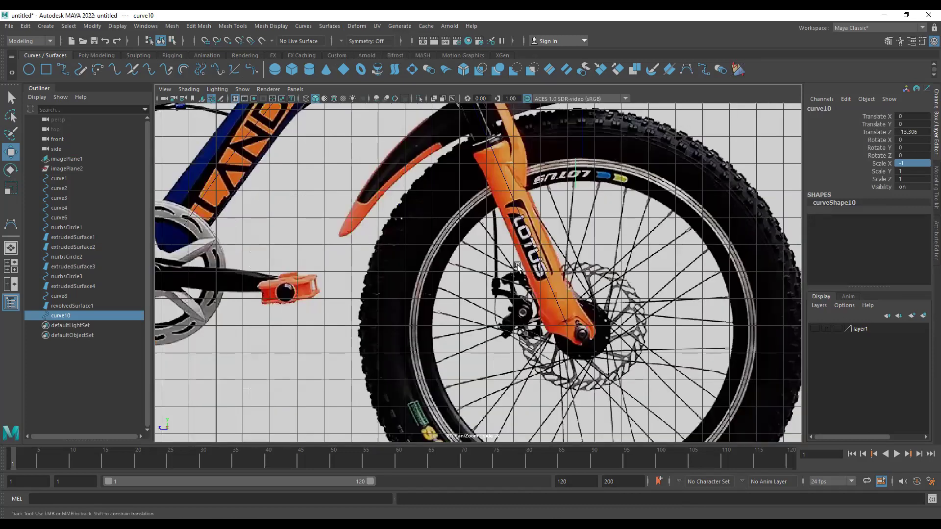
pyautogui.keyDown('alt'); pyautogui.moveTo(459, 234); pyautogui.dragTo(348, 341, button='middle'); pyautogui.keyUp('alt')
# Align the rim profile curve with the tyre profile curve above it in the side view, at a Translate Z of about -13.577.
pyautogui.click(469, 233)
pyautogui.scroll(1, 455, 238)
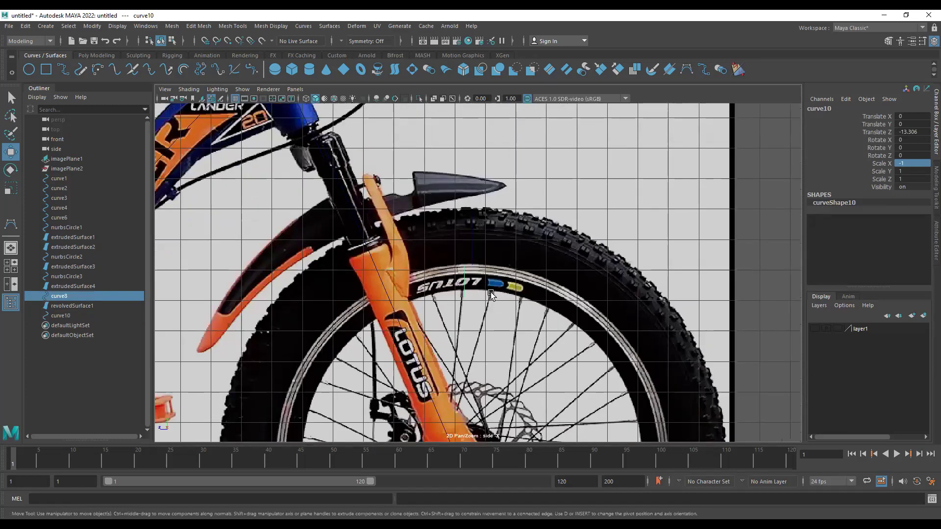
pyautogui.click(447, 300)
pyautogui.scroll(-1, 570, 383)
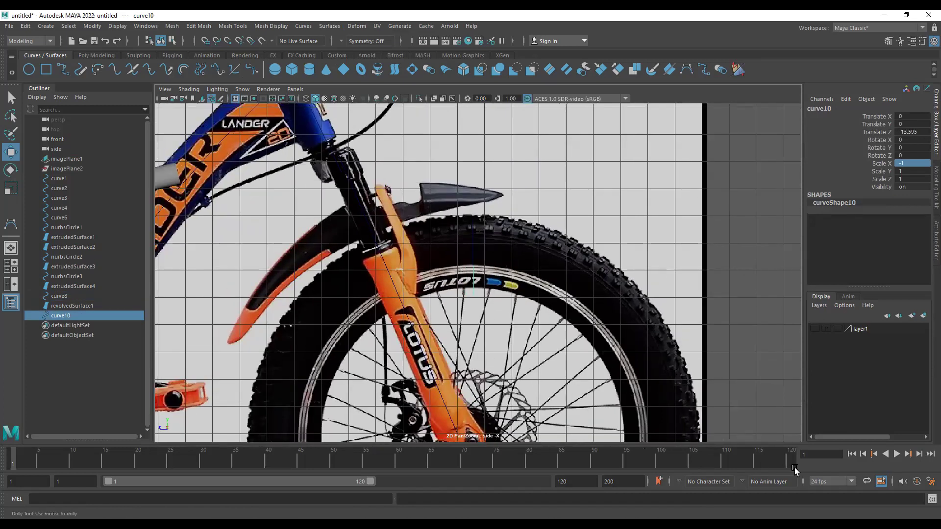
pyautogui.scroll(10, 532, 324)
pyautogui.scroll(3, 558, 322)
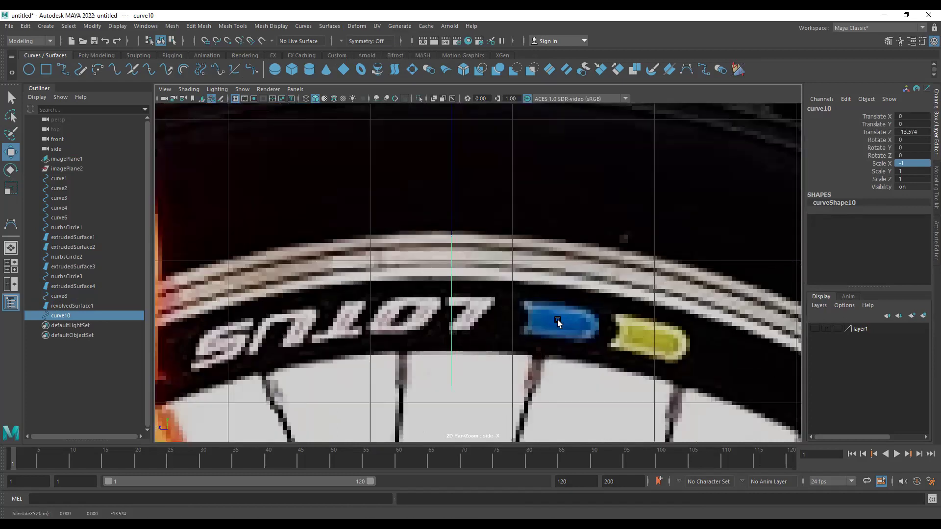
pyautogui.moveTo(481, 206); pyautogui.dragTo(436, 285)
pyautogui.moveTo(465, 162); pyautogui.dragTo(429, 225)
pyautogui.moveTo(486, 283); pyautogui.dragTo(412, 322)
# Move the rim profile curve's pivot to the centre of the front wheel hub in the side view.
pyautogui.scroll(-2, 412, 321)
pyautogui.scroll(-5, 421, 323)
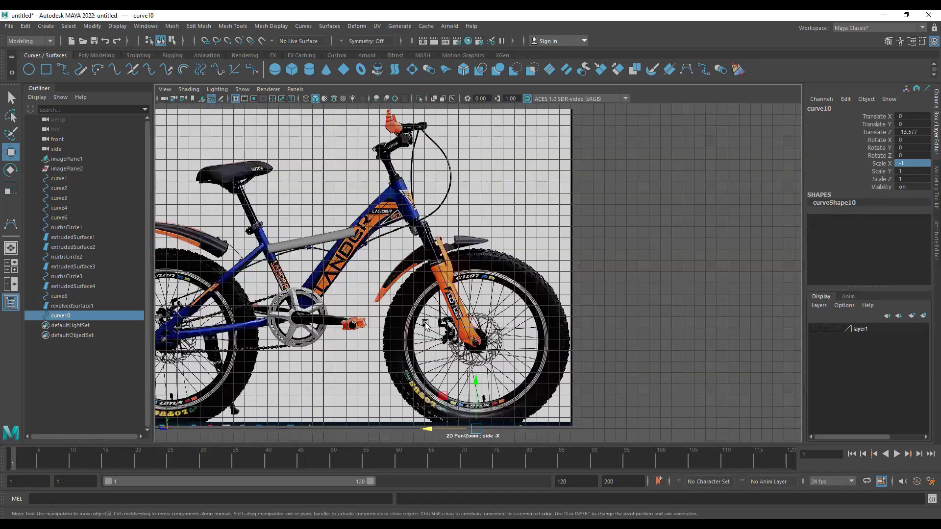
pyautogui.scroll(2, 424, 325)
pyautogui.scroll(1, 509, 349)
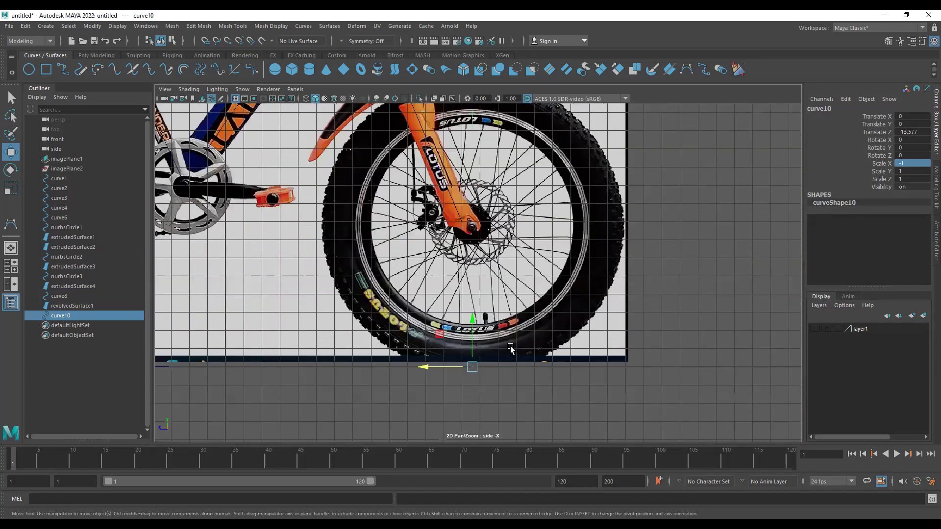
pyautogui.press('d')
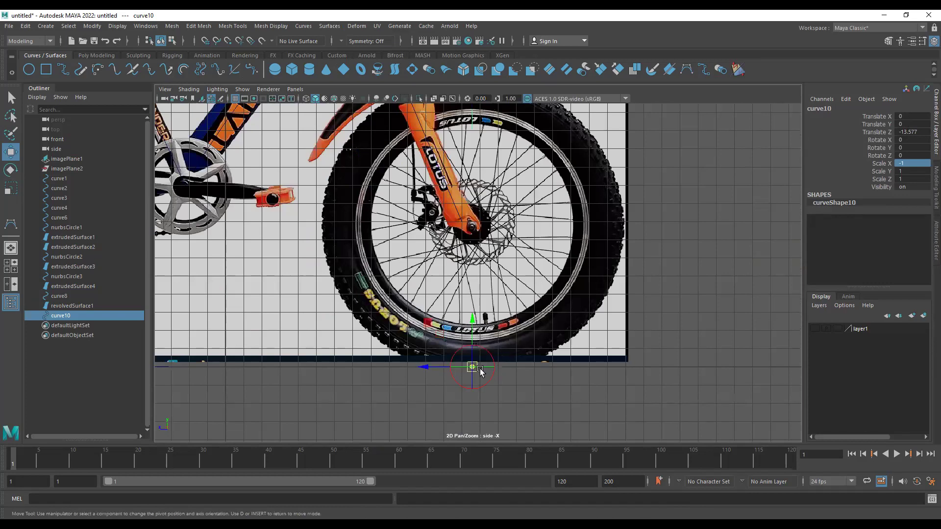
pyautogui.moveTo(428, 323); pyautogui.dragTo(428, 184, button='middle')
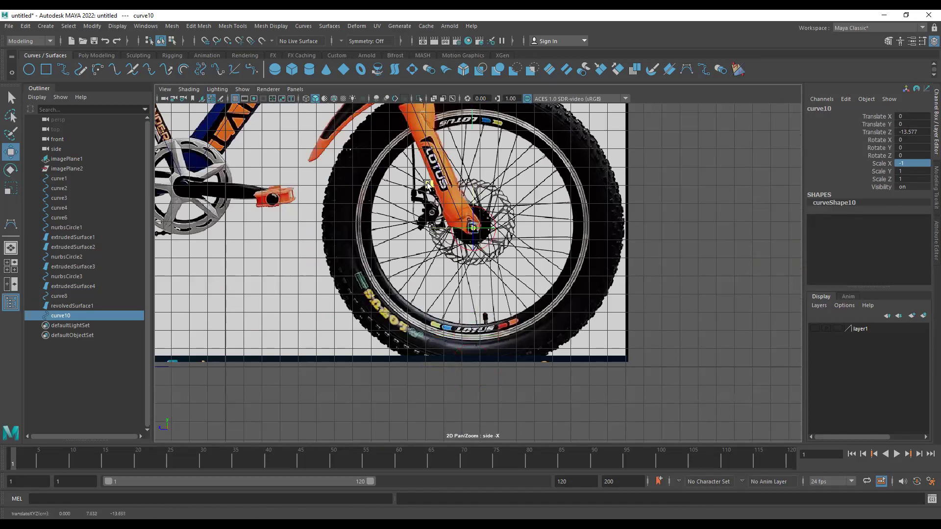
pyautogui.scroll(4, 668, 354)
pyautogui.keyDown('alt'); pyautogui.moveTo(543, 112); pyautogui.dragTo(536, 260, button='middle'); pyautogui.keyUp('alt')
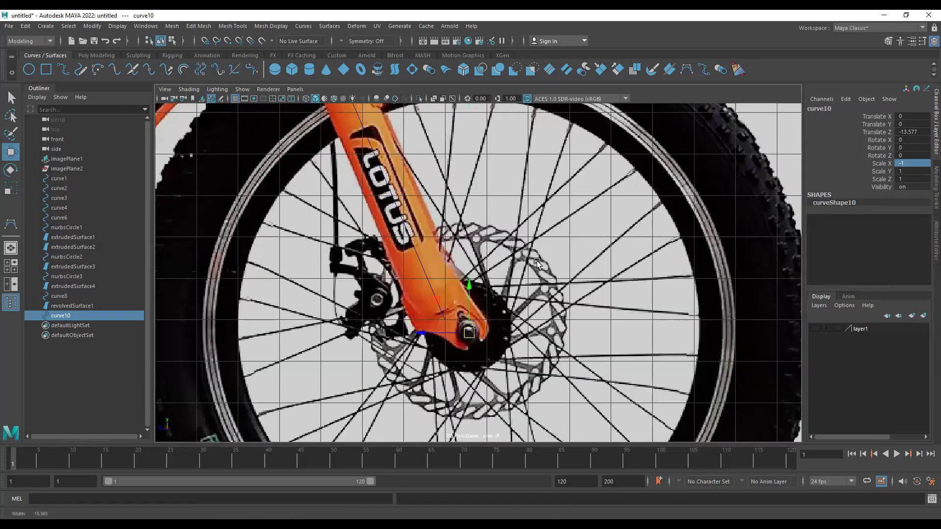
pyautogui.scroll(-1, 464, 159)
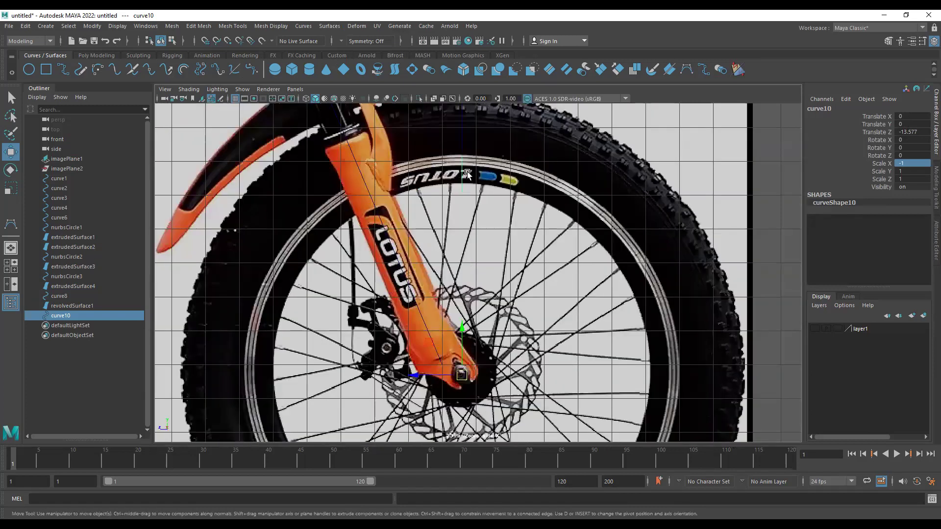
pyautogui.keyDown('alt'); pyautogui.moveTo(492, 391); pyautogui.dragTo(490, 324, button='middle'); pyautogui.keyUp('alt')
pyautogui.scroll(1, 517, 310)
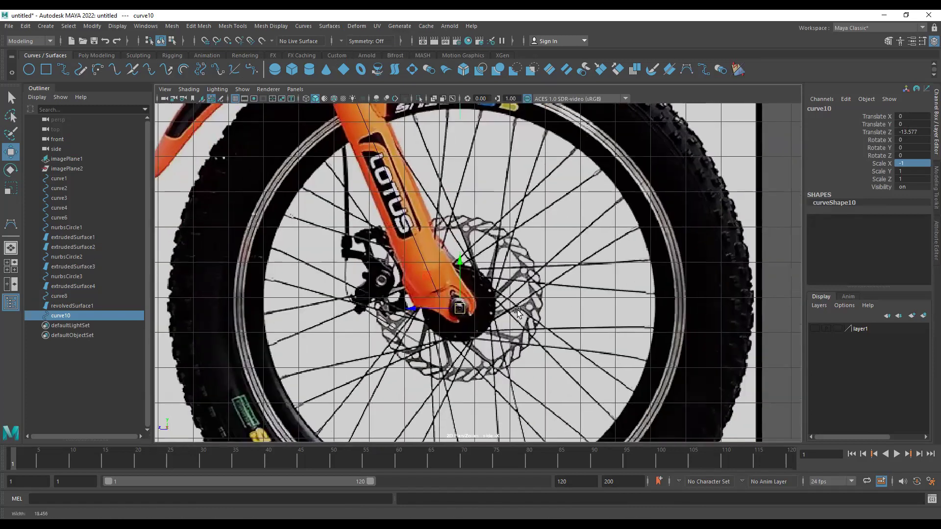
pyautogui.scroll(-2, 517, 311)
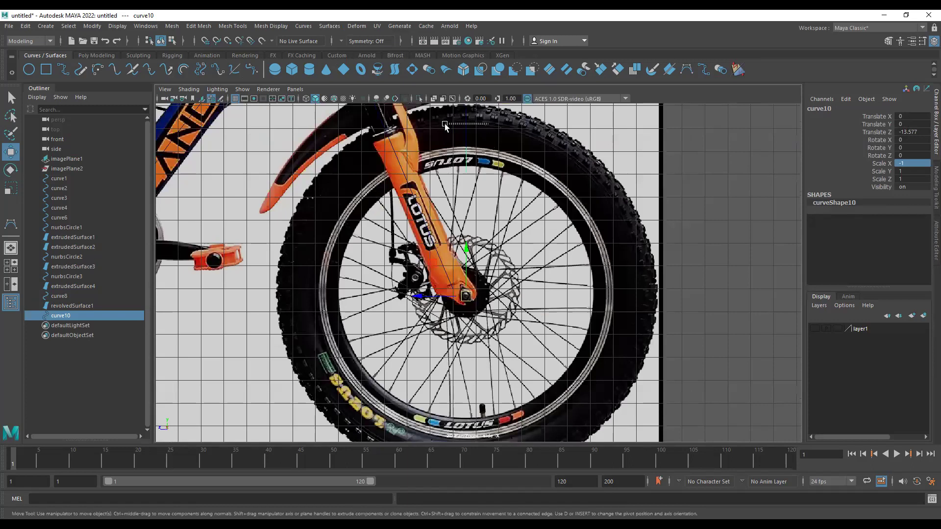
# Compare the rim and tyre profile curves over the front wheel, leaving only the rim profile curve selected.
pyautogui.moveTo(445, 123); pyautogui.dragTo(443, 122)
pyautogui.keyDown('alt'); pyautogui.moveTo(441, 140); pyautogui.dragTo(495, 164, button='right'); pyautogui.keyUp('alt')
pyautogui.keyDown('shift'); pyautogui.moveTo(478, 144); pyautogui.dragTo(453, 158); pyautogui.keyUp('shift')
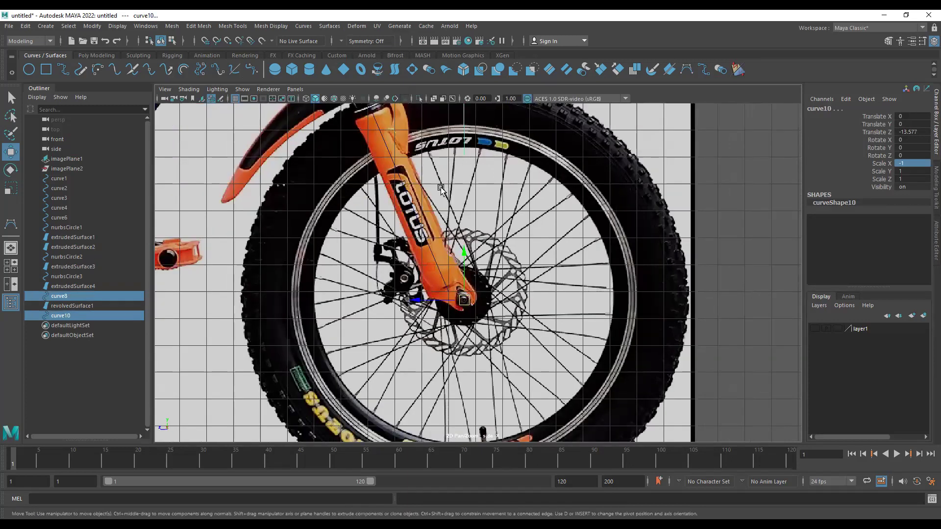
pyautogui.keyDown('alt'); pyautogui.moveTo(441, 188); pyautogui.dragTo(499, 200, button='right'); pyautogui.keyUp('alt')
pyautogui.scroll(-1, 479, 169)
pyautogui.keyDown('alt'); pyautogui.moveTo(478, 112); pyautogui.dragTo(479, 152, button='middle'); pyautogui.keyUp('alt')
pyautogui.keyDown('ctrl'); pyautogui.moveTo(461, 135); pyautogui.dragTo(445, 191); pyautogui.keyUp('ctrl')
pyautogui.click(462, 128)
pyautogui.keyDown('alt'); pyautogui.moveTo(508, 317); pyautogui.dragTo(541, 318, button='right'); pyautogui.keyUp('alt')
pyautogui.keyDown('alt'); pyautogui.moveTo(522, 176); pyautogui.dragTo(515, 104, button='middle'); pyautogui.keyUp('alt')
pyautogui.keyDown('alt'); pyautogui.moveTo(470, 213); pyautogui.dragTo(479, 378, button='middle'); pyautogui.keyUp('alt')
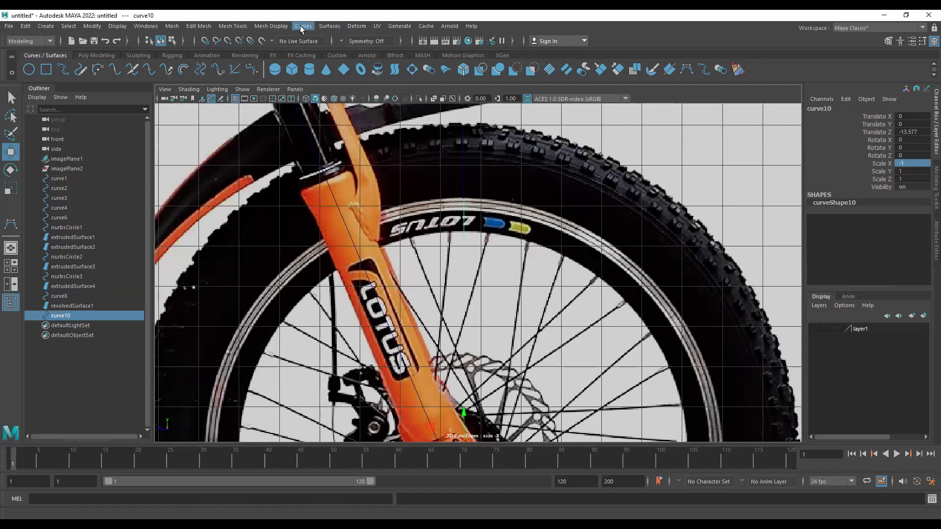
# Try to revolve the rim profile curve in the side view with the revolve's Axis Y set to 0.
pyautogui.click(329, 27)
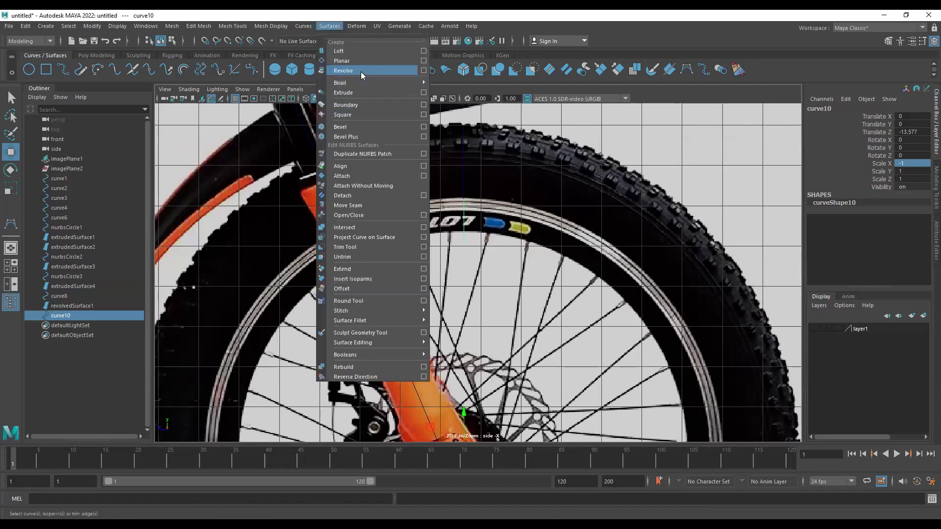
pyautogui.click(361, 75)
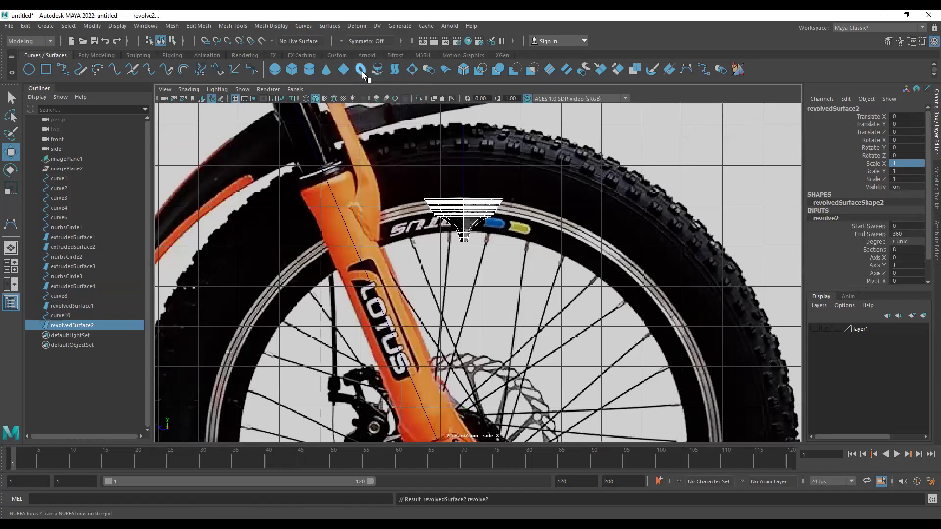
pyautogui.click(913, 266)
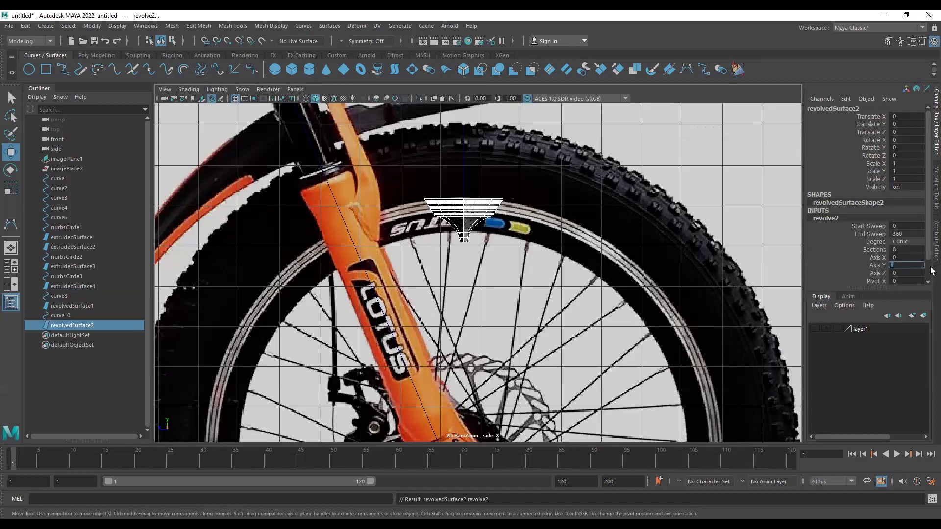
pyautogui.write('0')
pyautogui.press('Return')
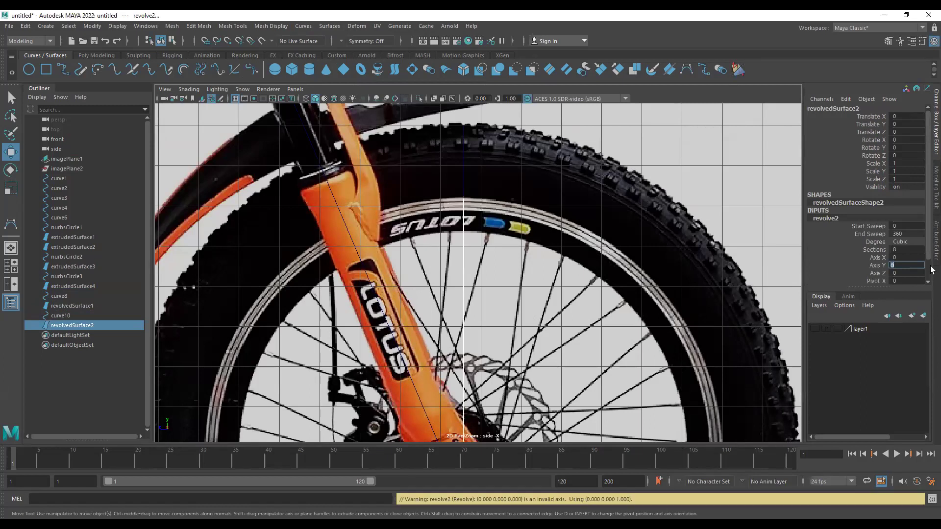
pyautogui.hotkey('shift', 'Tab')
pyautogui.press('Return')
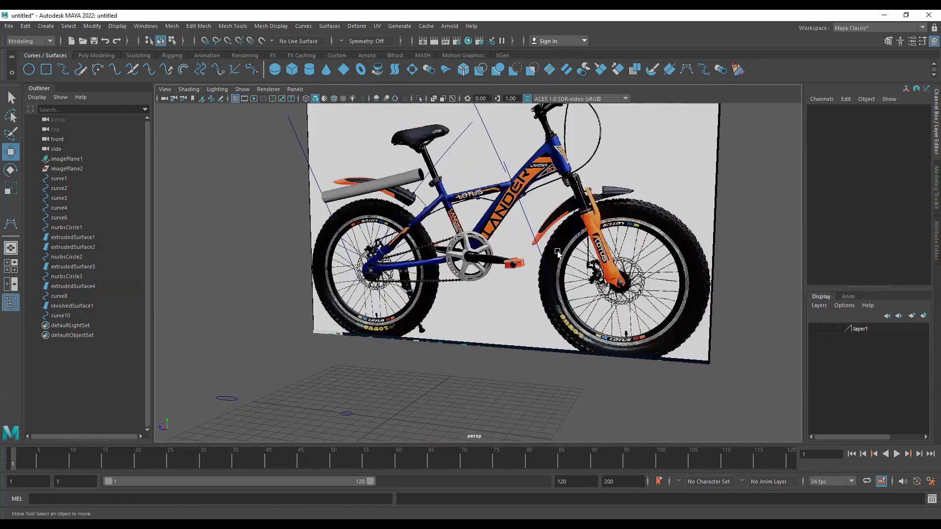
# Isolate the rim profile curve in the perspective view by hiding all unselected objects.
pyautogui.keyDown('alt'); pyautogui.moveTo(509, 259); pyautogui.dragTo(376, 287, button='middle'); pyautogui.keyUp('alt')
pyautogui.click(380, 279)
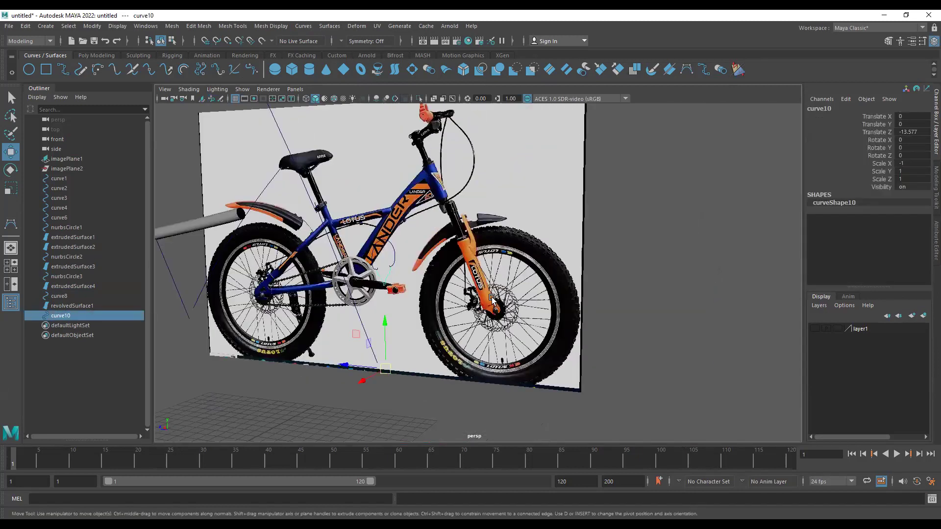
pyautogui.hotkey('alt', 'h')
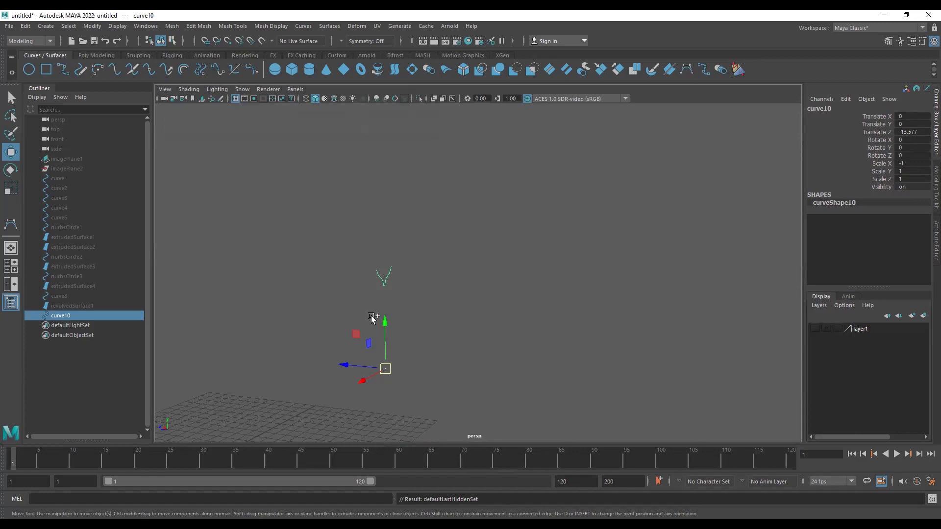
pyautogui.hotkey('ctrl', 'shift', 'h')
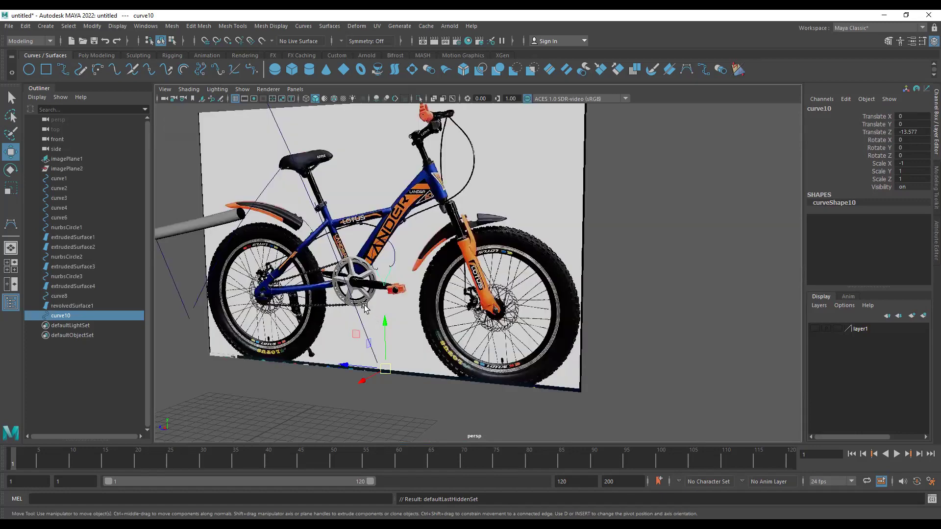
pyautogui.hotkey('alt', 'h')
pyautogui.keyDown('alt'); pyautogui.moveTo(392, 309); pyautogui.dragTo(337, 338); pyautogui.keyUp('alt')
pyautogui.click(459, 244)
pyautogui.click(393, 259)
pyautogui.keyDown('alt'); pyautogui.moveTo(418, 305); pyautogui.dragTo(458, 338, button='right'); pyautogui.keyUp('alt')
pyautogui.keyDown('alt'); pyautogui.moveTo(457, 338); pyautogui.dragTo(527, 315, button='middle'); pyautogui.keyUp('alt')
pyautogui.keyDown('alt'); pyautogui.moveTo(365, 359); pyautogui.dragTo(397, 365); pyautogui.keyUp('alt')
pyautogui.keyDown('alt'); pyautogui.moveTo(397, 365); pyautogui.dragTo(409, 318, button='middle'); pyautogui.keyUp('alt')
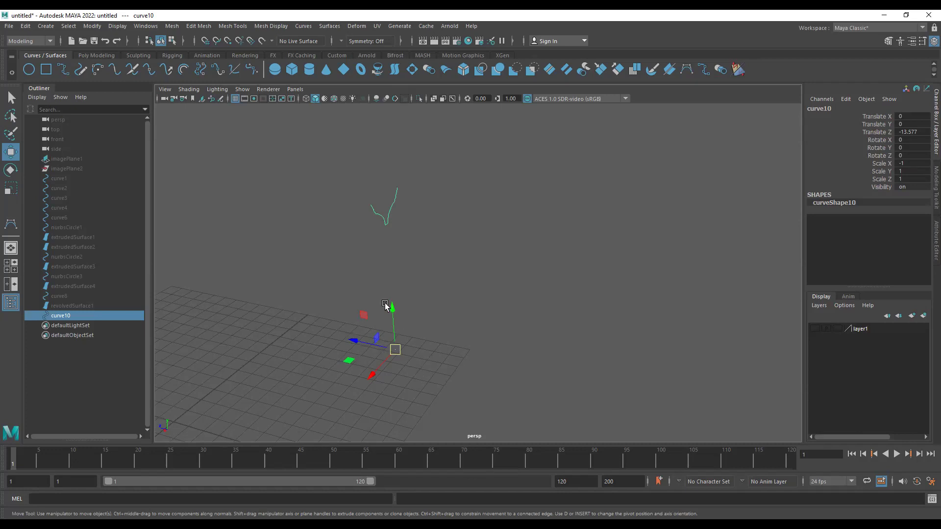
# Try rotating the rim profile curve around its hub pivot, and undo each rotation.
pyautogui.press('e')
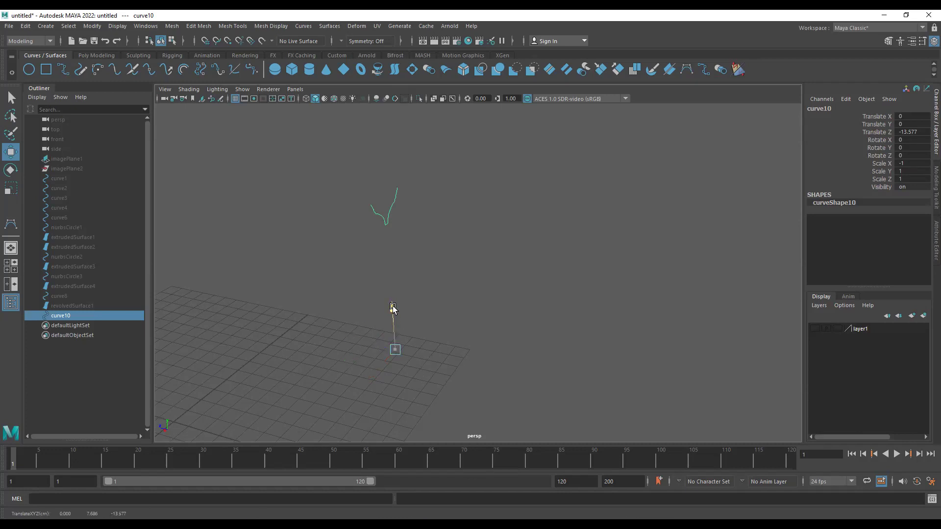
pyautogui.moveTo(396, 376); pyautogui.dragTo(474, 358)
pyautogui.hotkey('ctrl', 'z')
pyautogui.keyDown('alt'); pyautogui.moveTo(453, 232); pyautogui.dragTo(468, 221); pyautogui.keyUp('alt')
pyautogui.press('q')
pyautogui.press('w')
pyautogui.keyDown('alt'); pyautogui.moveTo(418, 379); pyautogui.dragTo(412, 381); pyautogui.keyUp('alt')
pyautogui.click(363, 385)
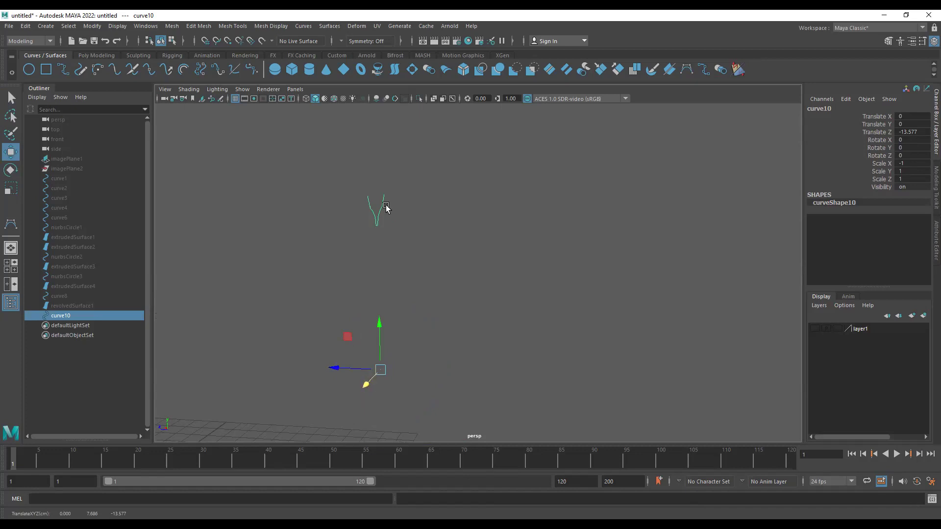
pyautogui.press('e')
pyautogui.moveTo(394, 335); pyautogui.dragTo(422, 353)
pyautogui.hotkey('ctrl', 'z')
pyautogui.press('q')
pyautogui.press('w')
pyautogui.keyDown('alt'); pyautogui.moveTo(346, 395); pyautogui.dragTo(395, 414); pyautogui.keyUp('alt')
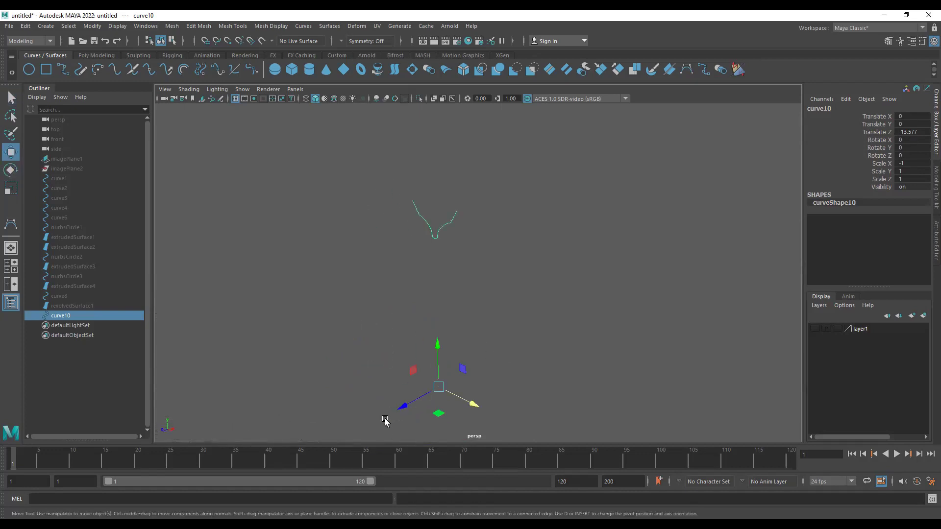
# Try rotating the rim profile curve about 67.8 degrees around Z, and undo the rotation.
pyautogui.press('e')
pyautogui.moveTo(461, 327); pyautogui.dragTo(468, 396)
pyautogui.hotkey('ctrl', 'z')
pyautogui.hotkey('ctrl', 'z')
pyautogui.hotkey('ctrl', 'z')
pyautogui.hotkey('ctrl', 'z')
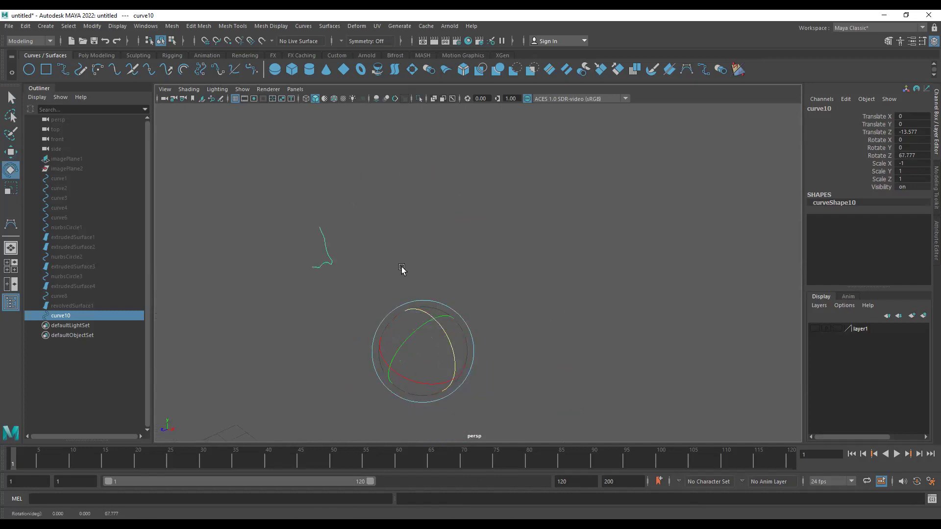
pyautogui.press('w')
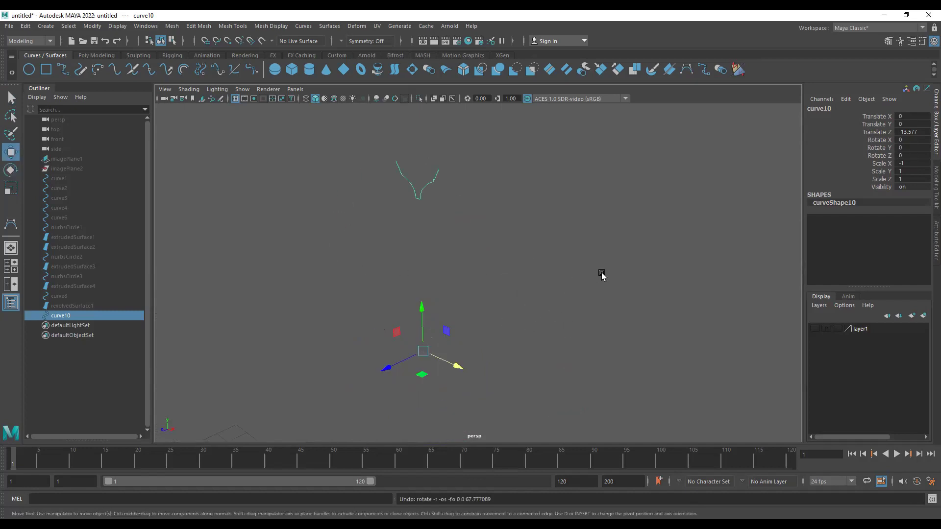
# Show all hidden objects in the scene, keeping the rim profile curve selected.
pyautogui.keyDown('alt'); pyautogui.moveTo(496, 273); pyautogui.dragTo(447, 273); pyautogui.keyUp('alt')
pyautogui.click(416, 150)
pyautogui.moveTo(416, 150); pyautogui.dragTo(378, 182)
pyautogui.press('1')
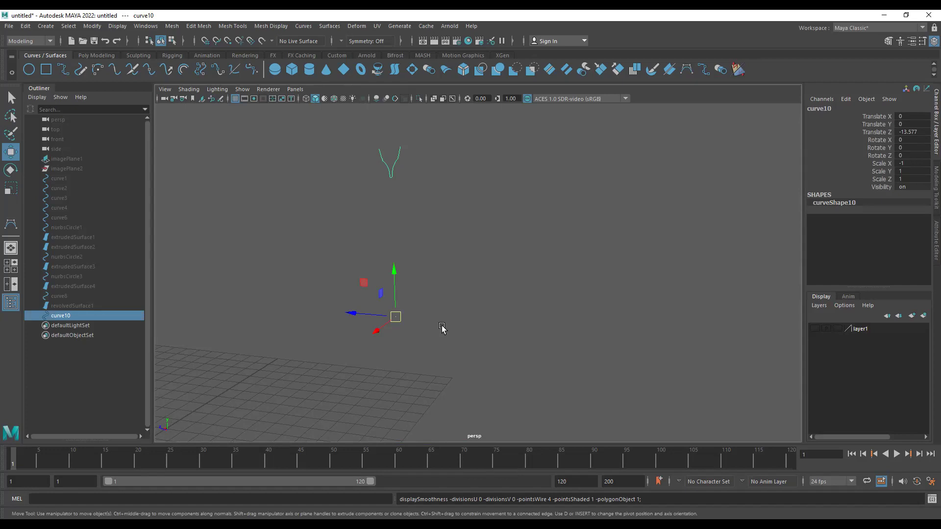
pyautogui.click(121, 27)
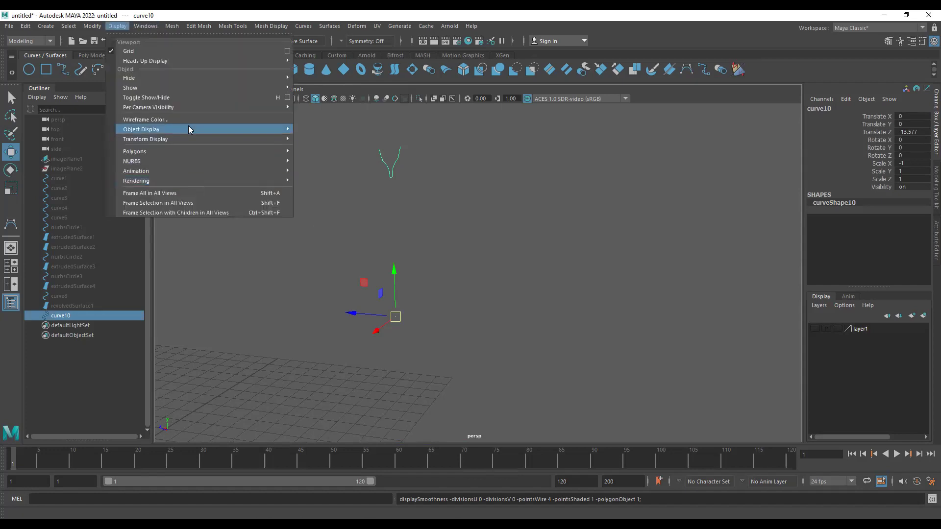
pyautogui.moveTo(188, 87)
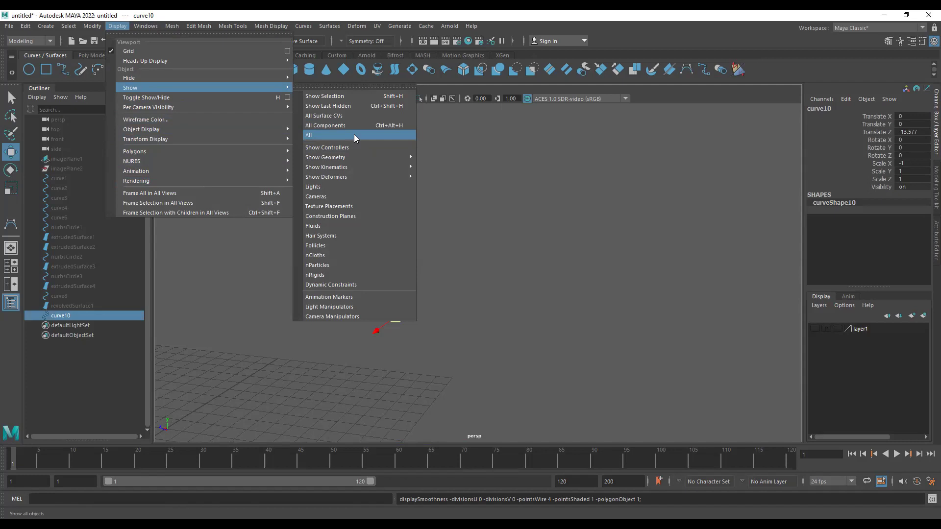
pyautogui.click(354, 135)
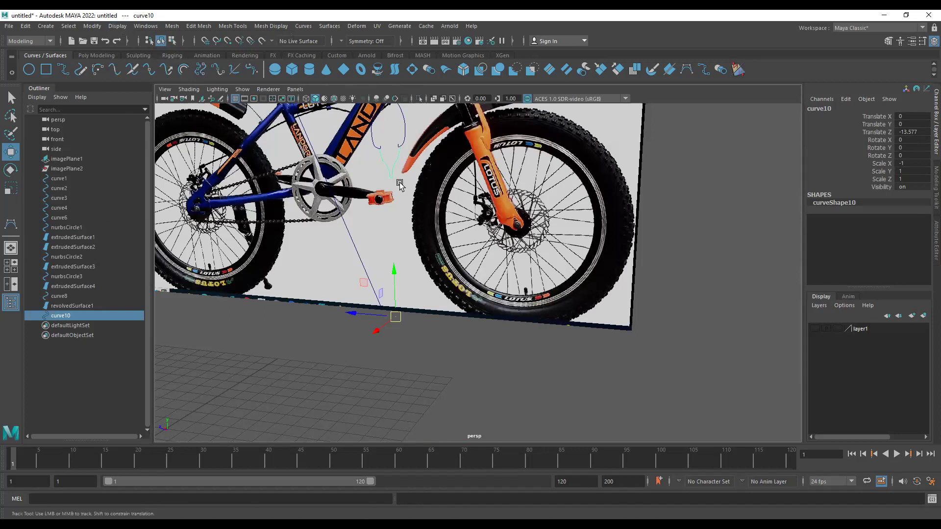
# Hide everything except the rim profile curve once more, and undo the hiding.
pyautogui.keyDown('alt'); pyautogui.moveTo(399, 182); pyautogui.dragTo(401, 199, button='middle'); pyautogui.keyUp('alt')
pyautogui.hotkey('alt', 'h')
pyautogui.hotkey('ctrl', 'z')
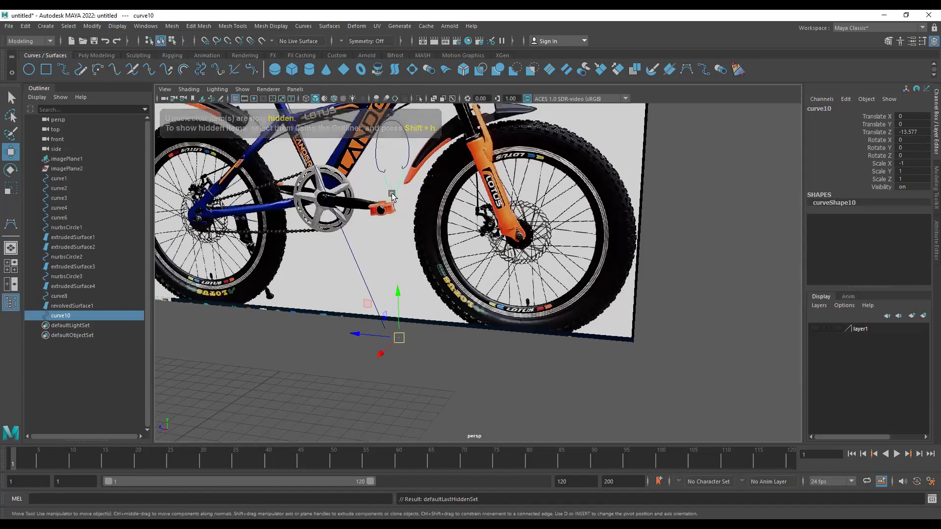
pyautogui.keyDown('alt'); pyautogui.moveTo(433, 254); pyautogui.dragTo(438, 272, button='middle'); pyautogui.keyUp('alt')
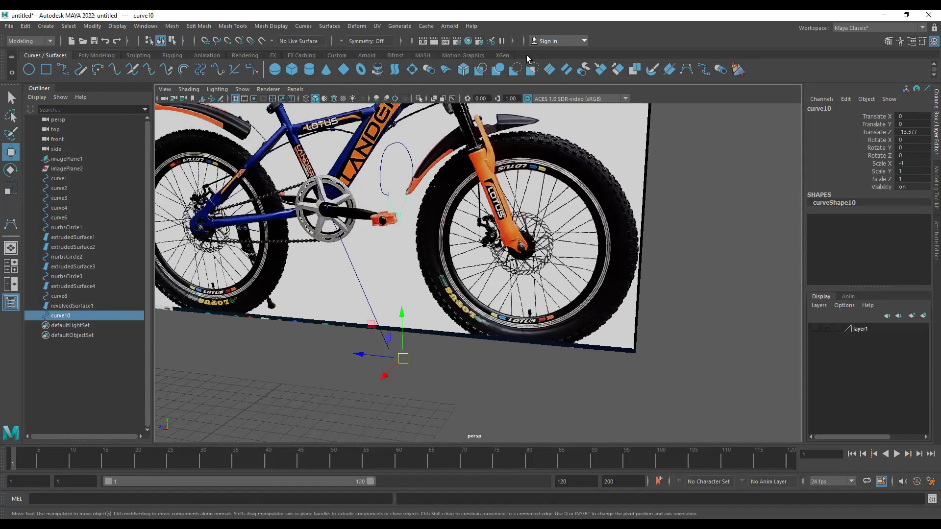
# Revolve the rim profile curve in the perspective view and set the revolve's Axis Y to 0.
pyautogui.click(377, 70)
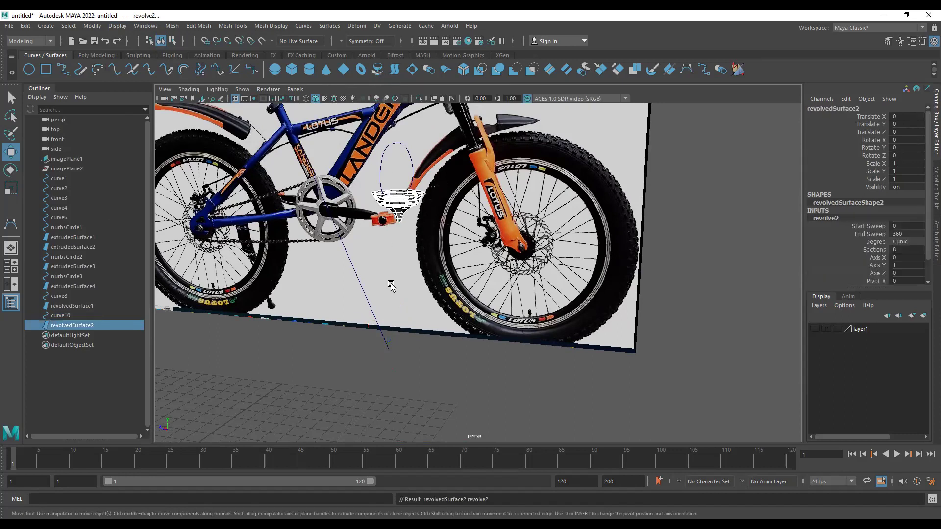
pyautogui.keyDown('alt'); pyautogui.moveTo(392, 251); pyautogui.dragTo(397, 218); pyautogui.keyUp('alt')
pyautogui.doubleClick(909, 265)
pyautogui.write('0')
pyautogui.press('Return')
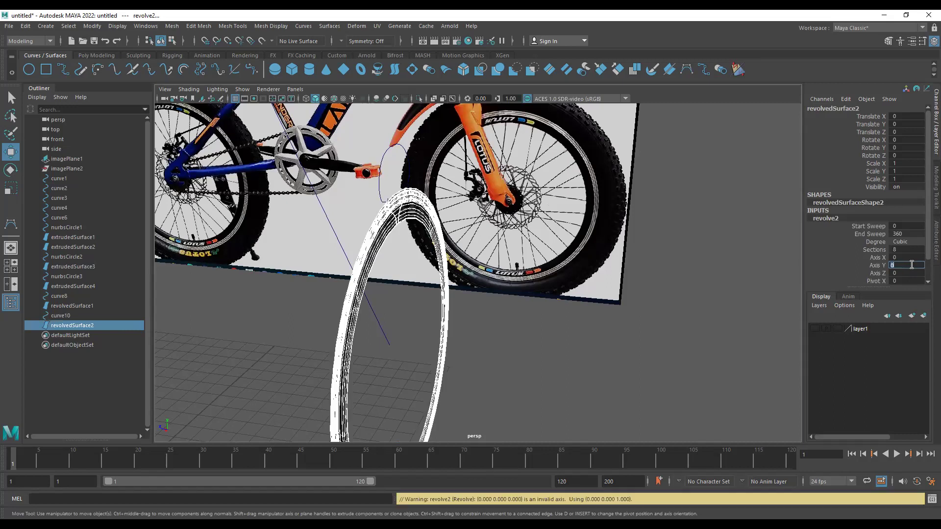
# Set the revolve's Axis X to 1, turning the rim surface around the wheel's axle direction.
pyautogui.click(908, 273)
pyautogui.doubleClick(908, 274)
pyautogui.write('1')
pyautogui.press('BackSpace')
pyautogui.hotkey('shift', 'Tab')
pyautogui.hotkey('shift', 'Tab')
pyautogui.write('1')
pyautogui.press('Return')
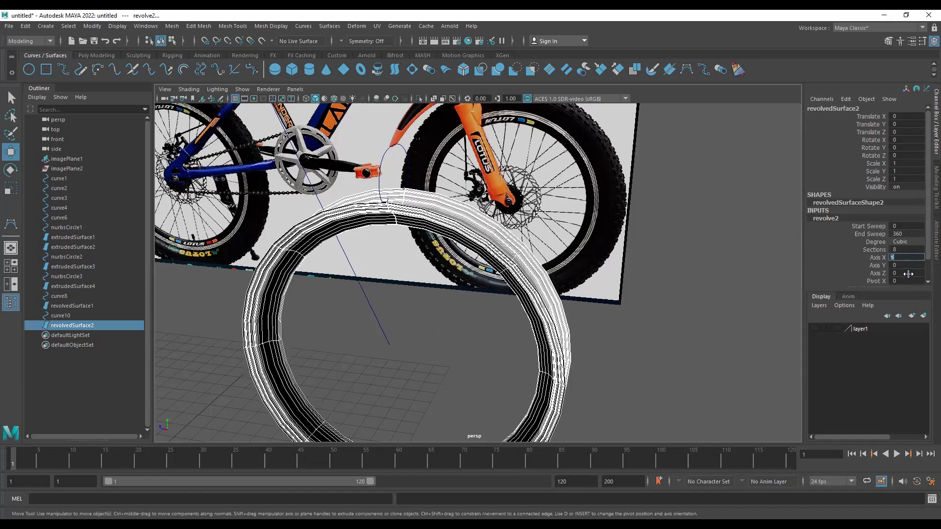
# Reverse the surface direction of the revolved rim so its shaded side faces outward.
pyautogui.keyDown('alt'); pyautogui.moveTo(521, 326); pyautogui.dragTo(534, 282); pyautogui.keyUp('alt')
pyautogui.click(569, 180)
pyautogui.click(512, 230)
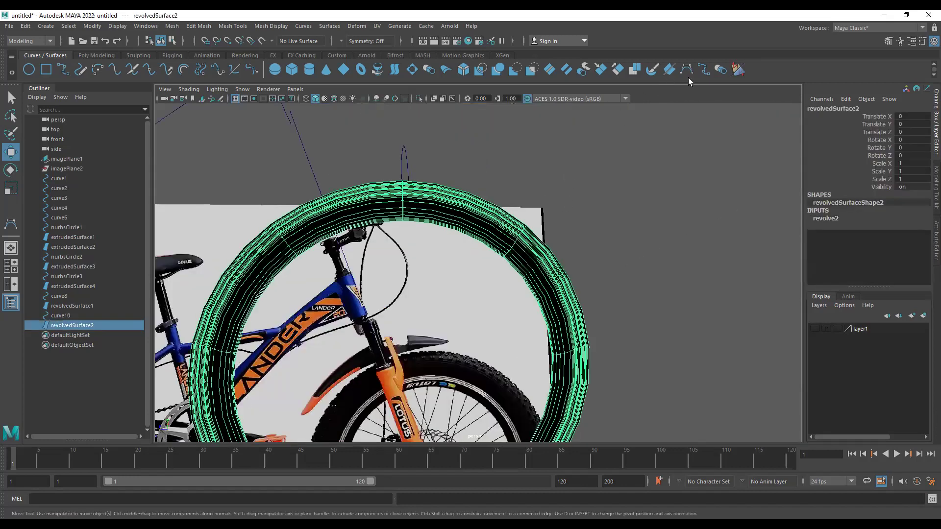
pyautogui.click(738, 69)
pyautogui.keyDown('alt'); pyautogui.moveTo(633, 210); pyautogui.dragTo(622, 254); pyautogui.keyUp('alt')
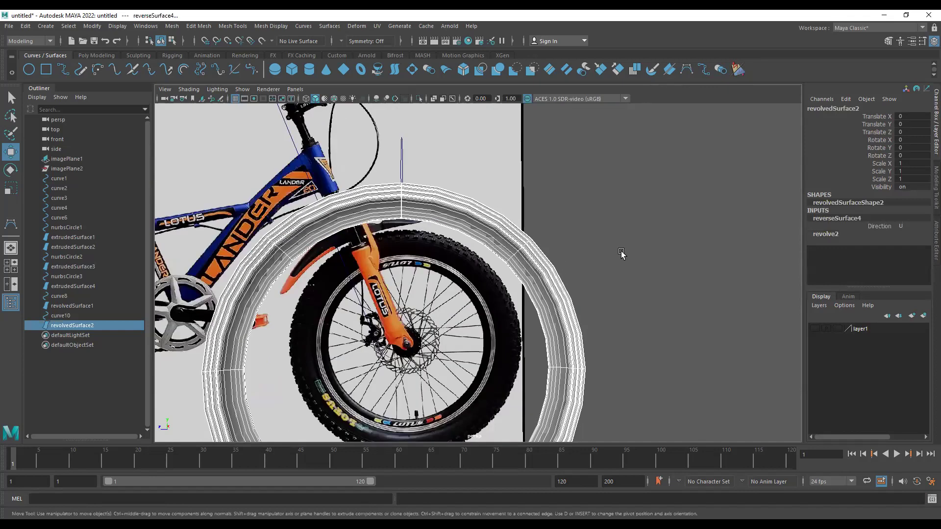
# Set the revolve Sections of the wheel rim surface to 20.
pyautogui.click(583, 279)
pyautogui.keyDown('alt'); pyautogui.moveTo(435, 235); pyautogui.dragTo(469, 234); pyautogui.keyUp('alt')
pyautogui.keyDown('alt'); pyautogui.moveTo(469, 235); pyautogui.dragTo(572, 270, button='right'); pyautogui.keyUp('alt')
pyautogui.scroll(2, 419, 155)
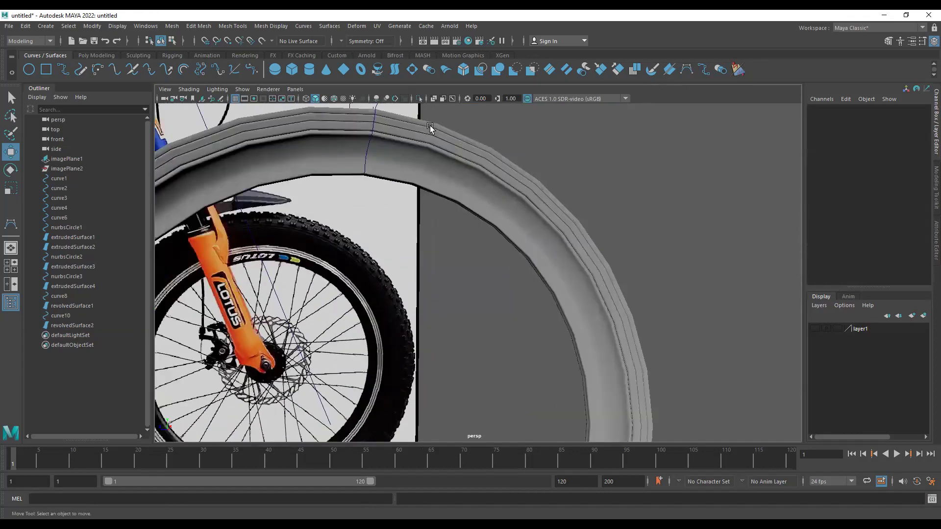
pyautogui.click(577, 247)
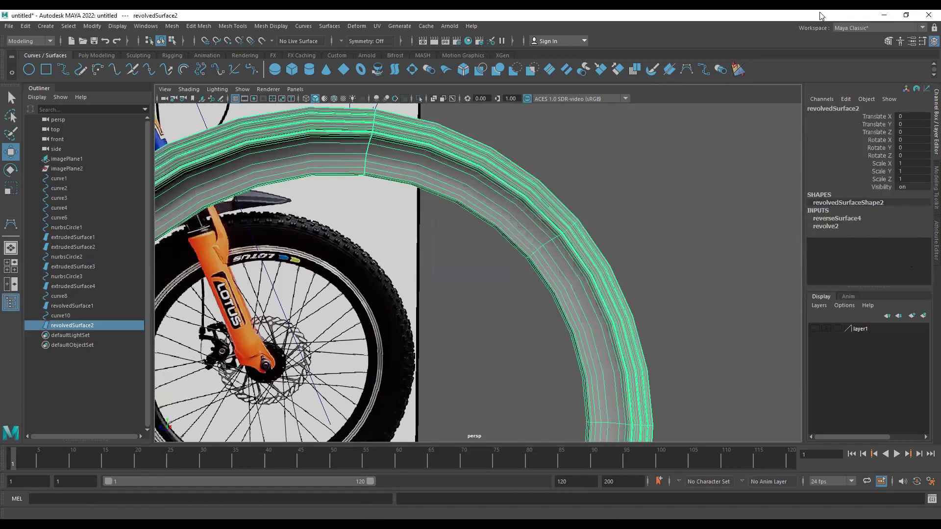
pyautogui.click(838, 223)
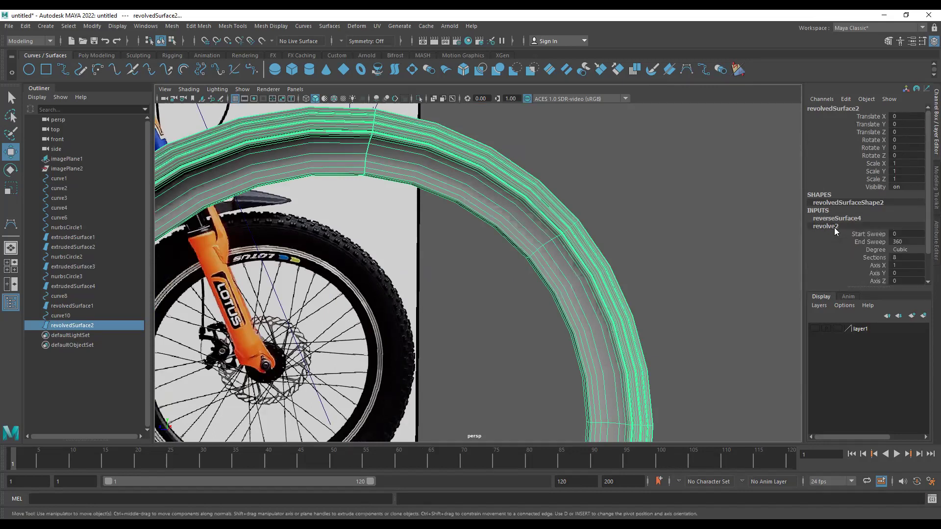
pyautogui.scroll(-1, 834, 228)
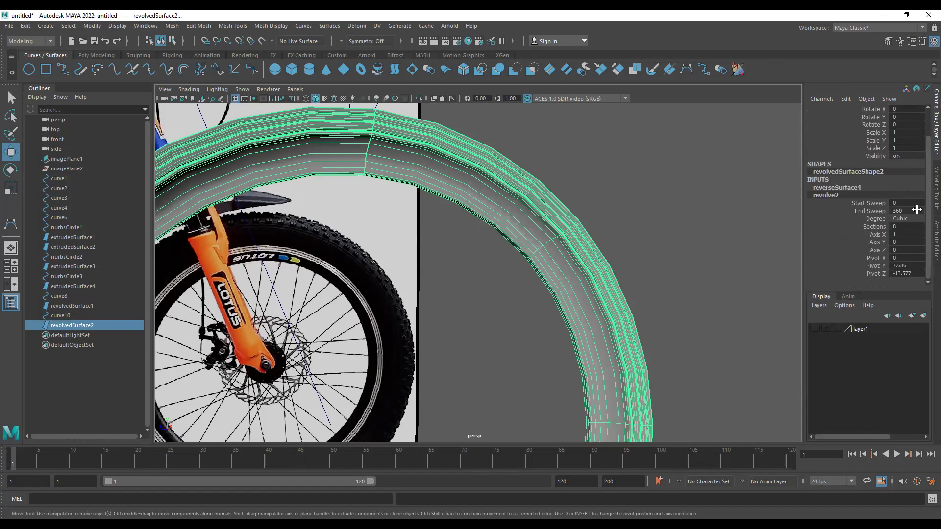
pyautogui.doubleClick(909, 228)
pyautogui.press('Return')
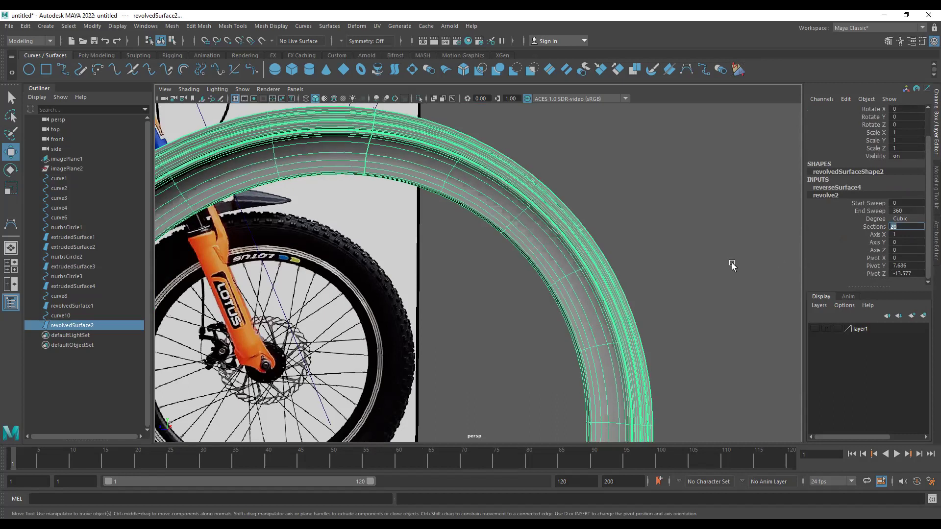
# Raise the rim surface's revolve Sections to 30 for a smoother circumference.
pyautogui.click(699, 333)
pyautogui.keyDown('alt'); pyautogui.moveTo(699, 333); pyautogui.dragTo(554, 248); pyautogui.keyUp('alt')
pyautogui.keyDown('alt'); pyautogui.moveTo(634, 212); pyautogui.dragTo(563, 222); pyautogui.keyUp('alt')
pyautogui.click(419, 179)
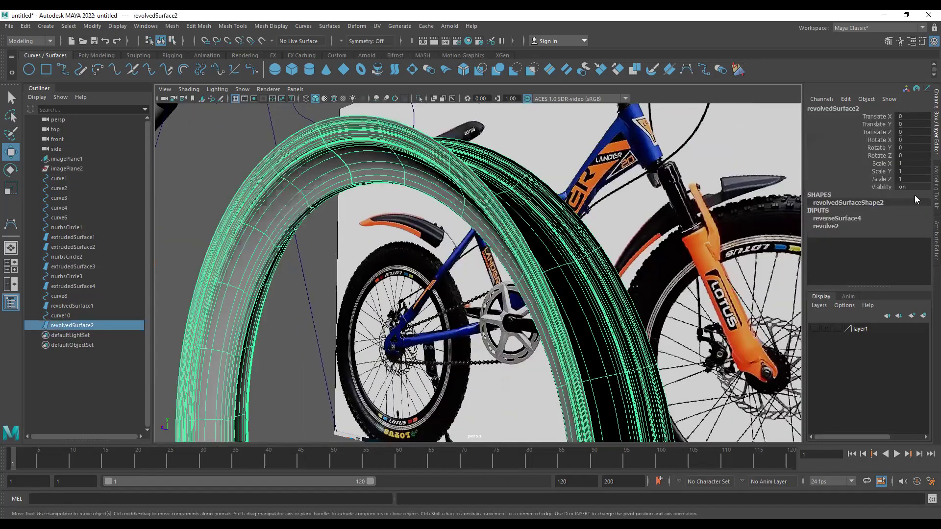
pyautogui.click(827, 226)
pyautogui.click(912, 257)
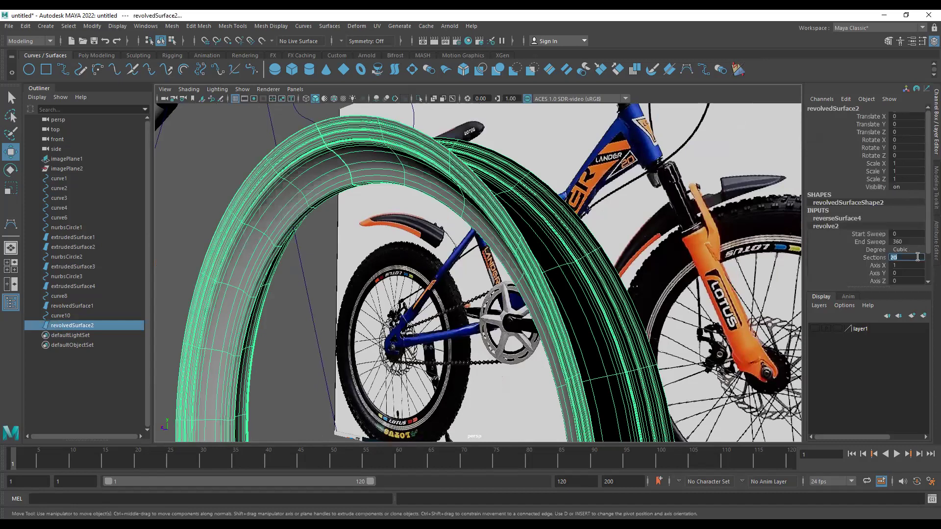
pyautogui.write('30')
pyautogui.press('Return')
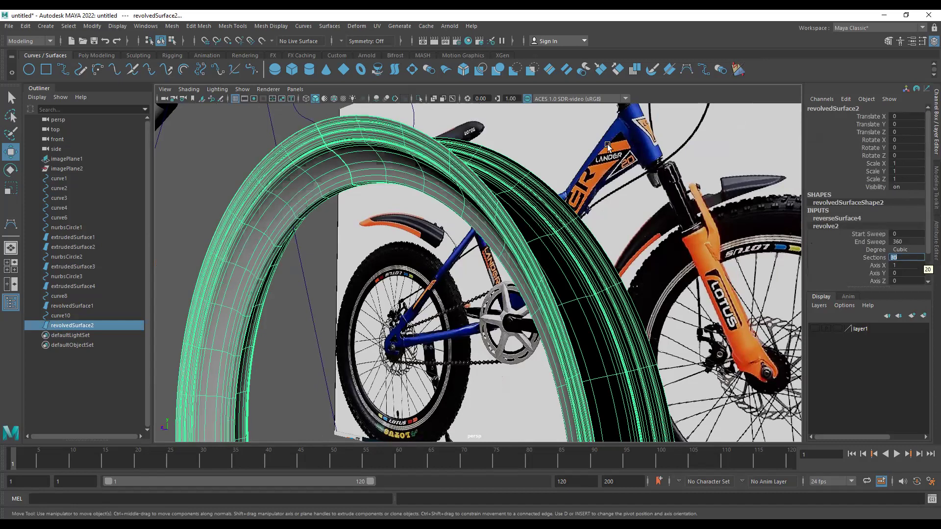
# Turn on the visibility of layer1 to show the tyre around the rim again.
pyautogui.click(243, 159)
pyautogui.keyDown('alt'); pyautogui.moveTo(367, 231); pyautogui.dragTo(392, 238); pyautogui.keyUp('alt')
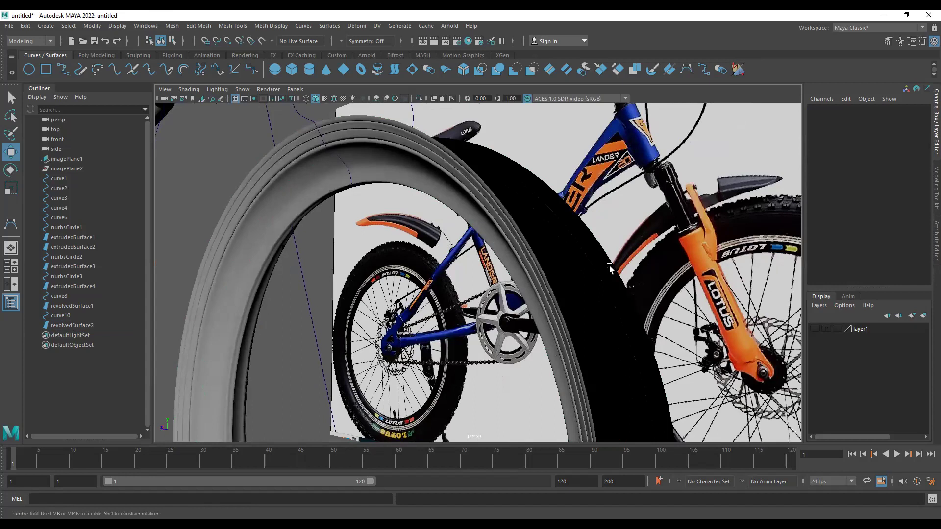
pyautogui.keyDown('alt'); pyautogui.moveTo(608, 265); pyautogui.dragTo(576, 243); pyautogui.keyUp('alt')
pyautogui.scroll(-1, 652, 266)
pyautogui.scroll(-2, 537, 232)
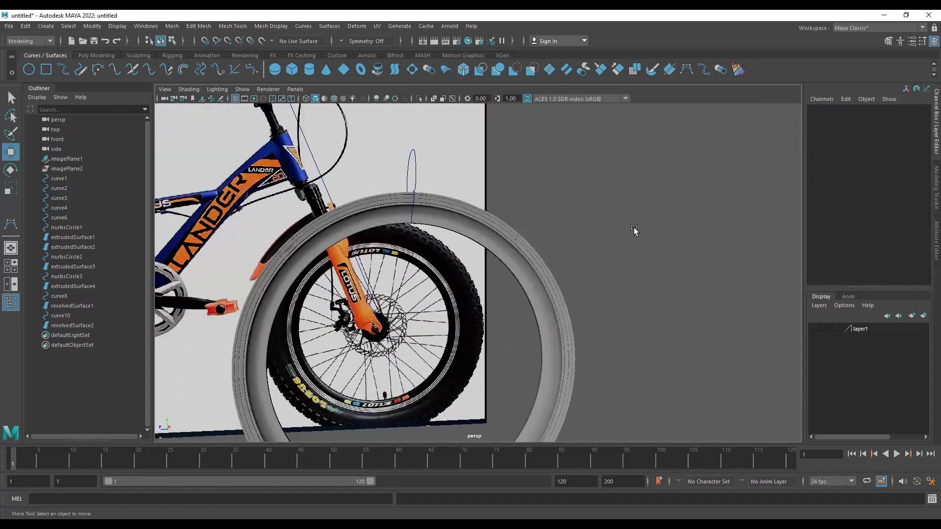
pyautogui.click(815, 329)
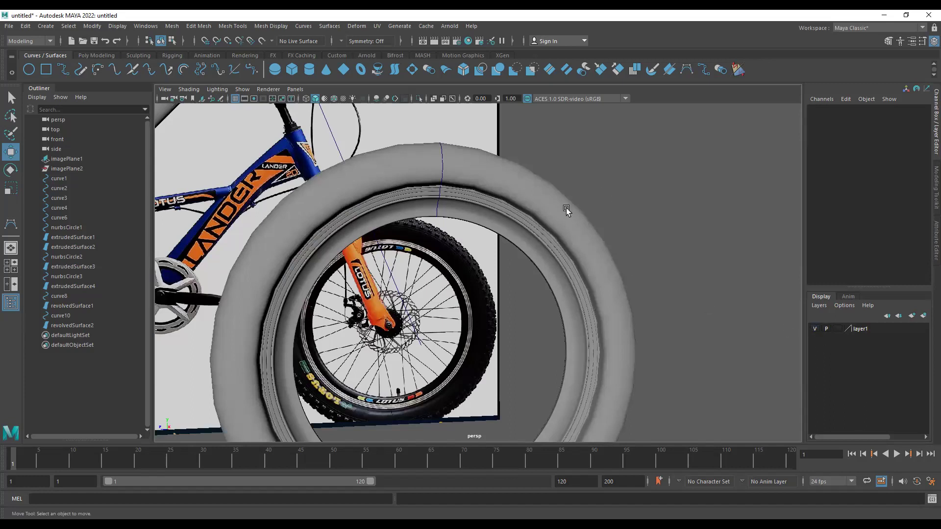
# Set the tyre surface's revolve Sections to 24 and clear the selection.
pyautogui.keyDown('alt'); pyautogui.moveTo(560, 208); pyautogui.dragTo(535, 206); pyautogui.keyUp('alt')
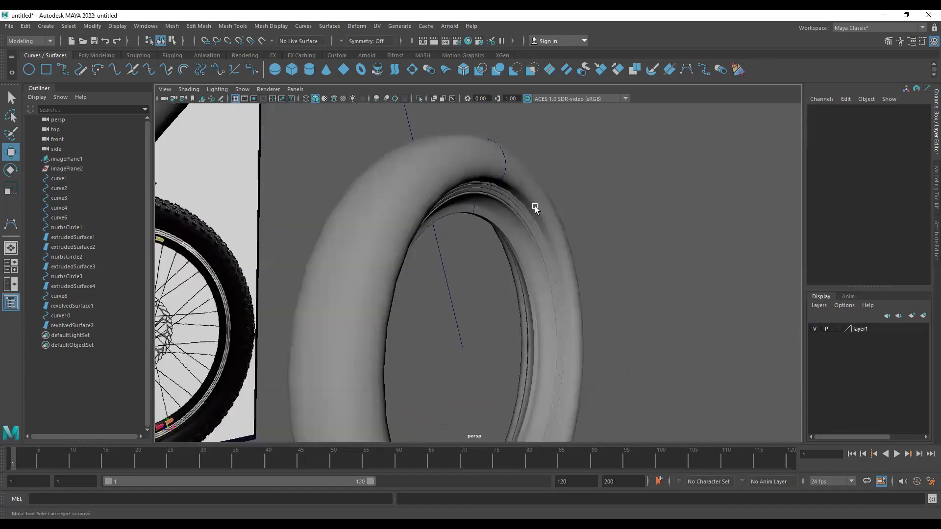
pyautogui.click(534, 192)
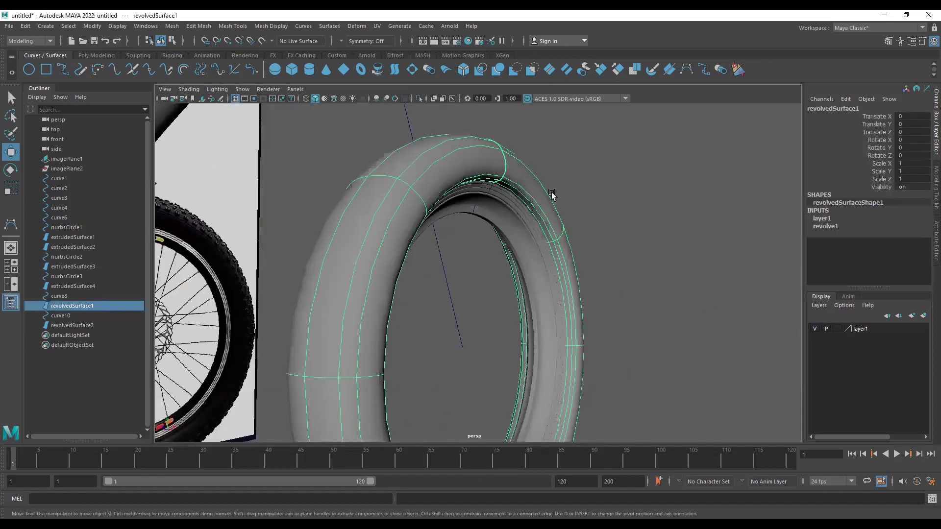
pyautogui.click(835, 226)
pyautogui.doubleClick(917, 257)
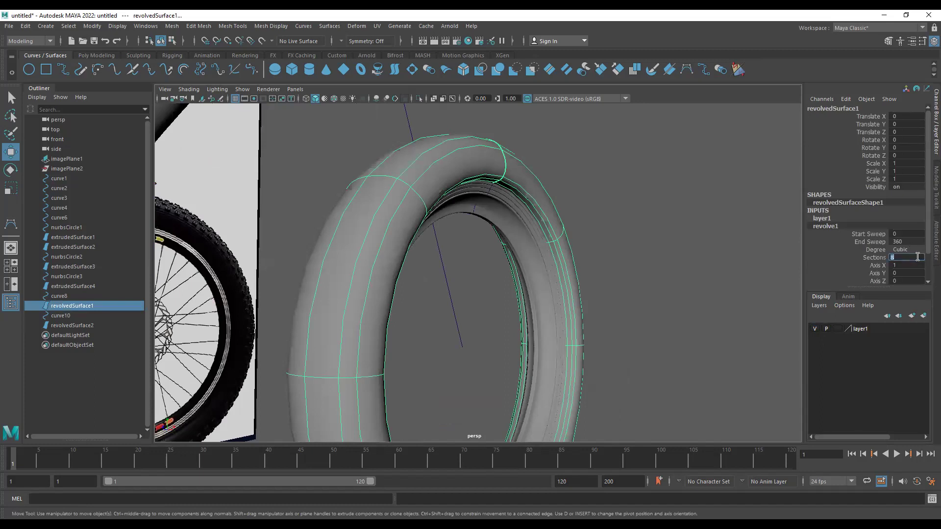
pyautogui.write('24')
pyautogui.press('Return')
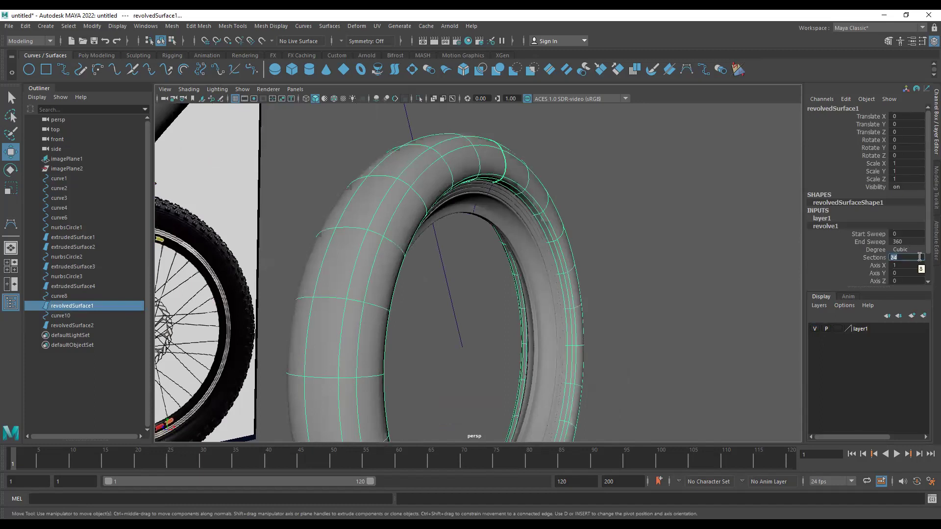
pyautogui.click(654, 239)
# Widen the rim by scaling its profile curve to about -1.408 in X and 1.018 in Y and Z.
pyautogui.keyDown('alt'); pyautogui.moveTo(473, 210); pyautogui.dragTo(524, 302); pyautogui.keyUp('alt')
pyautogui.scroll(3, 497, 221)
pyautogui.scroll(3, 492, 275)
pyautogui.click(507, 280)
pyautogui.click(508, 315)
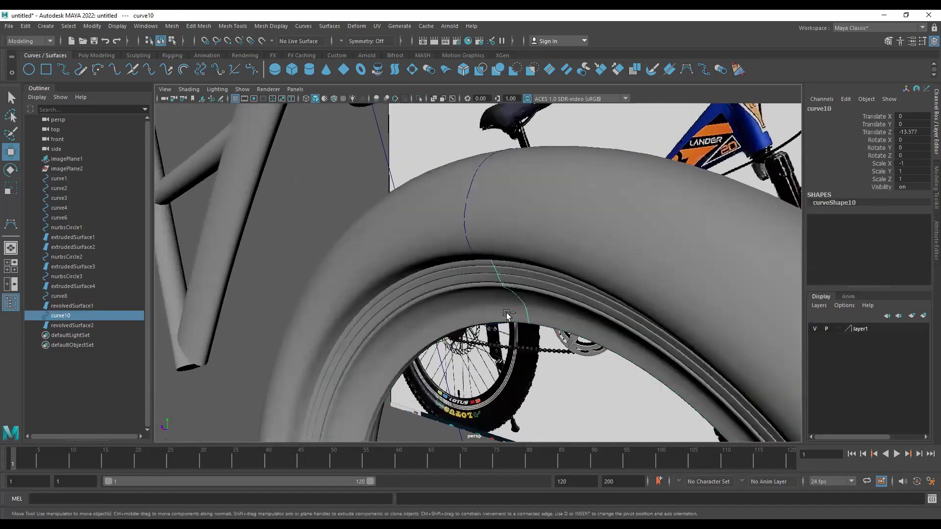
pyautogui.keyDown('alt'); pyautogui.moveTo(537, 289); pyautogui.dragTo(502, 281); pyautogui.keyUp('alt')
pyautogui.press('r')
pyautogui.keyDown('alt'); pyautogui.moveTo(643, 321); pyautogui.dragTo(541, 356); pyautogui.keyUp('alt')
pyautogui.keyDown('alt'); pyautogui.moveTo(541, 356); pyautogui.dragTo(525, 227, button='middle'); pyautogui.keyUp('alt')
pyautogui.keyDown('alt'); pyautogui.moveTo(452, 359); pyautogui.dragTo(456, 375, button='middle'); pyautogui.keyUp('alt')
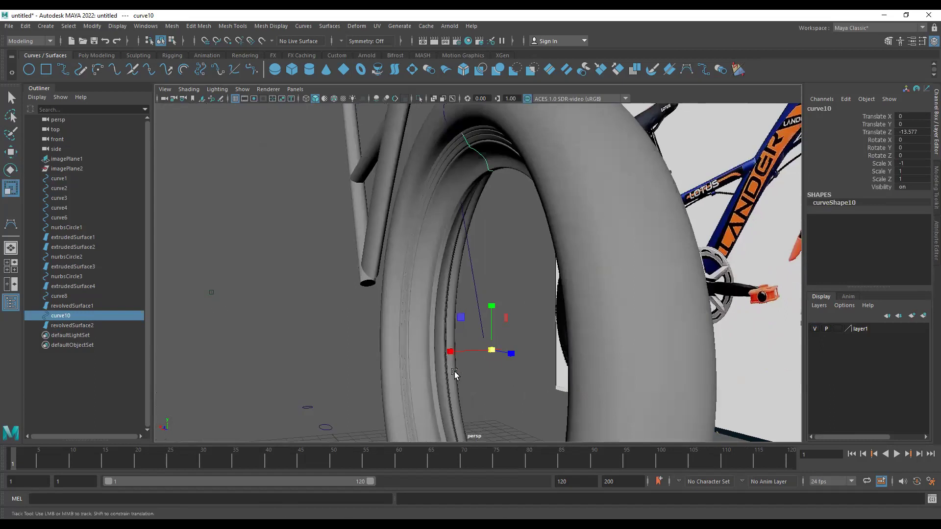
pyautogui.moveTo(455, 364); pyautogui.dragTo(440, 365)
pyautogui.moveTo(497, 363); pyautogui.dragTo(452, 368)
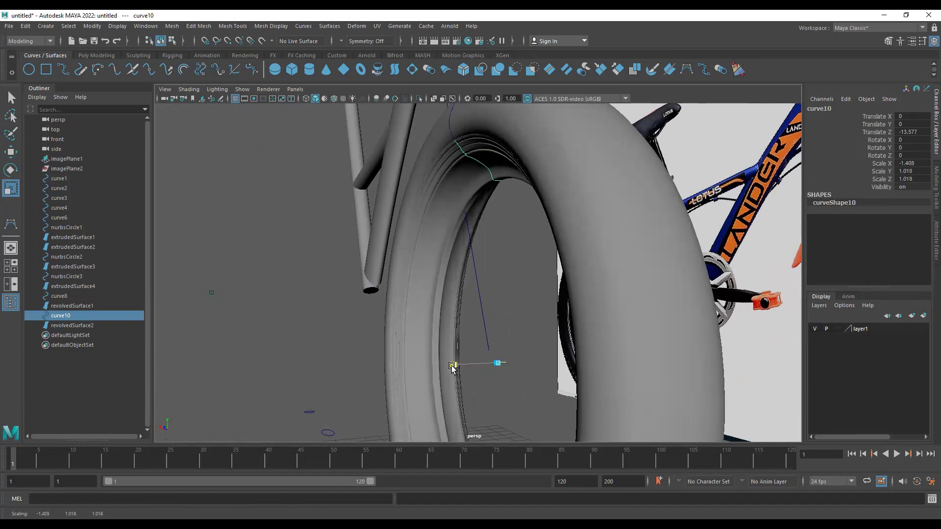
# Examine from several angles how the widened rim fits inside the tyre.
pyautogui.keyDown('alt'); pyautogui.moveTo(492, 315); pyautogui.dragTo(678, 191); pyautogui.keyUp('alt')
pyautogui.click(678, 191)
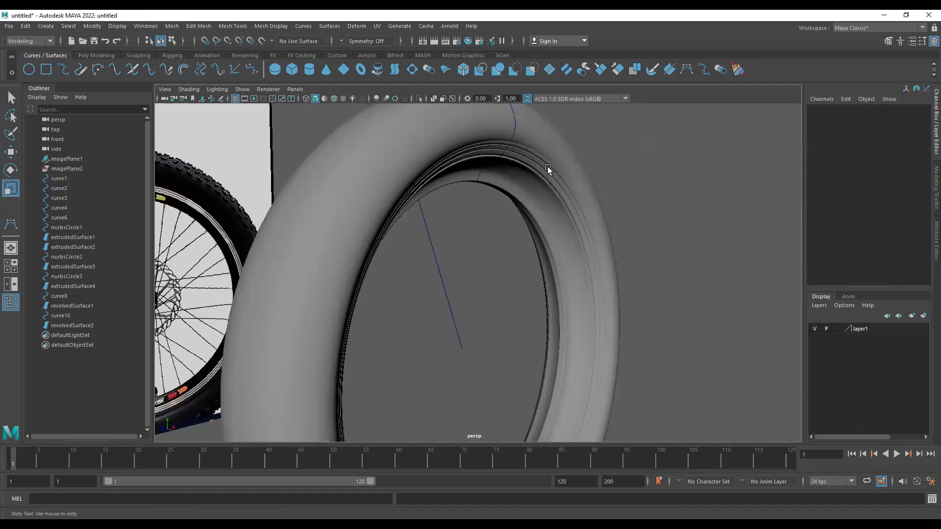
pyautogui.keyDown('alt'); pyautogui.moveTo(548, 168); pyautogui.dragTo(490, 170, button='right'); pyautogui.keyUp('alt')
pyautogui.keyDown('alt'); pyautogui.moveTo(489, 170); pyautogui.dragTo(414, 164); pyautogui.keyUp('alt')
pyautogui.keyDown('alt'); pyautogui.moveTo(607, 186); pyautogui.dragTo(456, 204); pyautogui.keyUp('alt')
pyautogui.click(472, 235)
pyautogui.scroll(3, 497, 163)
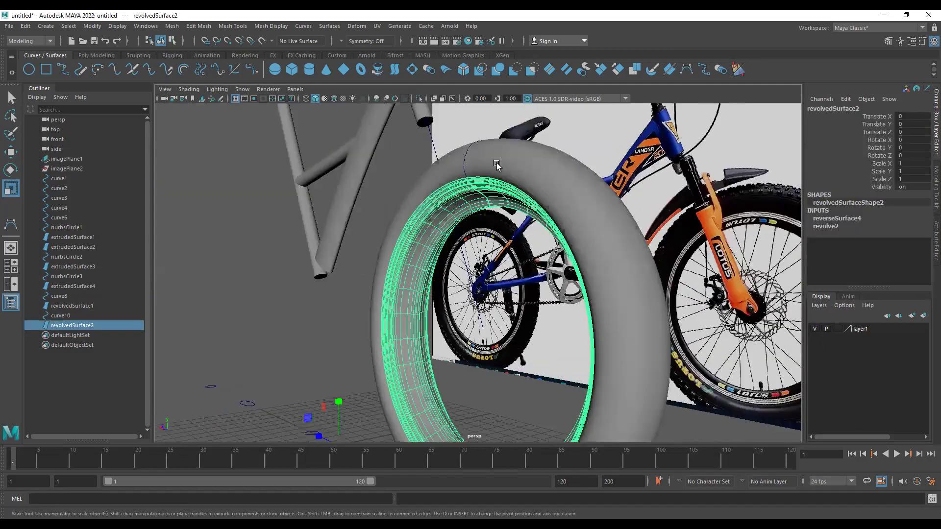
pyautogui.click(489, 215)
pyautogui.keyDown('alt'); pyautogui.moveTo(607, 216); pyautogui.dragTo(566, 209); pyautogui.keyUp('alt')
pyautogui.click(663, 211)
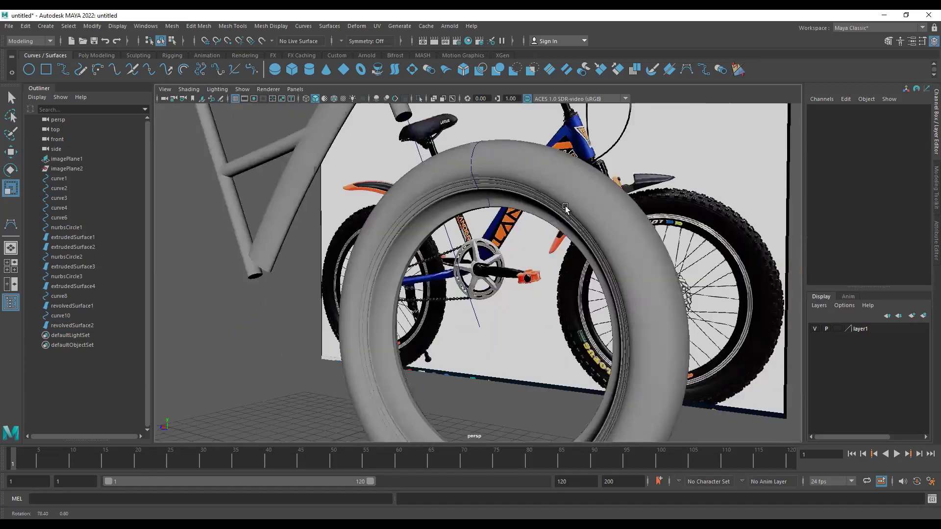
pyautogui.keyDown('alt'); pyautogui.moveTo(722, 278); pyautogui.dragTo(613, 280); pyautogui.keyUp('alt')
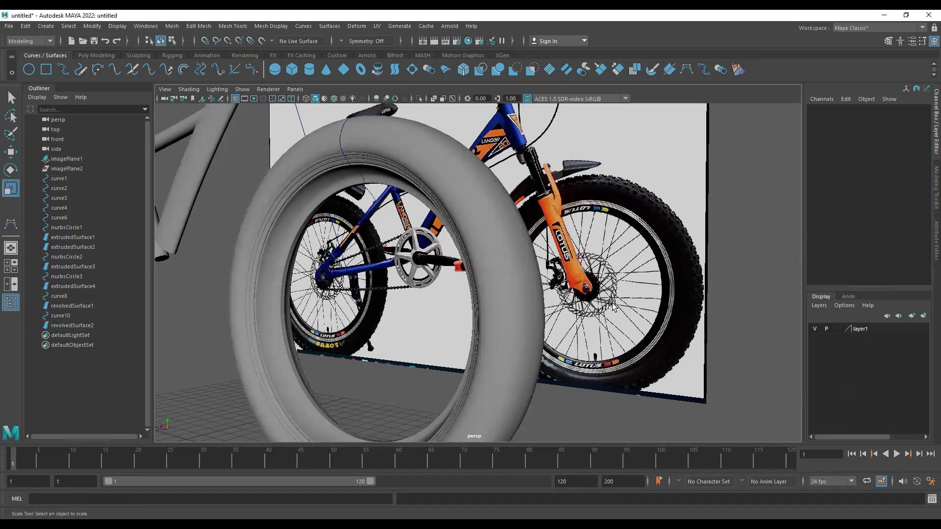
# Examine the front wheel's hub, brake disc and fork end closely on the reference image plane.
pyautogui.scroll(3, 612, 304)
pyautogui.keyDown('alt'); pyautogui.moveTo(701, 257); pyautogui.dragTo(304, 235, button='middle'); pyautogui.keyUp('alt')
pyautogui.scroll(2, 591, 288)
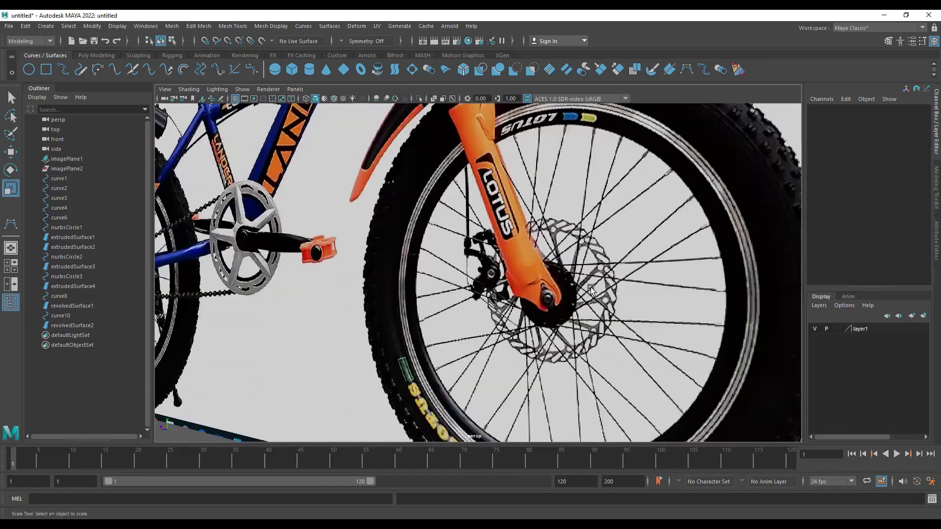
pyautogui.scroll(5, 574, 296)
pyautogui.scroll(-3, 657, 316)
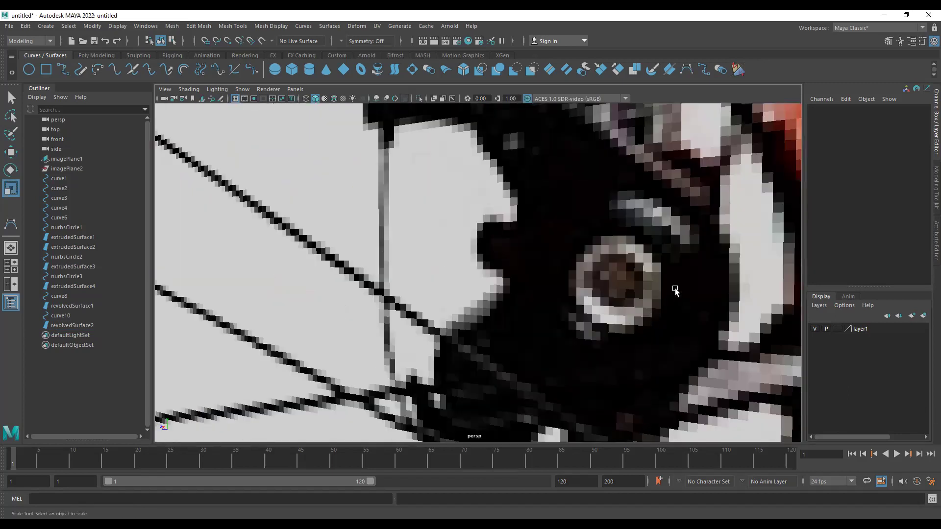
pyautogui.scroll(-2, 691, 290)
pyautogui.scroll(-3, 721, 298)
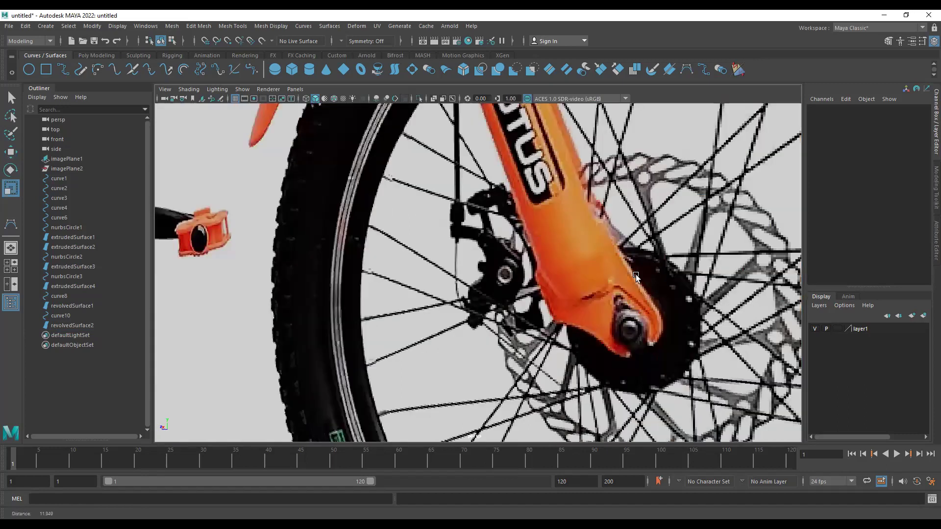
pyautogui.keyDown('alt'); pyautogui.moveTo(637, 278); pyautogui.dragTo(516, 285, button='middle'); pyautogui.keyUp('alt')
pyautogui.scroll(2, 460, 235)
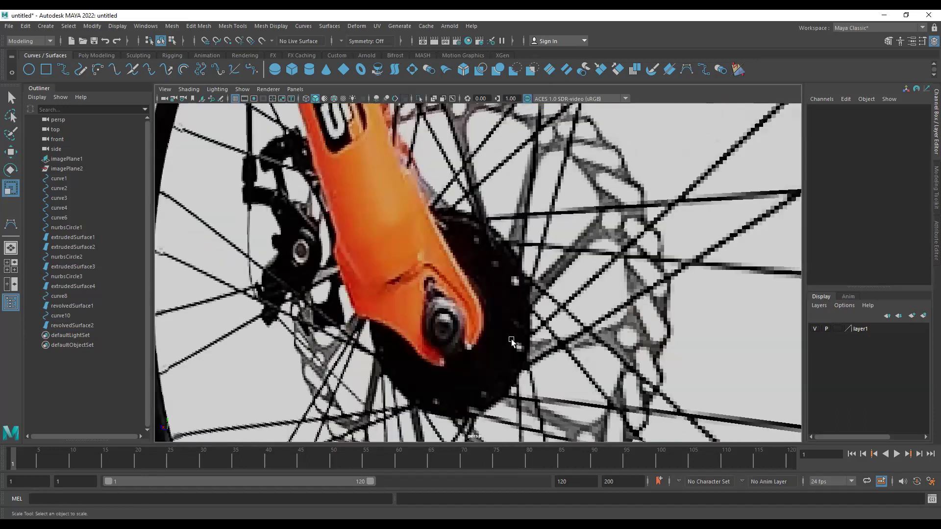
pyautogui.scroll(-1, 471, 255)
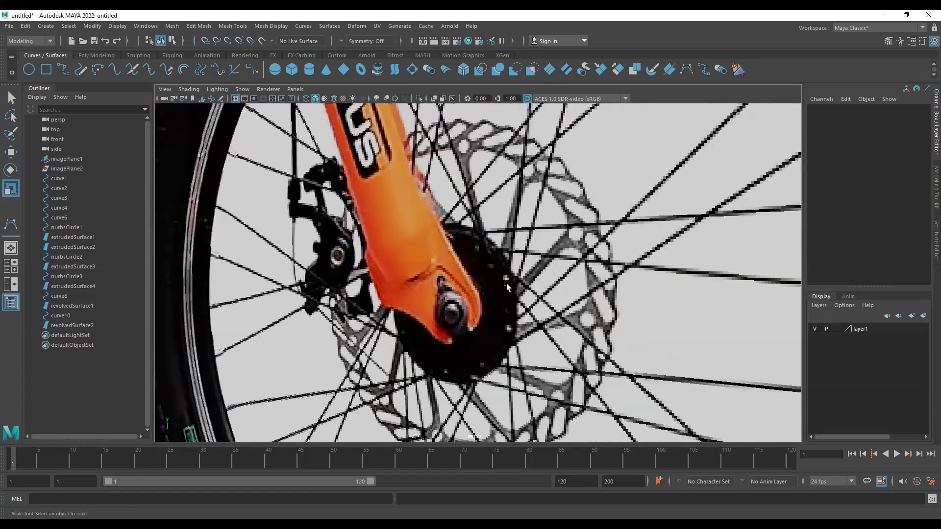
# Switch to the photo viewer, study the front hub in 03_A.png up close, and return to Maya.
pyautogui.hotkey('alt', 'Tab')
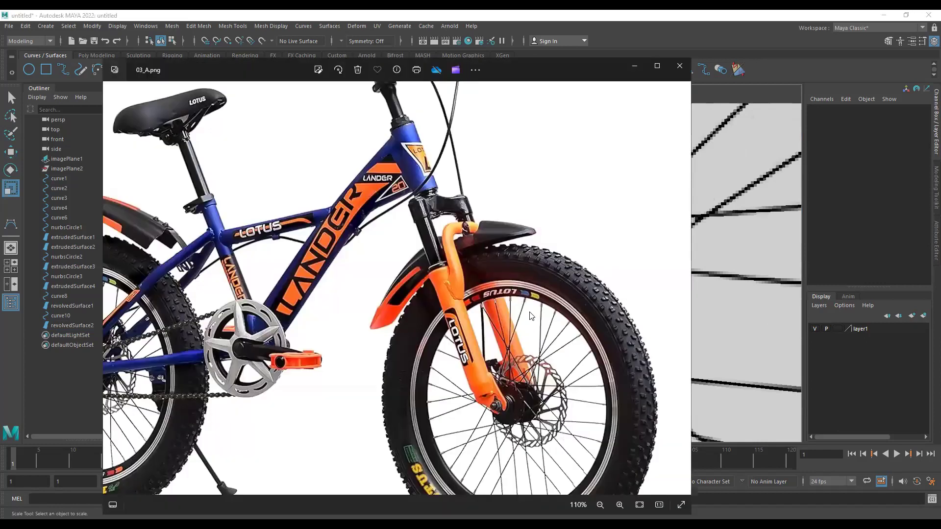
pyautogui.scroll(2, 554, 387)
pyautogui.scroll(3, 564, 434)
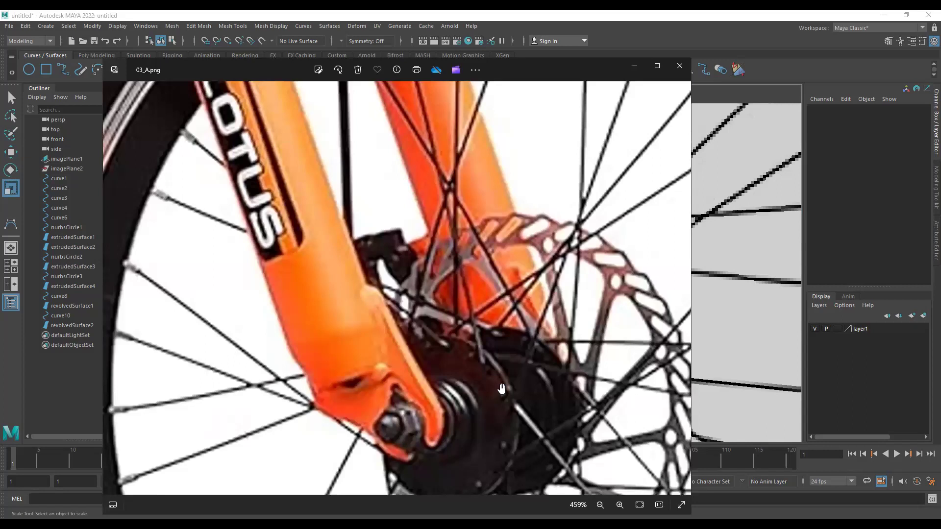
pyautogui.scroll(-3, 501, 389)
pyautogui.click(631, 66)
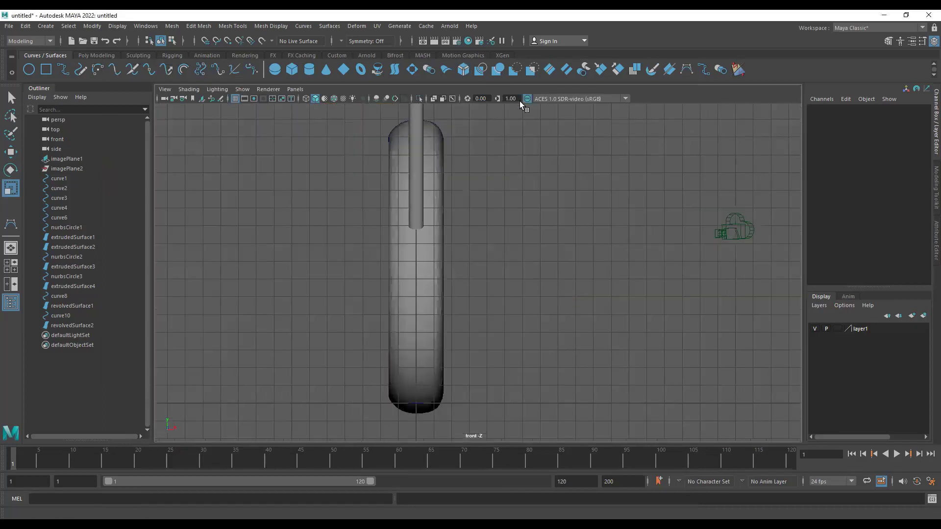
# With the CV Curve tool in the front view, start a hub profile below the tyre as a thin flange from the centre axis, removing the last two misplaced points.
pyautogui.click(690, 67)
pyautogui.keyDown('alt'); pyautogui.moveTo(461, 392); pyautogui.dragTo(471, 216, button='middle'); pyautogui.keyUp('alt')
pyautogui.keyDown('alt'); pyautogui.moveTo(483, 311); pyautogui.dragTo(411, 240, button='right'); pyautogui.keyUp('alt')
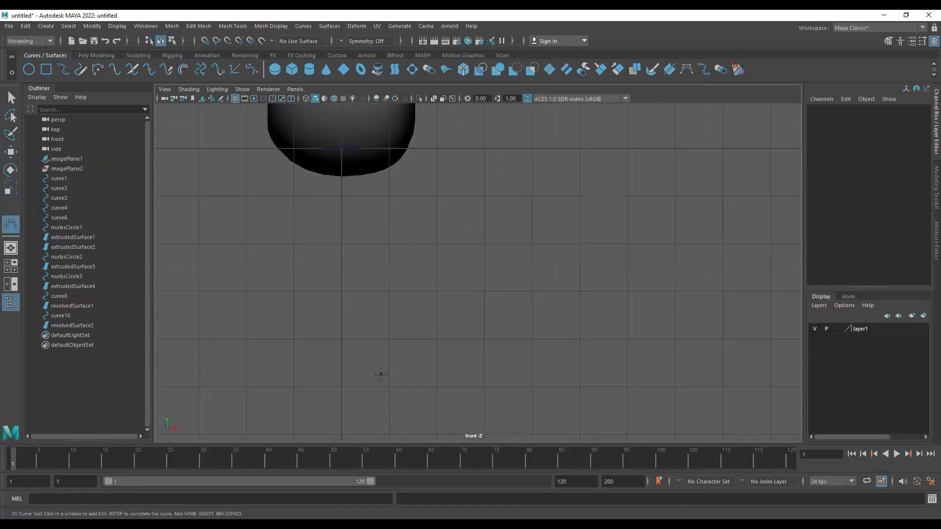
pyautogui.click(341, 338)
pyautogui.click(406, 339)
pyautogui.click(445, 339)
pyautogui.moveTo(458, 340); pyautogui.dragTo(468, 339)
pyautogui.click(469, 333)
pyautogui.click(467, 332)
pyautogui.click(461, 331)
pyautogui.click(444, 331)
pyautogui.click(418, 332)
pyautogui.click(417, 338)
pyautogui.click(387, 338)
pyautogui.hotkey('ctrl', 'z')
pyautogui.hotkey('ctrl', 'z')
# Continue the hub profile inward along the flange's upper side and up through a small groove to a wider shoulder.
pyautogui.click(409, 331)
pyautogui.click(389, 331)
pyautogui.click(400, 326)
pyautogui.click(393, 326)
pyautogui.click(393, 324)
pyautogui.click(393, 319)
pyautogui.click(401, 319)
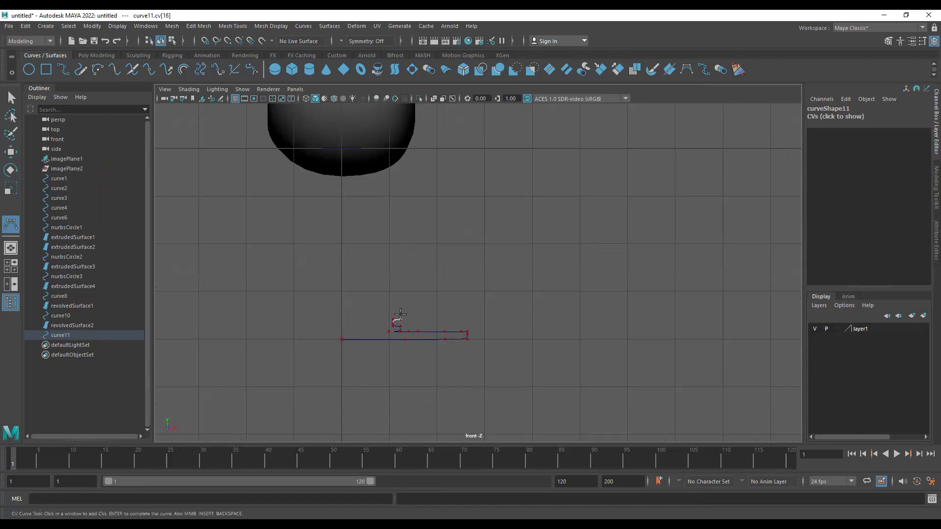
pyautogui.click(404, 314)
pyautogui.click(404, 305)
# Extend the hub profile inward across the shoulder's upper edge and add a small raised lip near the axis.
pyautogui.click(382, 304)
pyautogui.click(378, 305)
pyautogui.click(366, 305)
pyautogui.click(361, 305)
pyautogui.click(361, 299)
pyautogui.click(366, 300)
pyautogui.click(362, 297)
pyautogui.click(361, 283)
pyautogui.click(362, 263)
pyautogui.click(355, 256)
pyautogui.hotkey('ctrl', 'z')
pyautogui.hotkey('ctrl', 'z')
# Finish the hub profile with a narrow vertical neck that turns inward to the centre axis at its upper end.
pyautogui.click(358, 298)
pyautogui.click(353, 297)
pyautogui.click(354, 288)
pyautogui.click(353, 280)
pyautogui.click(353, 272)
pyautogui.click(346, 265)
pyautogui.press('Return')
# Revolve the hub profile curve around the Y axis into a hub surface.
pyautogui.press('r')
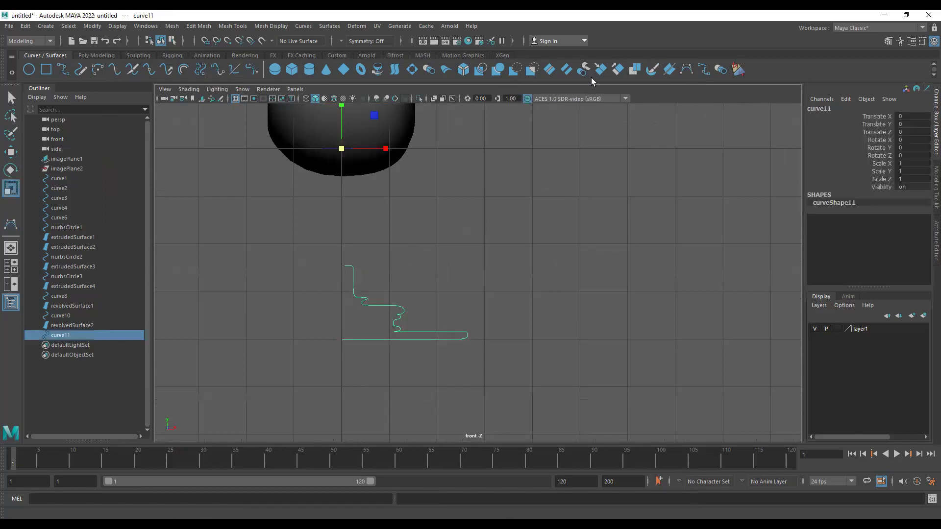
pyautogui.click(377, 69)
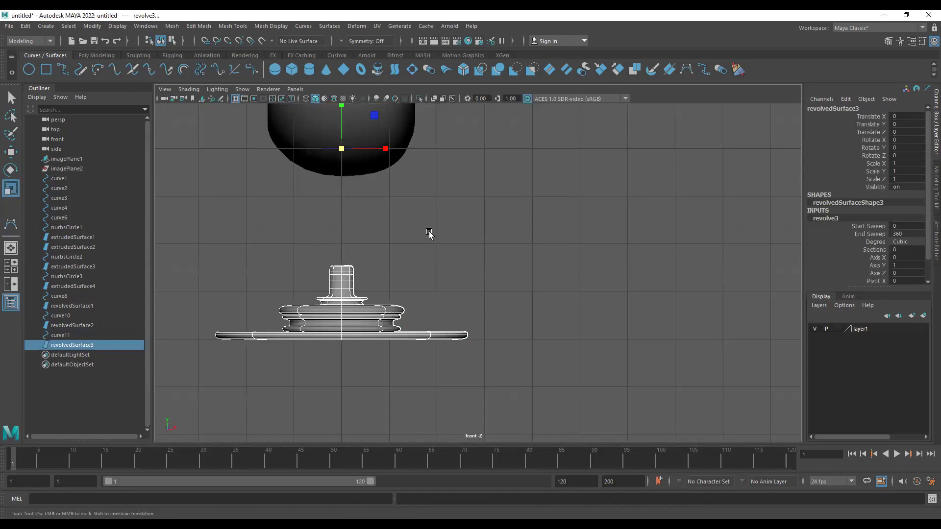
pyautogui.keyDown('alt'); pyautogui.moveTo(428, 236); pyautogui.dragTo(483, 248, button='middle'); pyautogui.keyUp('alt')
# Shrink the hub by scaling its profile curve to about 0.567 in X and 0.778 in Y.
pyautogui.click(403, 328)
pyautogui.moveTo(441, 162); pyautogui.dragTo(424, 165)
pyautogui.moveTo(396, 117); pyautogui.dragTo(398, 128)
pyautogui.scroll(-3, 611, 294)
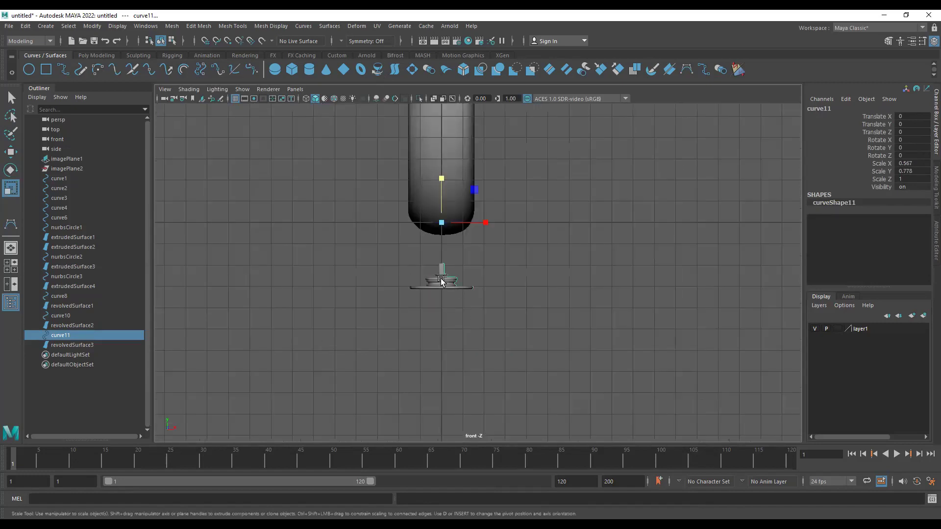
# Rotate the revolved hub surface to -90 degrees about Z so it faces sideways like the wheel.
pyautogui.click(443, 277)
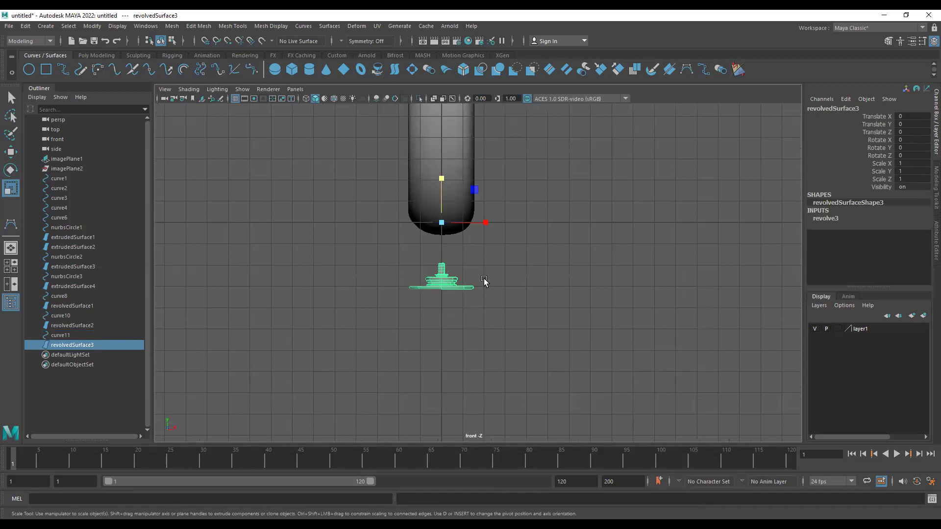
pyautogui.press('space')
pyautogui.press('space')
pyautogui.keyDown('alt'); pyautogui.moveTo(364, 353); pyautogui.dragTo(344, 286, button='middle'); pyautogui.keyUp('alt')
pyautogui.press('w')
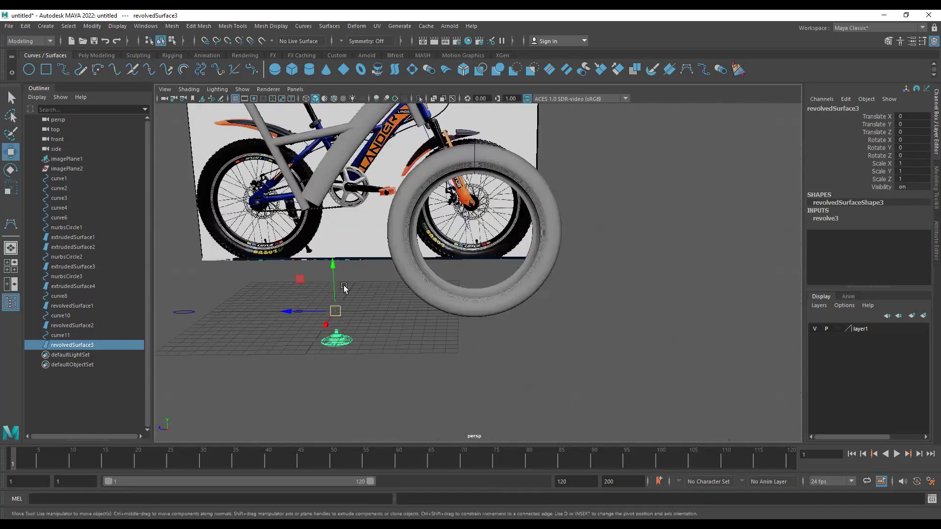
pyautogui.moveTo(357, 352)
pyautogui.keyDown('alt'); pyautogui.mouseDown(button='middle')
pyautogui.moveTo(353, 324)
pyautogui.moveTo(373, 345)
pyautogui.mouseUp(button='middle'); pyautogui.keyUp('alt')
pyautogui.press('e')
pyautogui.moveTo(318, 274); pyautogui.dragTo(328, 364)
pyautogui.doubleClick(924, 155)
pyautogui.write('-9')
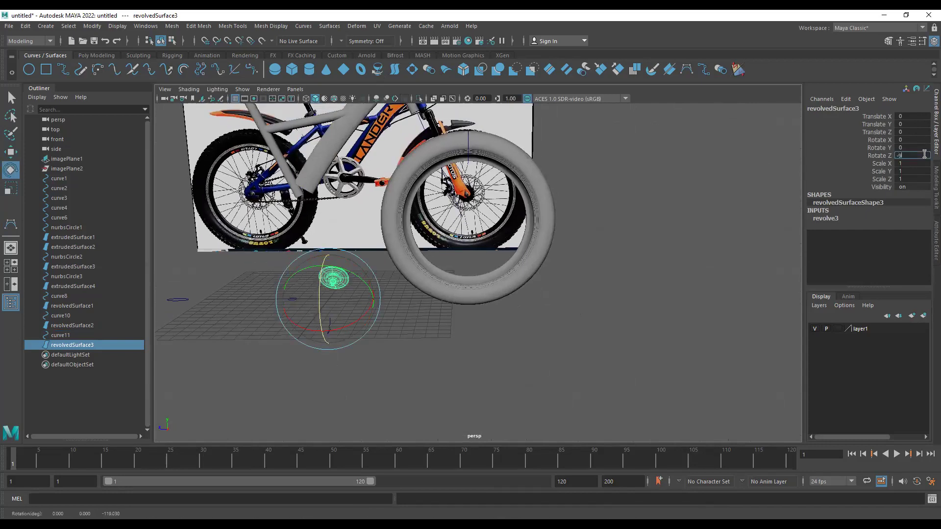
pyautogui.write('0')
pyautogui.press('Return')
pyautogui.keyDown('alt'); pyautogui.moveTo(493, 348); pyautogui.dragTo(358, 328); pyautogui.keyUp('alt')
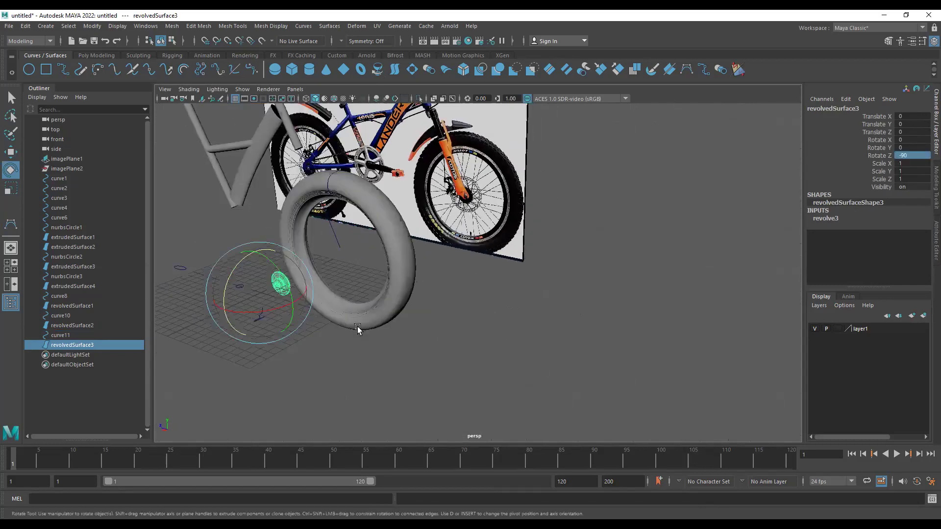
# Centre the pivot of the hub surface.
pyautogui.press('q')
pyautogui.keyDown('alt'); pyautogui.moveTo(273, 330); pyautogui.dragTo(391, 344, button='middle'); pyautogui.keyUp('alt')
pyautogui.press('w')
pyautogui.scroll(2, 392, 344)
pyautogui.scroll(3, 358, 348)
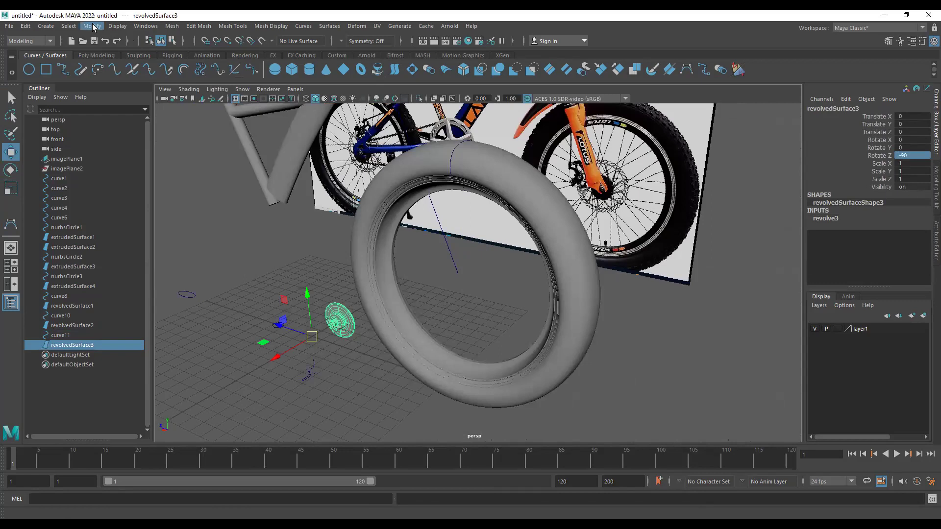
pyautogui.click(135, 99)
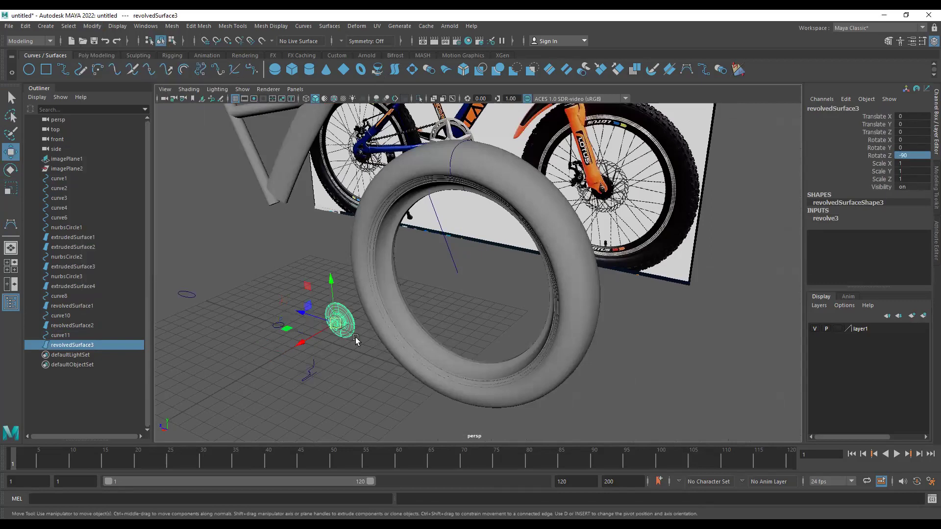
# Move the hub in the side view over the front wheel's axle, at about Y 7.827 and Z -13.131.
pyautogui.press('space')
pyautogui.moveTo(356, 339); pyautogui.dragTo(396, 340)
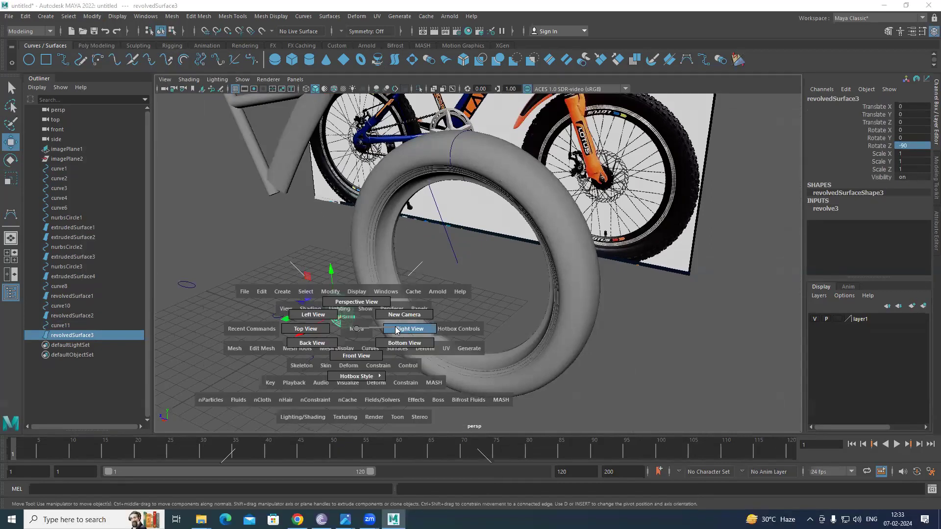
pyautogui.moveTo(319, 381); pyautogui.dragTo(461, 296)
pyautogui.scroll(5, 485, 293)
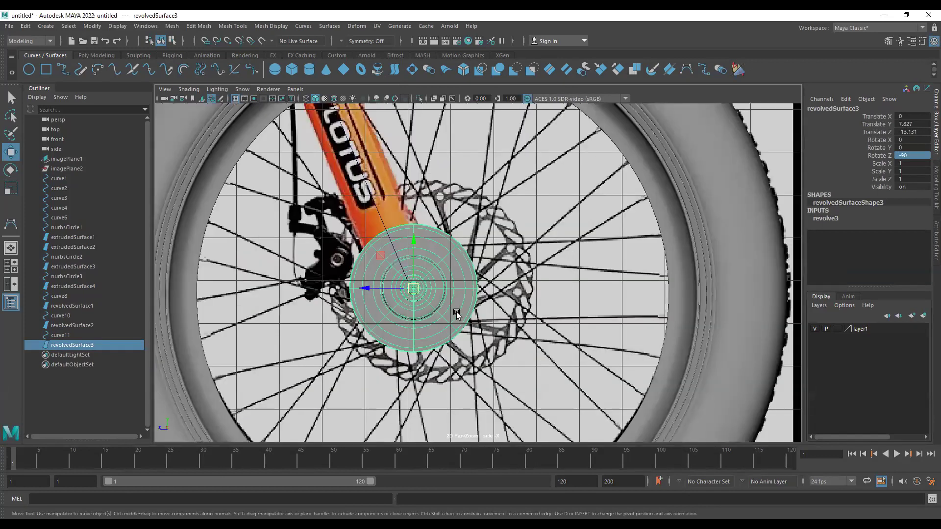
pyautogui.press('4')
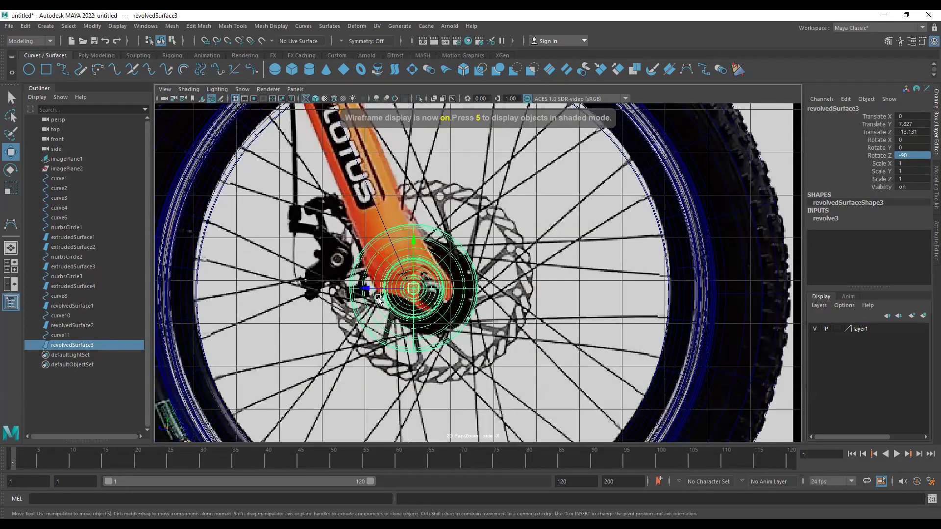
# Scale the hub uniformly to about 0.761 and align it with the reference axle at about Y 7.786, Z -13.522.
pyautogui.scroll(2, 421, 319)
pyautogui.moveTo(387, 300); pyautogui.dragTo(410, 300)
pyautogui.scroll(1, 413, 308)
pyautogui.press('r')
pyautogui.press('w')
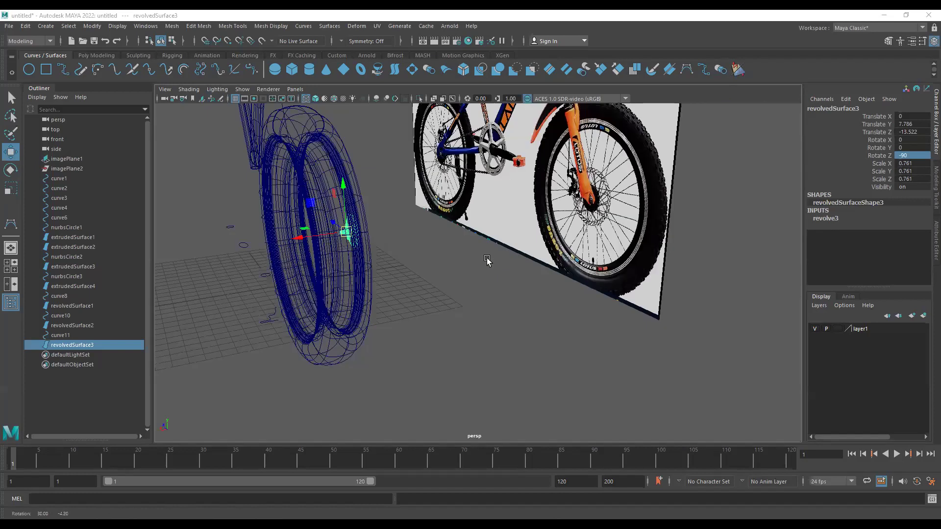
# Position the hub inside the front wheel at about X 3.36 and place a duplicate beside it at about X 2.988.
pyautogui.press('space')
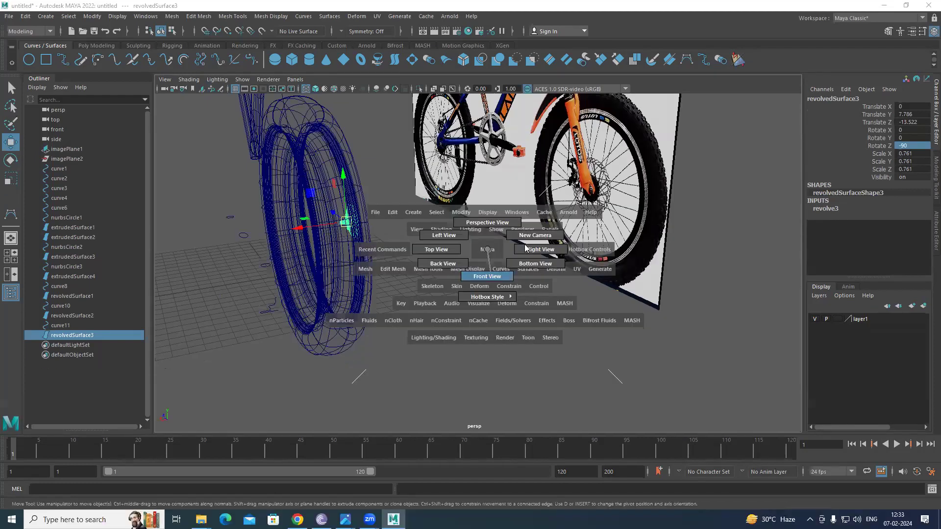
pyautogui.moveTo(491, 296); pyautogui.dragTo(491, 296)
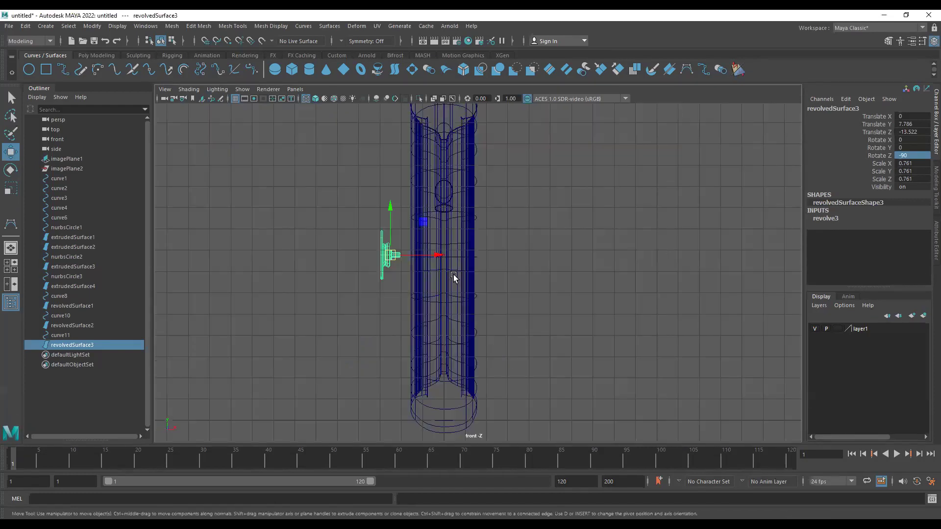
pyautogui.moveTo(439, 256); pyautogui.dragTo(512, 262)
pyautogui.scroll(3, 483, 280)
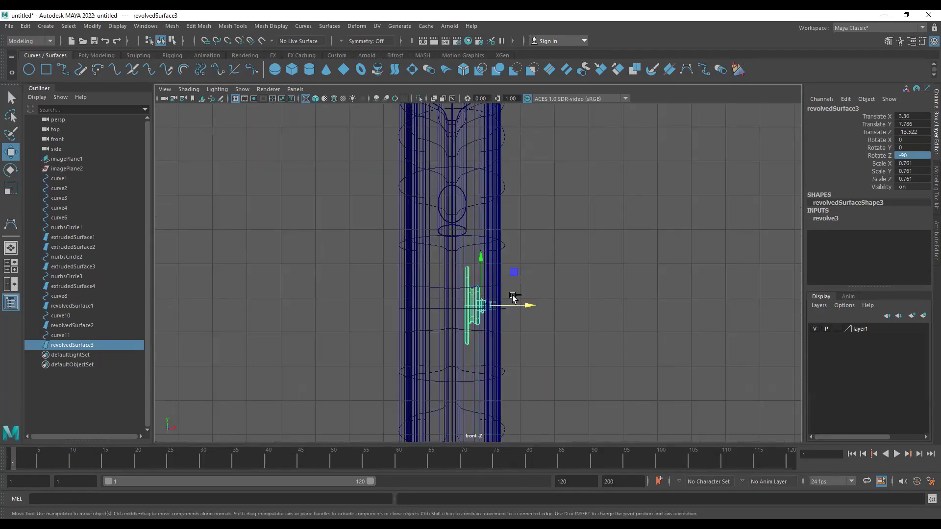
pyautogui.hotkey('ctrl', 'd')
pyautogui.moveTo(525, 308); pyautogui.dragTo(512, 308)
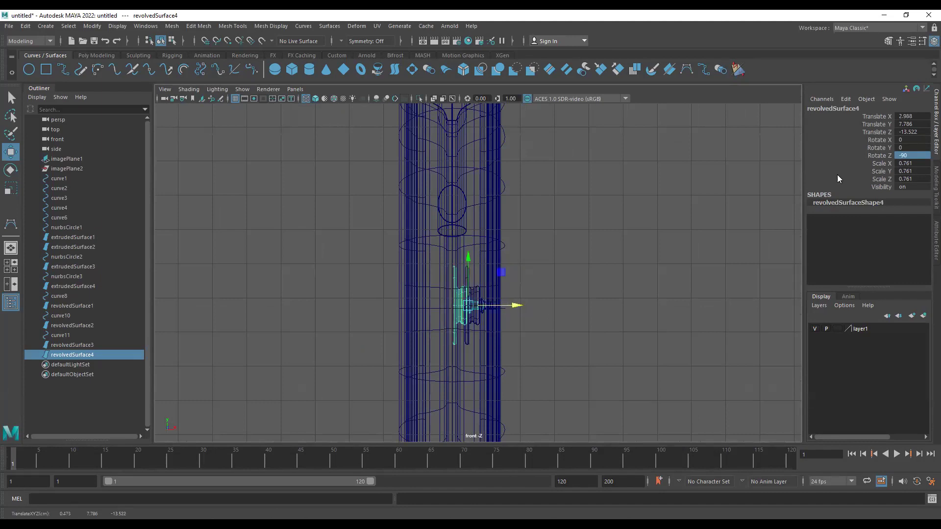
# Try to mirror the duplicate hub by setting its Scale X to -0.761.
pyautogui.doubleClick(924, 164)
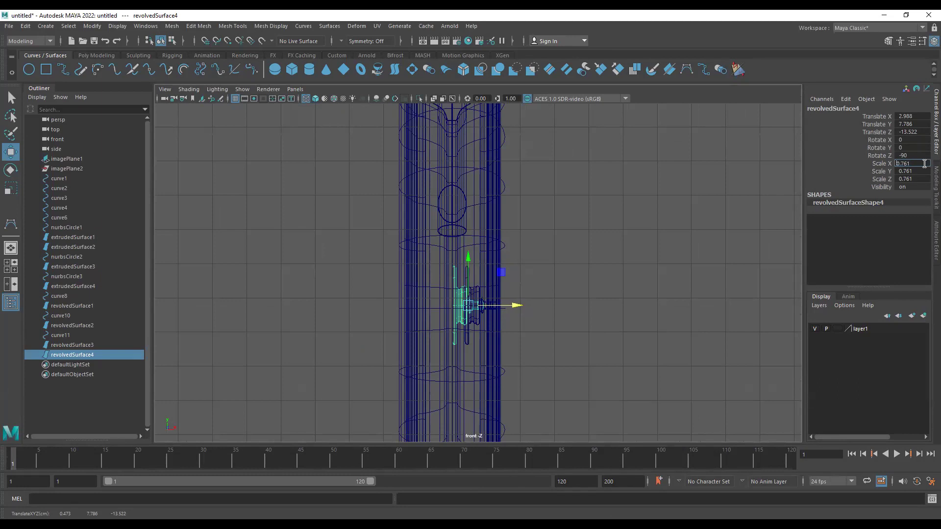
pyautogui.press('Return')
pyautogui.scroll(3, 604, 340)
pyautogui.hotkey('ctrl', 'z')
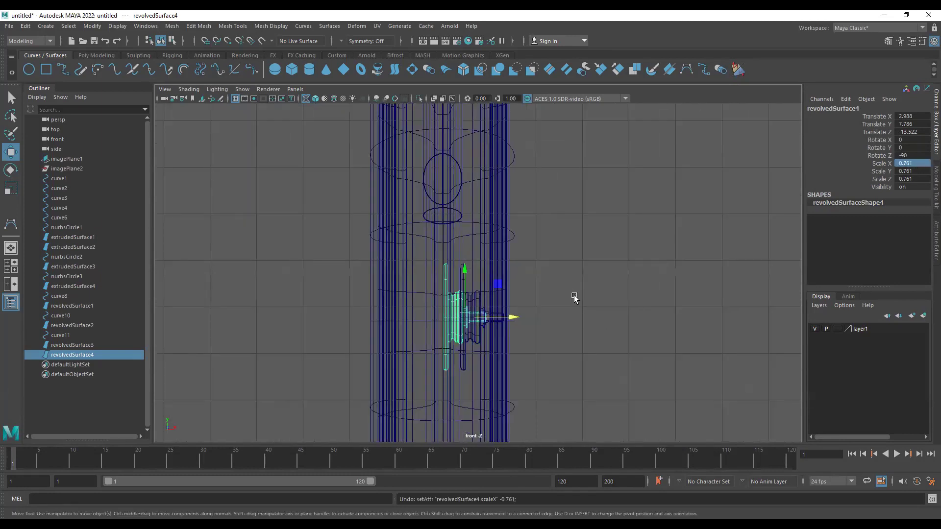
# Try to find the duplicate hub's mirroring direction by scaling it freehand along its axle.
pyautogui.press('r')
pyautogui.moveTo(511, 317); pyautogui.dragTo(603, 317)
pyautogui.hotkey('ctrl', 'z')
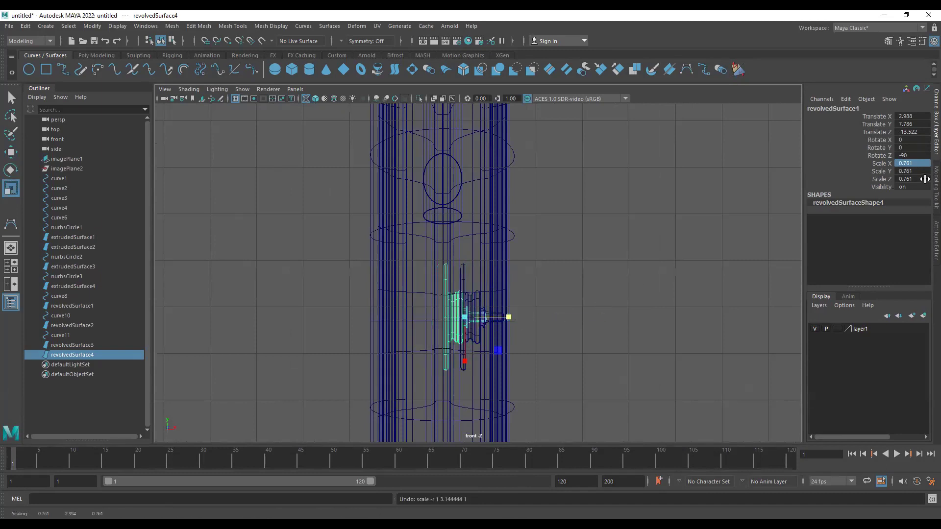
pyautogui.moveTo(550, 311); pyautogui.dragTo(519, 318, button='middle')
pyautogui.hotkey('ctrl', 'z')
# Mirror the duplicate hub with a Scale Y of -0.761 and move it to the opposite side of the wheel.
pyautogui.click(924, 170)
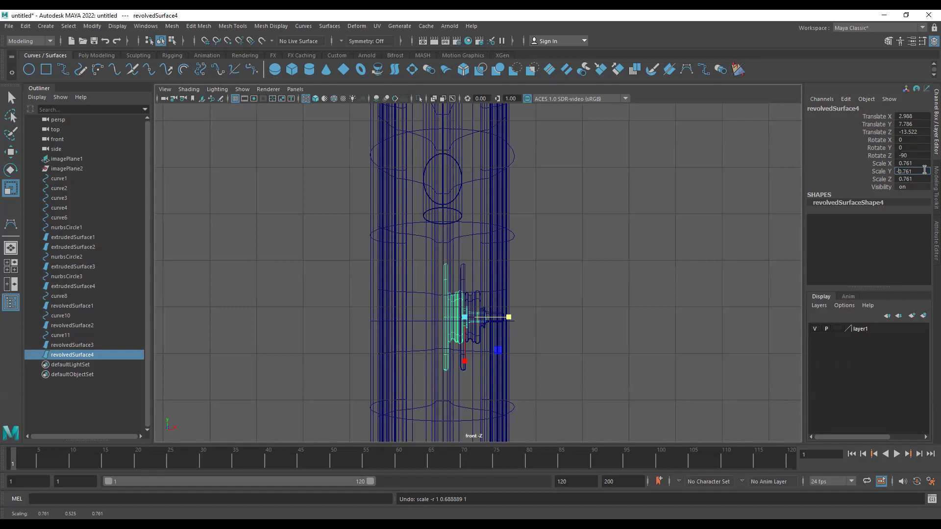
pyautogui.press('Return')
pyautogui.press('w')
pyautogui.scroll(1, 547, 294)
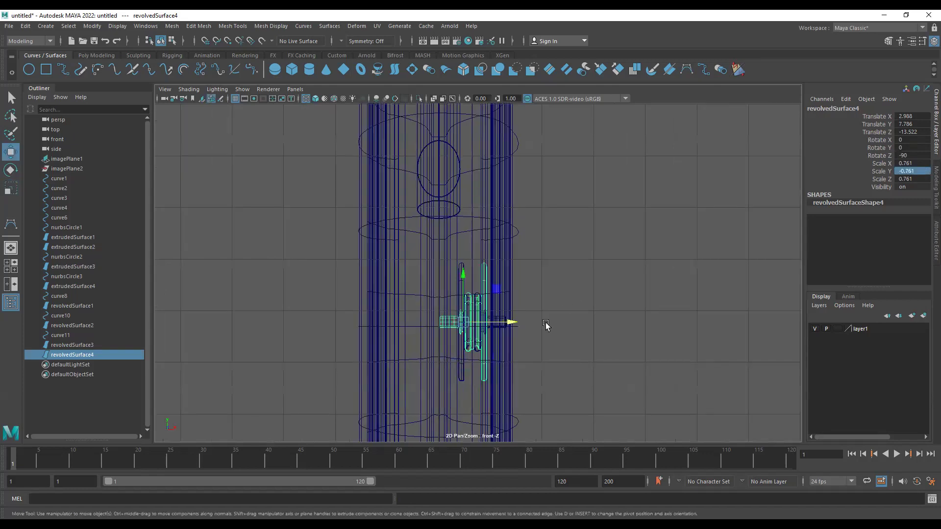
pyautogui.moveTo(507, 322); pyautogui.dragTo(446, 326)
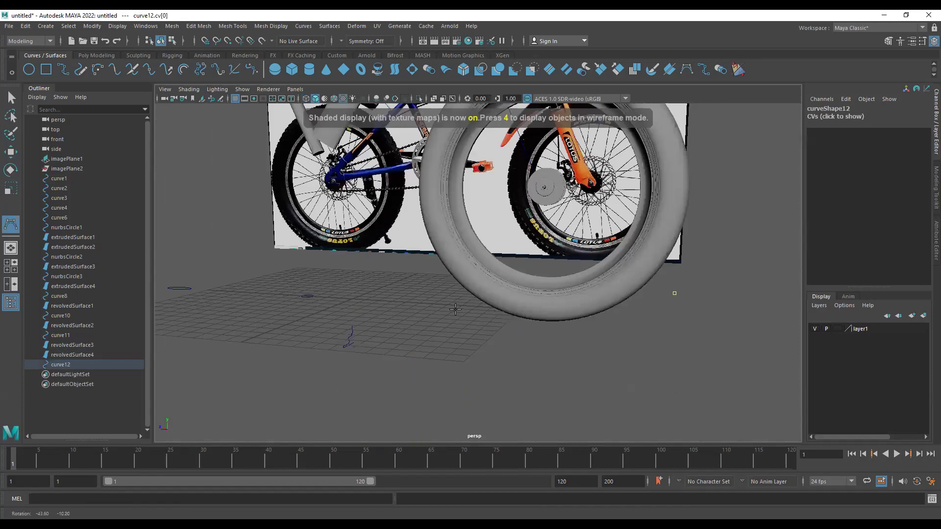
# Examine the front tyre's tread blocks on the bicycle reference image up close.
pyautogui.keyDown('alt'); pyautogui.moveTo(456, 309); pyautogui.dragTo(601, 302); pyautogui.keyUp('alt')
pyautogui.keyDown('alt'); pyautogui.moveTo(591, 292); pyautogui.dragTo(451, 336, button='middle'); pyautogui.keyUp('alt')
pyautogui.keyDown('alt'); pyautogui.moveTo(452, 335); pyautogui.dragTo(403, 263); pyautogui.keyUp('alt')
pyautogui.keyDown('alt'); pyautogui.moveTo(459, 273); pyautogui.dragTo(492, 266, button='right'); pyautogui.keyUp('alt')
pyautogui.keyDown('alt'); pyautogui.moveTo(426, 260); pyautogui.dragTo(432, 257); pyautogui.keyUp('alt')
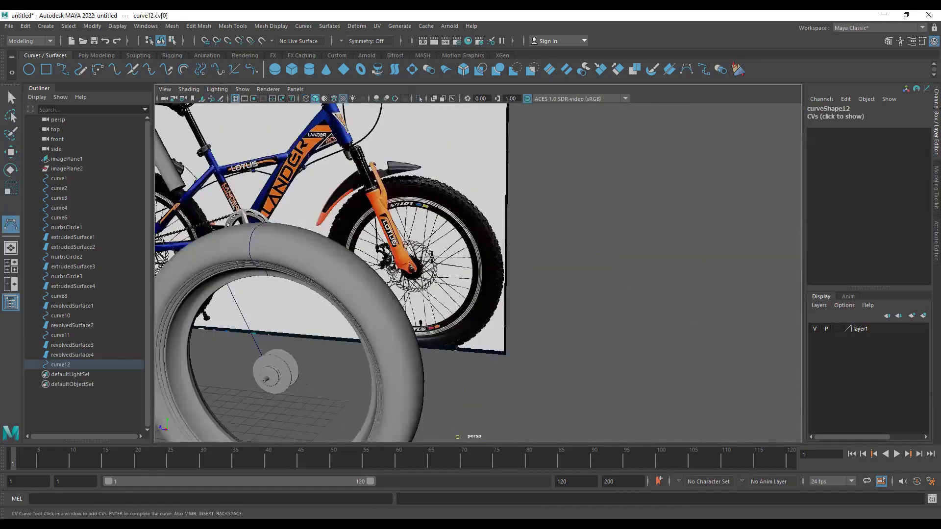
pyautogui.keyDown('alt'); pyautogui.moveTo(431, 258); pyautogui.dragTo(504, 184, button='right'); pyautogui.keyUp('alt')
pyautogui.keyDown('alt'); pyautogui.moveTo(403, 237); pyautogui.dragTo(468, 237, button='right'); pyautogui.keyUp('alt')
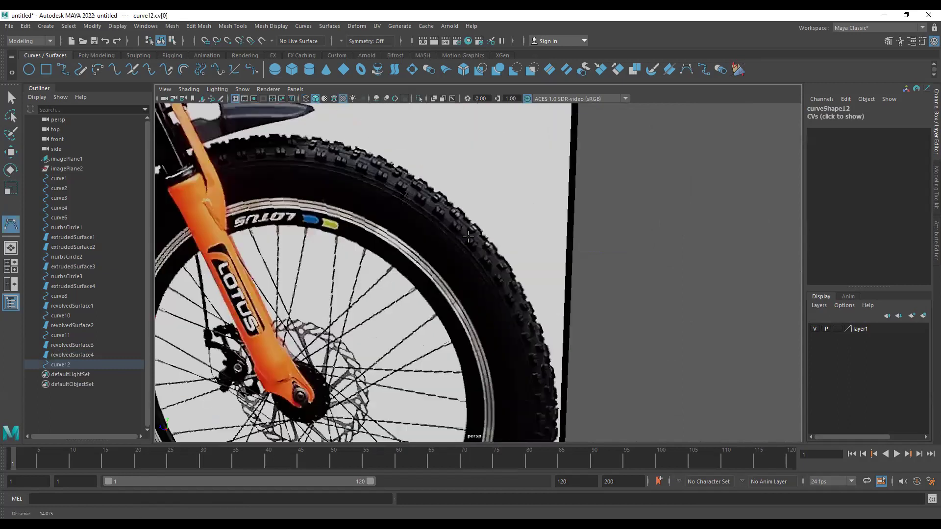
pyautogui.keyDown('alt'); pyautogui.moveTo(429, 214); pyautogui.dragTo(413, 213); pyautogui.keyUp('alt')
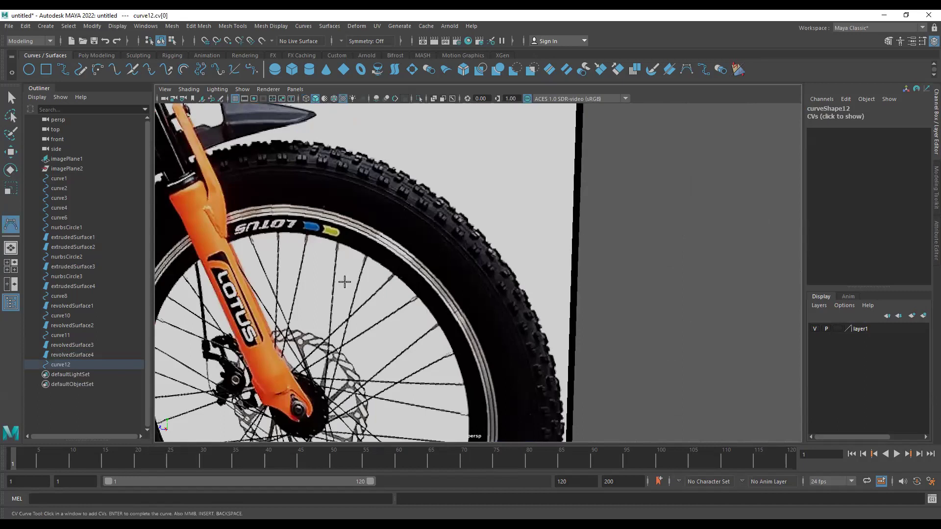
# Create a polygon cube on the grid as the base for a tyre tread block.
pyautogui.press('space')
pyautogui.press('space')
pyautogui.keyDown('alt'); pyautogui.moveTo(428, 245); pyautogui.dragTo(390, 371, button='middle'); pyautogui.keyUp('alt')
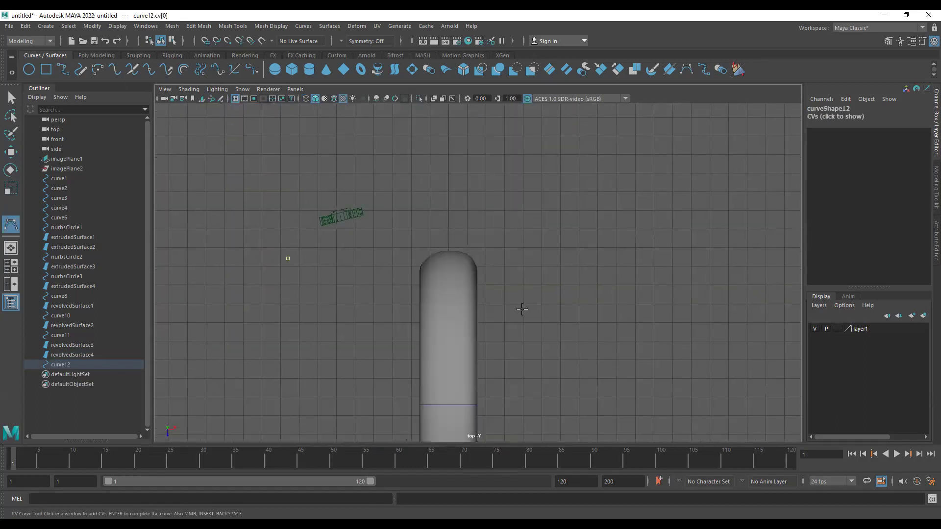
pyautogui.keyDown('alt'); pyautogui.moveTo(421, 233); pyautogui.dragTo(362, 193, button='middle'); pyautogui.keyUp('alt')
pyautogui.click(96, 55)
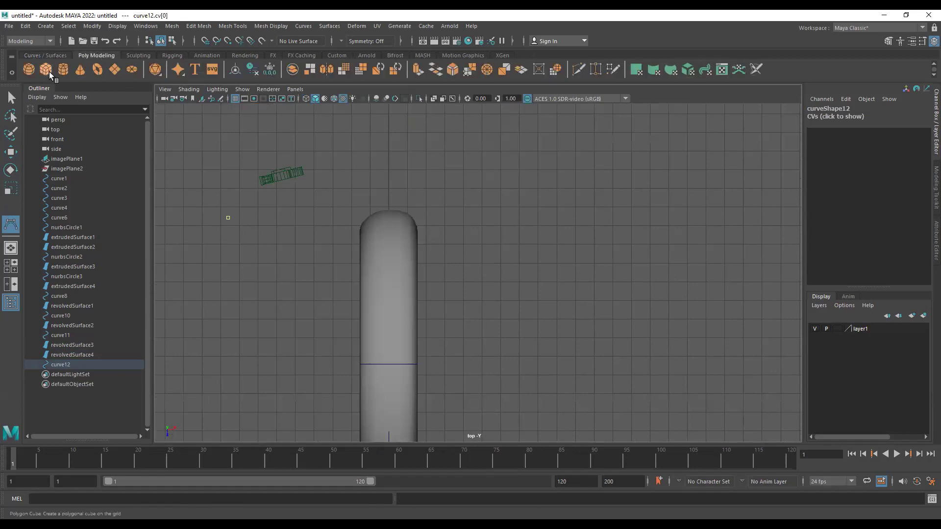
pyautogui.click(49, 72)
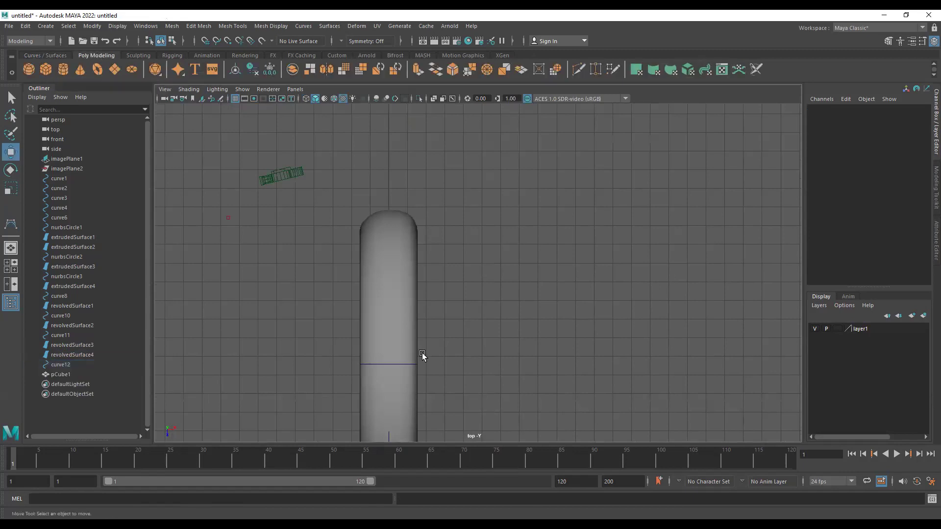
pyautogui.moveTo(520, 408)
pyautogui.mouseDown()
pyautogui.moveTo(567, 234)
pyautogui.moveTo(551, 176)
pyautogui.mouseUp()
pyautogui.keyDown('alt'); pyautogui.moveTo(685, 346); pyautogui.dragTo(531, 319, button='right'); pyautogui.keyUp('alt')
pyautogui.keyDown('alt'); pyautogui.moveTo(550, 239); pyautogui.dragTo(555, 94, button='middle'); pyautogui.keyUp('alt')
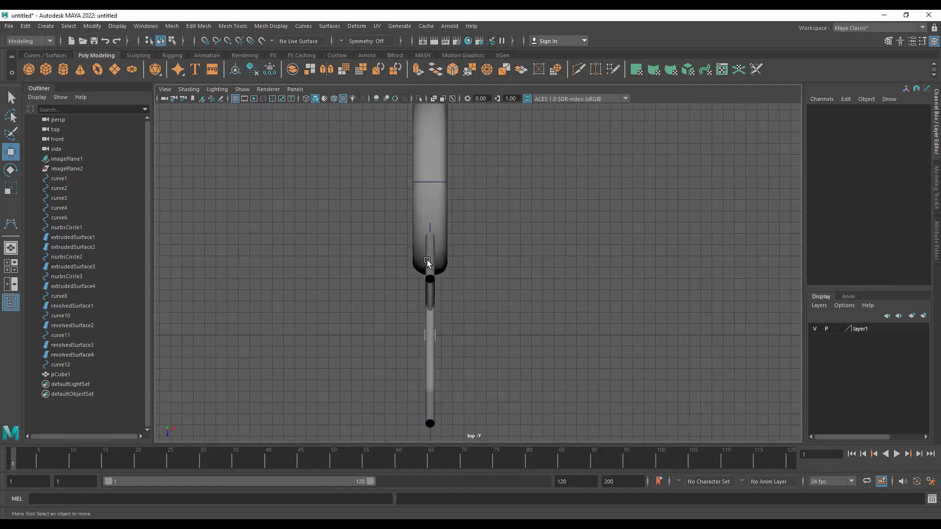
pyautogui.press('space')
pyautogui.press('space')
pyautogui.keyDown('alt'); pyautogui.moveTo(394, 288); pyautogui.dragTo(352, 383); pyautogui.keyUp('alt')
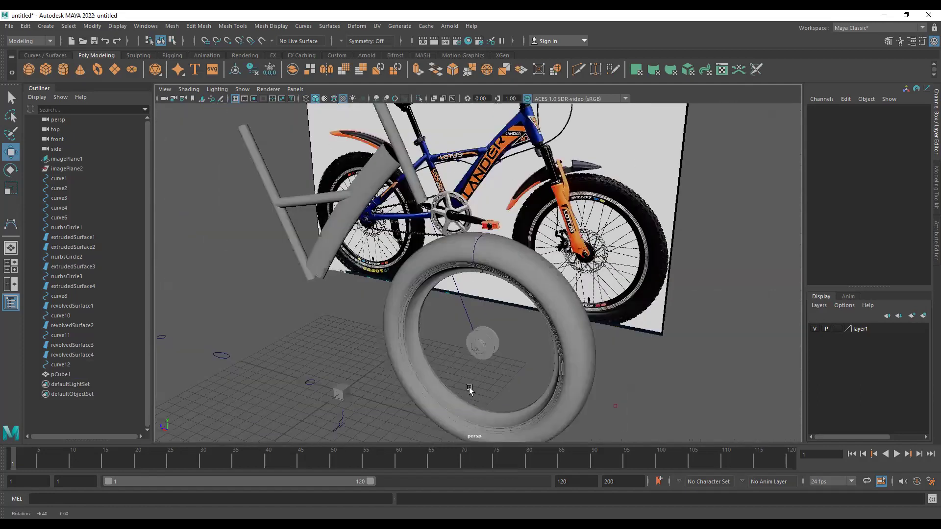
pyautogui.hotkey('ctrl', 'z')
# Move the cube to the top of the front tyre, at about Y 16.512 and Z -13.324.
pyautogui.press('space')
pyautogui.press('space')
pyautogui.moveTo(448, 313); pyautogui.dragTo(449, 148)
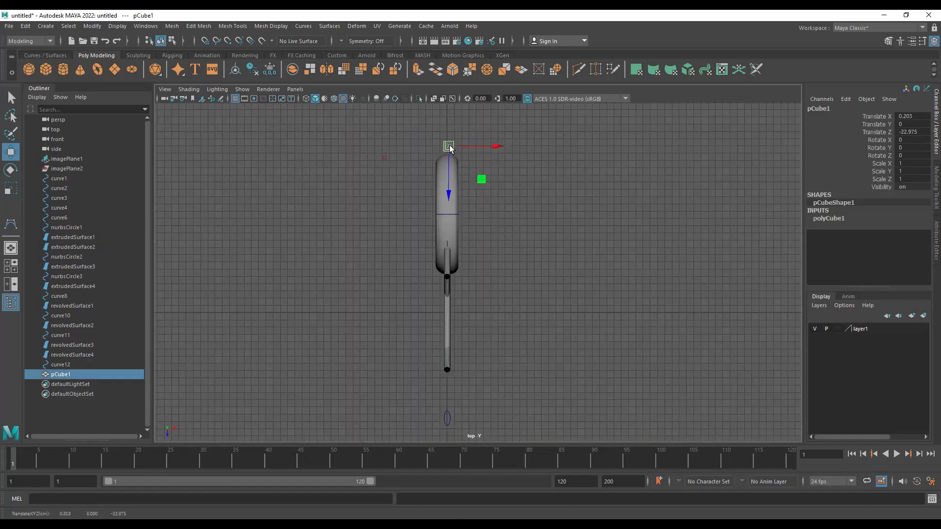
pyautogui.press('space')
pyautogui.press('space')
pyautogui.moveTo(554, 346); pyautogui.dragTo(471, 195)
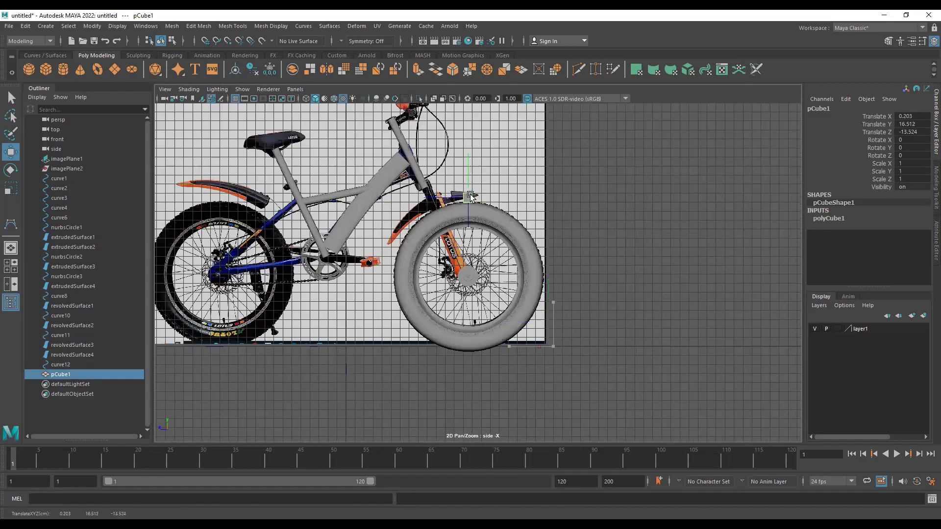
pyautogui.press('f')
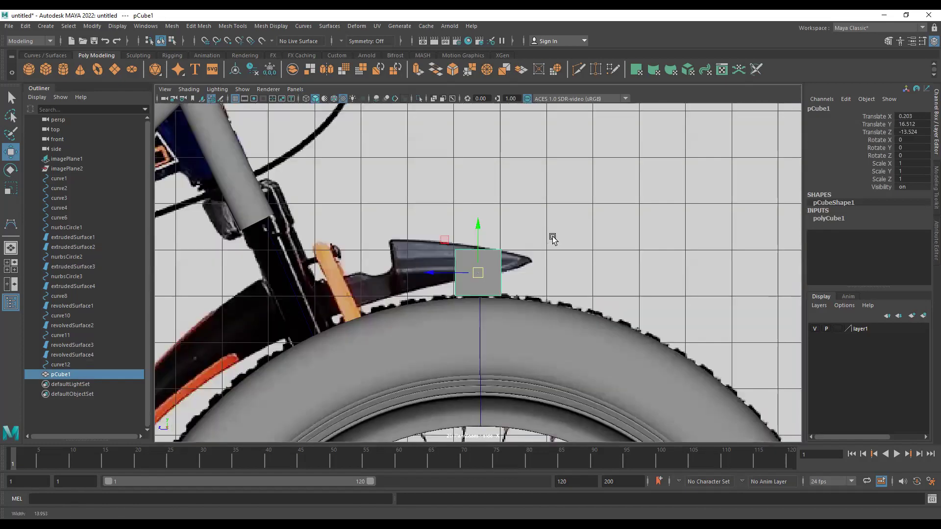
# Shrink the cube to about 0.185 in X and Y and 0.313 in Z, and seat it on the tyre's top surface.
pyautogui.scroll(5, 559, 255)
pyautogui.press('r')
pyautogui.moveTo(478, 273); pyautogui.dragTo(405, 219)
pyautogui.press('w')
pyautogui.moveTo(471, 279); pyautogui.dragTo(388, 327)
pyautogui.press('r')
pyautogui.press('w')
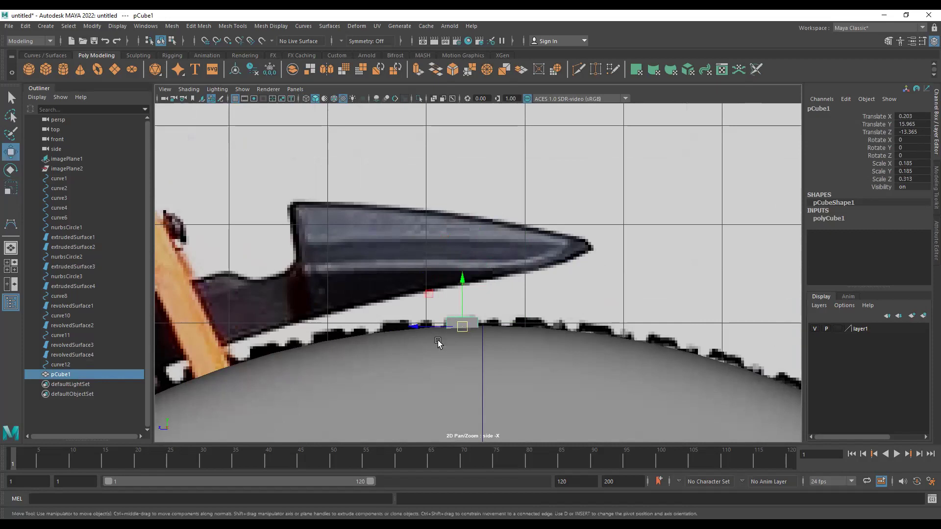
# Duplicate the tread block, shift the copy to about Z -13.668, and scale it to about 0.091, 0.091 and 0.153.
pyautogui.hotkey('ctrl', 'd')
pyautogui.moveTo(473, 338); pyautogui.dragTo(502, 332, button='middle')
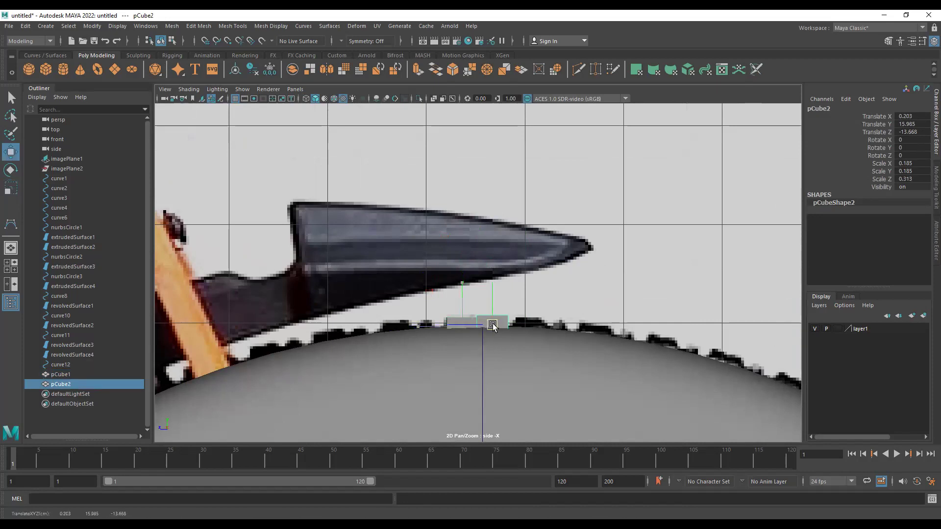
pyautogui.press('r')
pyautogui.moveTo(489, 325); pyautogui.dragTo(470, 325)
pyautogui.press('w')
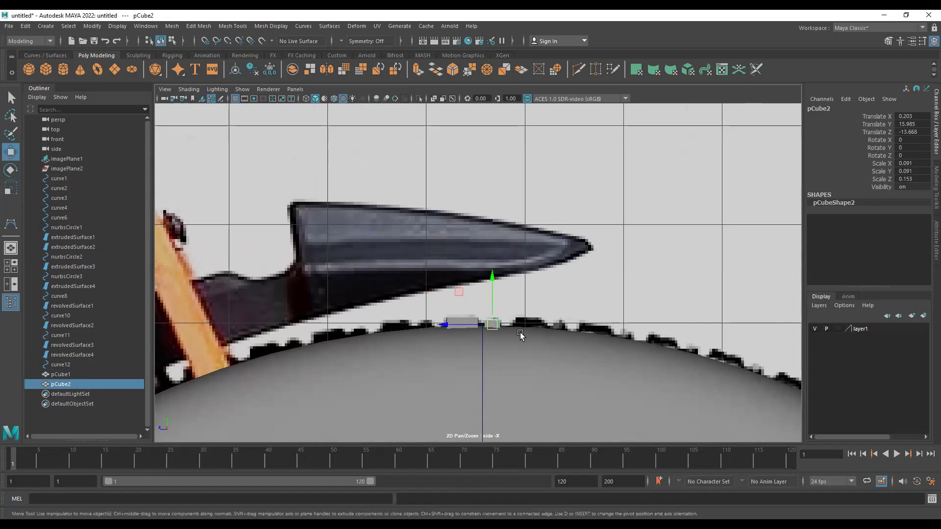
pyautogui.press('space')
pyautogui.press('space')
pyautogui.keyDown('alt'); pyautogui.moveTo(377, 281); pyautogui.dragTo(485, 323); pyautogui.keyUp('alt')
pyautogui.scroll(5, 600, 280)
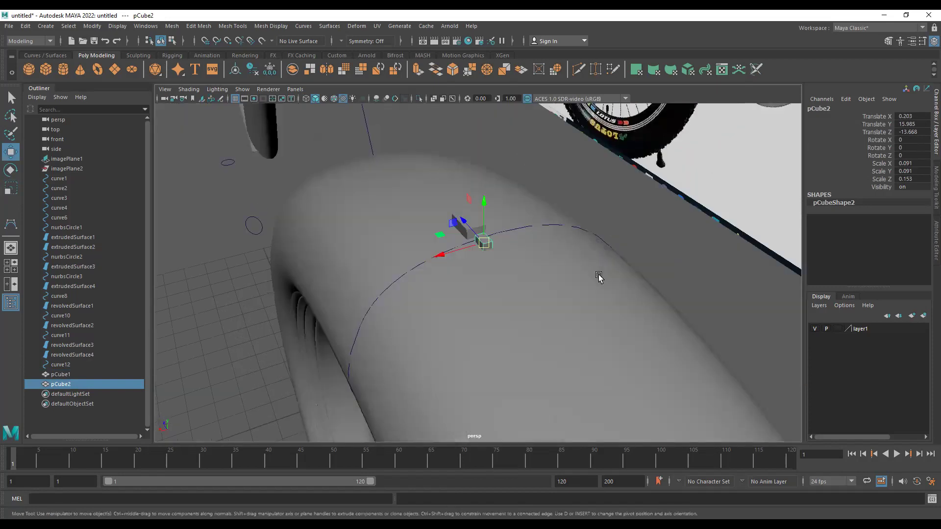
# Examine the layout and shape of the tyre tread blocks in the reference photo 03_A.png, then return to the modelling scene.
pyautogui.keyDown('alt'); pyautogui.moveTo(598, 277); pyautogui.dragTo(526, 313, button='middle'); pyautogui.keyUp('alt')
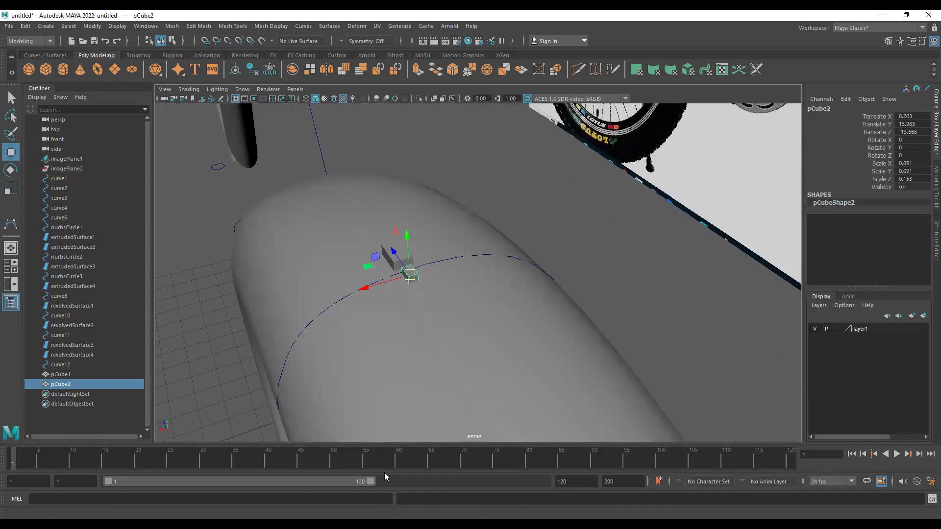
pyautogui.hotkey('alt', 'Tab')
pyautogui.scroll(2, 383, 311)
pyautogui.moveTo(382, 307); pyautogui.dragTo(411, 327)
pyautogui.scroll(2, 367, 319)
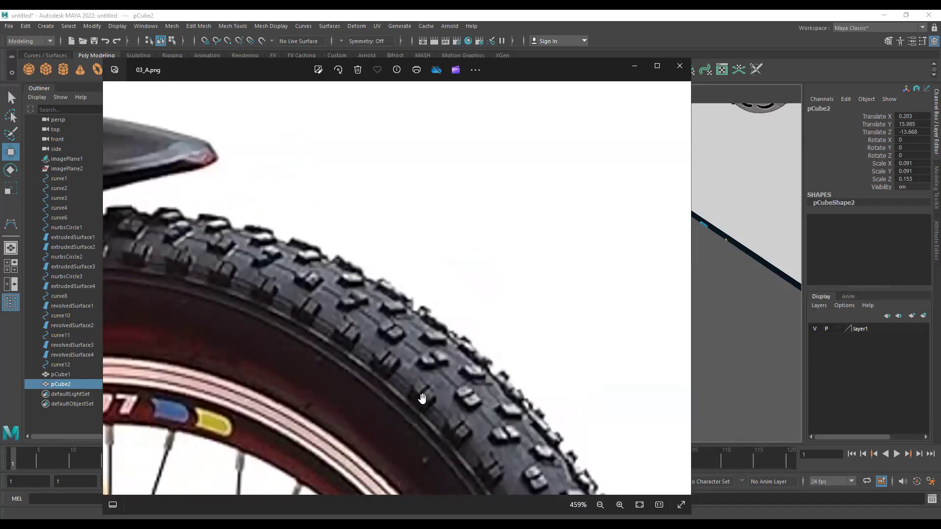
pyautogui.scroll(3, 409, 394)
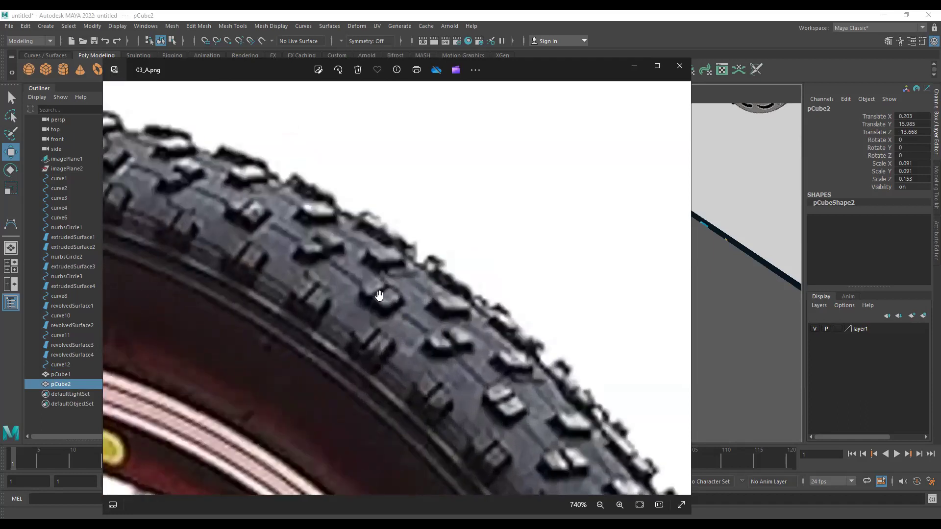
pyautogui.click(761, 168)
# Inspect the large and small tread blocks on the front tyre up close from several angles.
pyautogui.keyDown('alt'); pyautogui.moveTo(358, 260); pyautogui.dragTo(456, 258); pyautogui.keyUp('alt')
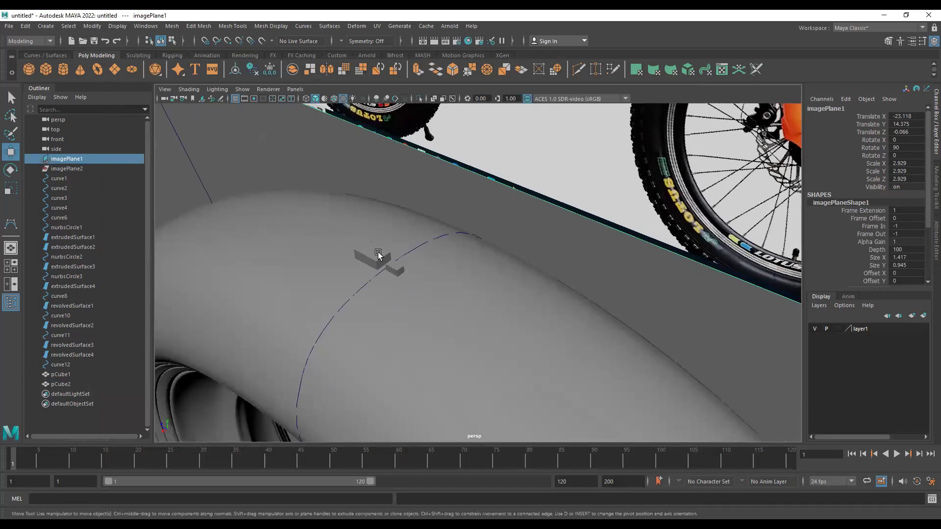
pyautogui.click(423, 259)
pyautogui.press('f')
pyautogui.keyDown('alt'); pyautogui.moveTo(565, 269); pyautogui.dragTo(477, 253, button='right'); pyautogui.keyUp('alt')
pyautogui.keyDown('alt'); pyautogui.moveTo(478, 252); pyautogui.dragTo(620, 267); pyautogui.keyUp('alt')
pyautogui.keyDown('shift'); pyautogui.click(619, 267); pyautogui.keyUp('shift')
pyautogui.keyDown('alt'); pyautogui.moveTo(533, 251); pyautogui.dragTo(556, 249); pyautogui.keyUp('alt')
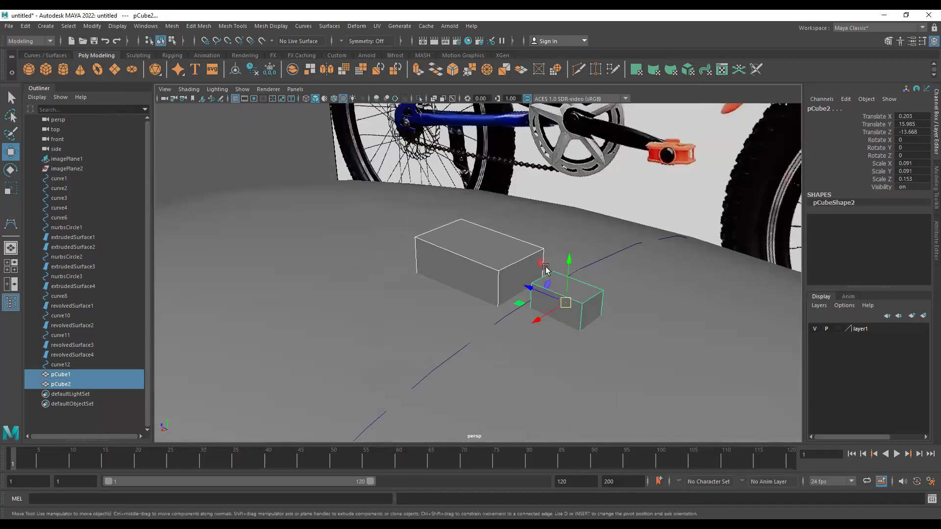
pyautogui.keyDown('alt'); pyautogui.moveTo(546, 269); pyautogui.dragTo(412, 259, button='right'); pyautogui.keyUp('alt')
pyautogui.keyDown('alt'); pyautogui.moveTo(412, 258); pyautogui.dragTo(567, 275); pyautogui.keyUp('alt')
pyautogui.click(479, 269)
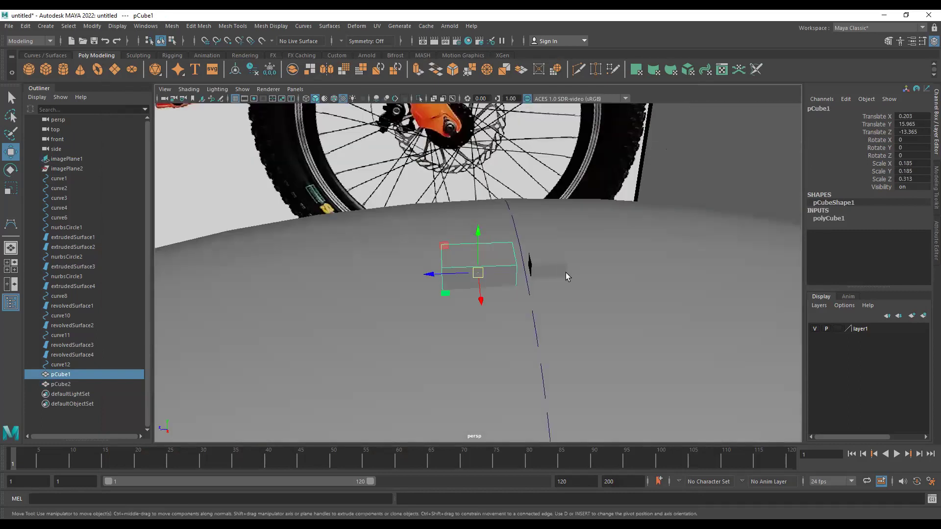
# Start saving the scene under a new name, and create and open a folder named Class inside the project's scenes folder.
pyautogui.press('q')
pyautogui.hotkey('ctrl', 'shift', 's')
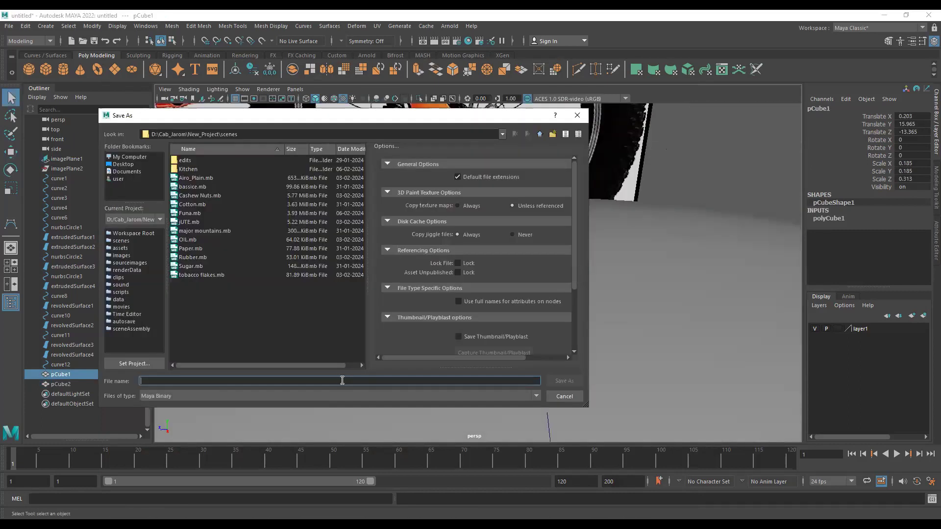
pyautogui.click(552, 136)
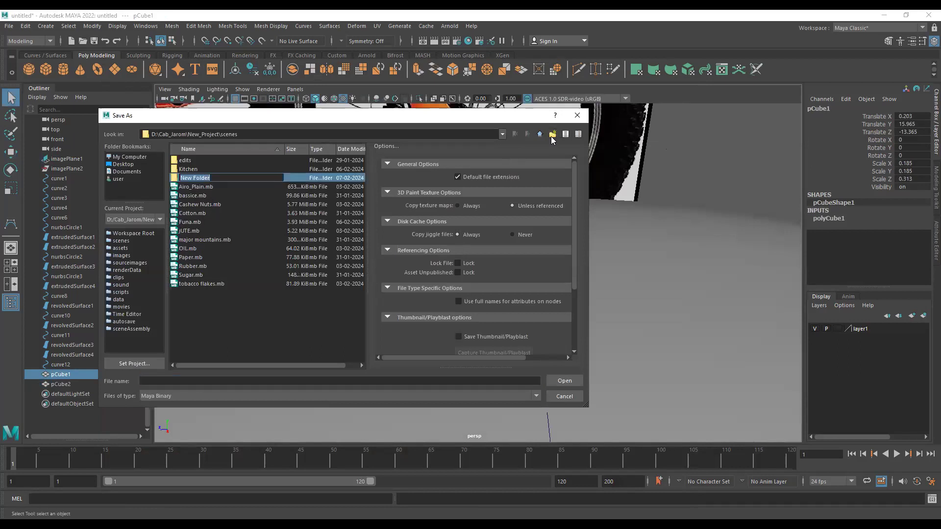
pyautogui.write('Class')
pyautogui.press('Return')
pyautogui.press('Return')
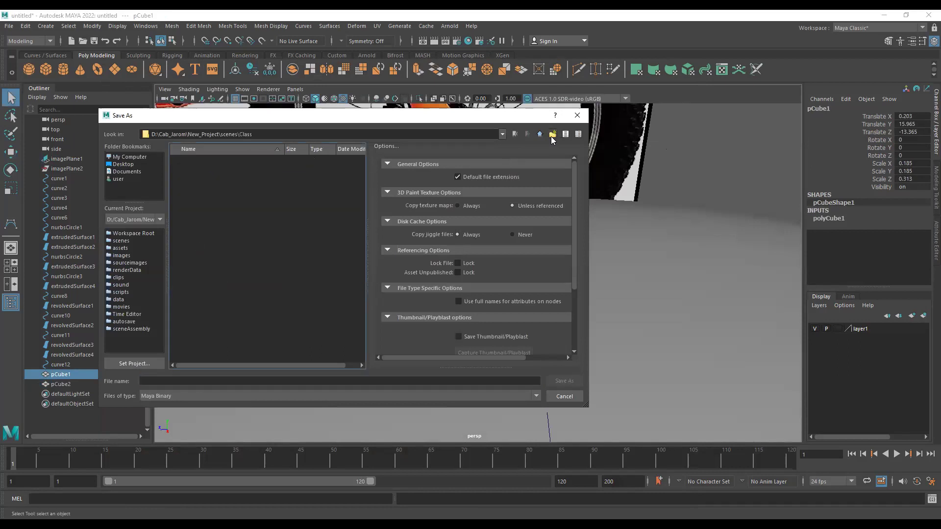
# Save the scene in the Class folder as a Maya Binary file named BiCycle 3d Model_01.
pyautogui.click(443, 381)
pyautogui.write('BiCycle 3d Model_01')
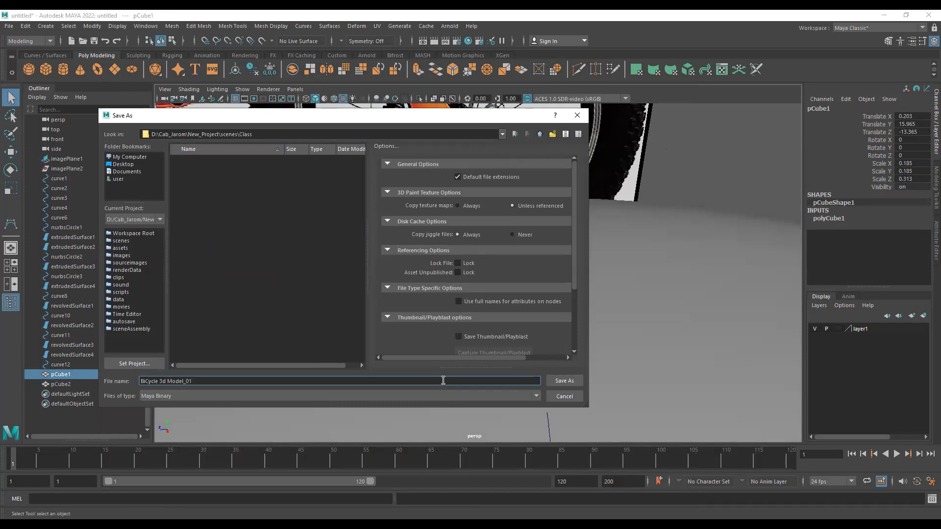
pyautogui.press('Return')
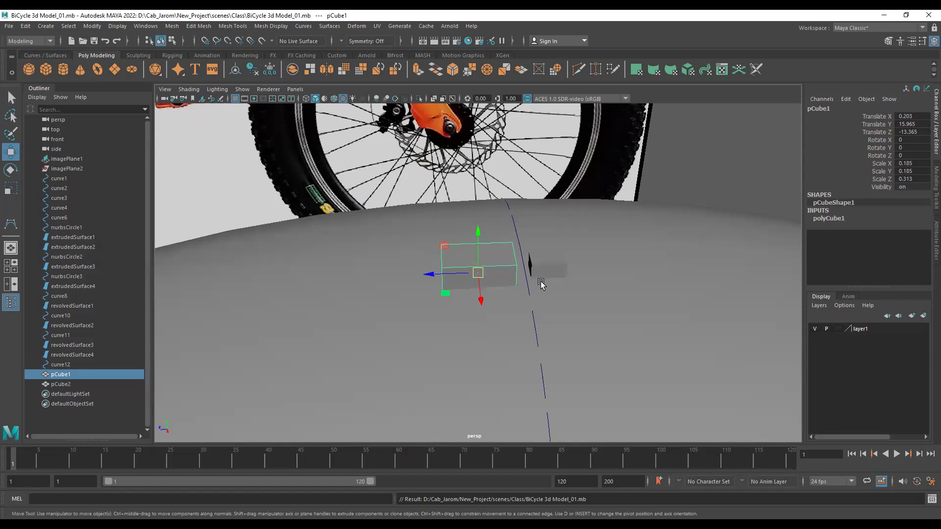
# Move the large tread block outward along the tyre's curve to about X 1.067 and Y 15.711.
pyautogui.keyDown('alt'); pyautogui.moveTo(504, 243); pyautogui.dragTo(491, 258); pyautogui.keyUp('alt')
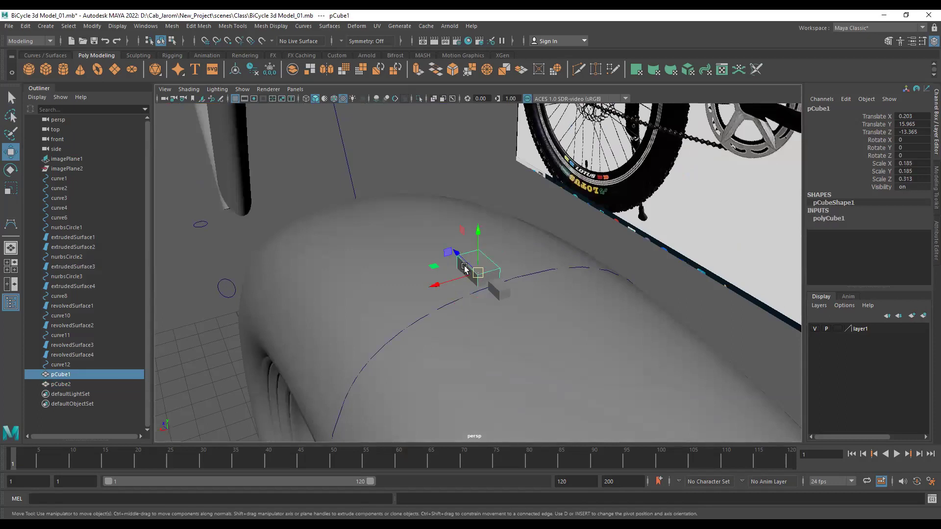
pyautogui.keyDown('alt'); pyautogui.moveTo(441, 285); pyautogui.dragTo(509, 285); pyautogui.keyUp('alt')
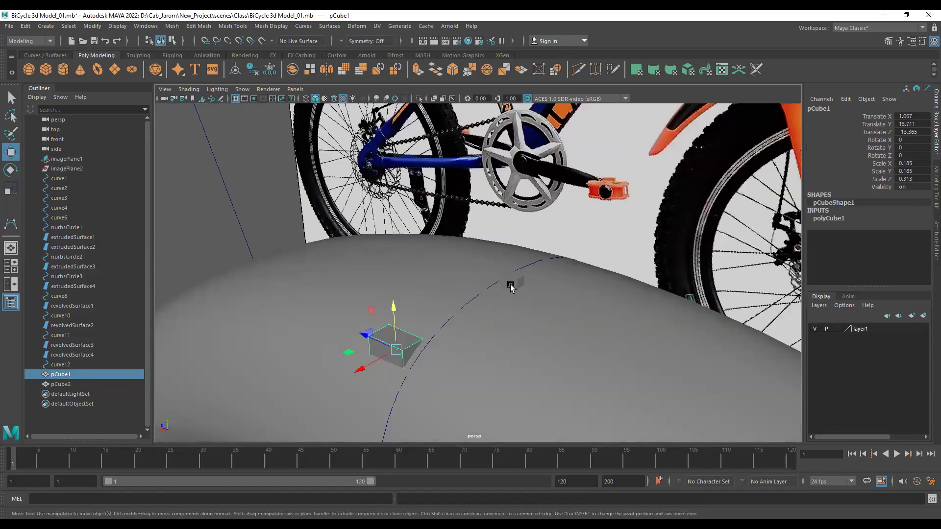
# Duplicate the small tread block and move the copy to about X 0.566, Y 15.931 and Z -13.476.
pyautogui.click(511, 281)
pyautogui.keyDown('alt'); pyautogui.moveTo(490, 324); pyautogui.dragTo(441, 337); pyautogui.keyUp('alt')
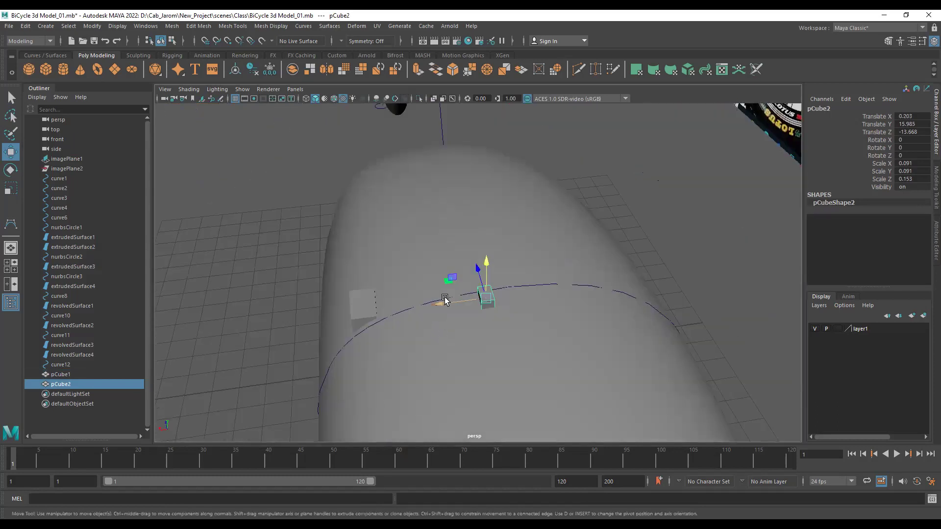
pyautogui.hotkey('ctrl', 'd')
pyautogui.moveTo(446, 304); pyautogui.dragTo(522, 239)
pyautogui.click(522, 274)
pyautogui.click(512, 301)
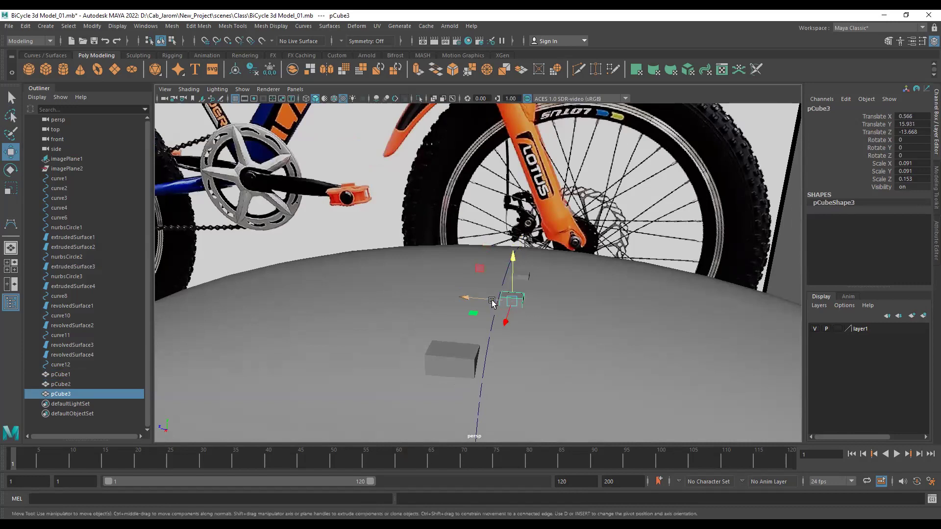
pyautogui.moveTo(480, 299); pyautogui.dragTo(464, 299)
# Lower the original small block to about Y 15.945, duplicate it, and move the copy outward to about X 1.03.
pyautogui.click(520, 278)
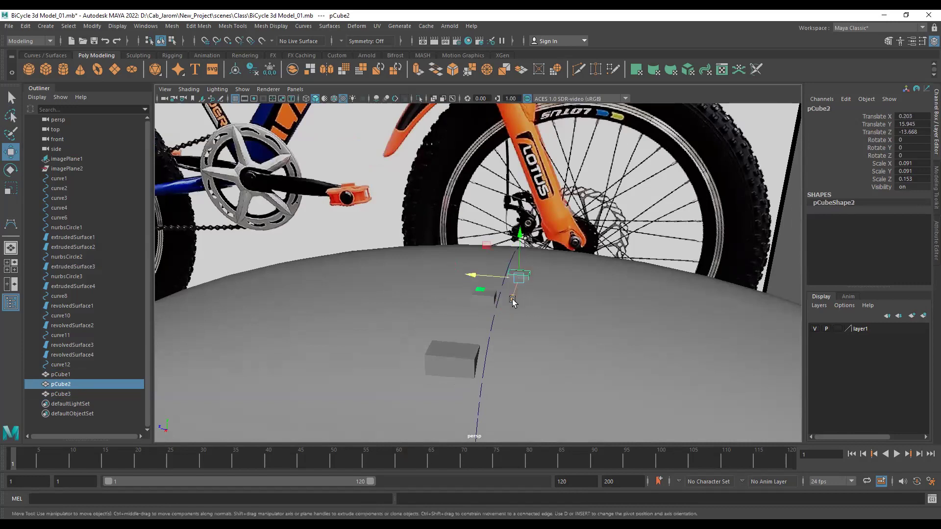
pyautogui.hotkey('ctrl', 'd')
pyautogui.moveTo(516, 298); pyautogui.dragTo(506, 350)
pyautogui.keyDown('alt'); pyautogui.moveTo(516, 280); pyautogui.dragTo(519, 270); pyautogui.keyUp('alt')
pyautogui.keyDown('shift'); pyautogui.click(520, 272); pyautogui.keyUp('shift')
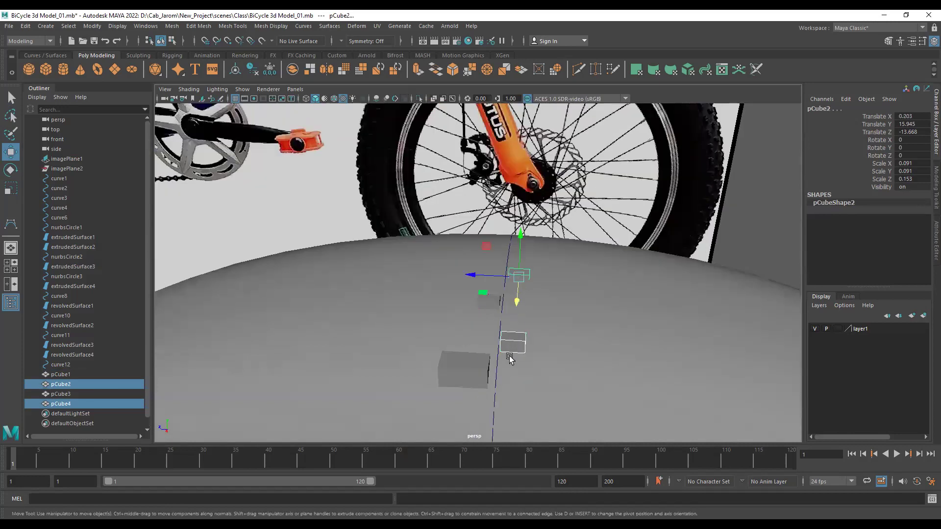
# Reposition the large tread block on the tyre's shoulder at about X 1.114, Y 15.674 and Z -13.425.
pyautogui.click(472, 368)
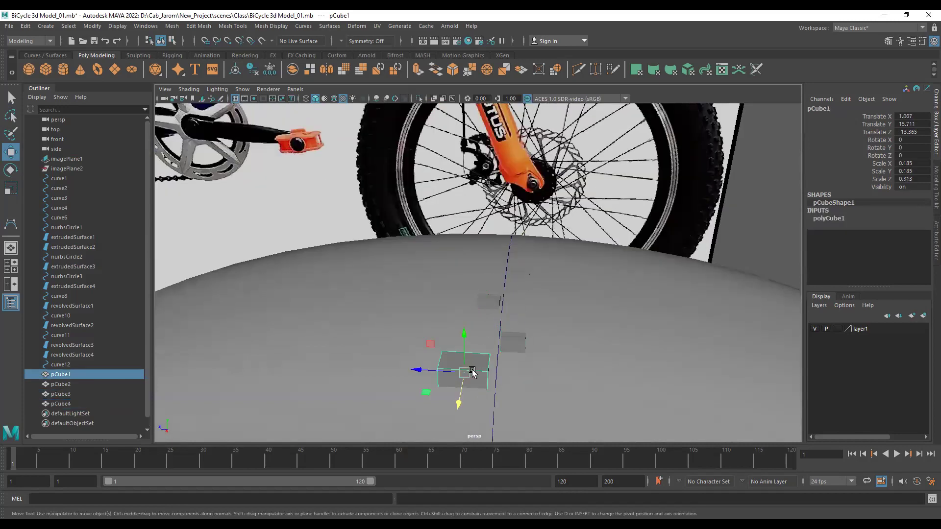
pyautogui.moveTo(435, 370); pyautogui.dragTo(473, 385)
pyautogui.moveTo(470, 342); pyautogui.dragTo(473, 347)
pyautogui.keyDown('alt'); pyautogui.moveTo(573, 318); pyautogui.dragTo(374, 290); pyautogui.keyUp('alt')
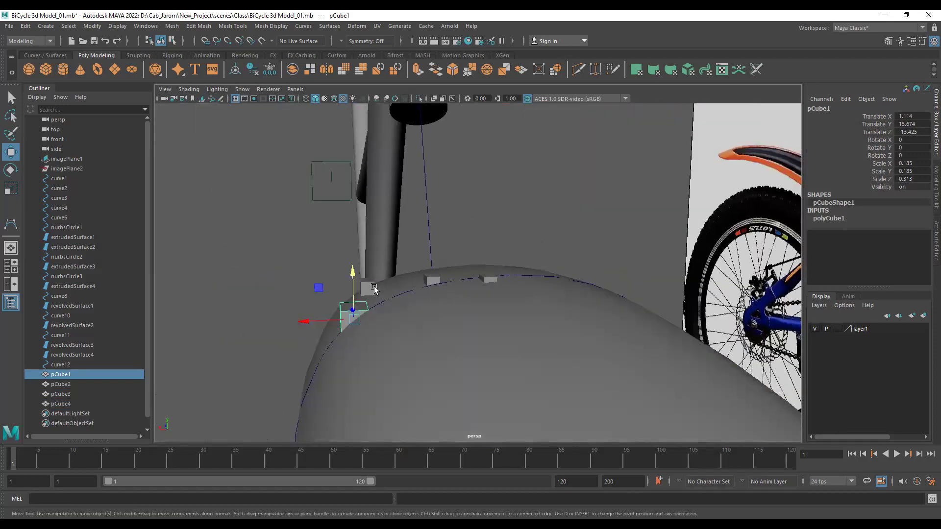
# Seat the two copied small blocks on the tyre surface and tilt the outer one to follow the tyre's curvature.
pyautogui.click(373, 290)
pyautogui.moveTo(367, 256)
pyautogui.keyDown('alt'); pyautogui.mouseDown()
pyautogui.moveTo(364, 229)
pyautogui.moveTo(377, 262)
pyautogui.mouseUp(); pyautogui.keyUp('alt')
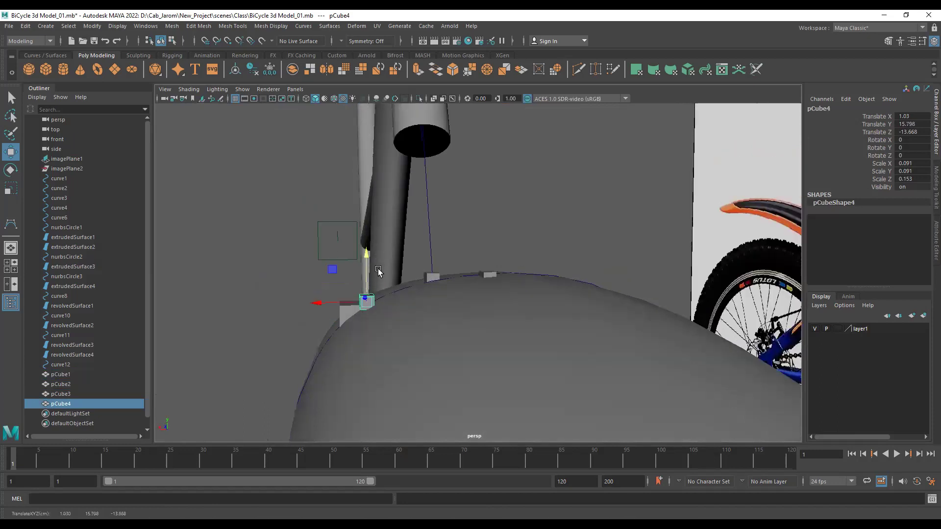
pyautogui.moveTo(330, 303); pyautogui.dragTo(349, 304)
pyautogui.press('e')
pyautogui.moveTo(365, 263); pyautogui.dragTo(350, 272)
pyautogui.press('w')
pyautogui.click(436, 275)
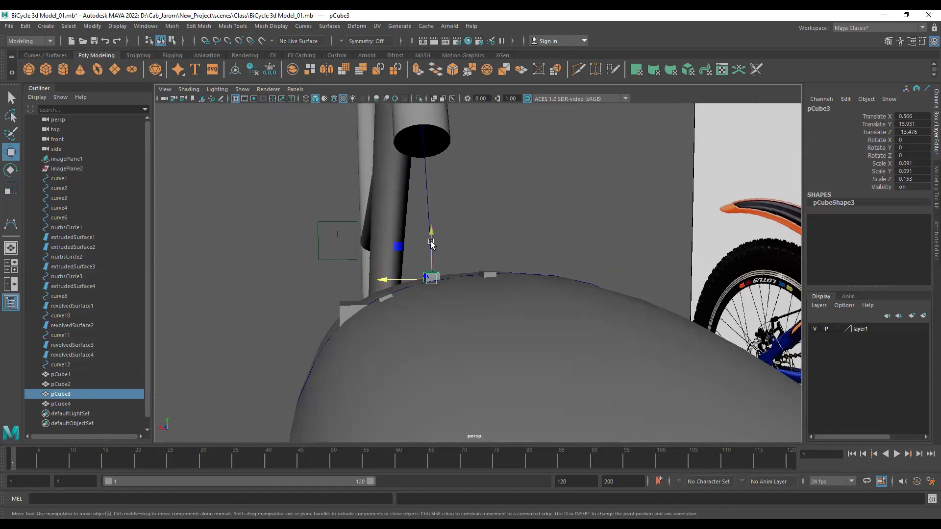
# Rotate the large tread block to about -12.986 degrees in Z so it follows the tyre's shoulder.
pyautogui.click(358, 309)
pyautogui.press('e')
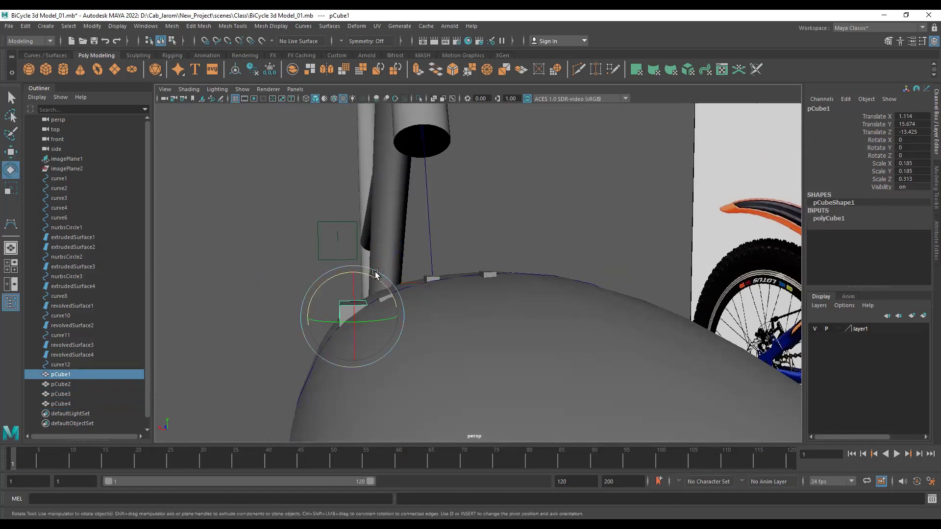
pyautogui.moveTo(371, 273); pyautogui.dragTo(429, 284)
pyautogui.press('w')
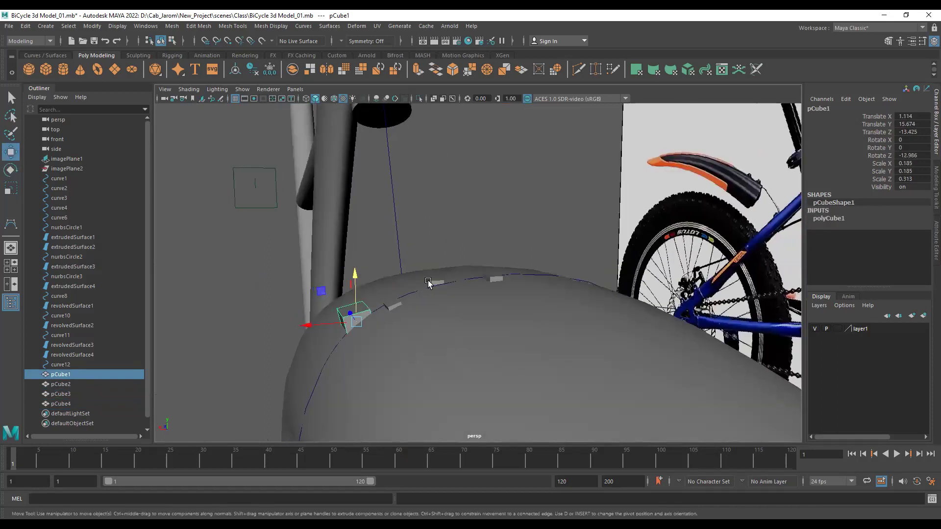
pyautogui.keyDown('shift'); pyautogui.click(433, 282); pyautogui.keyUp('shift')
pyautogui.keyDown('shift'); pyautogui.click(392, 304); pyautogui.keyUp('shift')
pyautogui.keyDown('shift'); pyautogui.click(493, 277); pyautogui.keyUp('shift')
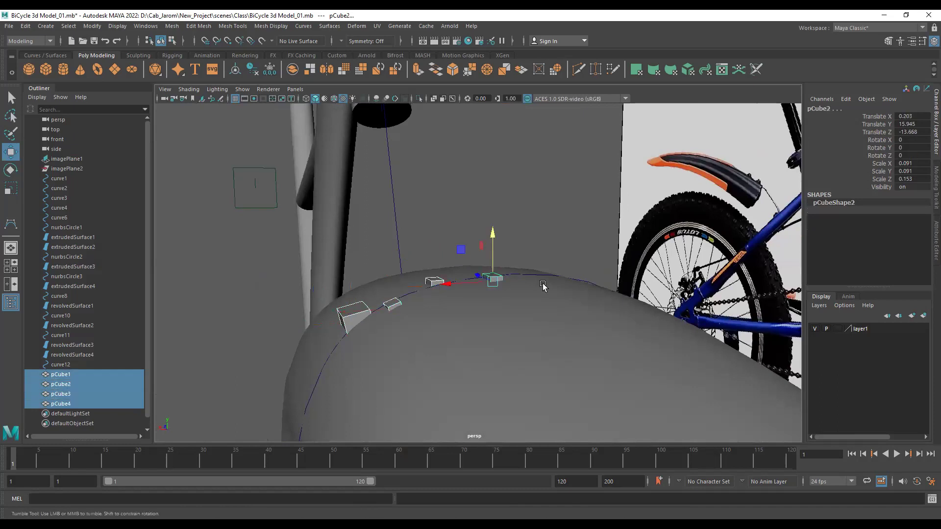
pyautogui.keyDown('alt'); pyautogui.moveTo(546, 284); pyautogui.dragTo(426, 321); pyautogui.keyUp('alt')
pyautogui.keyDown('alt'); pyautogui.moveTo(588, 275); pyautogui.dragTo(484, 332); pyautogui.keyUp('alt')
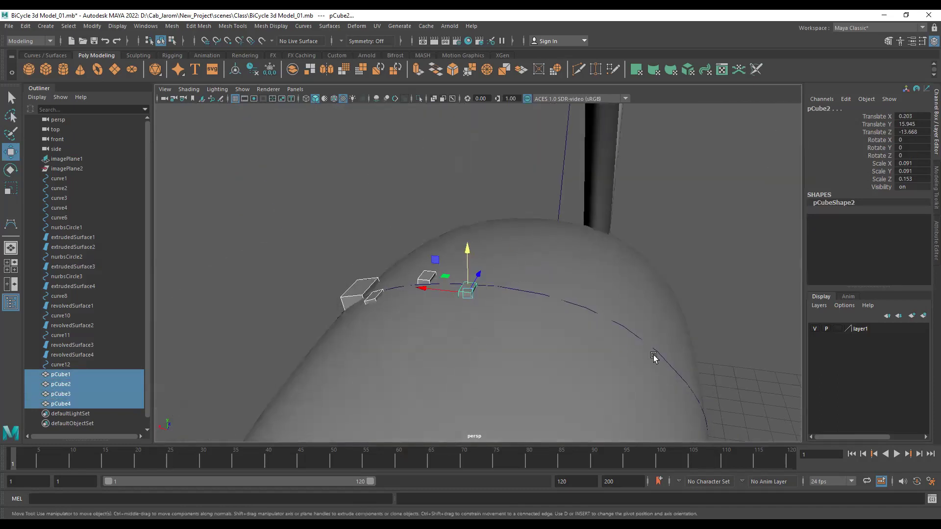
pyautogui.keyDown('alt'); pyautogui.moveTo(737, 328); pyautogui.dragTo(729, 326); pyautogui.keyUp('alt')
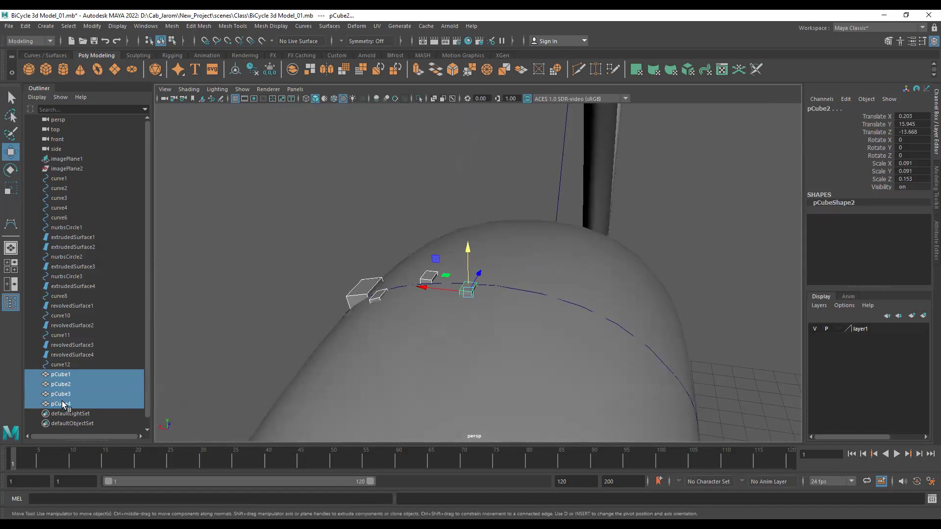
# Raise pCube4, the small tread block beside the large one, slightly along Y on the tyre surface.
pyautogui.keyDown('alt'); pyautogui.moveTo(375, 324); pyautogui.dragTo(352, 306); pyautogui.keyUp('alt')
pyautogui.click(379, 302)
pyautogui.moveTo(389, 265); pyautogui.dragTo(389, 256)
pyautogui.keyDown('alt'); pyautogui.moveTo(456, 300); pyautogui.dragTo(490, 289); pyautogui.keyUp('alt')
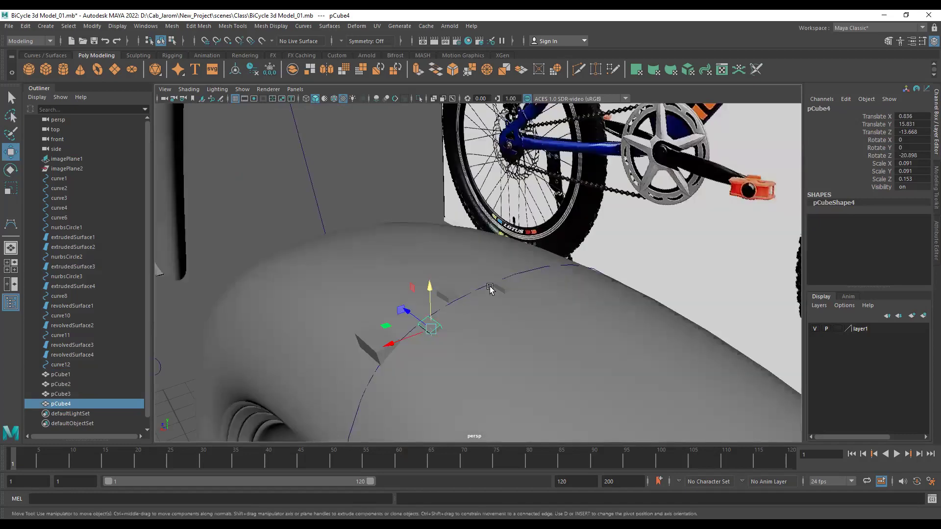
# Group the four tread blocks, pCube1 to pCube4, together.
pyautogui.keyDown('shift'); pyautogui.click(498, 286); pyautogui.keyUp('shift')
pyautogui.keyDown('shift'); pyautogui.click(443, 289); pyautogui.keyUp('shift')
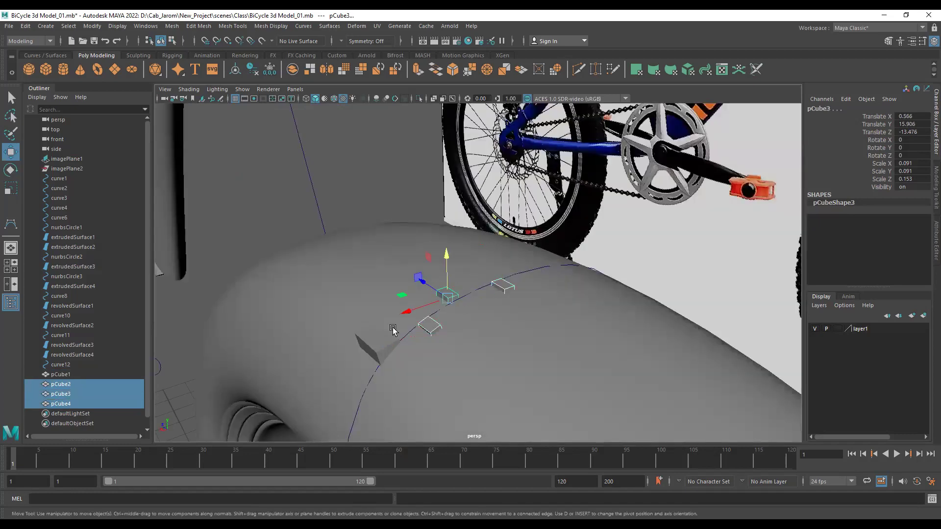
pyautogui.keyDown('shift'); pyautogui.click(379, 338); pyautogui.keyUp('shift')
pyautogui.keyDown('alt'); pyautogui.moveTo(379, 337); pyautogui.dragTo(468, 314); pyautogui.keyUp('alt')
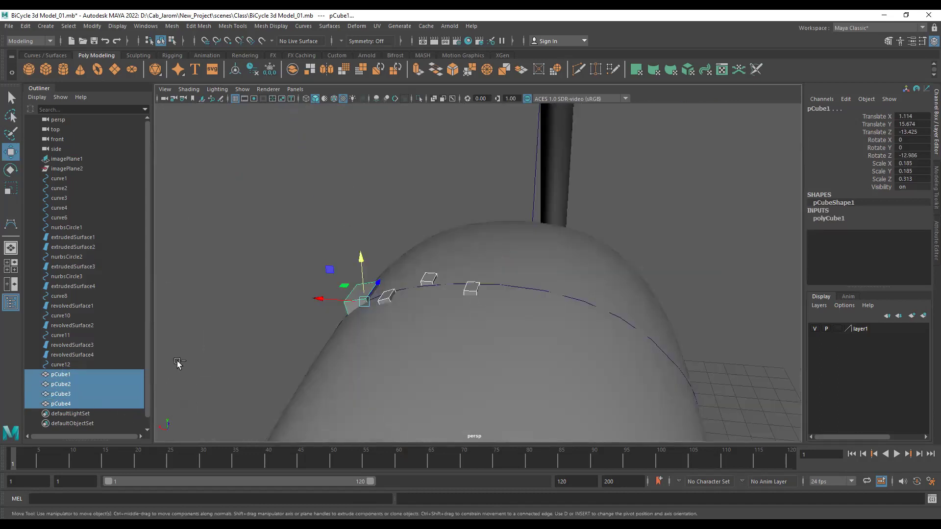
pyautogui.hotkey('ctrl', 'g')
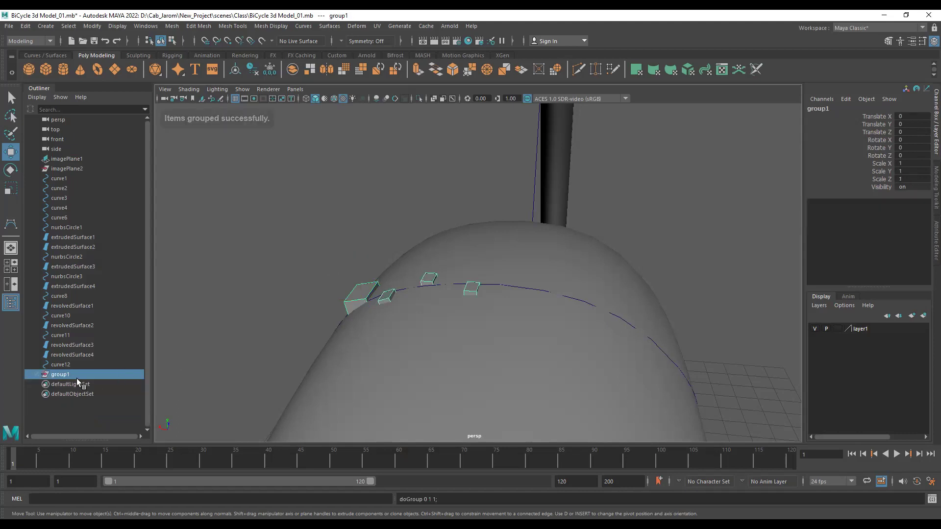
# Duplicate the tread block group and mirror the copy across the tyre by setting its Scale X to -1.
pyautogui.keyDown('alt'); pyautogui.moveTo(289, 335); pyautogui.dragTo(424, 314); pyautogui.keyUp('alt')
pyautogui.hotkey('ctrl', 'd')
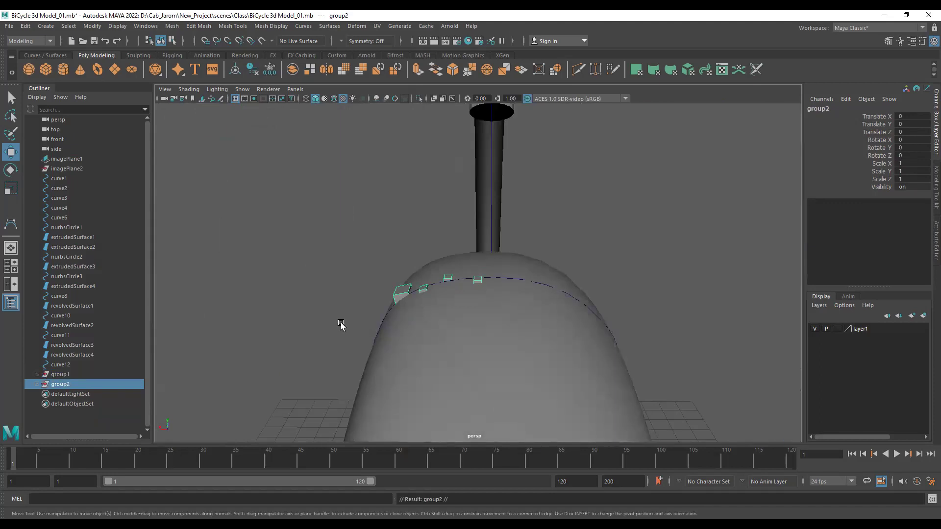
pyautogui.keyDown('alt'); pyautogui.moveTo(341, 325); pyautogui.dragTo(539, 294); pyautogui.keyUp('alt')
pyautogui.click(911, 164)
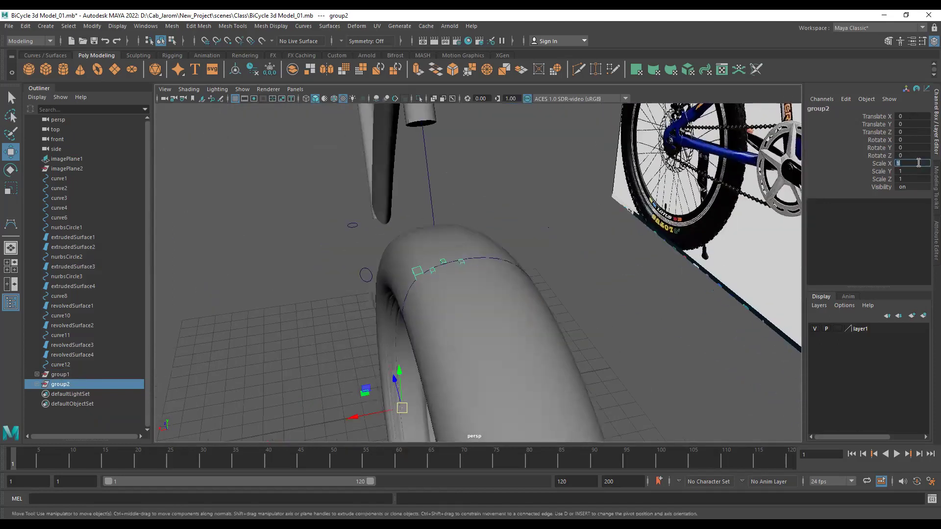
pyautogui.write('-1')
pyautogui.press('Return')
pyautogui.keyDown('alt'); pyautogui.moveTo(614, 289); pyautogui.dragTo(691, 287); pyautogui.keyUp('alt')
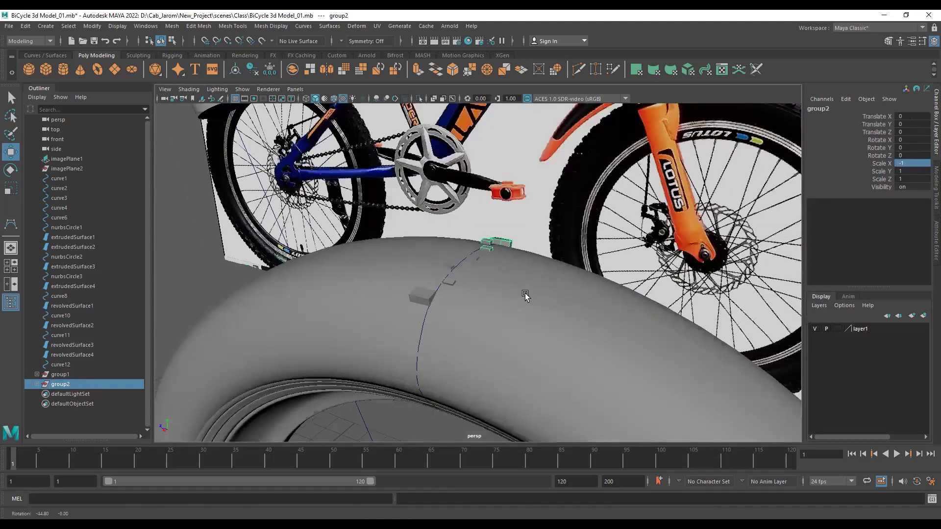
pyautogui.keyDown('alt'); pyautogui.moveTo(526, 295); pyautogui.dragTo(441, 309); pyautogui.keyUp('alt')
# Expand group1 and group2 in the Outliner and check which tread block each cube entry corresponds to.
pyautogui.keyDown('ctrl'); pyautogui.click(57, 374); pyautogui.keyUp('ctrl')
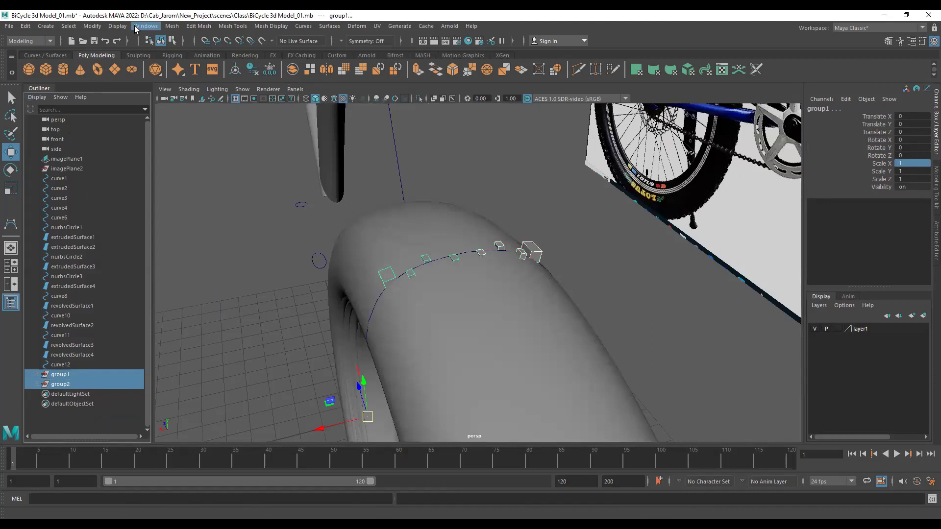
pyautogui.click(145, 26)
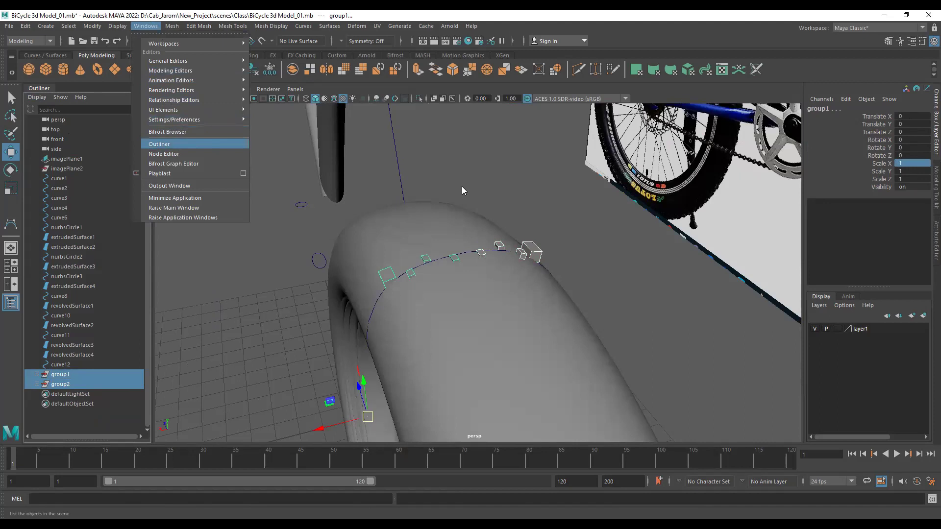
pyautogui.moveTo(60, 376); pyautogui.dragTo(60, 385)
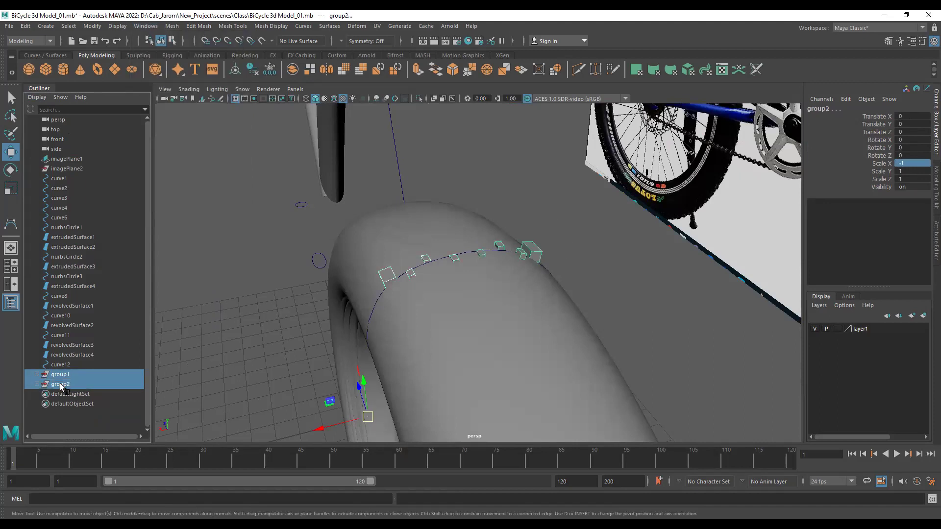
pyautogui.click(37, 384)
pyautogui.click(38, 375)
pyautogui.scroll(-2, 86, 378)
pyautogui.click(76, 326)
pyautogui.click(73, 337)
pyautogui.click(72, 345)
pyautogui.click(72, 354)
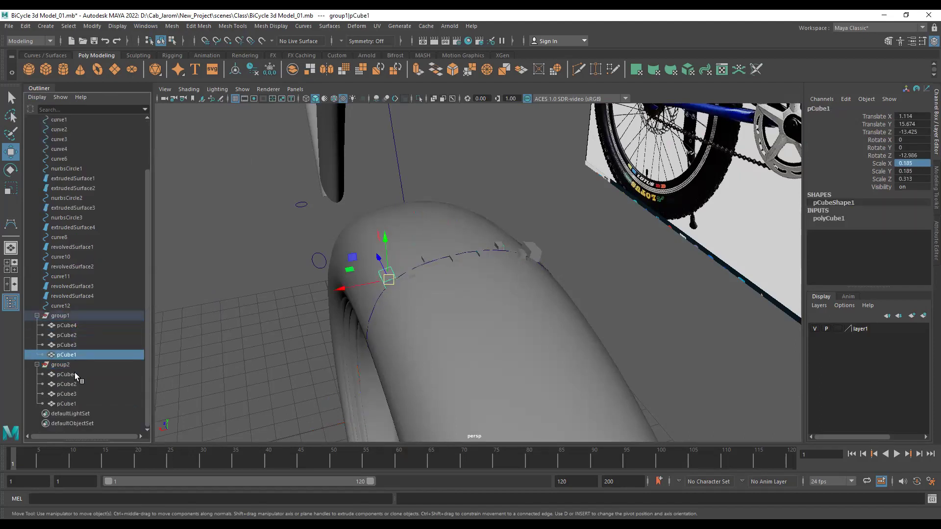
pyautogui.click(75, 373)
pyautogui.click(74, 385)
pyautogui.click(74, 394)
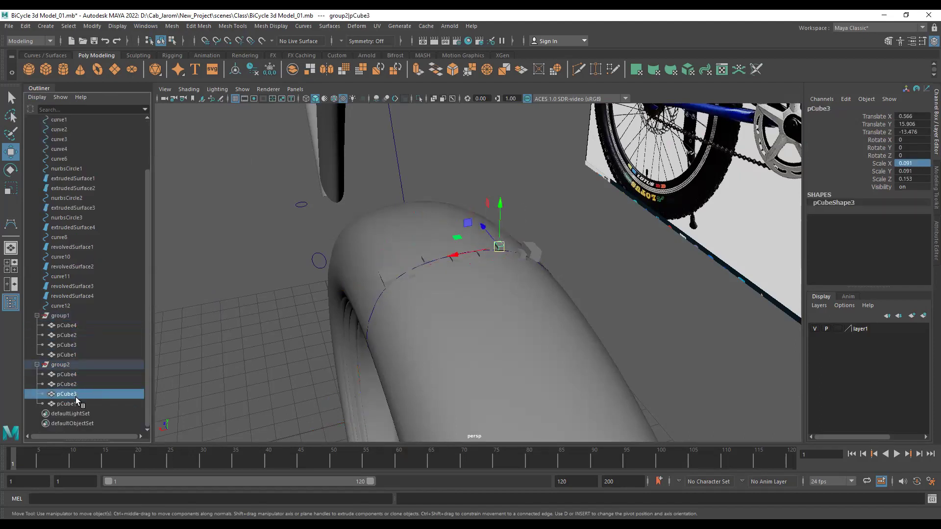
pyautogui.click(76, 403)
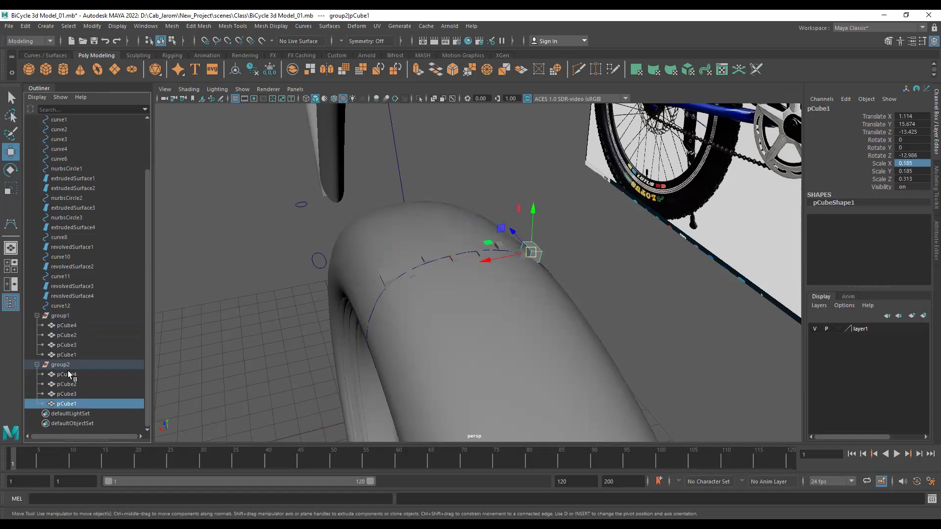
# Assign a new Lambert material to all eight tread blocks of both groups.
pyautogui.click(197, 305)
pyautogui.keyDown('alt'); pyautogui.moveTo(381, 269); pyautogui.dragTo(428, 297); pyautogui.keyUp('alt')
pyautogui.click(413, 276)
pyautogui.press('q')
pyautogui.keyDown('shift'); pyautogui.click(412, 289); pyautogui.keyUp('shift')
pyautogui.keyDown('shift'); pyautogui.click(422, 267); pyautogui.keyUp('shift')
pyautogui.keyDown('shift'); pyautogui.click(458, 260); pyautogui.keyUp('shift')
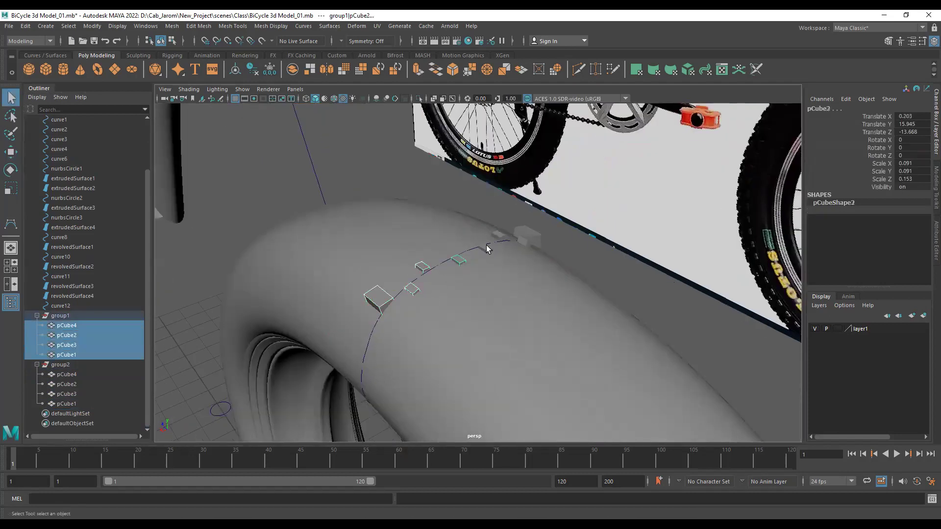
pyautogui.keyDown('shift'); pyautogui.click(538, 229); pyautogui.keyUp('shift')
pyautogui.keyDown('alt'); pyautogui.moveTo(539, 227); pyautogui.dragTo(514, 253); pyautogui.keyUp('alt')
pyautogui.keyDown('shift'); pyautogui.click(514, 252); pyautogui.keyUp('shift')
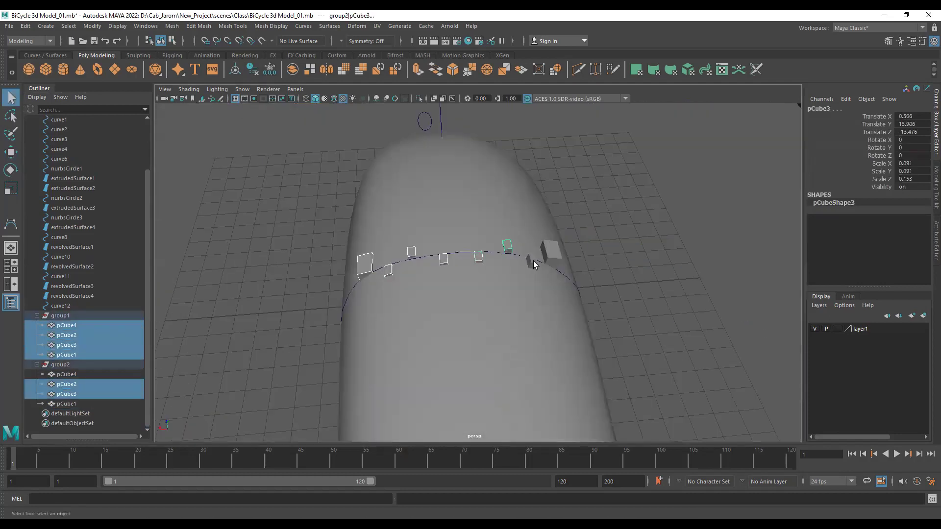
pyautogui.keyDown('shift'); pyautogui.click(533, 261); pyautogui.keyUp('shift')
pyautogui.keyDown('shift'); pyautogui.click(557, 248); pyautogui.keyUp('shift')
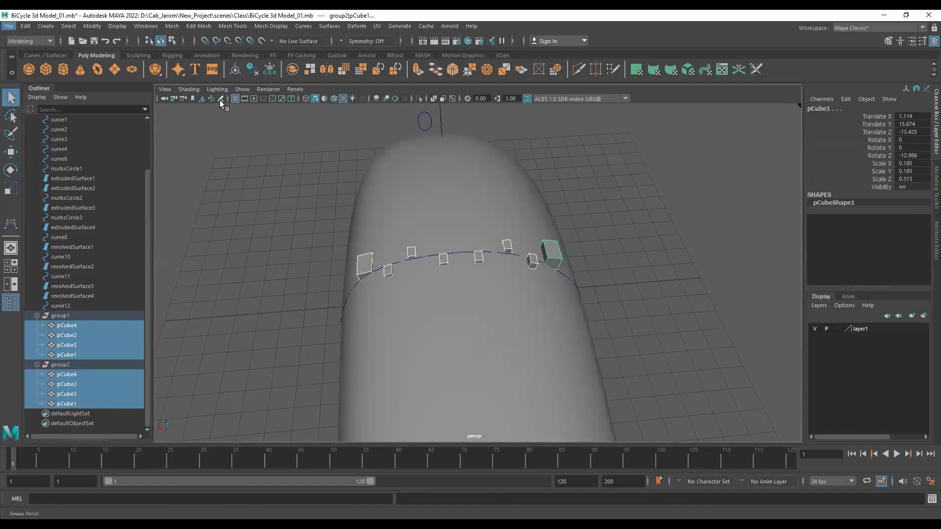
pyautogui.click(244, 55)
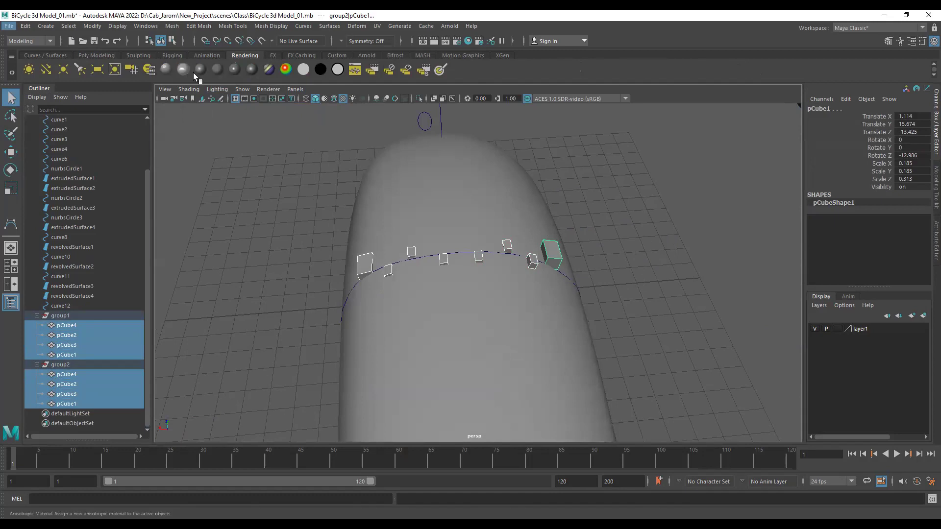
pyautogui.click(220, 71)
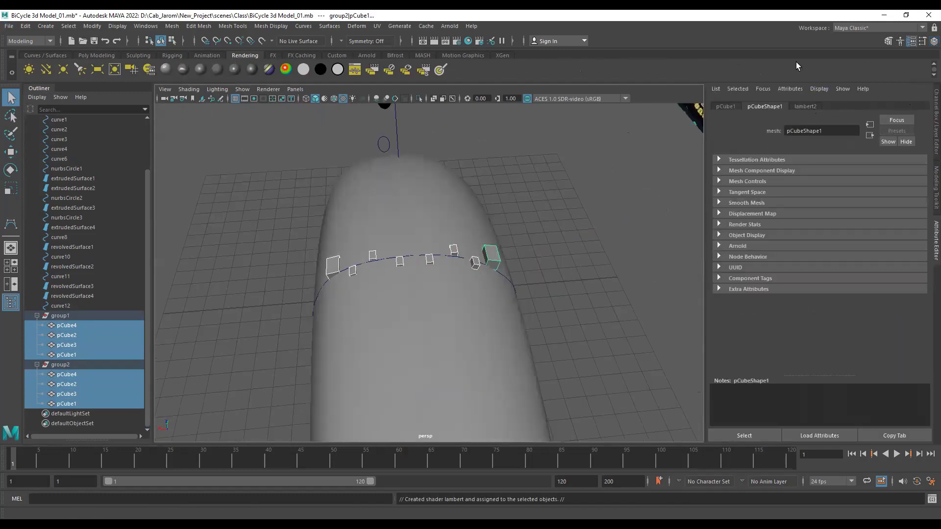
# Set the Color of the lambert2 material on the tread blocks to black.
pyautogui.click(803, 107)
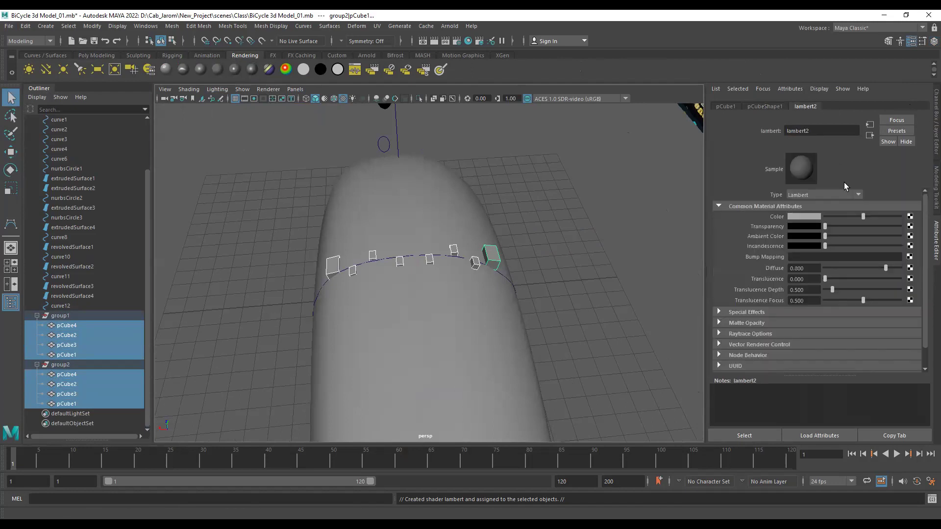
pyautogui.moveTo(844, 214); pyautogui.dragTo(823, 217)
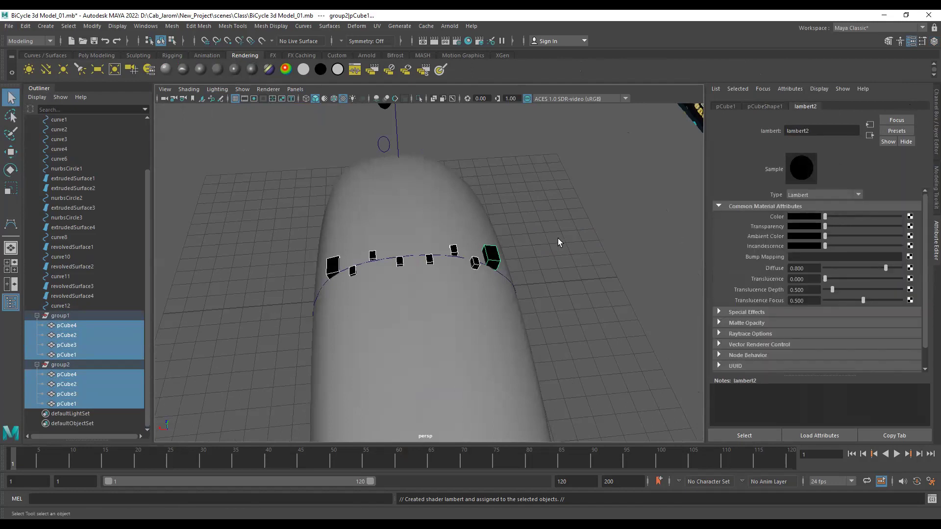
pyautogui.moveTo(535, 240)
pyautogui.keyDown('alt'); pyautogui.mouseDown()
pyautogui.moveTo(552, 231)
pyautogui.moveTo(553, 239)
pyautogui.mouseUp(); pyautogui.keyUp('alt')
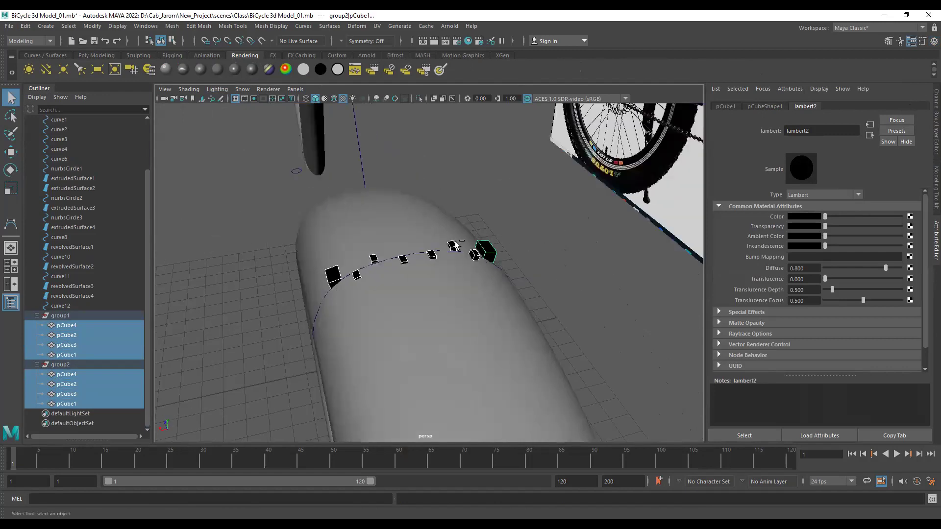
# Combine the eight black tread blocks into one new group and select that group.
pyautogui.hotkey('ctrl', 'g')
pyautogui.click(51, 375)
pyautogui.keyDown('ctrl'); pyautogui.click(75, 385); pyautogui.keyUp('ctrl')
pyautogui.click(72, 395)
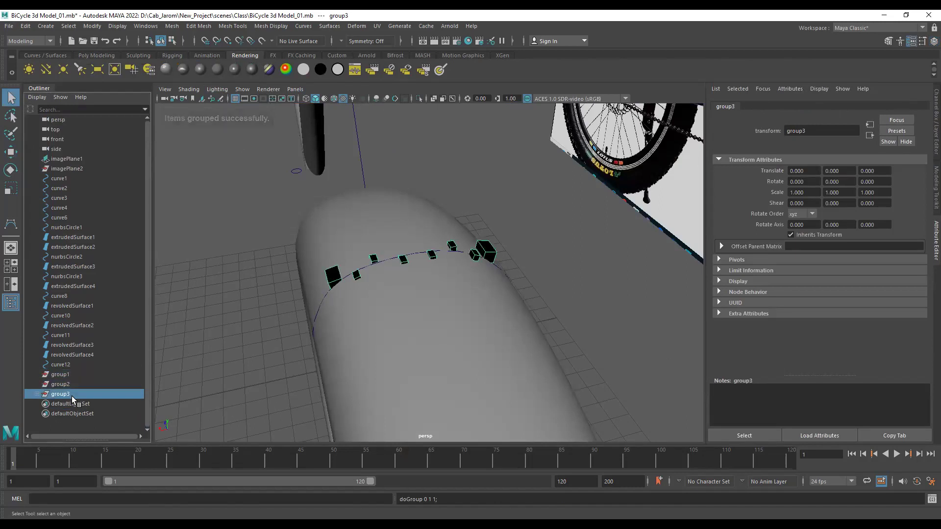
# In the side view, move the pivot of group3 from the origin to the hub of the front wheel.
pyautogui.press('w')
pyautogui.scroll(-4, 562, 301)
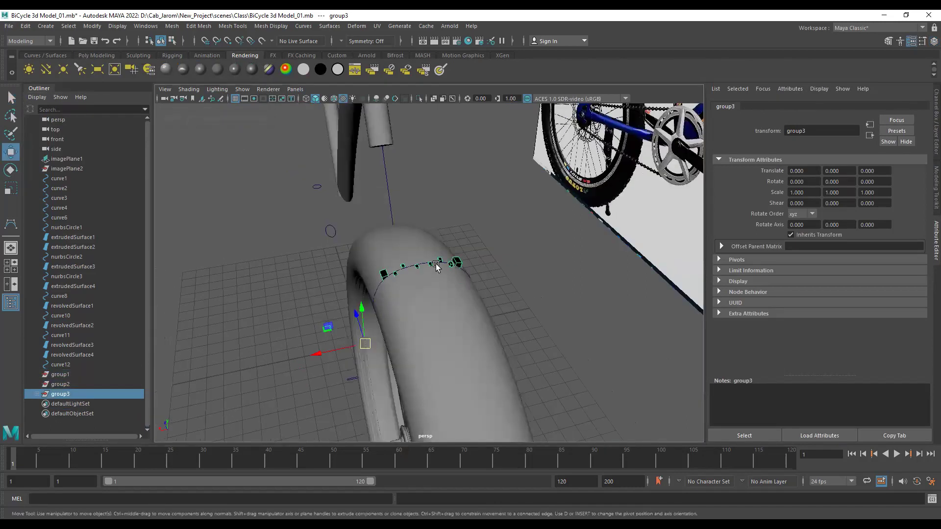
pyautogui.scroll(2, 392, 276)
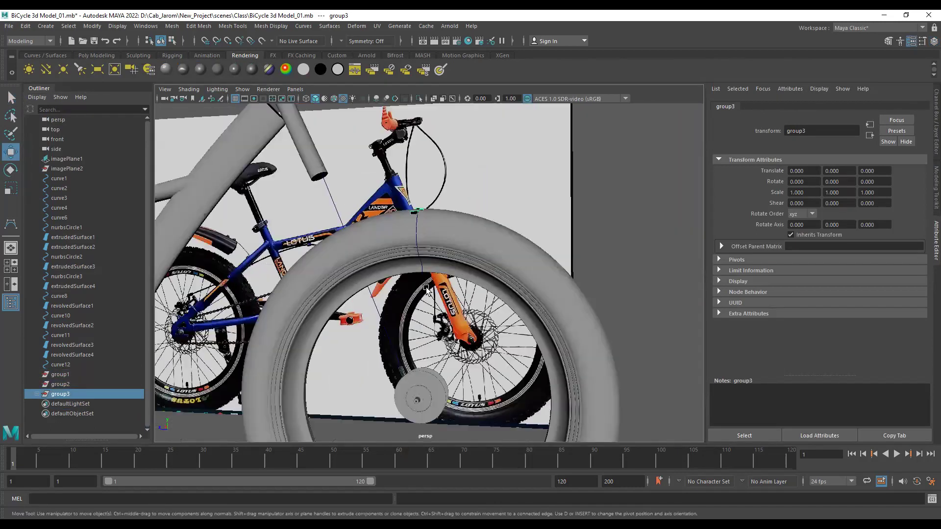
pyautogui.press('space')
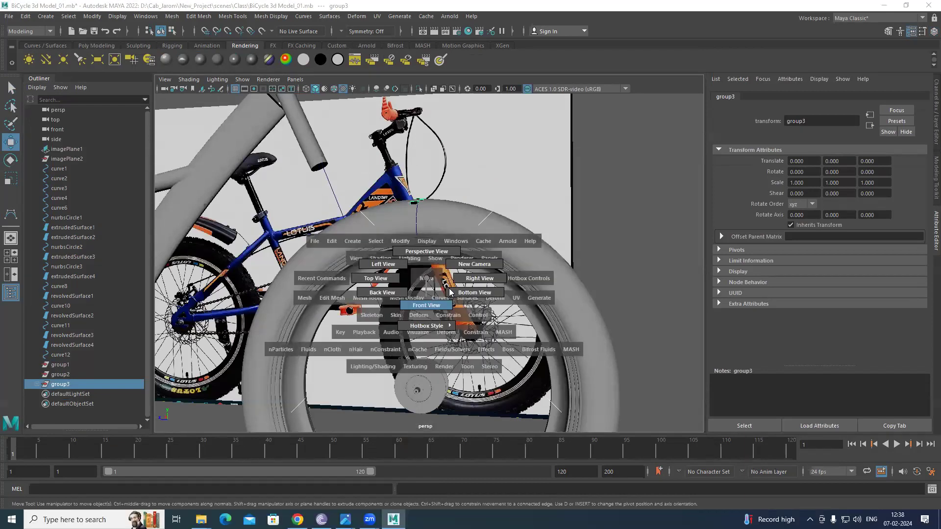
pyautogui.click(461, 279)
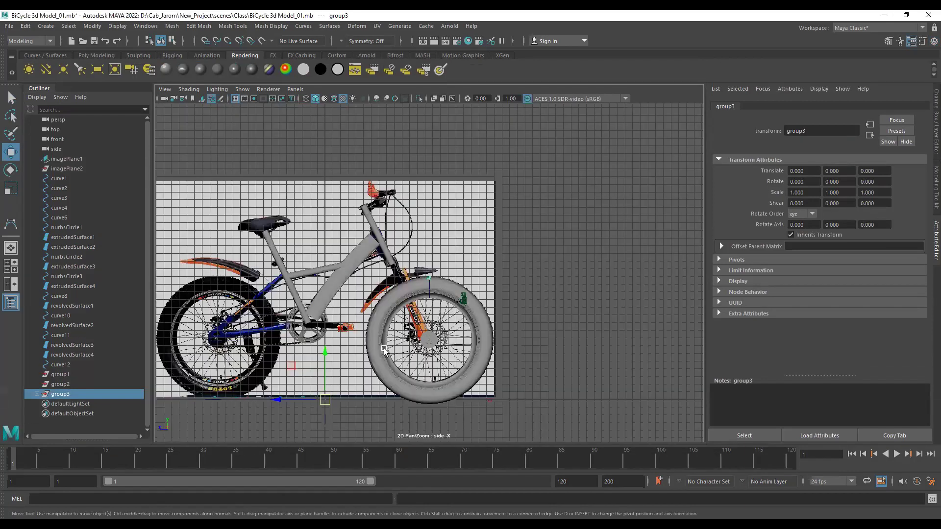
pyautogui.scroll(2, 319, 303)
pyautogui.keyDown('alt'); pyautogui.moveTo(278, 384); pyautogui.dragTo(276, 285, button='middle'); pyautogui.keyUp('alt')
pyautogui.scroll(2, 294, 366)
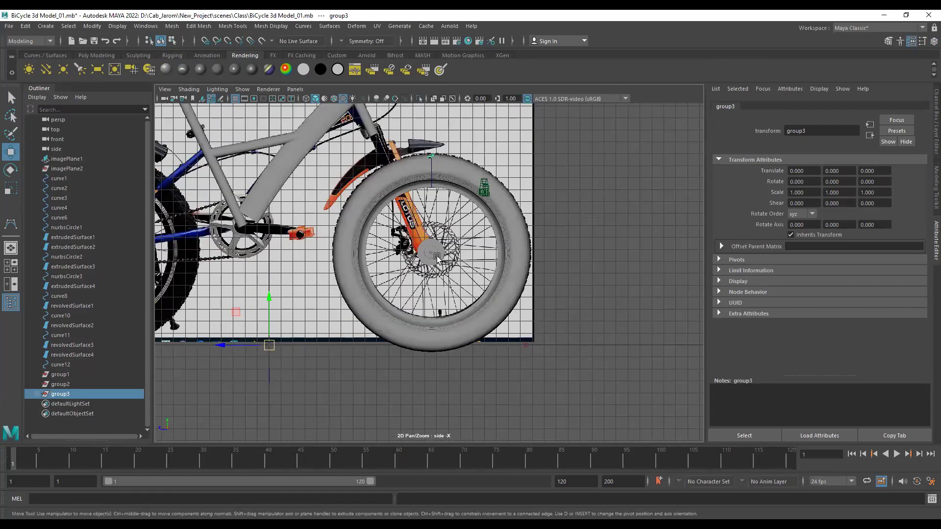
pyautogui.scroll(3, 387, 336)
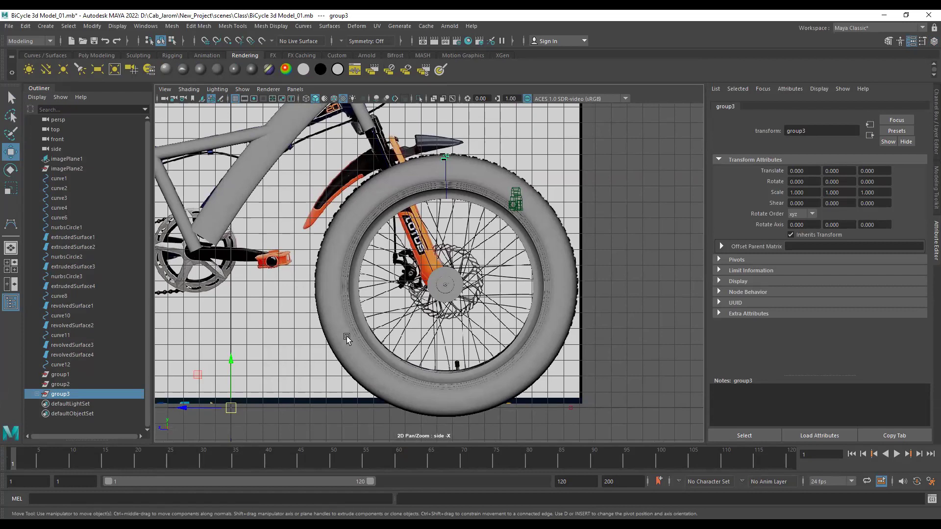
pyautogui.press('d')
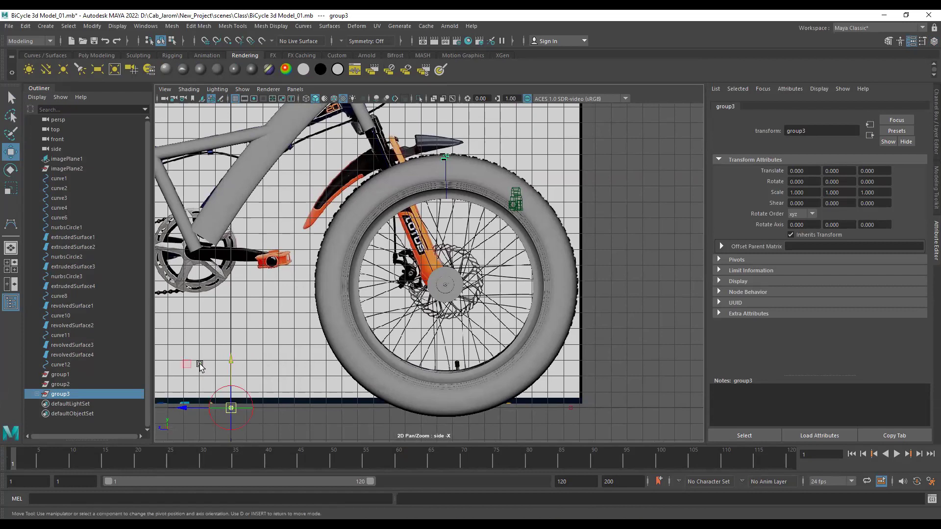
pyautogui.moveTo(187, 364); pyautogui.dragTo(401, 241)
pyautogui.press('d')
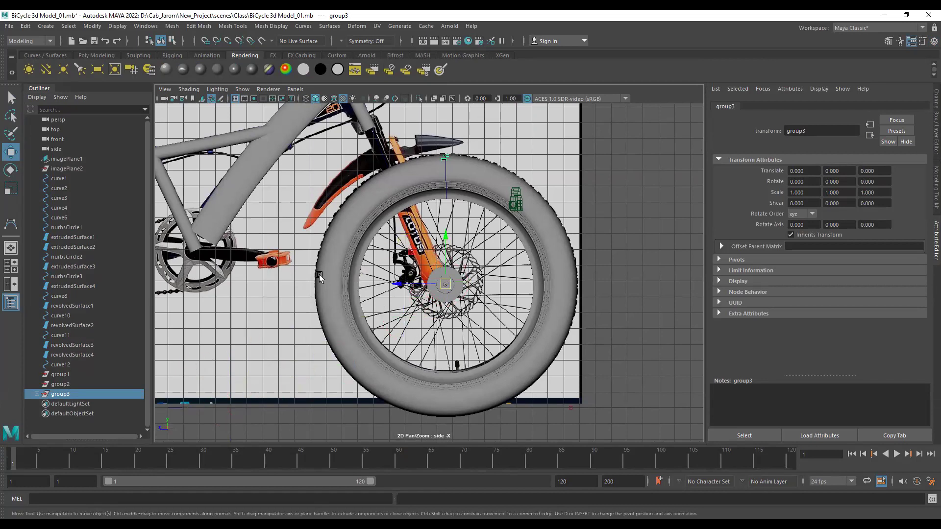
# Fine-tune the pivot of group3 so it sits exactly on the centre of the wheel hub.
pyautogui.scroll(3, 658, 326)
pyautogui.scroll(3, 500, 272)
pyautogui.scroll(2, 438, 344)
pyautogui.press('d')
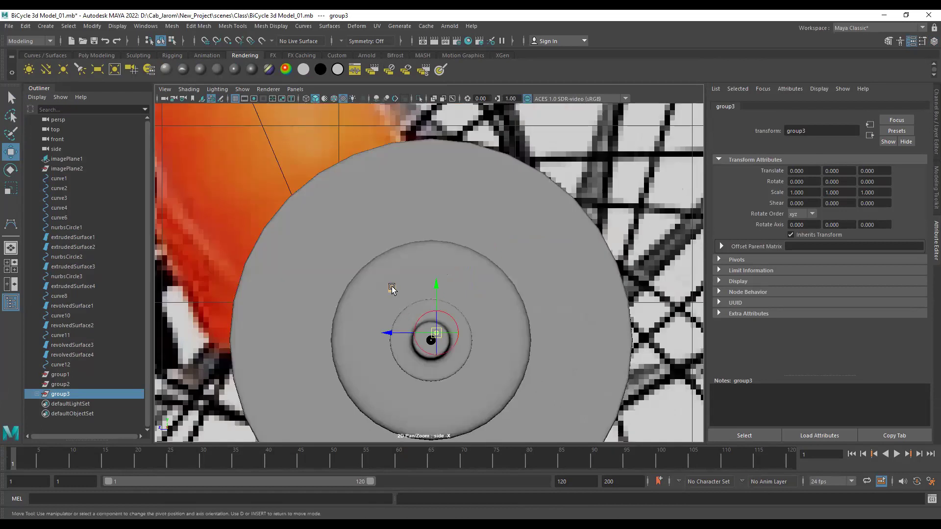
pyautogui.moveTo(392, 288); pyautogui.dragTo(386, 296, button='middle')
pyautogui.press('d')
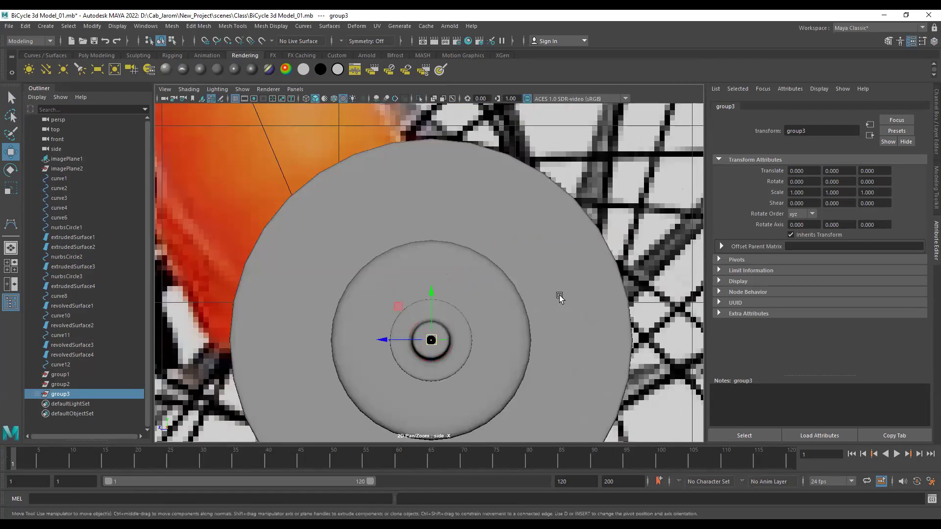
# Duplicate the tread group group3 in the perspective view and rotate the copy -2.99 degrees in X around the wheel hub.
pyautogui.scroll(-3, 324, 223)
pyautogui.scroll(-2, 413, 236)
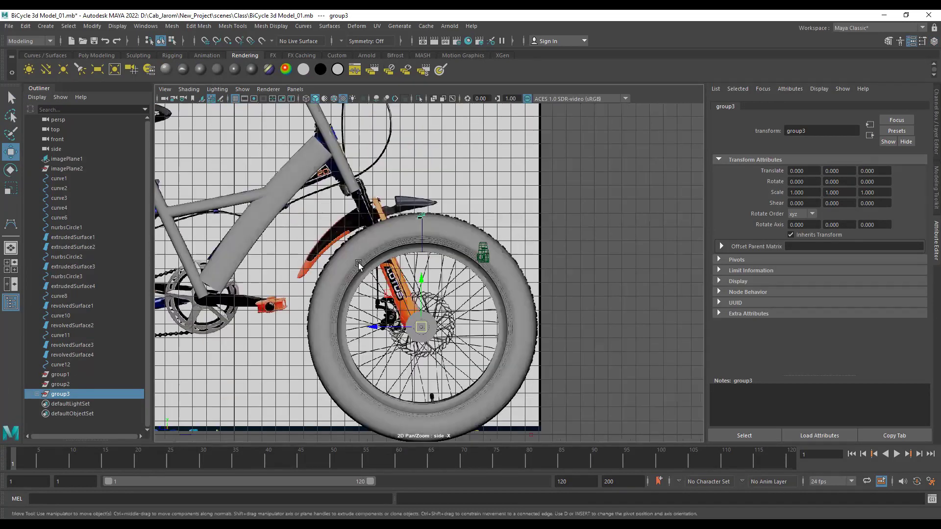
pyautogui.keyDown('alt'); pyautogui.moveTo(428, 245); pyautogui.dragTo(425, 224, button='middle'); pyautogui.keyUp('alt')
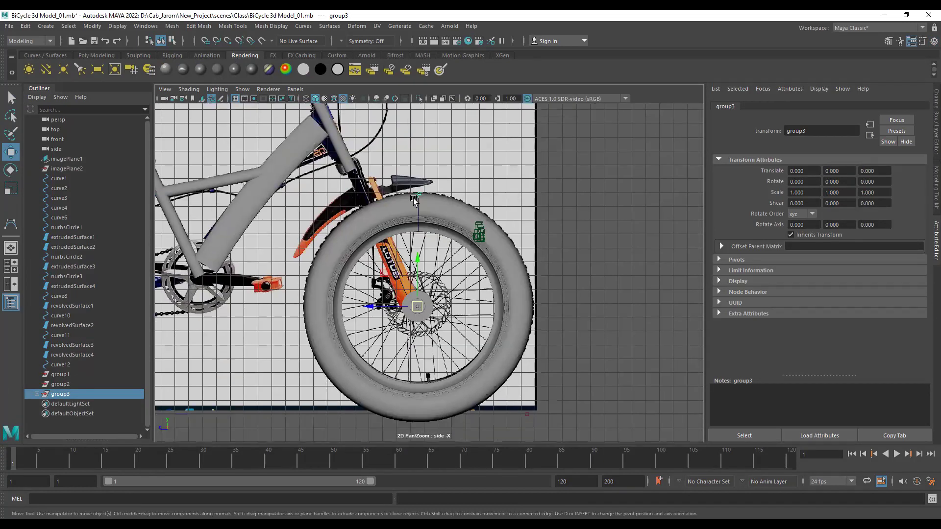
pyautogui.press('space')
pyautogui.press('space')
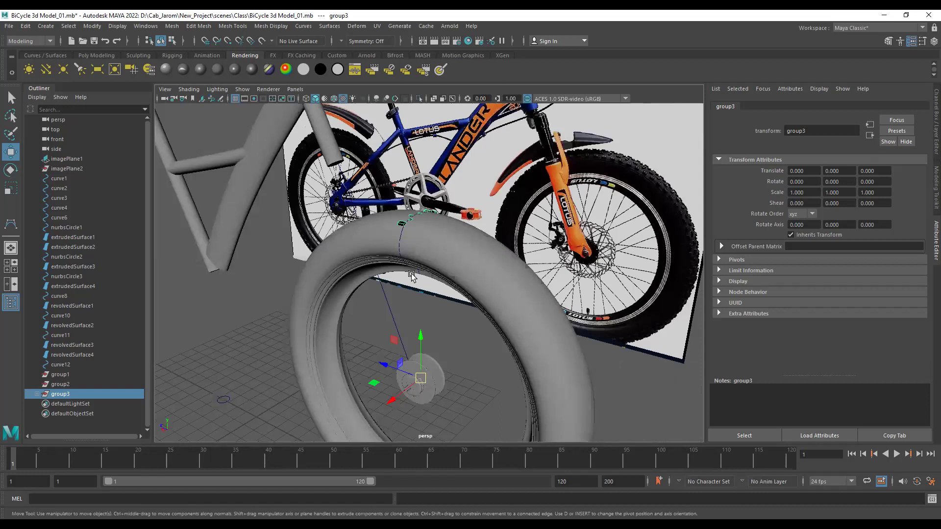
pyautogui.scroll(4, 427, 278)
pyautogui.scroll(1, 431, 279)
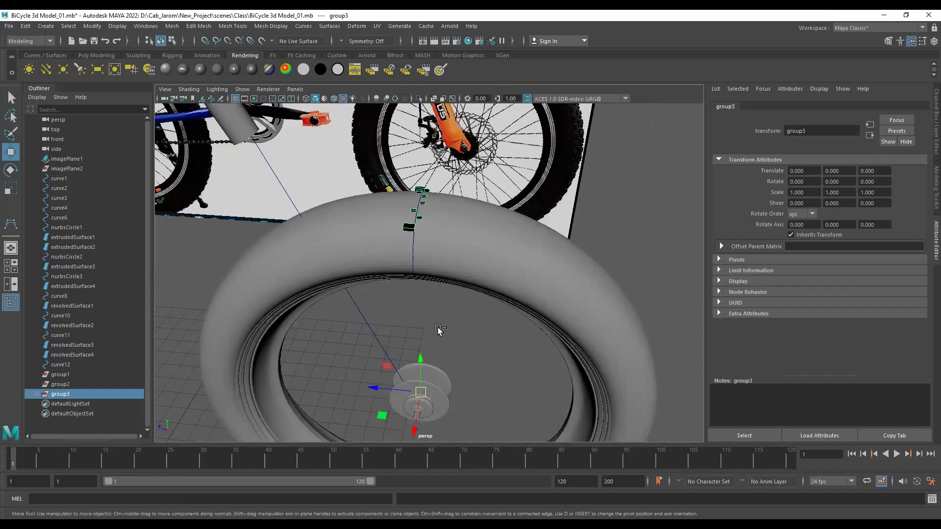
pyautogui.hotkey('ctrl', 'd')
pyautogui.press('e')
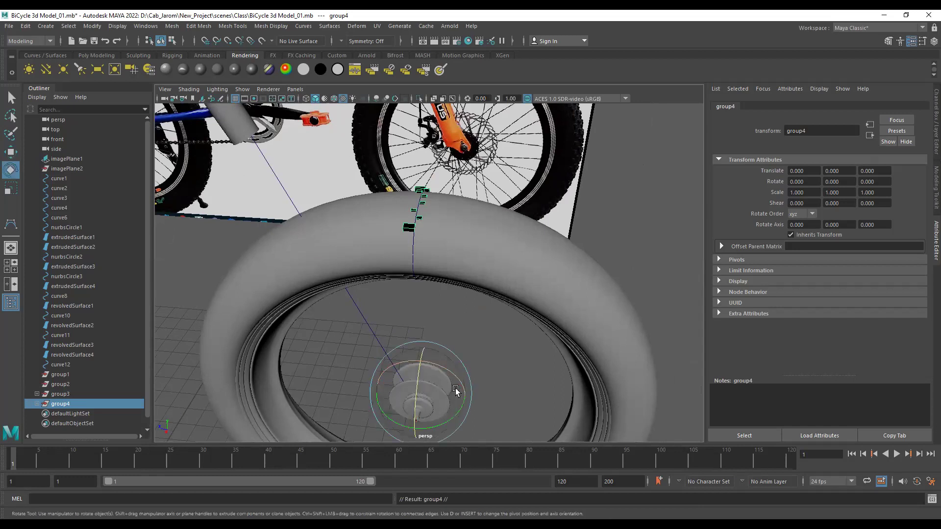
pyautogui.moveTo(443, 367); pyautogui.dragTo(445, 369)
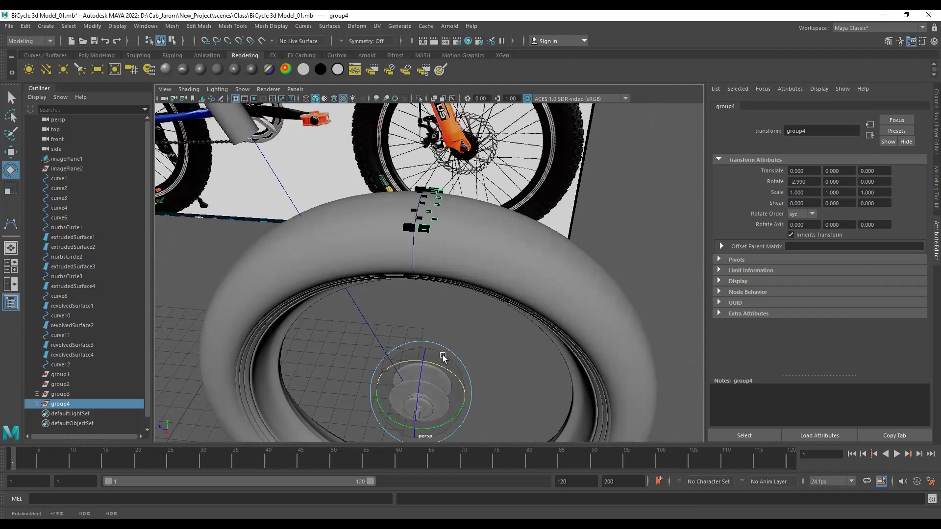
# Repeat the duplication with the same rotation offset, spreading tread rows around the tyre until the copies reach group82.
pyautogui.hotkey('shift', 'd')
pyautogui.hotkey('shift', 'd')
pyautogui.hotkey('shift', 'd')
pyautogui.hotkey('shift', 'd')
pyautogui.hotkey('shift', 'd')
pyautogui.hotkey('shift', 'd')
pyautogui.hotkey('shift', 'd')
pyautogui.hotkey('shift', 'd')
pyautogui.hotkey('shift', 'd')
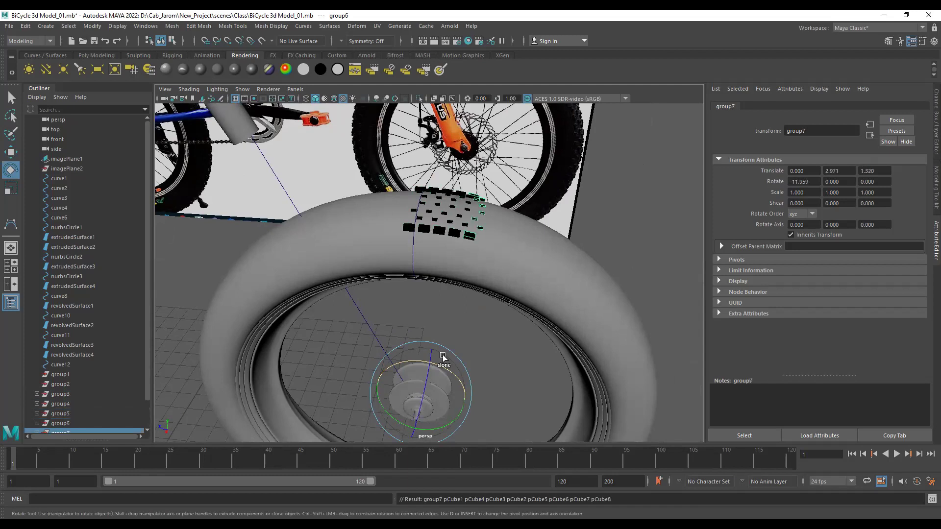
pyautogui.hotkey('shift', 'd')
pyautogui.hotkey('shift', 'd')
pyautogui.hotkey('shift', 'd')
pyautogui.hotkey('shift', 'd')
pyautogui.hotkey('shift', 'd')
pyautogui.hotkey('shift', 'd')
pyautogui.hotkey('shift', 'd')
pyautogui.hotkey('shift', 'd')
pyautogui.hotkey('shift', 'd')
pyautogui.hotkey('shift', 'd')
pyautogui.hotkey('shift', 'd')
pyautogui.hotkey('shift', 'd')
pyautogui.hotkey('shift', 'd')
pyautogui.hotkey('shift', 'd')
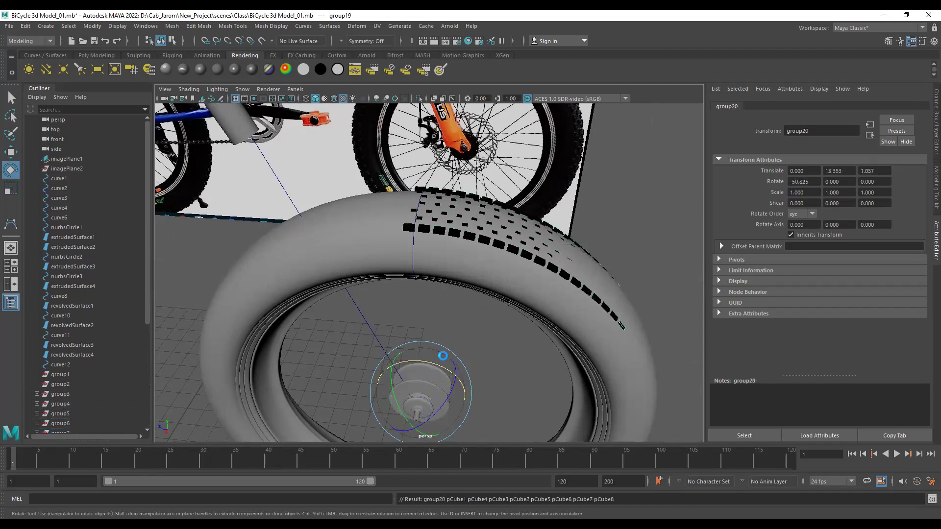
pyautogui.hotkey('shift', 'd')
pyautogui.hotkey('shift', 'd')
pyautogui.hotkey('shift', 'd')
pyautogui.hotkey('shift', 'd')
pyautogui.hotkey('shift', 'd')
pyautogui.hotkey('shift', 'd')
pyautogui.hotkey('shift', 'd')
pyautogui.hotkey('shift', 'd')
pyautogui.hotkey('shift', 'd')
pyautogui.hotkey('shift', 'd')
pyautogui.hotkey('shift', 'd')
pyautogui.hotkey('shift', 'd')
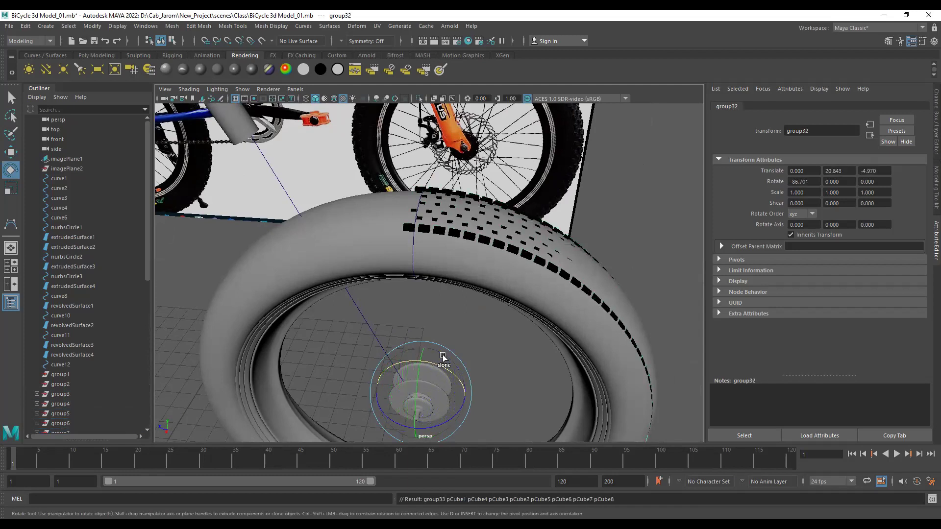
pyautogui.hotkey('shift', 'd')
pyautogui.hotkey('shift', 'd')
pyautogui.hotkey('shift', 'd')
pyautogui.hotkey('shift', 'd')
pyautogui.hotkey('shift', 'd')
pyautogui.hotkey('shift', 'd')
pyautogui.hotkey('shift', 'd')
pyautogui.hotkey('shift', 'd')
pyautogui.hotkey('shift', 'd')
pyautogui.hotkey('shift', 'd')
pyautogui.hotkey('shift', 'd')
pyautogui.hotkey('shift', 'd')
pyautogui.hotkey('shift', 'd')
pyautogui.hotkey('shift', 'd')
pyautogui.hotkey('shift', 'd')
pyautogui.hotkey('shift', 'd')
pyautogui.hotkey('shift', 'd')
pyautogui.hotkey('shift', 'd')
pyautogui.hotkey('shift', 'd')
pyautogui.hotkey('shift', 'd')
pyautogui.hotkey('shift', 'd')
pyautogui.hotkey('shift', 'd')
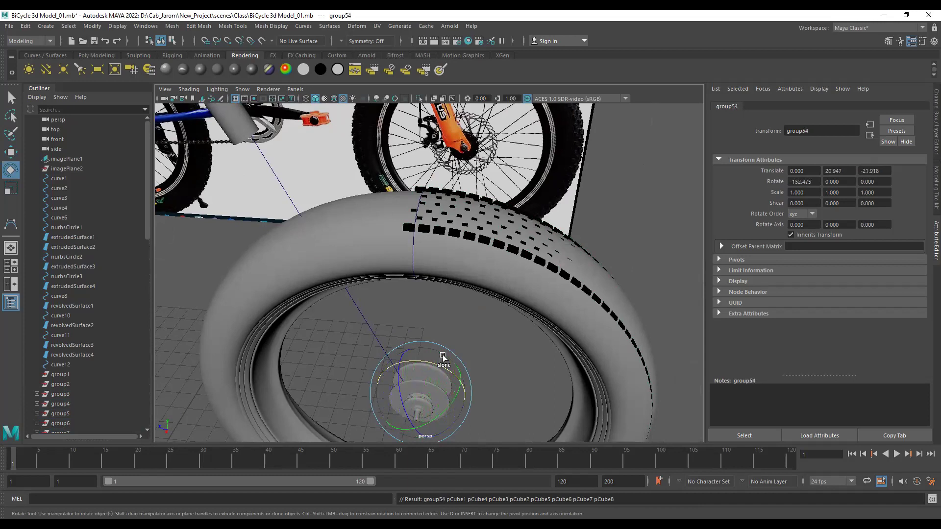
pyautogui.hotkey('shift', 'd')
pyautogui.hotkey('shift', 'd')
pyautogui.hotkey('shift', 'd')
pyautogui.hotkey('shift', 'd')
pyautogui.hotkey('shift', 'd')
pyautogui.hotkey('shift', 'd')
pyautogui.hotkey('shift', 'd')
pyautogui.hotkey('shift', 'd')
pyautogui.hotkey('shift', 'd')
pyautogui.hotkey('shift', 'd')
pyautogui.hotkey('shift', 'd')
pyautogui.hotkey('shift', 'd')
pyautogui.hotkey('shift', 'd')
pyautogui.hotkey('shift', 'd')
pyautogui.hotkey('shift', 'd')
pyautogui.hotkey('shift', 'd')
pyautogui.hotkey('shift', 'd')
pyautogui.hotkey('shift', 'd')
pyautogui.hotkey('shift', 'd')
pyautogui.hotkey('shift', 'd')
pyautogui.hotkey('shift', 'd')
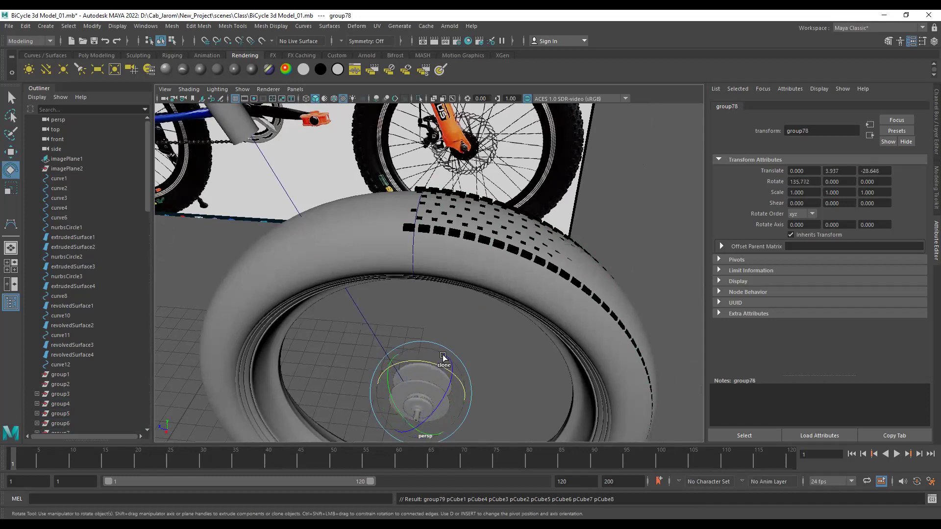
# Delete all the rotated tread copies, group4 through group82, keeping only the original group3.
pyautogui.keyDown('alt'); pyautogui.moveTo(443, 355); pyautogui.dragTo(389, 319, button='right'); pyautogui.keyUp('alt')
pyautogui.keyDown('alt'); pyautogui.moveTo(389, 319); pyautogui.dragTo(431, 311); pyautogui.keyUp('alt')
pyautogui.keyDown('alt'); pyautogui.moveTo(400, 329); pyautogui.dragTo(398, 248, button='middle'); pyautogui.keyUp('alt')
pyautogui.scroll(-20, 106, 367)
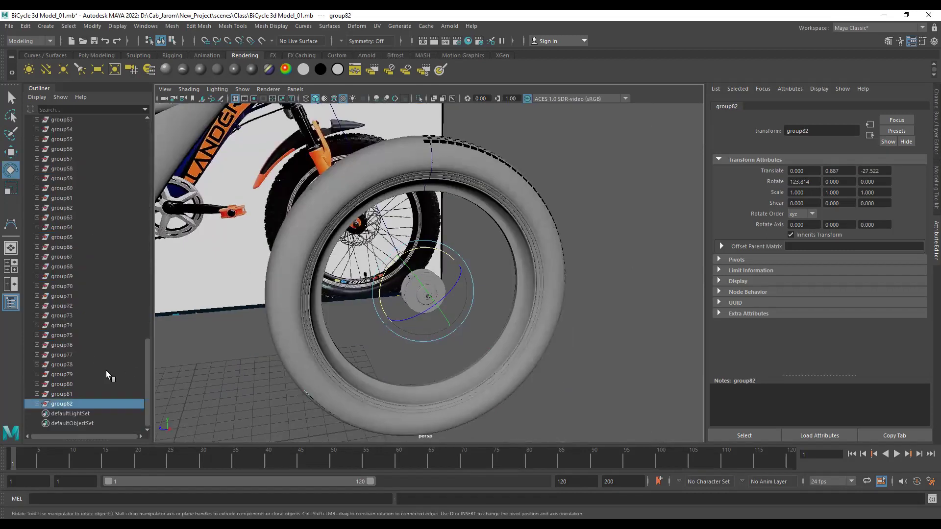
pyautogui.keyDown('alt'); pyautogui.moveTo(255, 368); pyautogui.dragTo(235, 377); pyautogui.keyUp('alt')
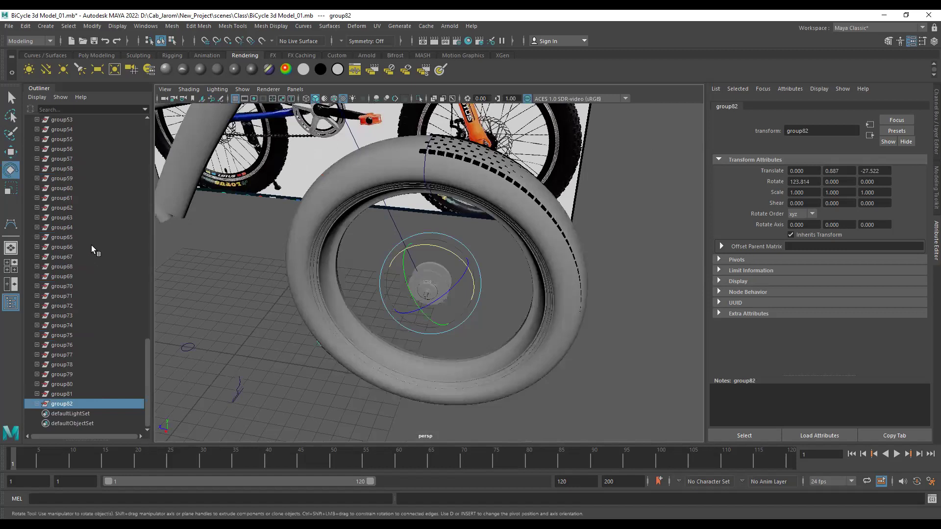
pyautogui.scroll(20, 92, 247)
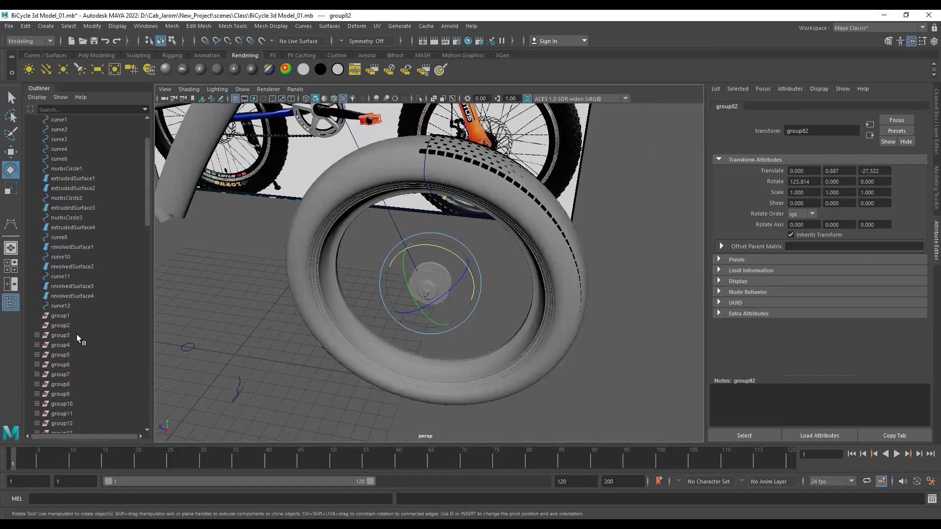
pyautogui.keyDown('shift'); pyautogui.click(71, 345); pyautogui.keyUp('shift')
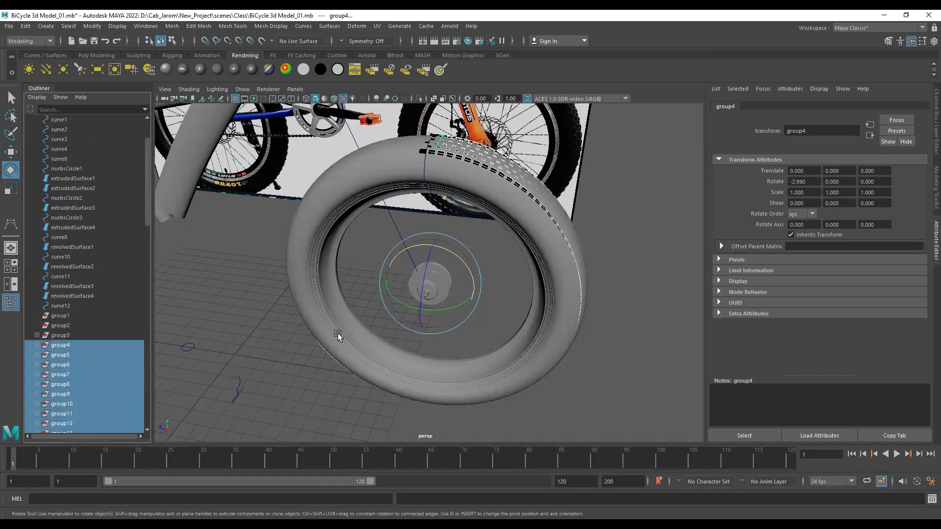
pyautogui.press('Delete')
# Select the tyre surface revolvedSurface1 and centre its pivot in the side view.
pyautogui.click(444, 173)
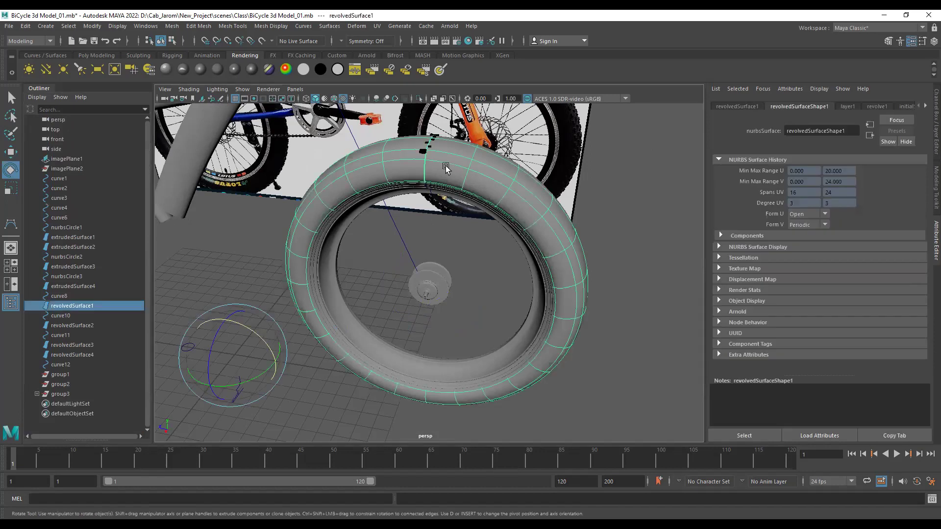
pyautogui.press('space')
pyautogui.press('space')
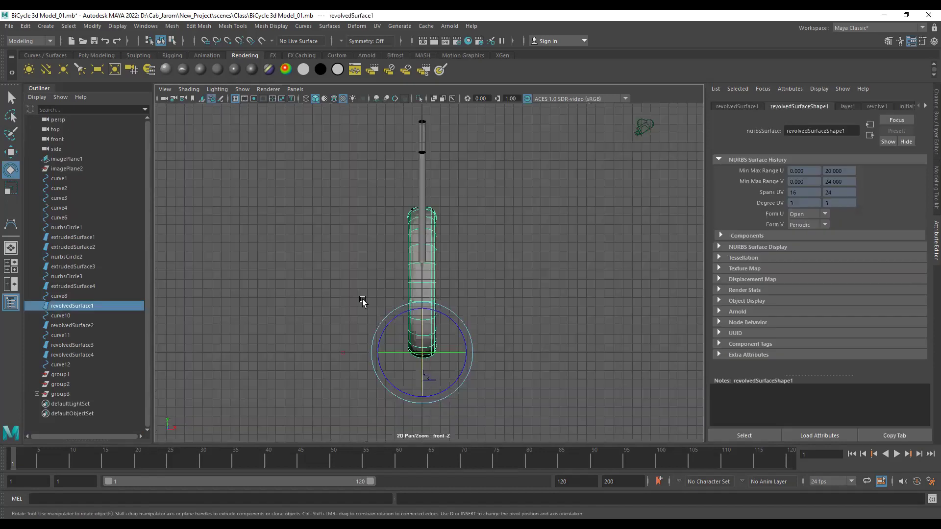
pyautogui.press('space')
pyautogui.press('space')
pyautogui.press('w')
pyautogui.scroll(2, 462, 228)
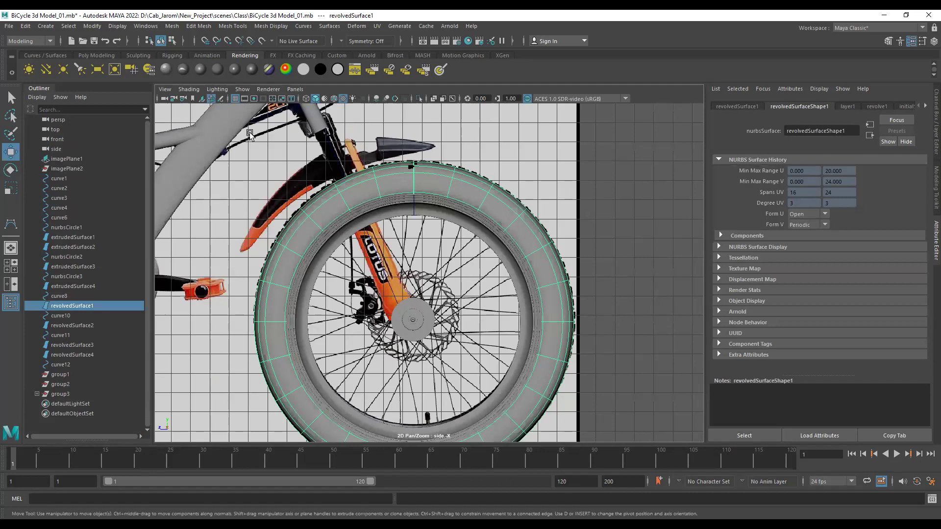
pyautogui.click(117, 28)
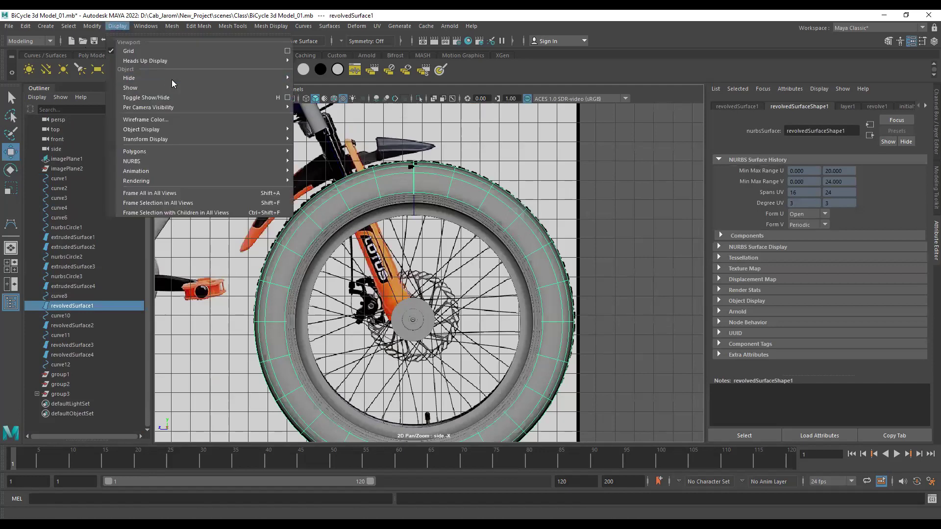
pyautogui.click(92, 27)
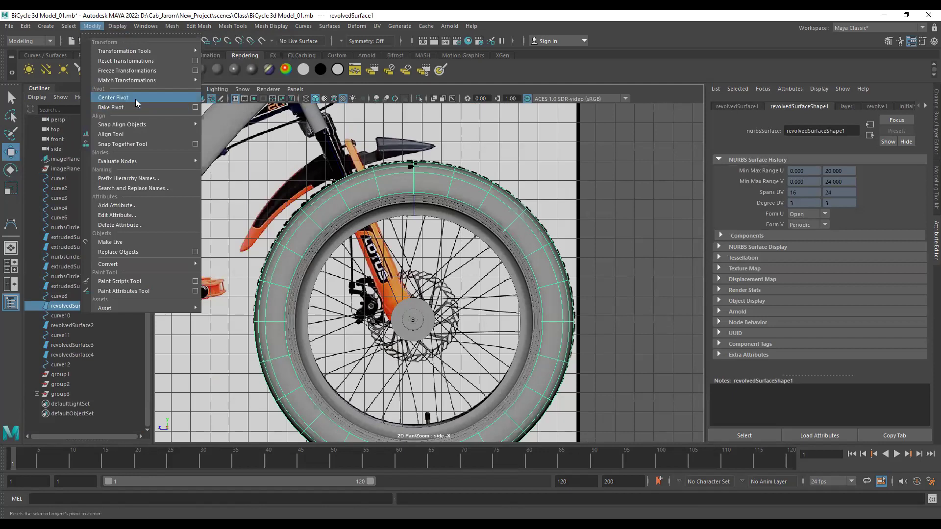
pyautogui.click(136, 99)
pyautogui.scroll(2, 366, 193)
pyautogui.scroll(3, 421, 382)
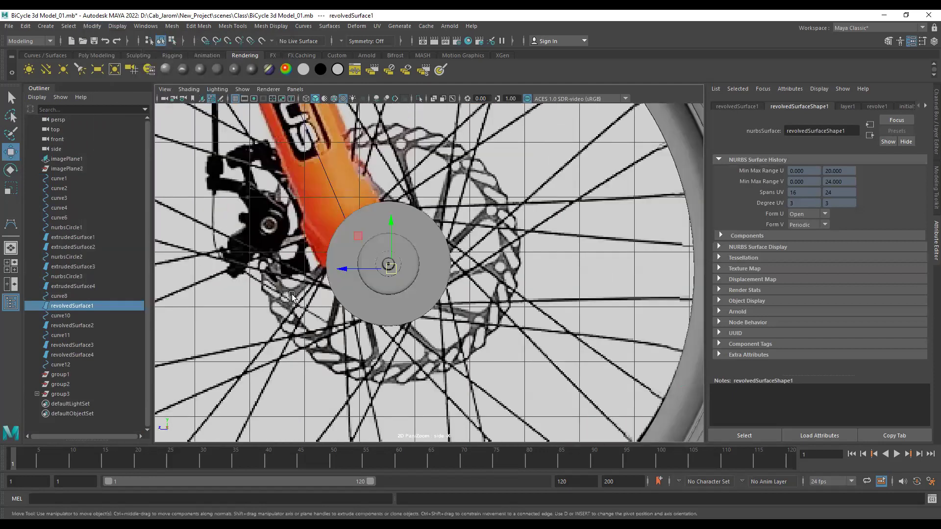
pyautogui.scroll(5, 396, 274)
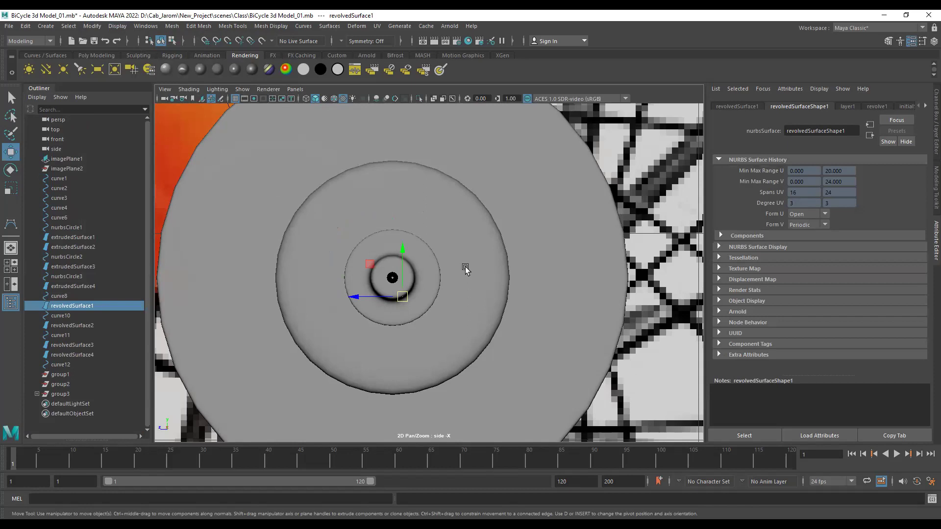
pyautogui.scroll(-8, 465, 269)
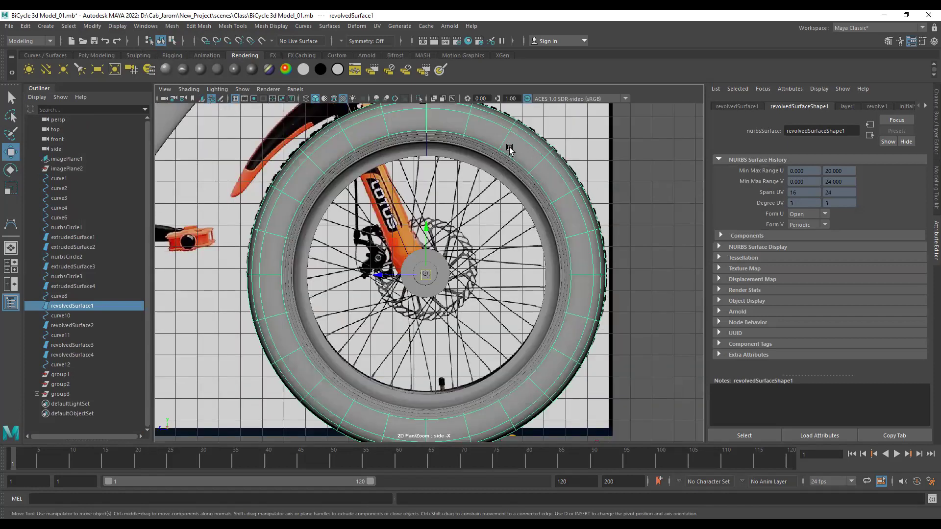
# Move the hub surfaces revolvedSurface3 and revolvedSurface4 together onto the tyre's centred pivot in the side view.
pyautogui.scroll(1, 416, 368)
pyautogui.scroll(5, 456, 250)
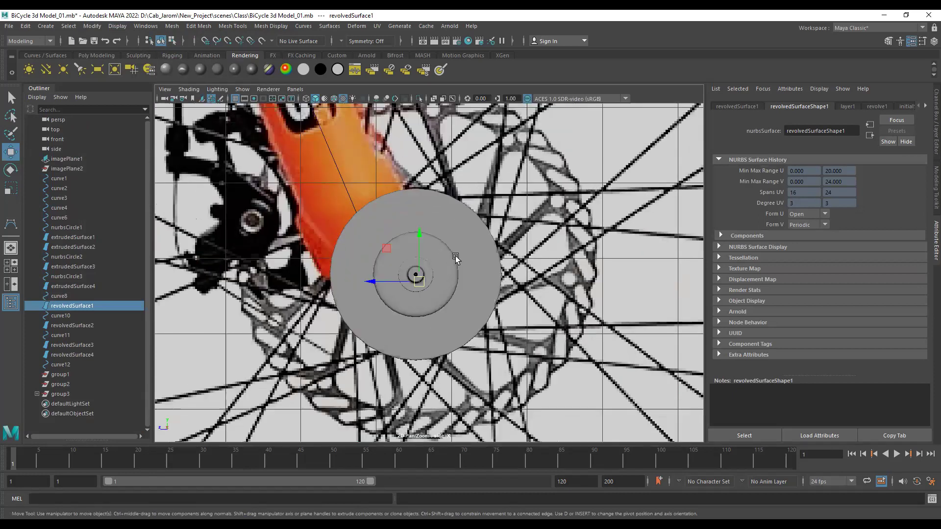
pyautogui.scroll(3, 452, 268)
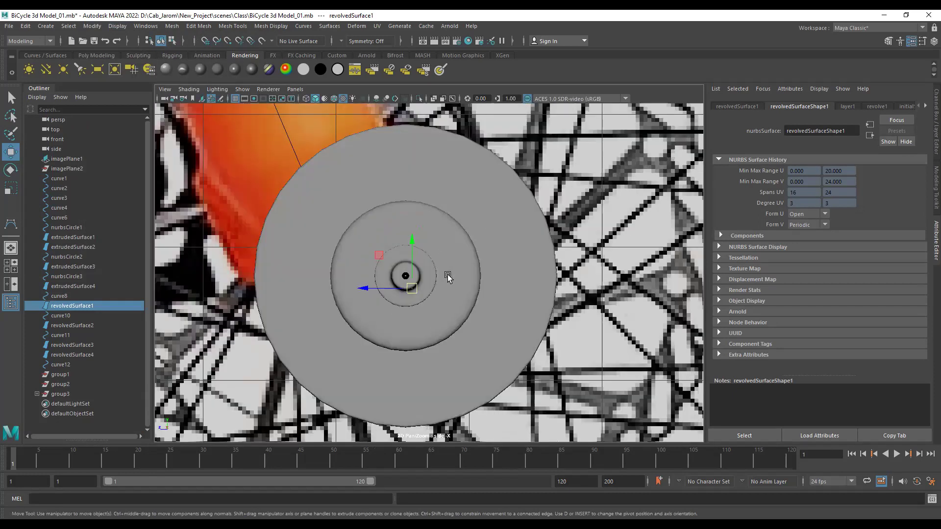
pyautogui.click(447, 276)
pyautogui.moveTo(407, 278); pyautogui.dragTo(422, 296)
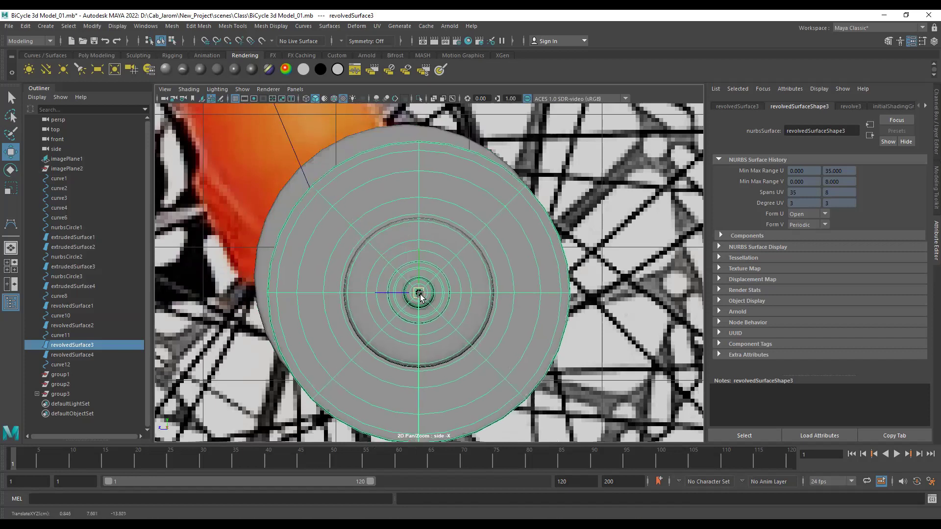
pyautogui.hotkey('ctrl', 'z')
pyautogui.keyDown('shift'); pyautogui.click(414, 141); pyautogui.keyUp('shift')
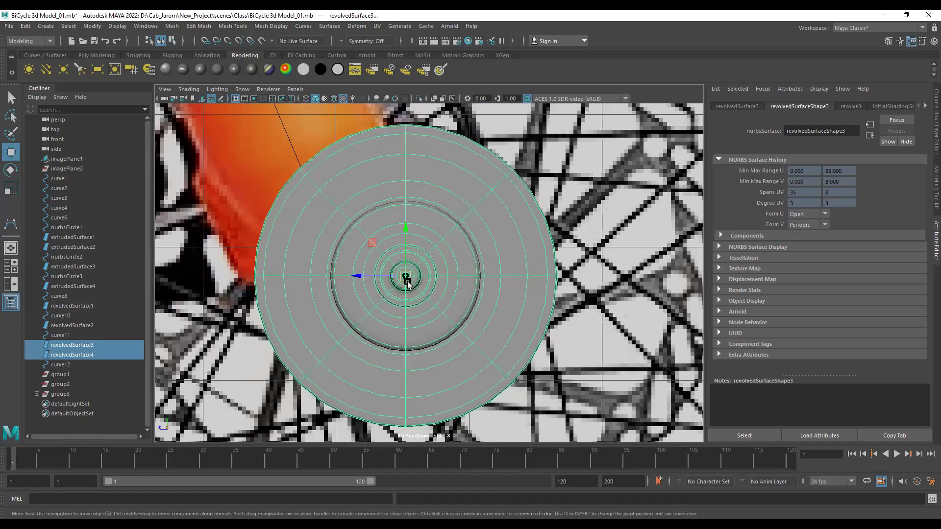
pyautogui.moveTo(405, 276); pyautogui.dragTo(419, 294)
# Align the tyre surface revolvedSurface1 to the centre of hub surface revolvedSurface3 on both side-view axes with the Align Tool.
pyautogui.scroll(-10, 509, 198)
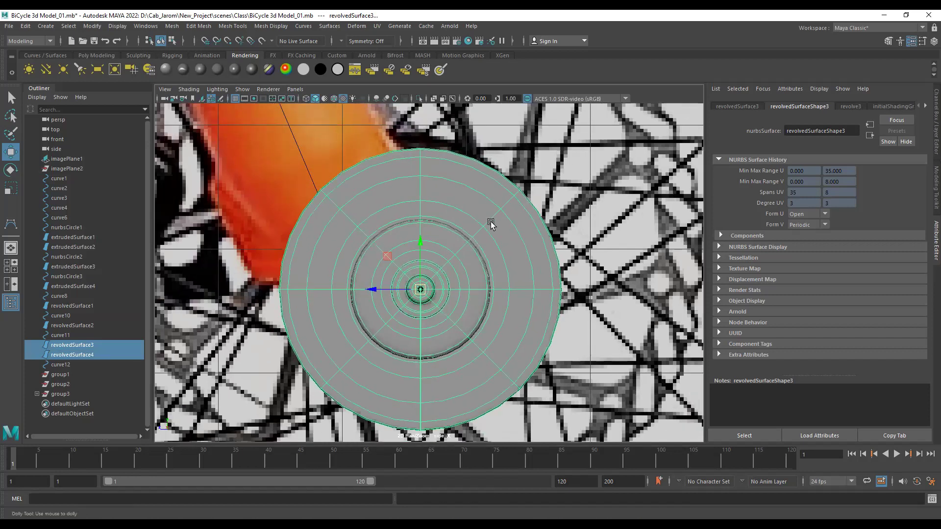
pyautogui.scroll(3, 545, 342)
pyautogui.click(545, 343)
pyautogui.scroll(10, 678, 413)
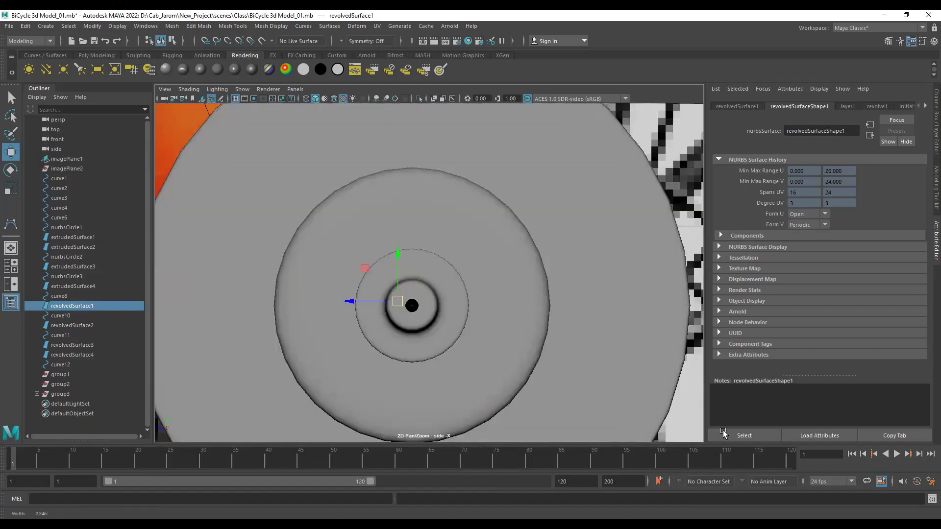
pyautogui.scroll(-10, 675, 412)
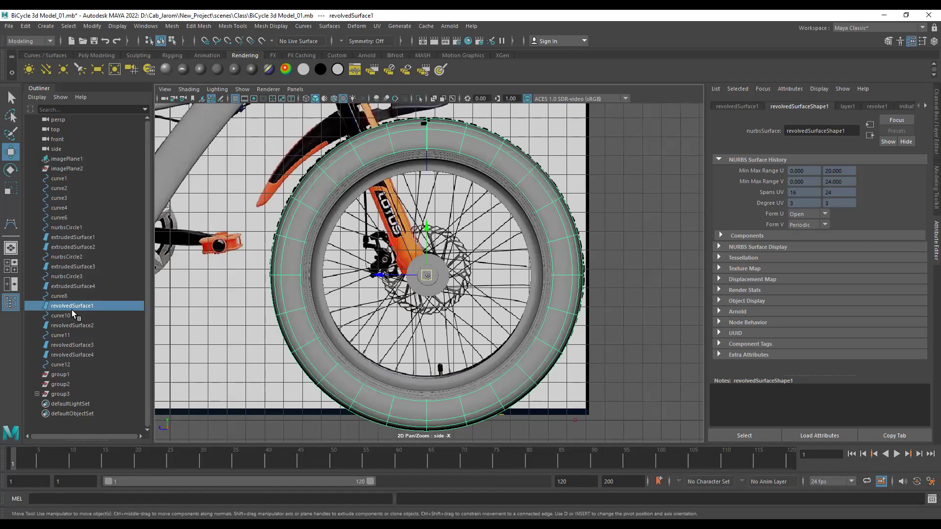
pyautogui.keyDown('shift'); pyautogui.click(433, 277); pyautogui.keyUp('shift')
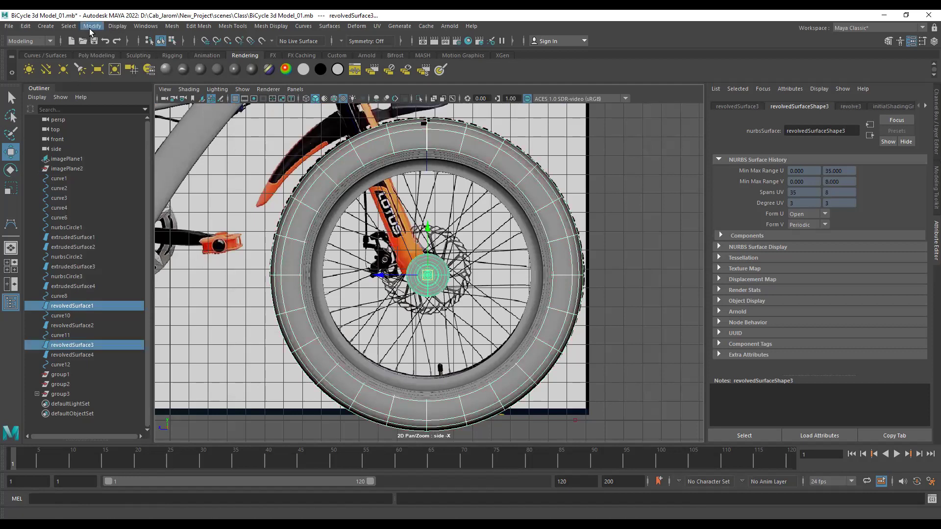
pyautogui.click(89, 28)
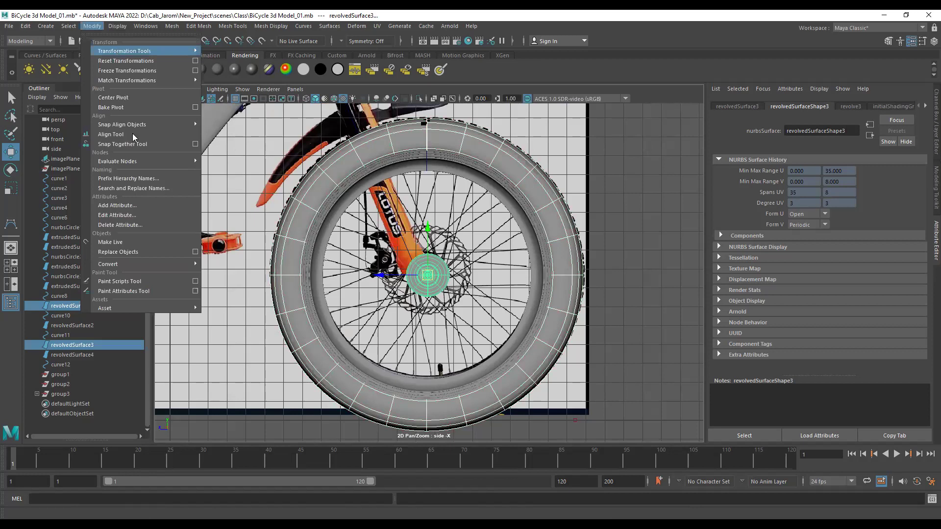
pyautogui.click(111, 134)
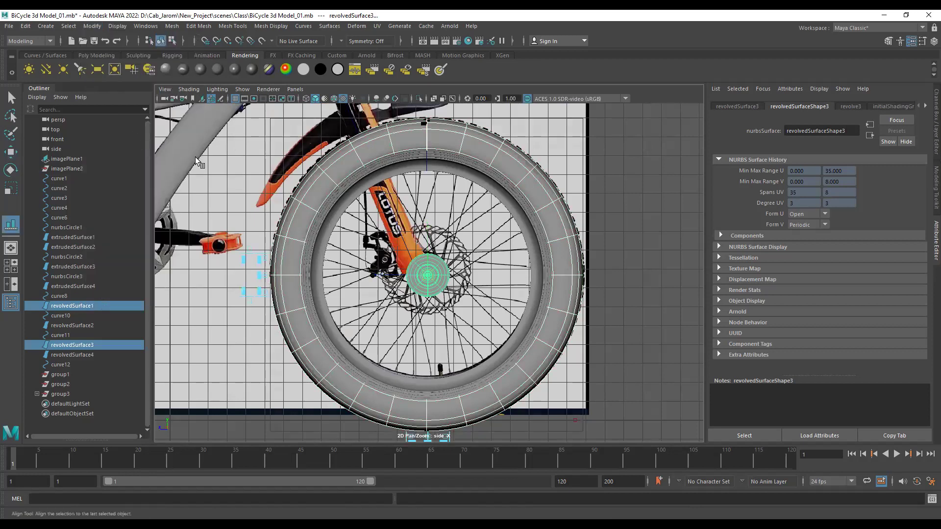
pyautogui.click(258, 275)
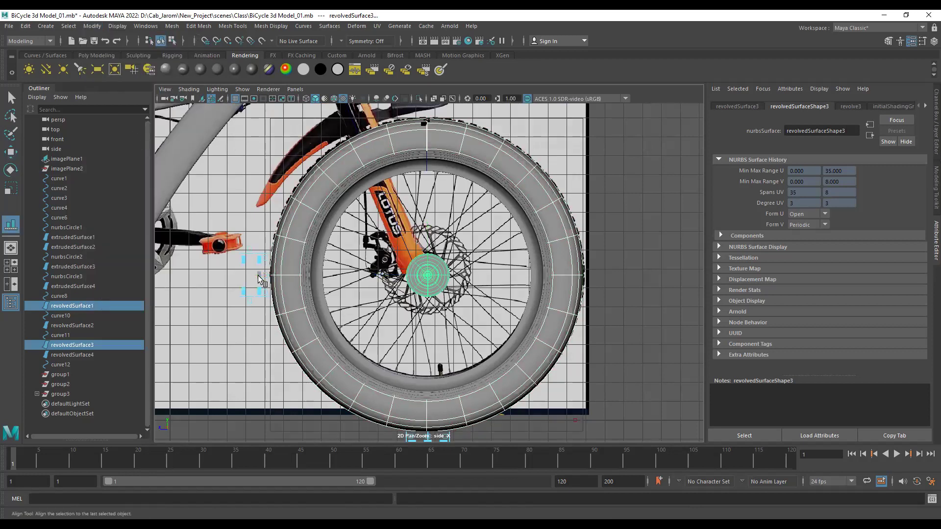
pyautogui.keyDown('alt'); pyautogui.moveTo(454, 375); pyautogui.dragTo(427, 280, button='middle'); pyautogui.keyUp('alt')
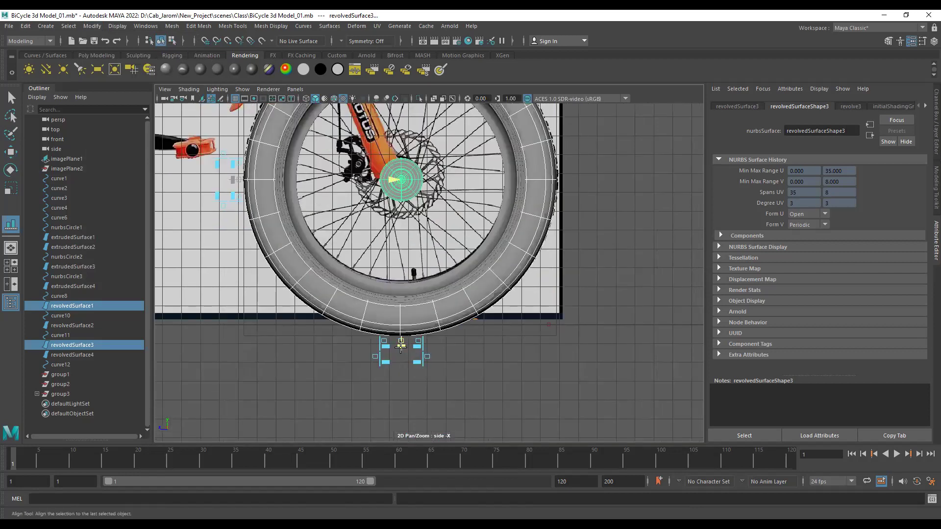
pyautogui.click(401, 344)
pyautogui.keyDown('alt'); pyautogui.moveTo(376, 229); pyautogui.dragTo(365, 292, button='middle'); pyautogui.keyUp('alt')
pyautogui.press('w')
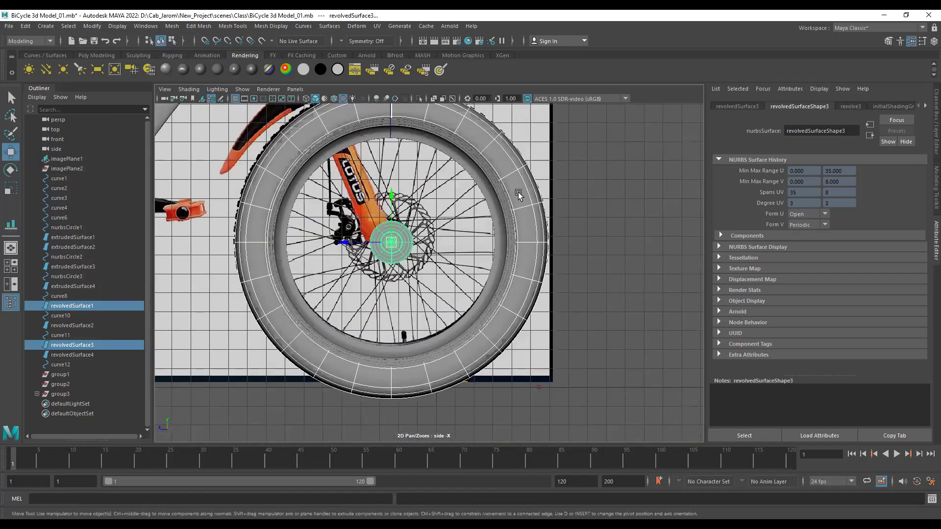
# Select the tyre surface and inspect its pivot against the hub centre in the side view.
pyautogui.click(519, 192)
pyautogui.scroll(3, 487, 321)
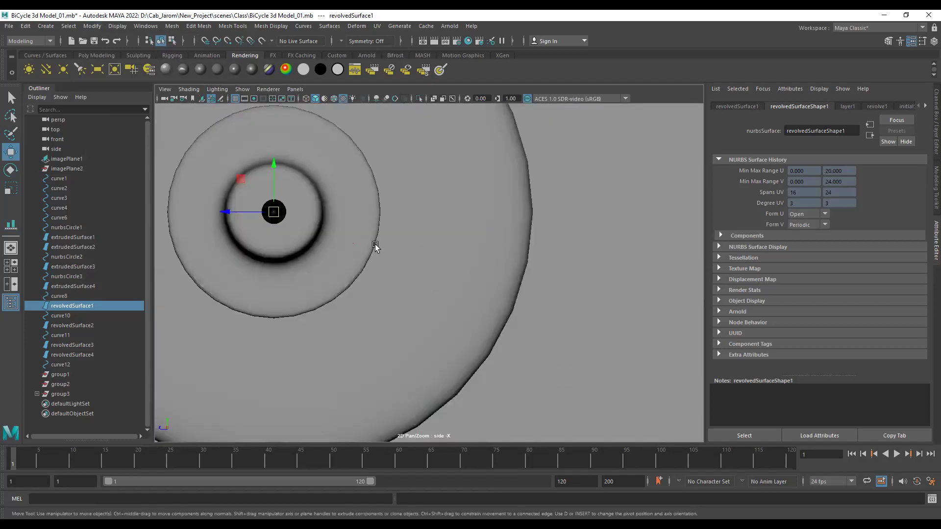
pyautogui.press('f')
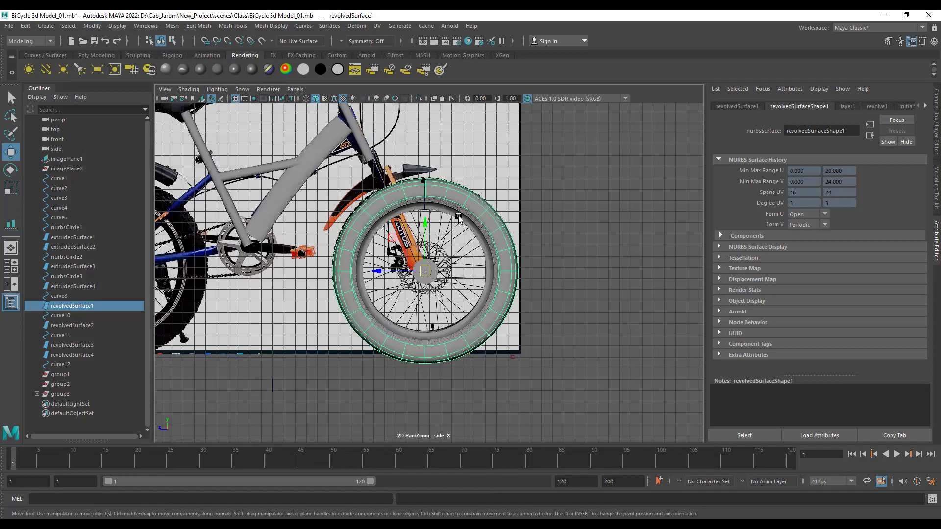
pyautogui.scroll(2, 458, 217)
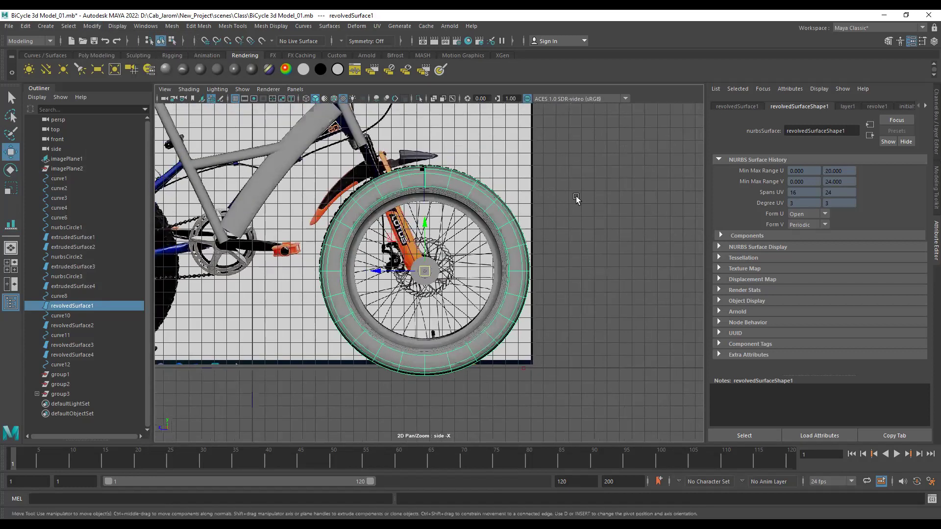
# Create a polygon cube and a polygon torus in the perspective view, place them in empty space beside the bicycle and select both.
pyautogui.press('space')
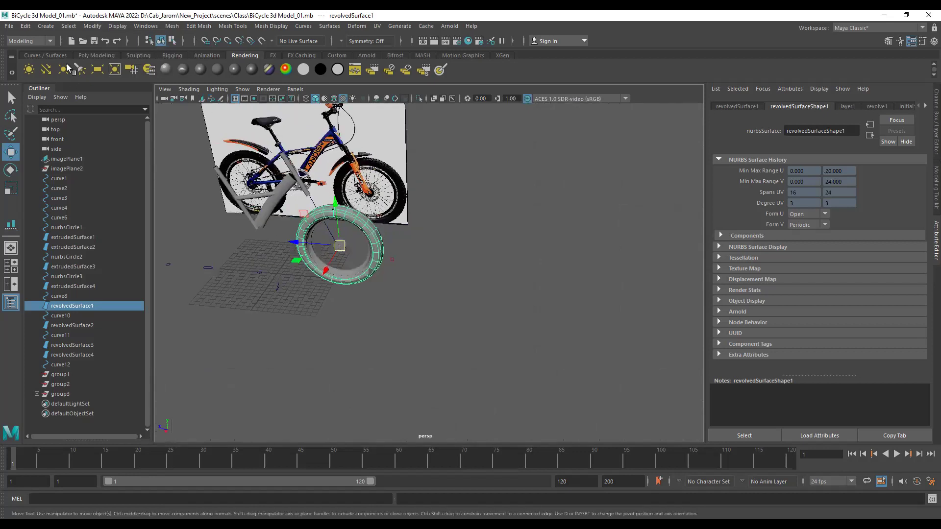
pyautogui.click(90, 55)
pyautogui.click(46, 69)
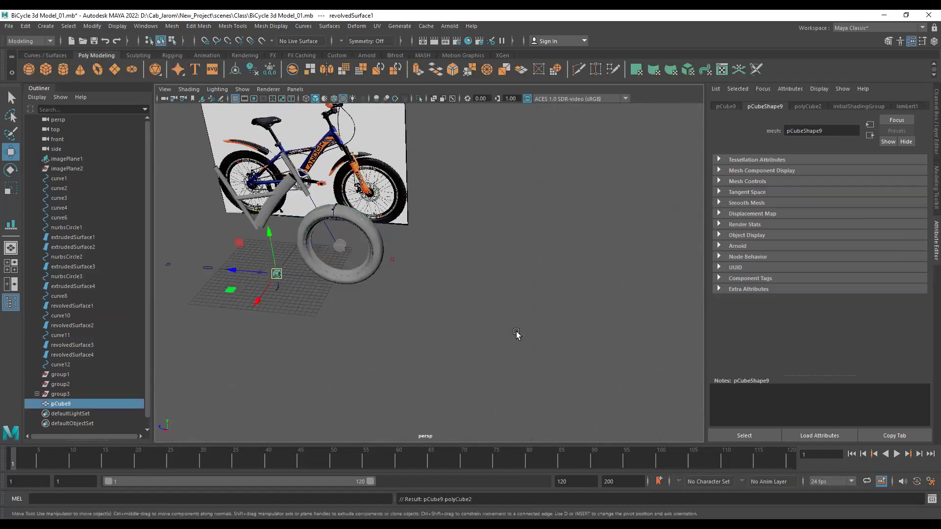
pyautogui.click(98, 69)
pyautogui.press('r')
pyautogui.moveTo(276, 274); pyautogui.dragTo(352, 277)
pyautogui.press('w')
pyautogui.moveTo(412, 274); pyautogui.dragTo(487, 292, button='middle')
pyautogui.keyDown('alt'); pyautogui.moveTo(563, 281); pyautogui.dragTo(557, 281, button='middle'); pyautogui.keyUp('alt')
pyautogui.keyDown('shift'); pyautogui.moveTo(556, 278); pyautogui.dragTo(586, 340); pyautogui.keyUp('shift')
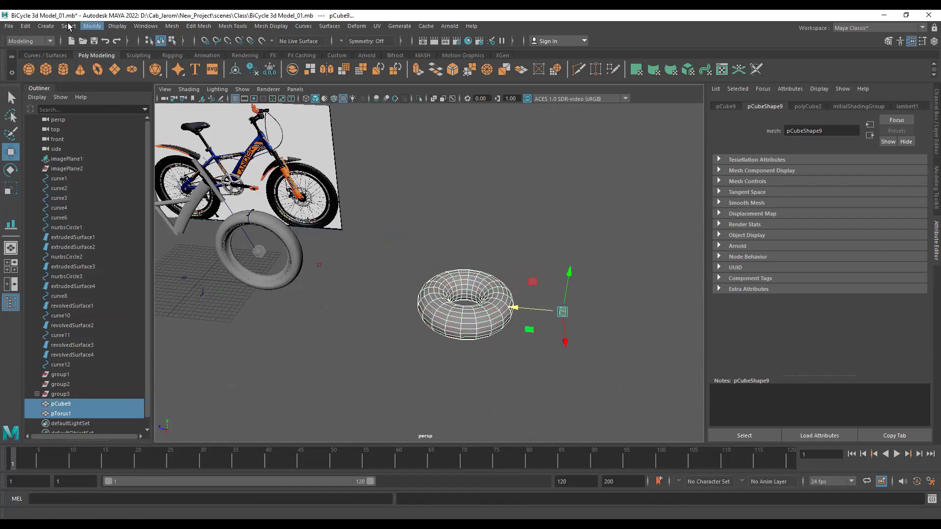
# Align the torus to the centre of the cube with the Align Tool so that the cube sits inside the ring.
pyautogui.click(91, 26)
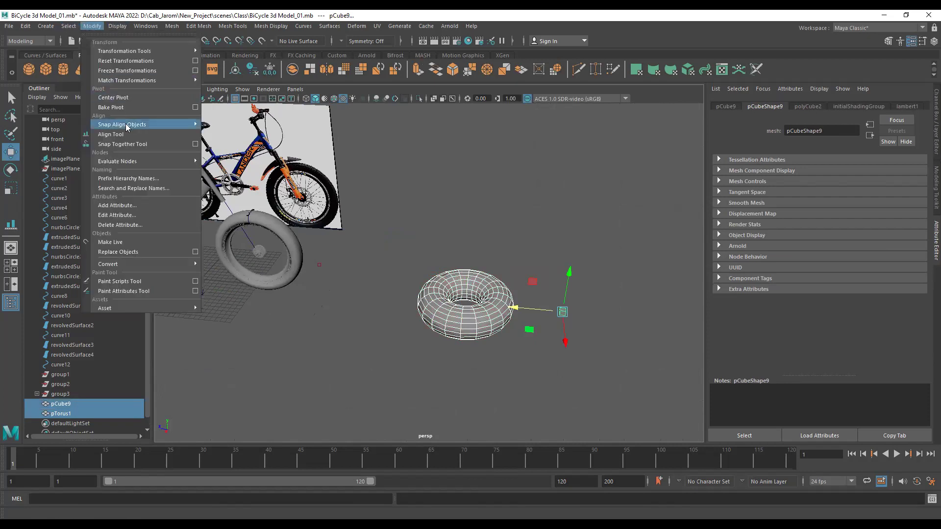
pyautogui.click(111, 134)
pyautogui.press('f')
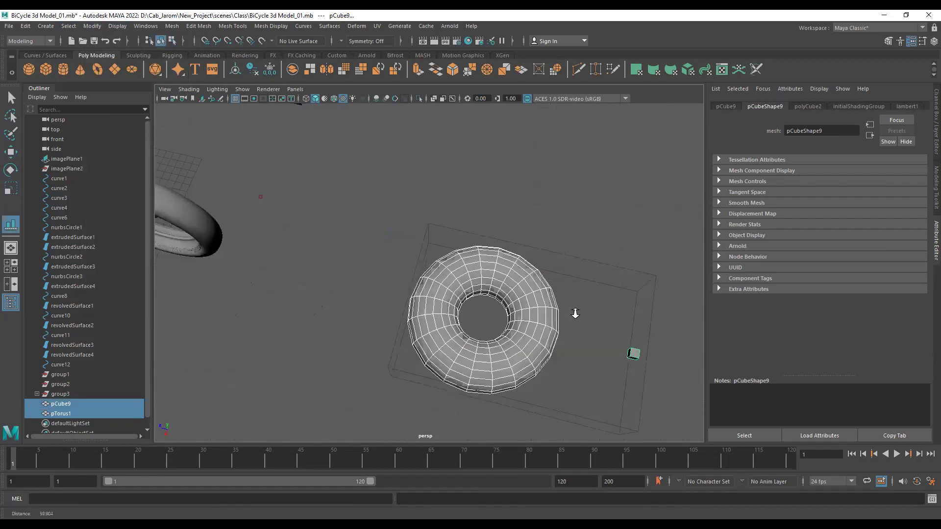
pyautogui.keyDown('alt'); pyautogui.moveTo(612, 314); pyautogui.dragTo(407, 230, button='middle'); pyautogui.keyUp('alt')
pyautogui.keyDown('alt'); pyautogui.moveTo(406, 230); pyautogui.dragTo(483, 248, button='right'); pyautogui.keyUp('alt')
pyautogui.keyDown('alt'); pyautogui.moveTo(506, 259); pyautogui.dragTo(495, 211, button='middle'); pyautogui.keyUp('alt')
pyautogui.keyDown('alt'); pyautogui.moveTo(495, 212); pyautogui.dragTo(473, 188, button='right'); pyautogui.keyUp('alt')
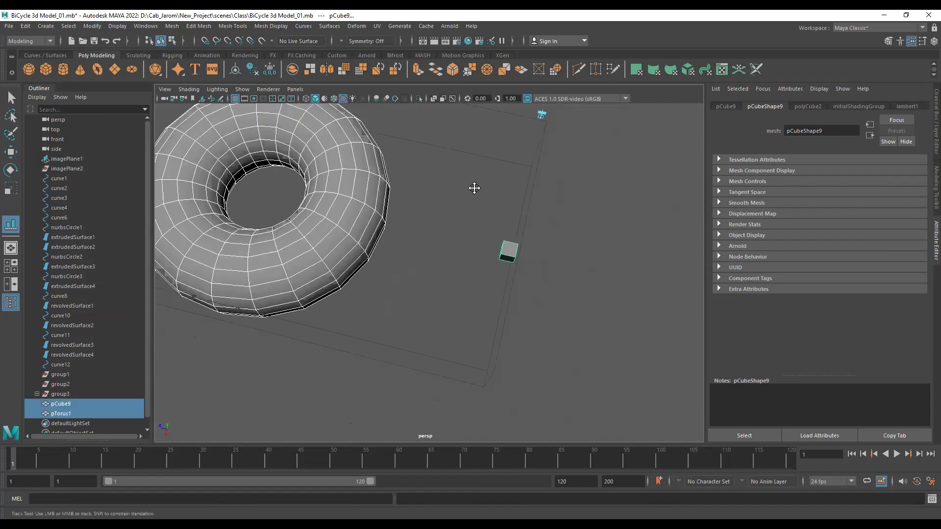
pyautogui.keyDown('alt'); pyautogui.moveTo(473, 187); pyautogui.dragTo(500, 135, button='middle'); pyautogui.keyUp('alt')
pyautogui.keyDown('alt'); pyautogui.moveTo(500, 147); pyautogui.dragTo(435, 174, button='right'); pyautogui.keyUp('alt')
pyautogui.keyDown('alt'); pyautogui.moveTo(435, 175); pyautogui.dragTo(420, 142); pyautogui.keyUp('alt')
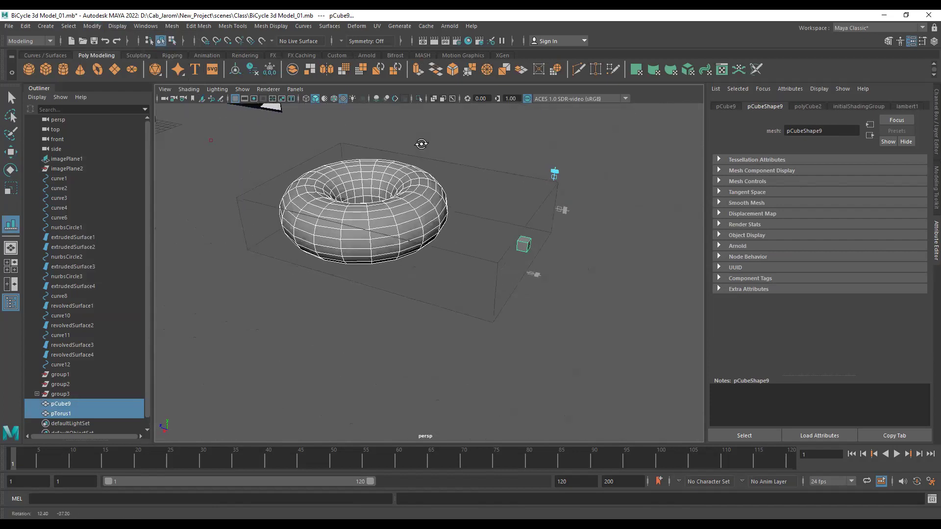
pyautogui.click(554, 172)
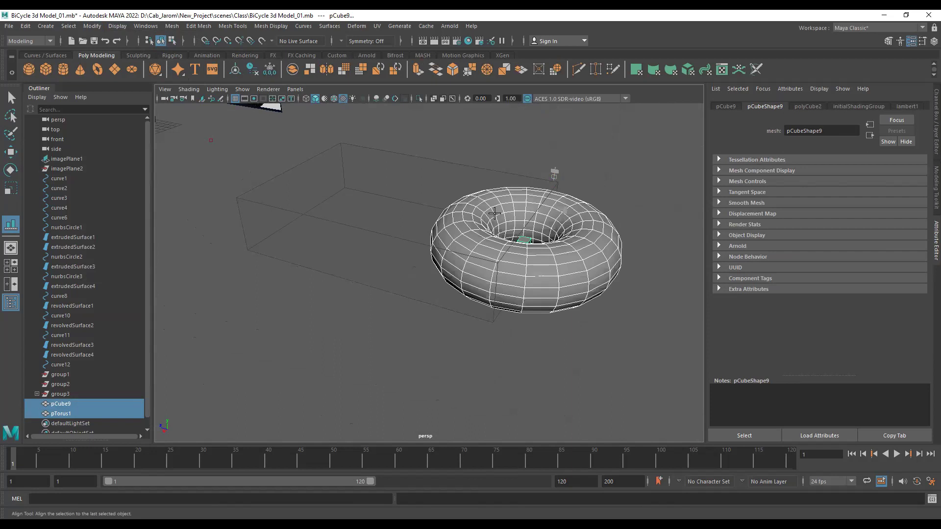
pyautogui.keyDown('alt'); pyautogui.moveTo(532, 263); pyautogui.dragTo(523, 212); pyautogui.keyUp('alt')
pyautogui.press('w')
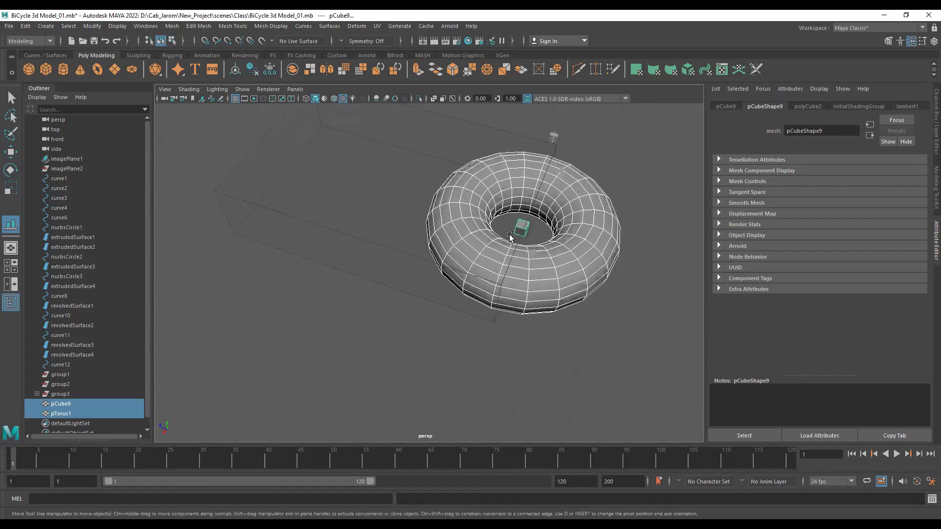
# Delete the practice torus and cube from the scene.
pyautogui.click(646, 267)
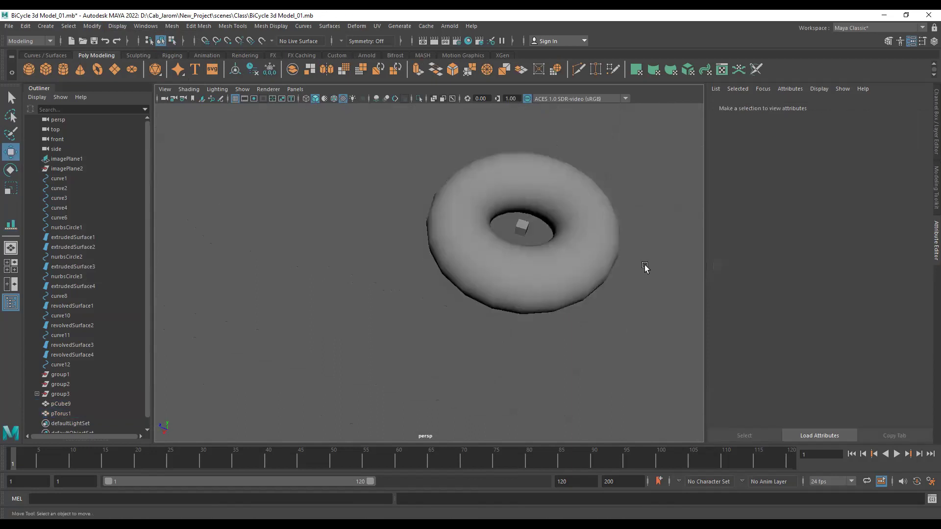
pyautogui.hotkey('ctrl', 'z')
pyautogui.keyDown('alt'); pyautogui.moveTo(240, 219); pyautogui.dragTo(259, 281, button='middle'); pyautogui.keyUp('alt')
pyautogui.keyDown('alt'); pyautogui.moveTo(436, 242); pyautogui.dragTo(372, 235, button='middle'); pyautogui.keyUp('alt')
pyautogui.press('Delete')
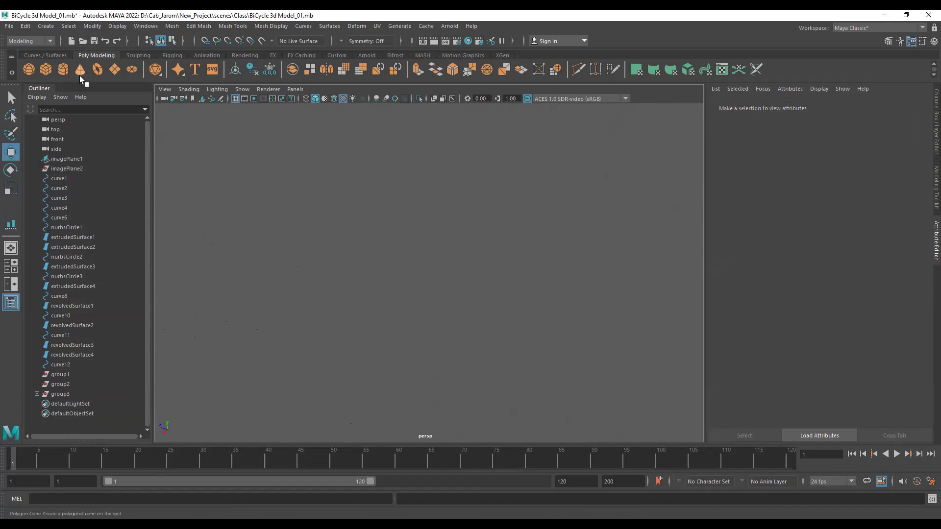
# Create a polygon sphere and a polygon cube at the grid origin.
pyautogui.click(45, 69)
pyautogui.click(46, 69)
pyautogui.click(420, 312)
pyautogui.keyDown('alt'); pyautogui.moveTo(240, 249); pyautogui.dragTo(487, 257, button='middle'); pyautogui.keyUp('alt')
pyautogui.scroll(3, 487, 257)
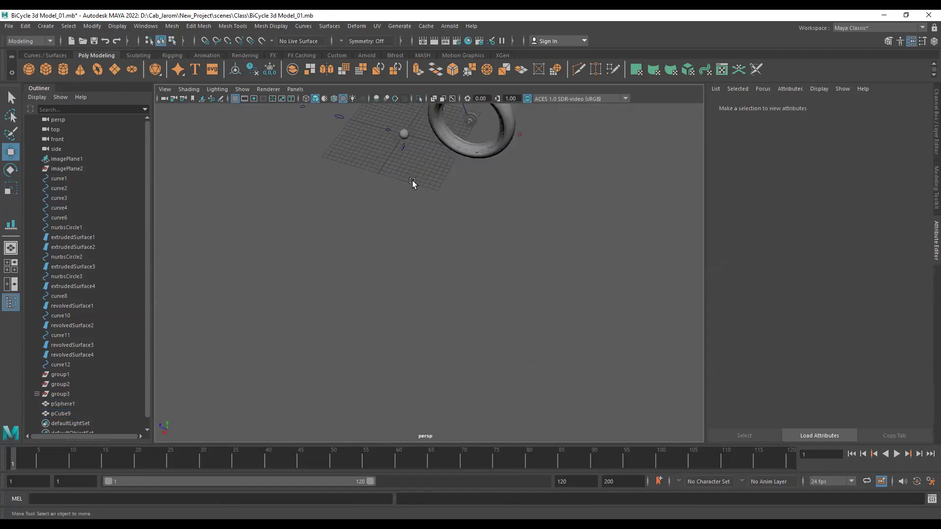
# Create another polygon cube at the origin and scale it wider horizontally into a flat block.
pyautogui.click(46, 69)
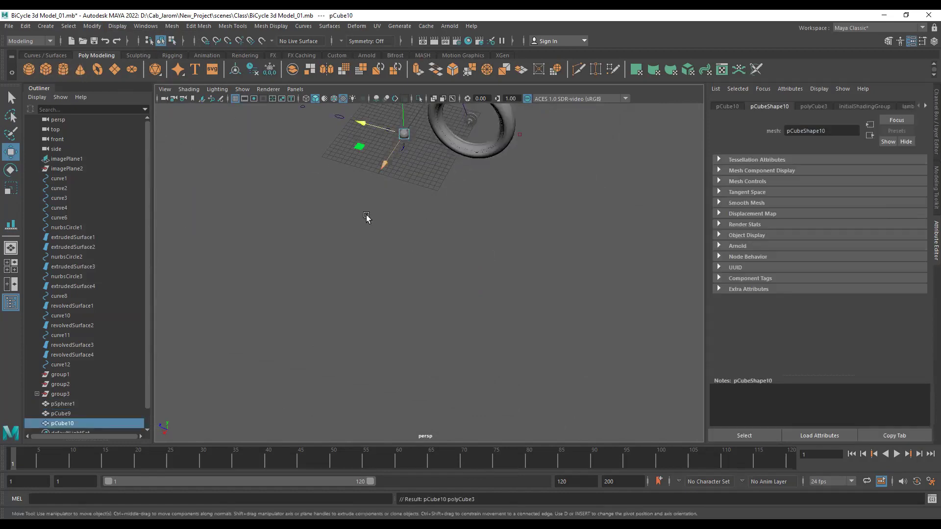
pyautogui.press('f')
pyautogui.scroll(-3, 427, 271)
pyautogui.press('r')
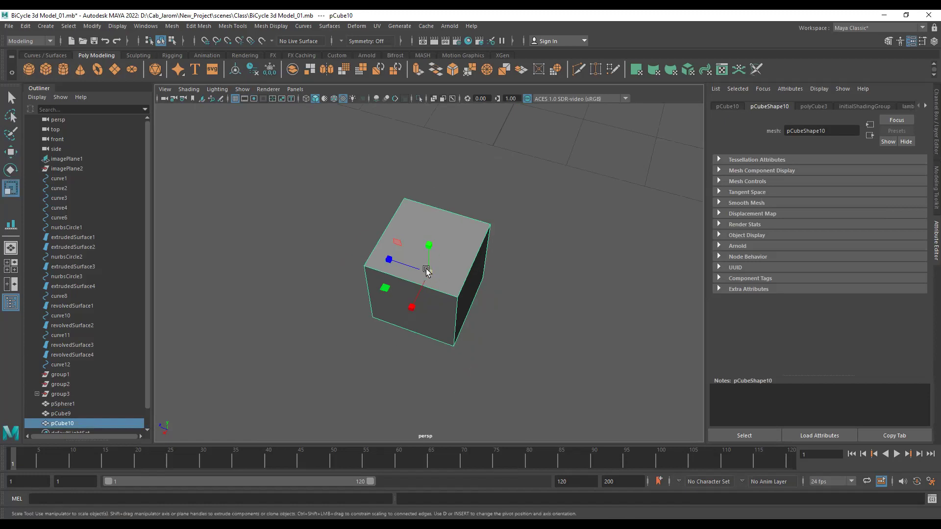
pyautogui.moveTo(426, 270); pyautogui.dragTo(471, 278)
pyautogui.press('w')
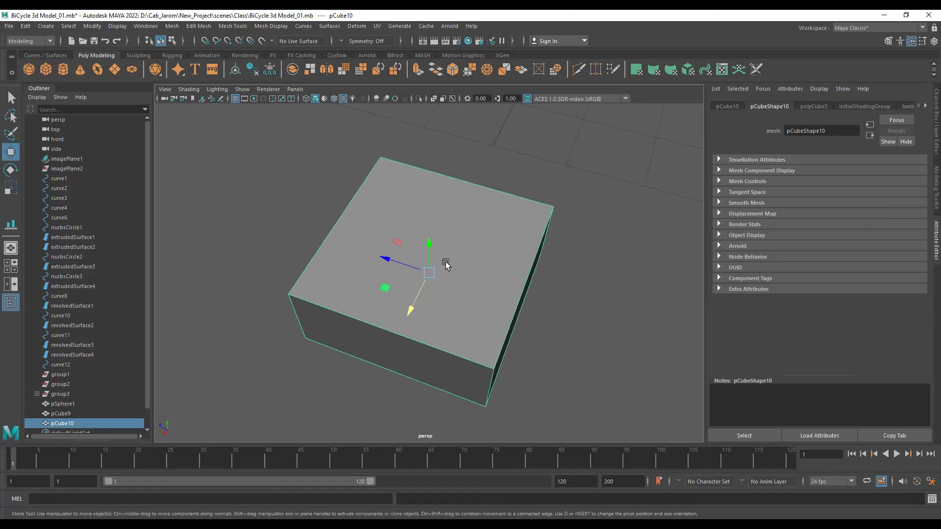
# Duplicate the flat block, raise the copy to the block's upper face and scale it down to a small block.
pyautogui.hotkey('ctrl', 'd')
pyautogui.moveTo(429, 243); pyautogui.dragTo(420, 181)
pyautogui.press('r')
pyautogui.moveTo(428, 223); pyautogui.dragTo(286, 162)
pyautogui.press('w')
pyautogui.moveTo(428, 195)
pyautogui.keyDown('alt'); pyautogui.mouseDown()
pyautogui.moveTo(431, 152)
pyautogui.moveTo(430, 182)
pyautogui.mouseUp(); pyautogui.keyUp('alt')
# Select the small block, add the large block as the reference object, and activate the Align Tool.
pyautogui.click(418, 300)
pyautogui.keyDown('shift'); pyautogui.click(428, 212); pyautogui.keyUp('shift')
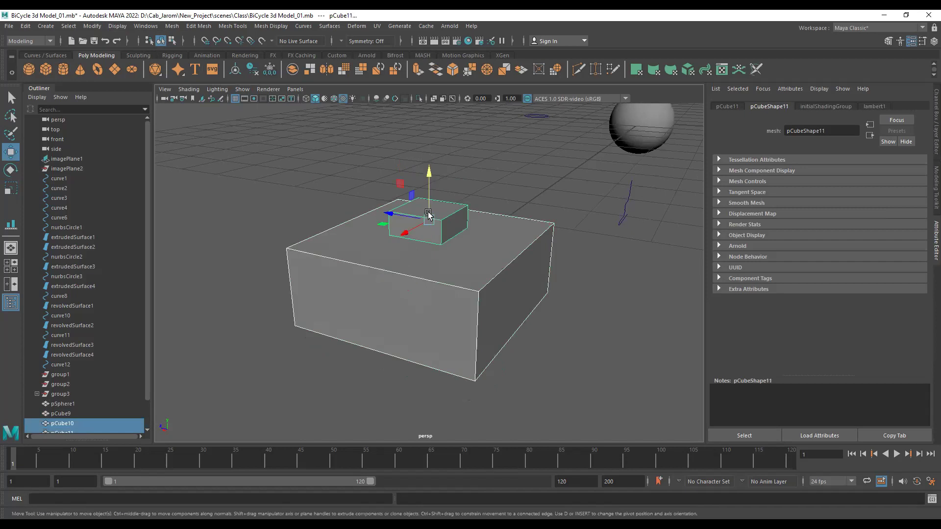
pyautogui.click(436, 209)
pyautogui.keyDown('shift'); pyautogui.click(448, 266); pyautogui.keyUp('shift')
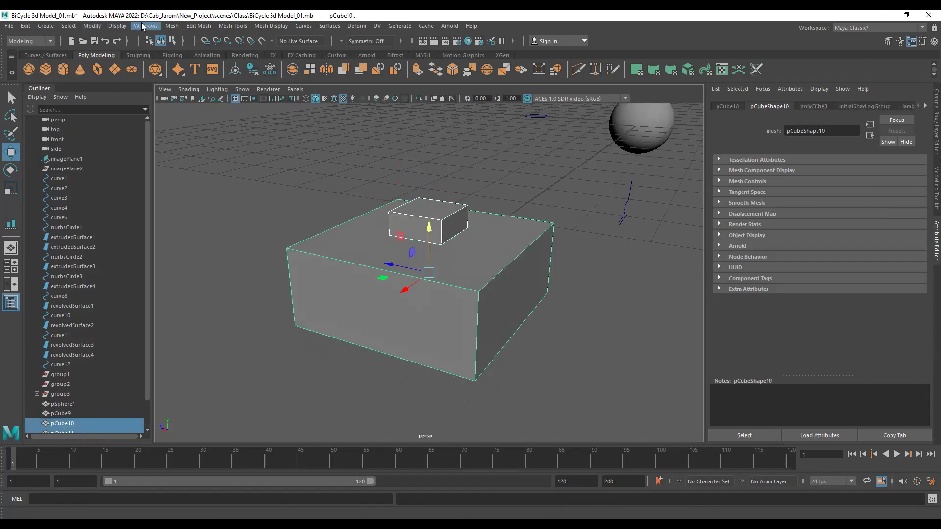
pyautogui.click(139, 26)
pyautogui.moveTo(100, 24)
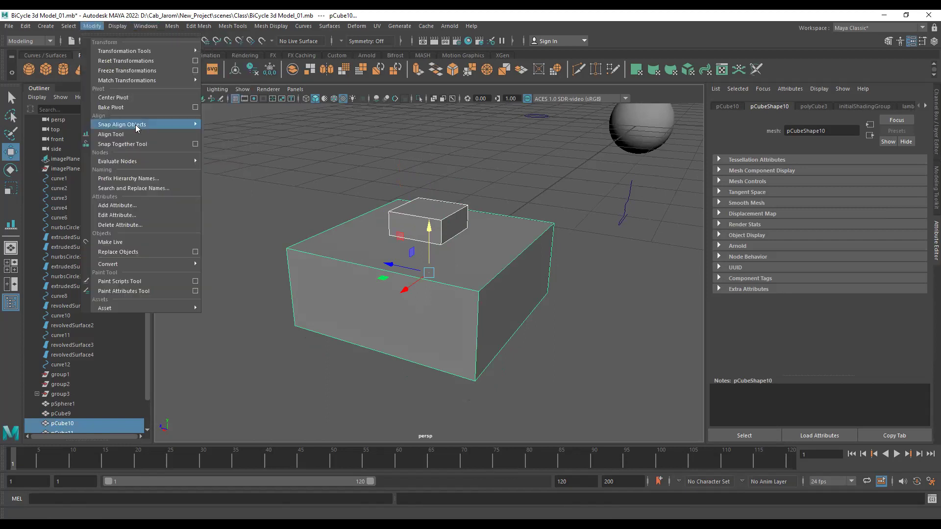
pyautogui.click(135, 133)
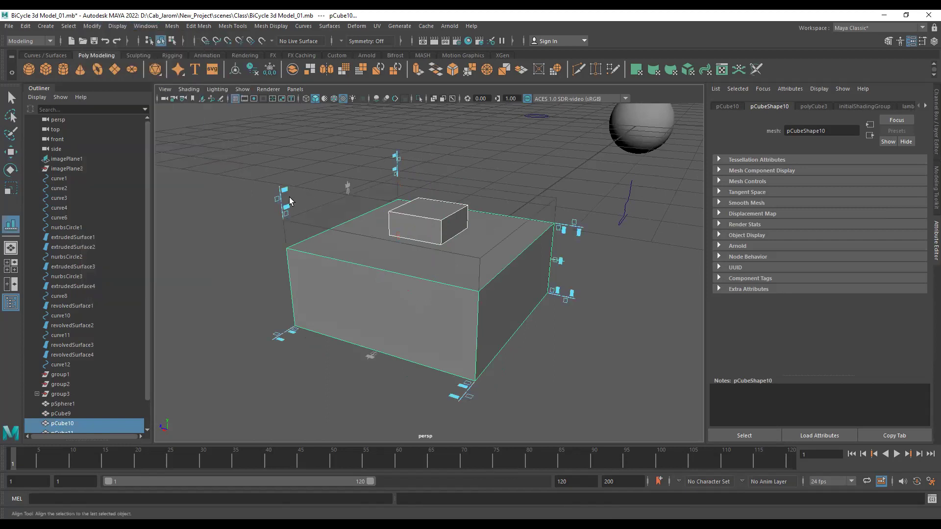
# Align the small block against the outside of one side edge of the large block, and move it just inside that edge.
pyautogui.keyDown('alt'); pyautogui.moveTo(289, 209); pyautogui.dragTo(293, 175); pyautogui.keyUp('alt')
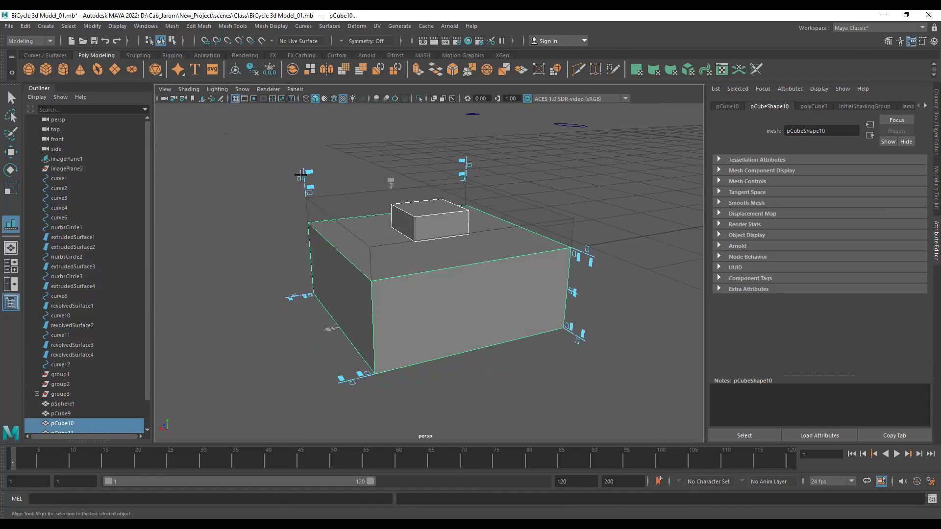
pyautogui.keyDown('alt'); pyautogui.moveTo(300, 175); pyautogui.dragTo(308, 341); pyautogui.keyUp('alt')
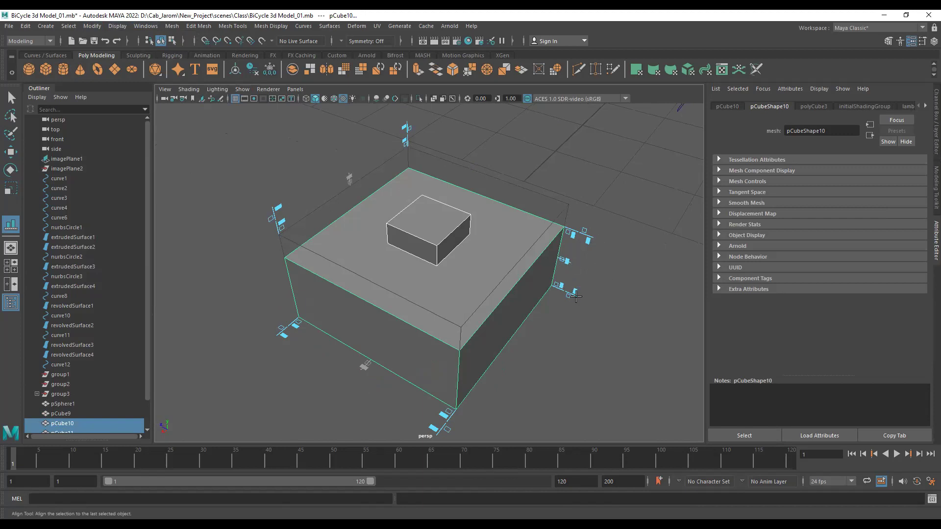
pyautogui.keyDown('alt'); pyautogui.moveTo(490, 401); pyautogui.dragTo(486, 412, button='middle'); pyautogui.keyUp('alt')
pyautogui.keyDown('alt'); pyautogui.moveTo(170, 261); pyautogui.dragTo(233, 231); pyautogui.keyUp('alt')
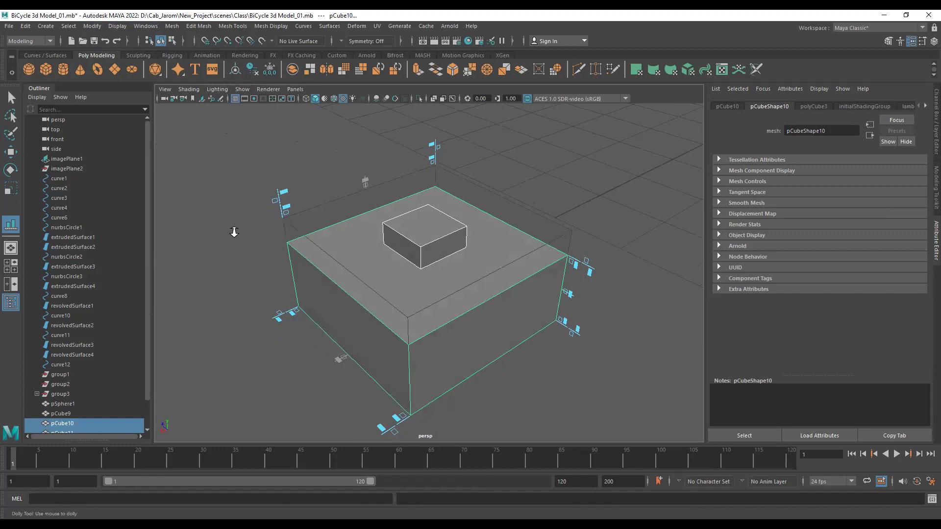
pyautogui.keyDown('alt'); pyautogui.moveTo(234, 231); pyautogui.dragTo(278, 187, button='right'); pyautogui.keyUp('alt')
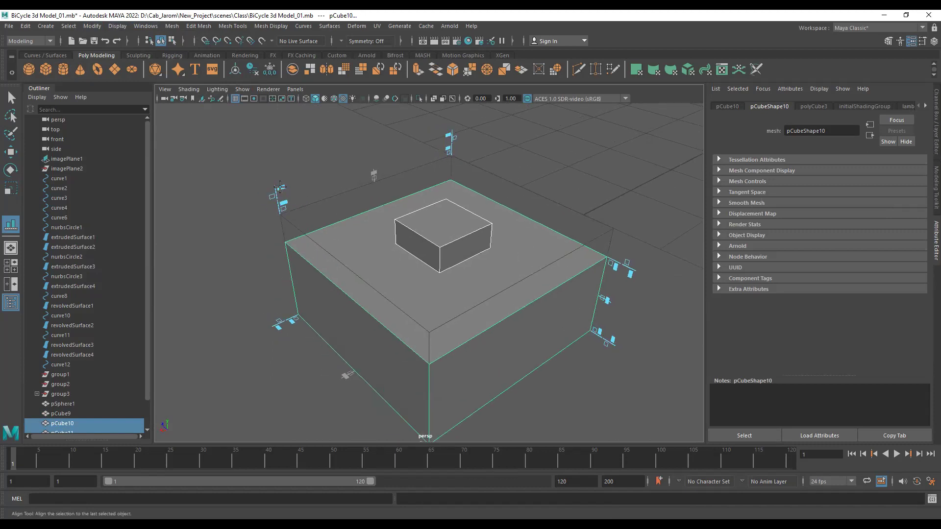
pyautogui.click(279, 186)
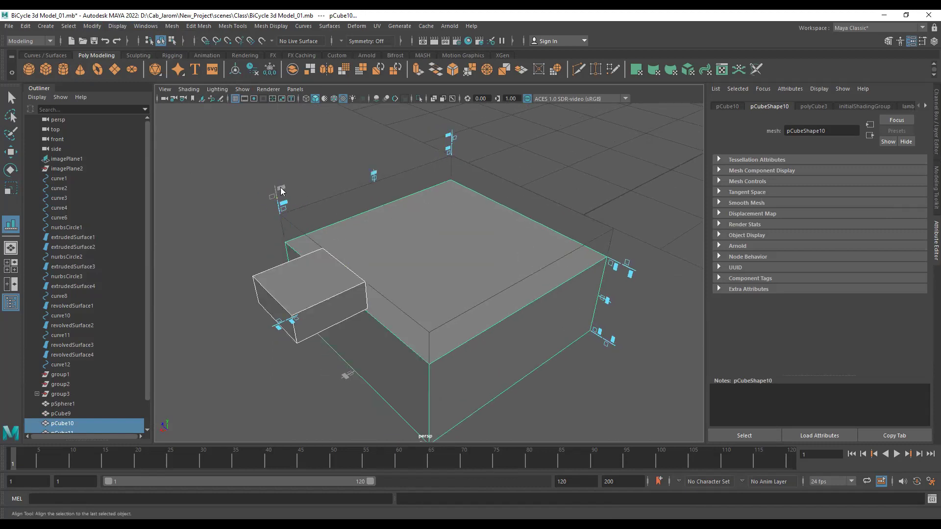
pyautogui.click(282, 201)
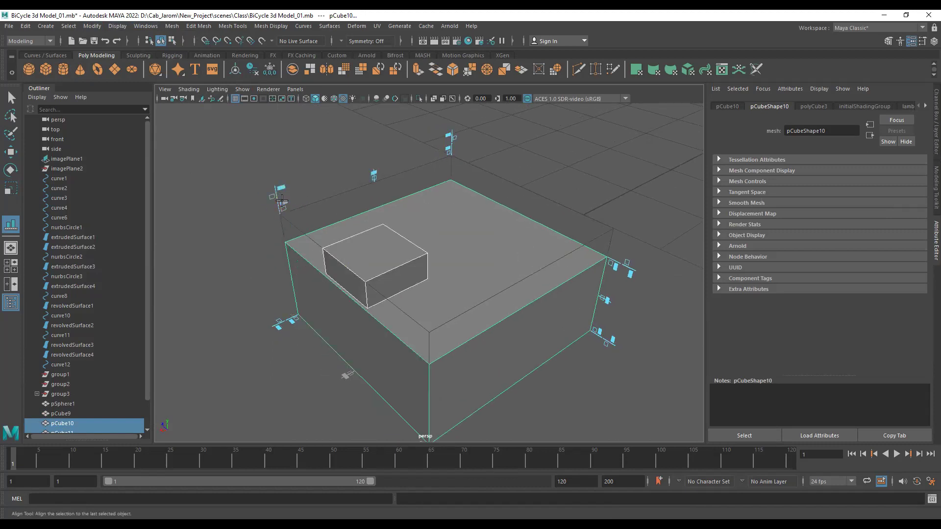
# Align the small block against the outside of the large block's opposite edge, and bring it just inside that edge.
pyautogui.click(448, 148)
pyautogui.click(448, 135)
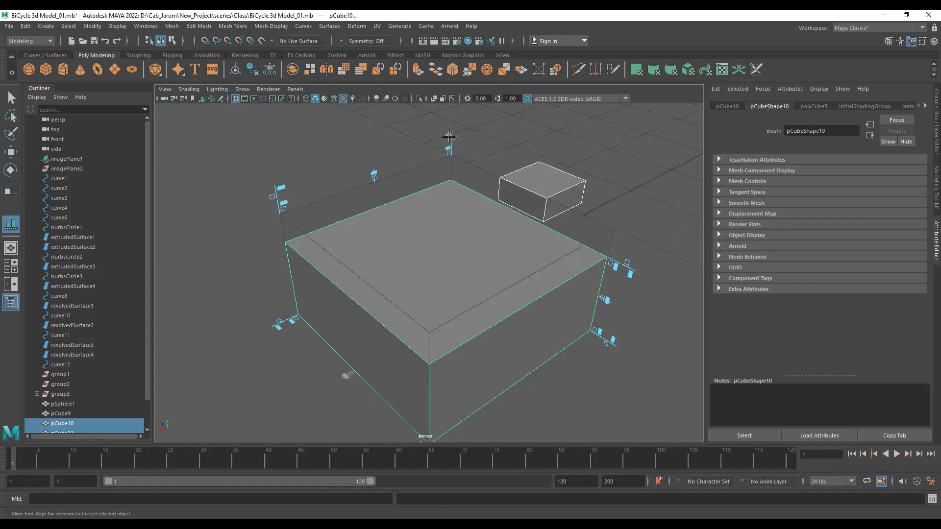
pyautogui.click(448, 149)
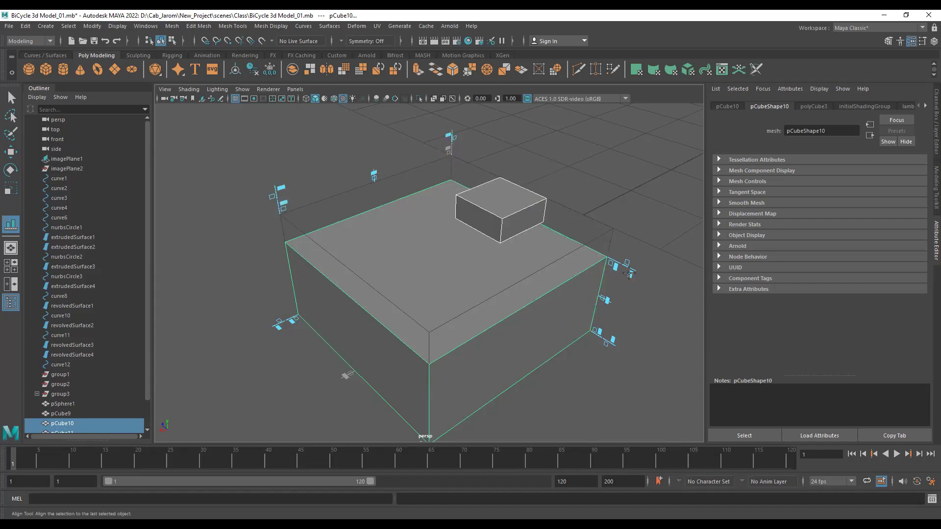
# Align the small block vertically with the large block's upper face, first flush and finally resting on it, and centre it on the block.
pyautogui.click(612, 267)
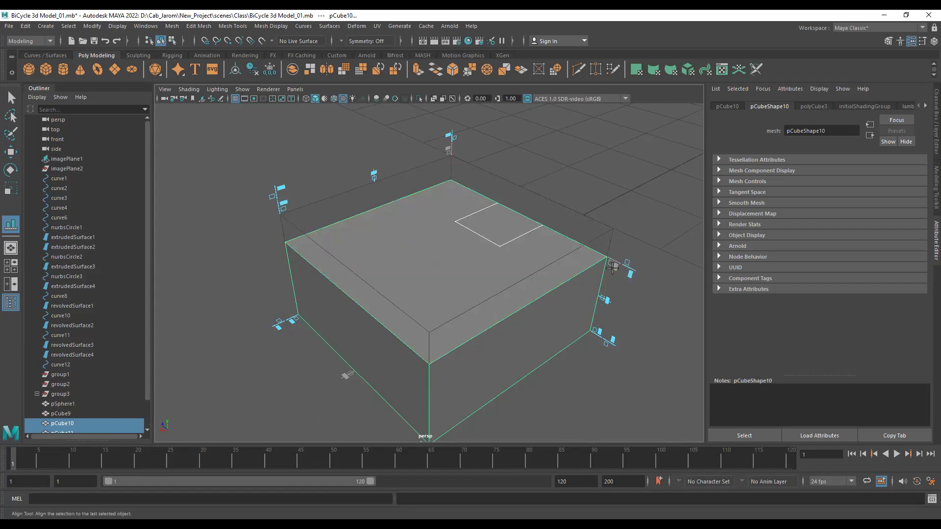
pyautogui.keyDown('alt'); pyautogui.moveTo(606, 236); pyautogui.dragTo(523, 218); pyautogui.keyUp('alt')
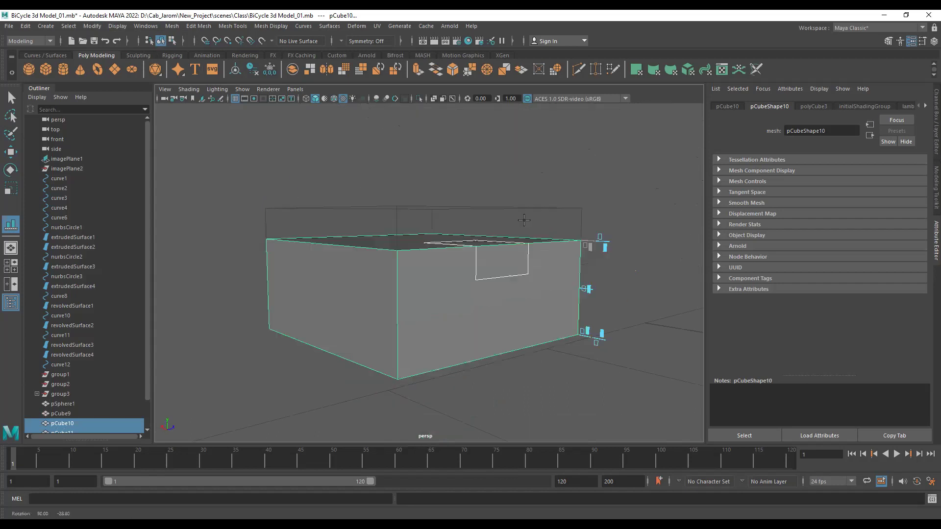
pyautogui.click(605, 245)
pyautogui.keyDown('alt'); pyautogui.moveTo(490, 267); pyautogui.dragTo(402, 201); pyautogui.keyUp('alt')
pyautogui.click(400, 195)
# Return to the Move Tool and delete both practice blocks.
pyautogui.keyDown('alt'); pyautogui.moveTo(460, 270); pyautogui.dragTo(510, 206); pyautogui.keyUp('alt')
pyautogui.keyDown('alt'); pyautogui.moveTo(465, 164); pyautogui.dragTo(316, 200); pyautogui.keyUp('alt')
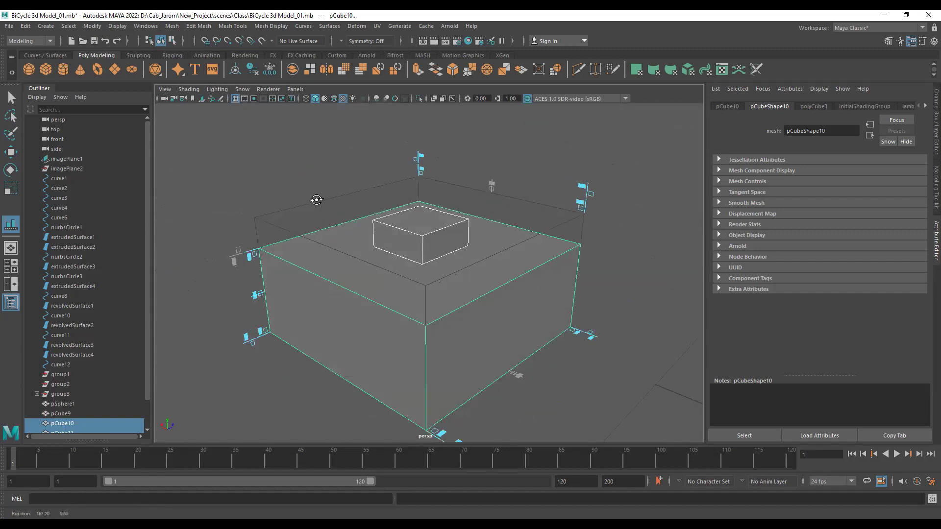
pyautogui.press('w')
pyautogui.scroll(-6, 539, 274)
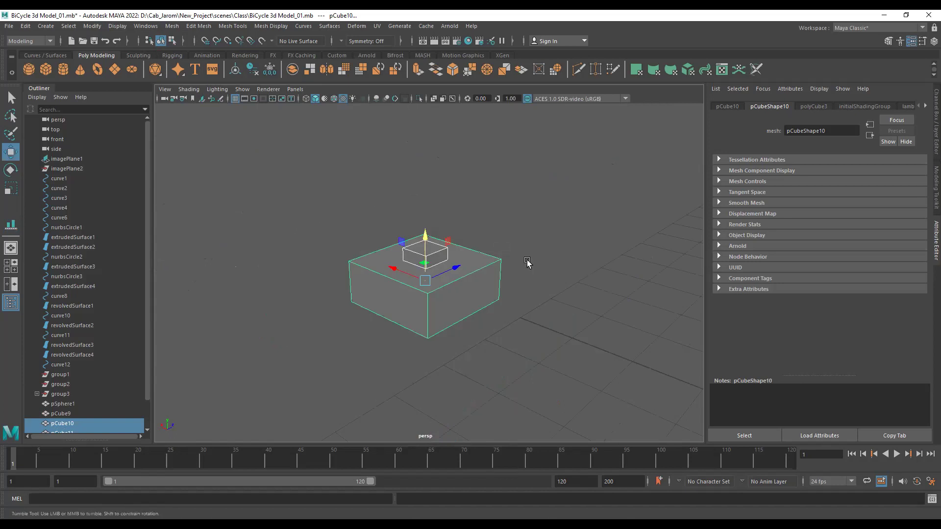
pyautogui.keyDown('alt'); pyautogui.moveTo(527, 264); pyautogui.dragTo(347, 352); pyautogui.keyUp('alt')
pyautogui.press('Delete')
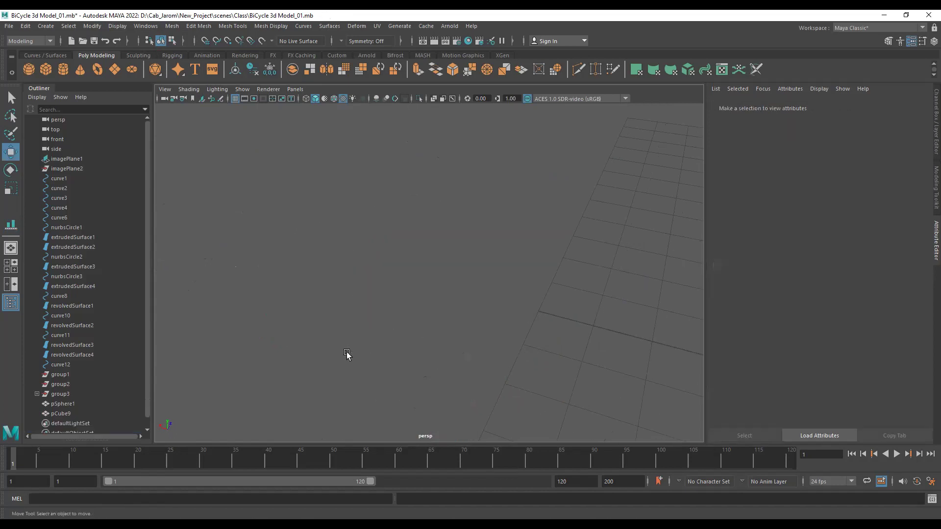
# Select the whole group of tread blocks on the upper part of the tyre.
pyautogui.keyDown('alt'); pyautogui.moveTo(590, 200); pyautogui.dragTo(564, 234); pyautogui.keyUp('alt')
pyautogui.keyDown('alt'); pyautogui.moveTo(564, 235); pyautogui.dragTo(408, 252, button='middle'); pyautogui.keyUp('alt')
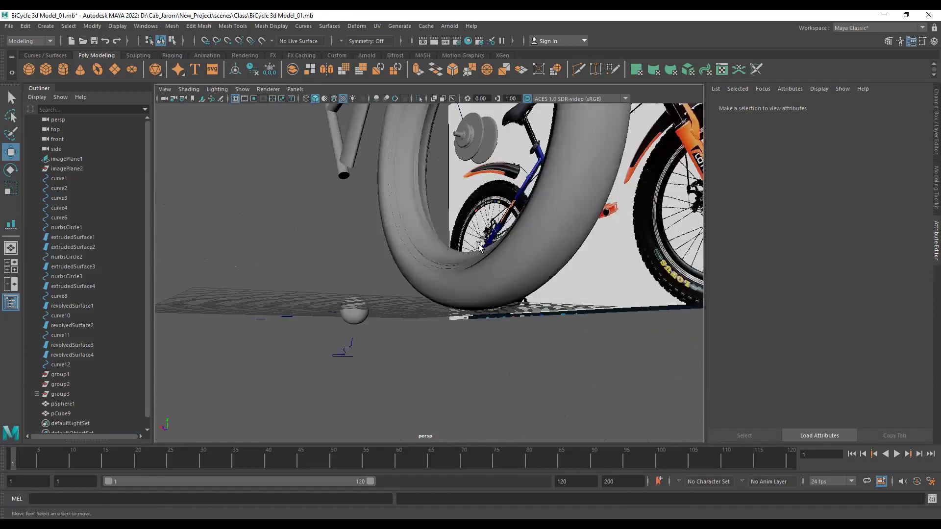
pyautogui.keyDown('alt'); pyautogui.moveTo(410, 203); pyautogui.dragTo(497, 197); pyautogui.keyUp('alt')
pyautogui.keyDown('alt'); pyautogui.moveTo(507, 191); pyautogui.dragTo(452, 298, button='middle'); pyautogui.keyUp('alt')
pyautogui.keyDown('alt'); pyautogui.moveTo(370, 242); pyautogui.dragTo(425, 232, button='right'); pyautogui.keyUp('alt')
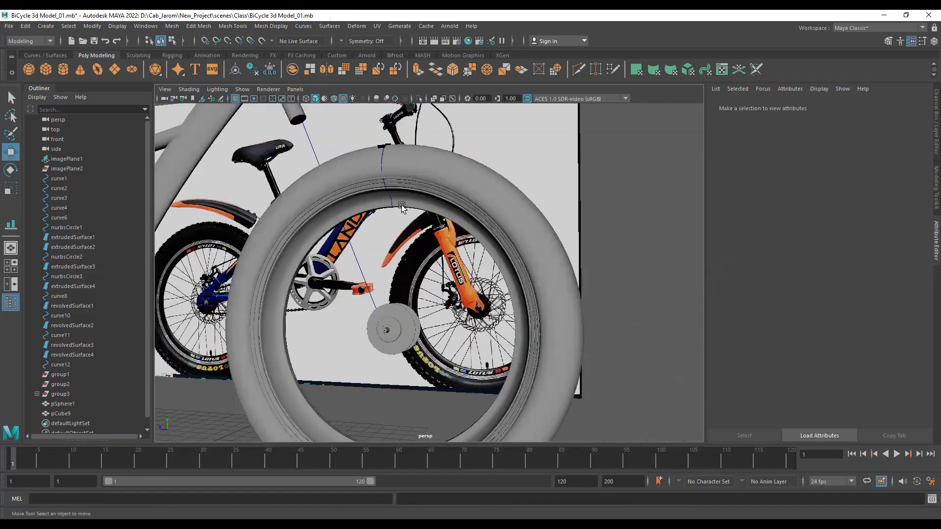
pyautogui.keyDown('alt'); pyautogui.moveTo(402, 206); pyautogui.dragTo(394, 179); pyautogui.keyUp('alt')
pyautogui.click(394, 181)
pyautogui.press('Up')
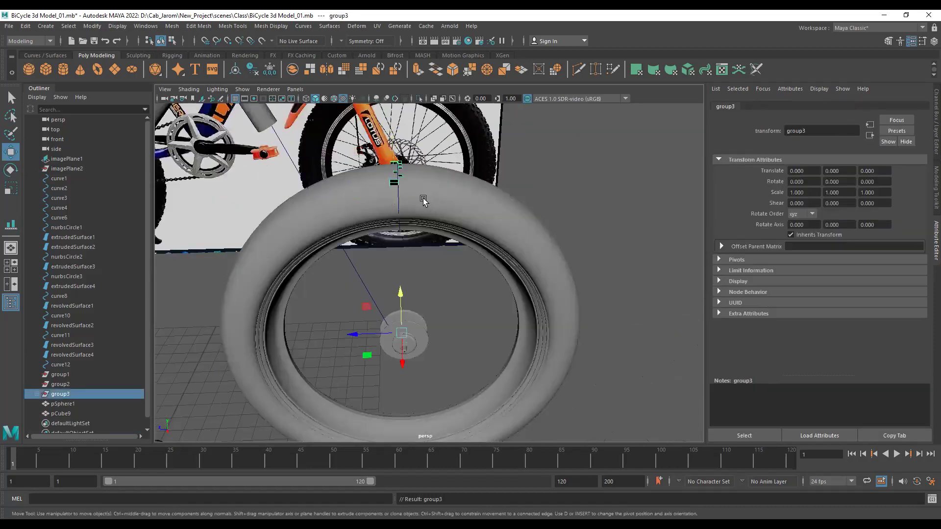
# In the side view, move the tread group's pivot onto the exact centre of the hub hole.
pyautogui.press('space')
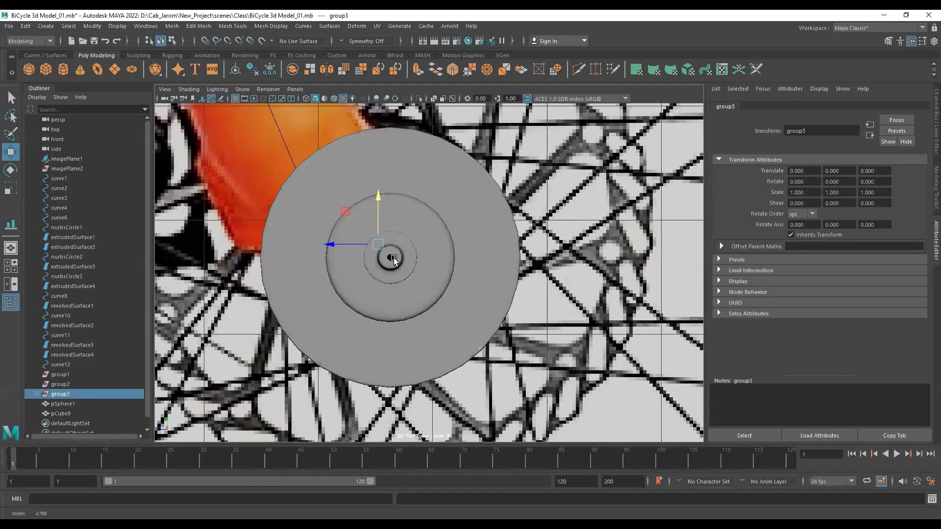
pyautogui.scroll(2, 372, 255)
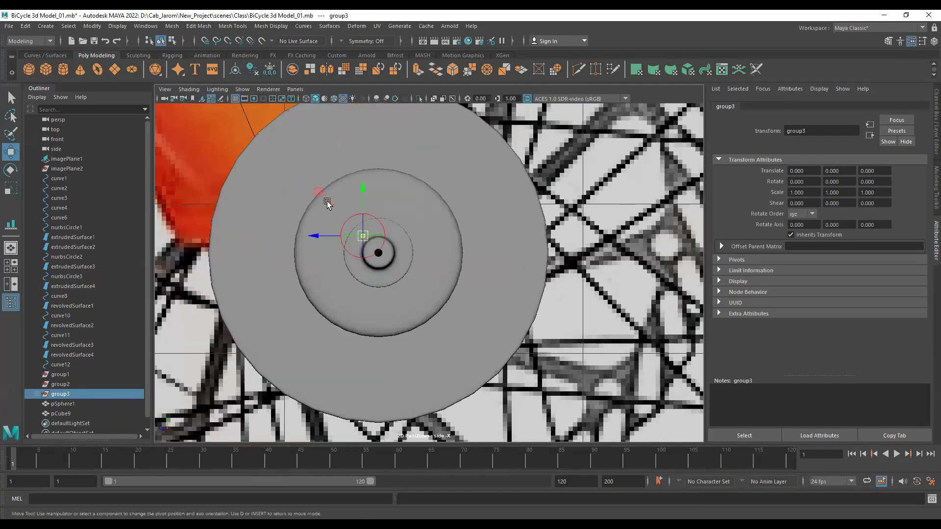
pyautogui.moveTo(319, 193); pyautogui.dragTo(336, 210)
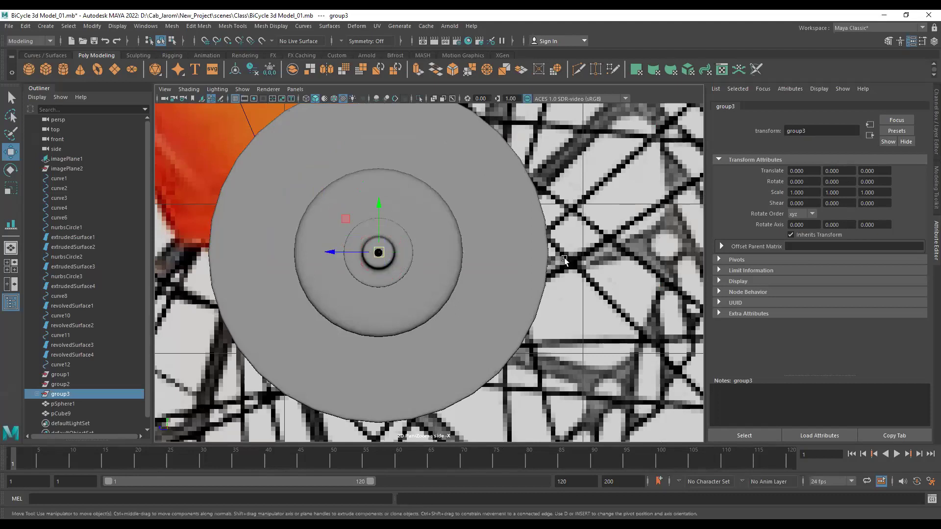
pyautogui.scroll(3, 374, 223)
pyautogui.keyDown('alt'); pyautogui.moveTo(212, 204); pyautogui.dragTo(355, 247, button='middle'); pyautogui.keyUp('alt')
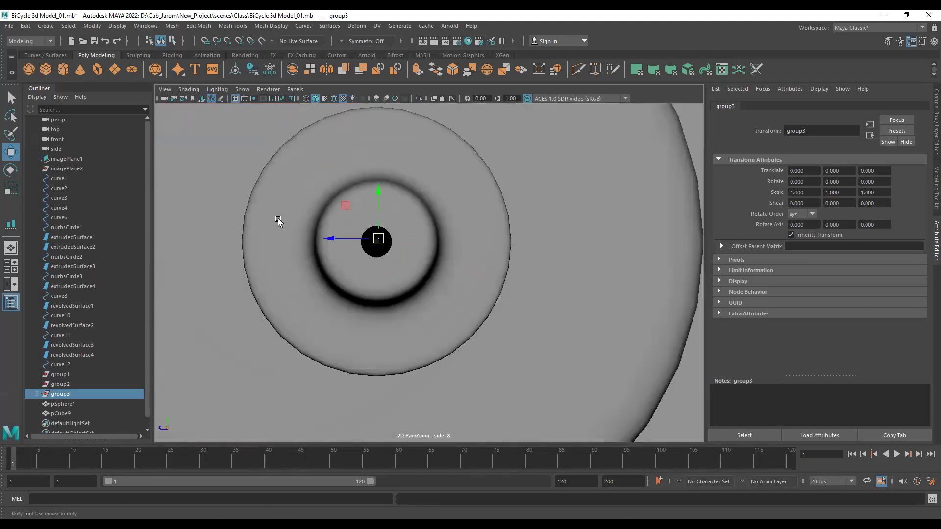
pyautogui.scroll(3, 354, 247)
pyautogui.keyDown('alt'); pyautogui.moveTo(265, 207); pyautogui.dragTo(350, 240, button='middle'); pyautogui.keyUp('alt')
pyautogui.press('d')
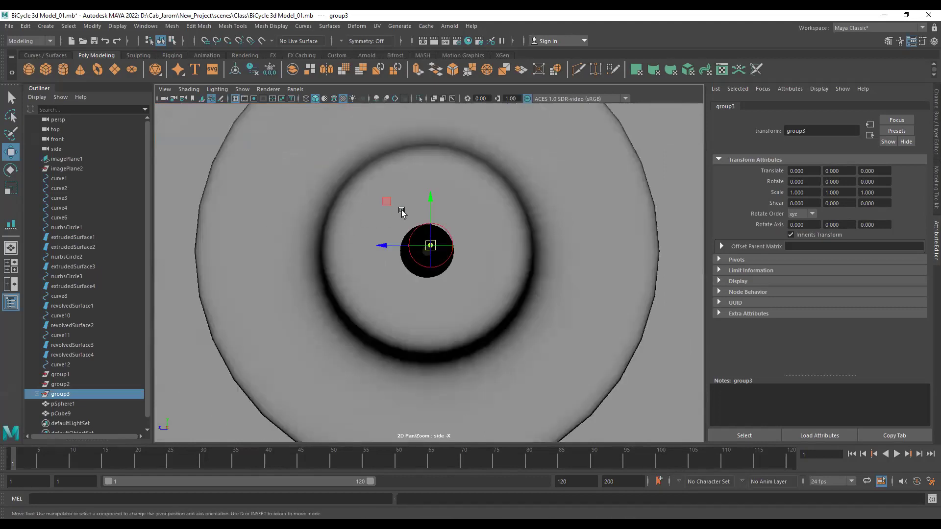
pyautogui.moveTo(387, 202); pyautogui.dragTo(383, 208)
pyautogui.press('d')
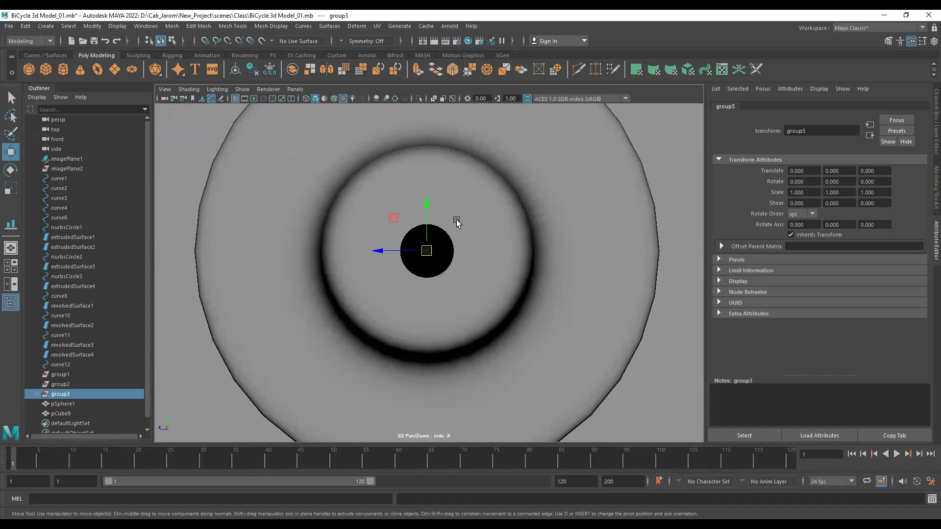
# Return to the perspective view and save the scene.
pyautogui.press('space')
pyautogui.press('space')
pyautogui.hotkey('ctrl', 's')
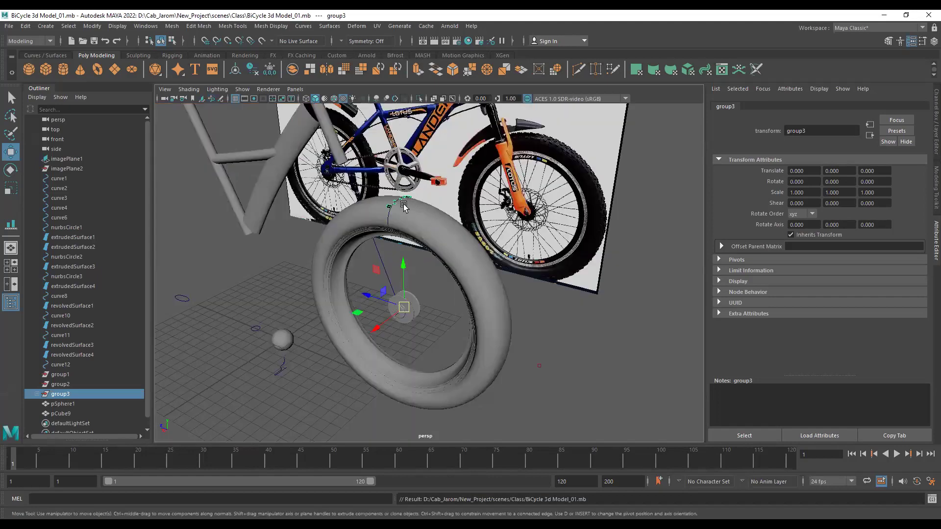
# Duplicate the sphere along X and repeat the duplicate with transform until four evenly spaced copies reach X 32.214.
pyautogui.keyDown('alt'); pyautogui.moveTo(411, 204); pyautogui.dragTo(381, 224); pyautogui.keyUp('alt')
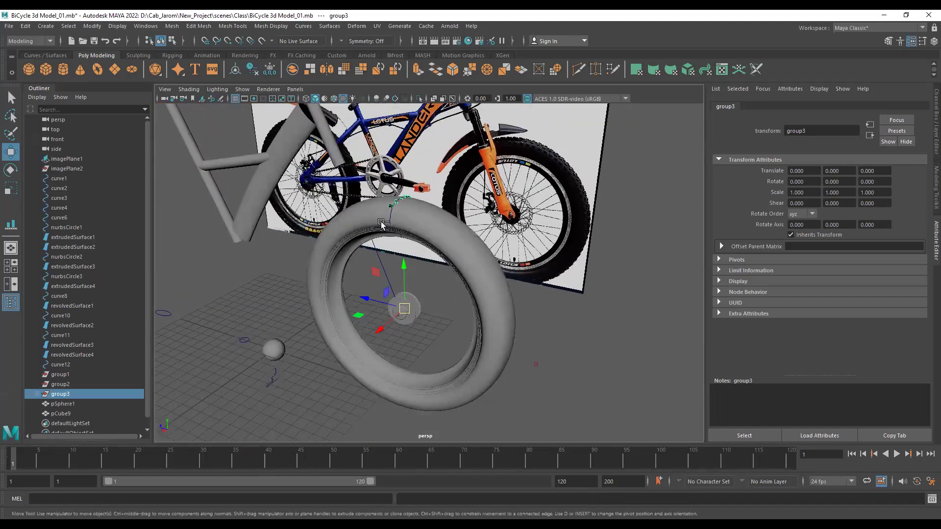
pyautogui.click(273, 356)
pyautogui.keyDown('alt'); pyautogui.moveTo(273, 357); pyautogui.dragTo(247, 381); pyautogui.keyUp('alt')
pyautogui.hotkey('ctrl', 'd')
pyautogui.hotkey('shift', 'd')
pyautogui.scroll(-2, 377, 346)
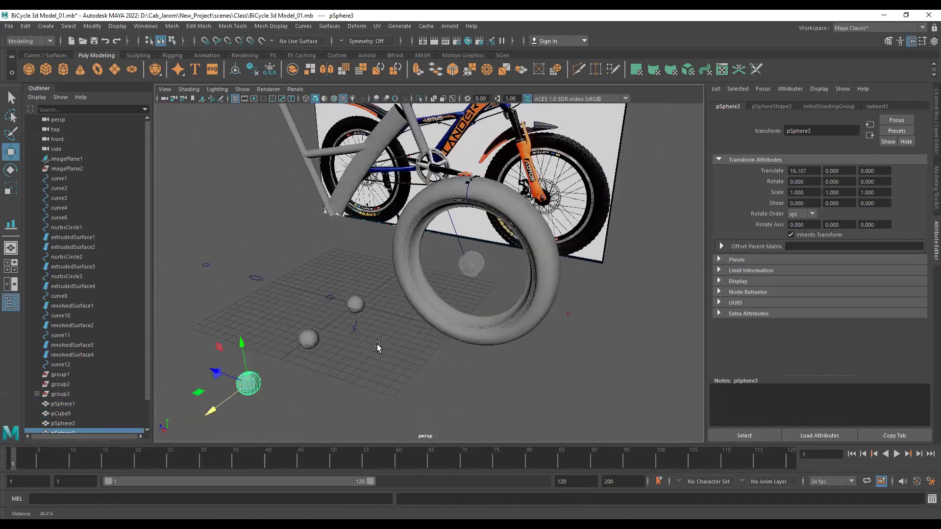
pyautogui.scroll(-2, 377, 346)
pyautogui.hotkey('shift', 'd')
pyautogui.hotkey('shift', 'd')
pyautogui.keyDown('alt'); pyautogui.moveTo(372, 340); pyautogui.dragTo(286, 374); pyautogui.keyUp('alt')
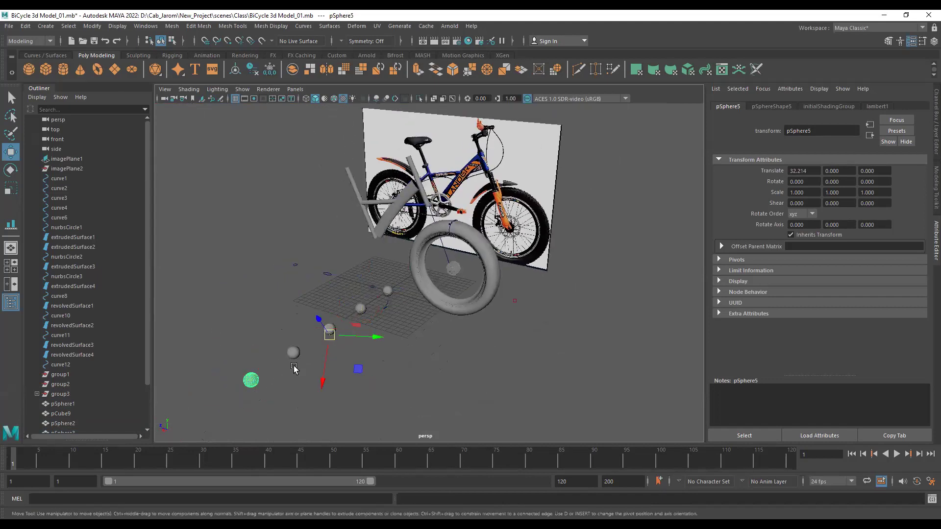
# Delete the four sphere copies along with the original practice sphere and the cube at the origin.
pyautogui.click(348, 363)
pyautogui.moveTo(362, 301); pyautogui.dragTo(267, 392)
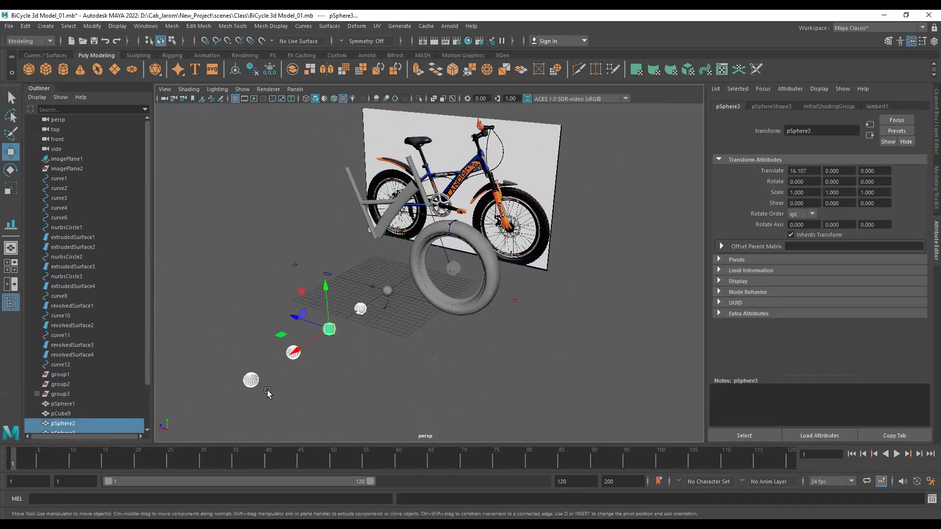
pyautogui.press('Delete')
pyautogui.hotkey('ctrl', 'z')
pyautogui.press('Delete')
pyautogui.click(386, 289)
pyautogui.press('Delete')
# Select the whole tread-block group at the top of the tyre and open the Duplicate Special options.
pyautogui.keyDown('alt'); pyautogui.moveTo(348, 265); pyautogui.dragTo(551, 283, button='right'); pyautogui.keyUp('alt')
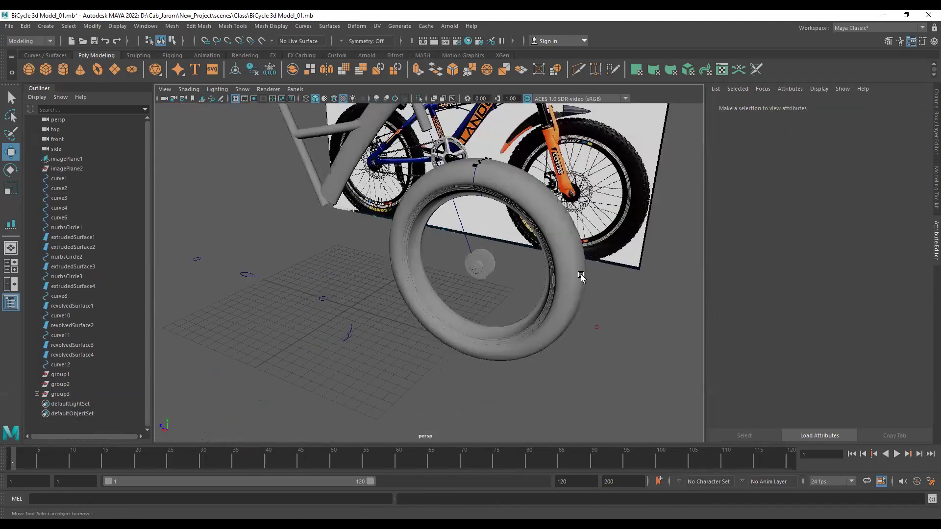
pyautogui.scroll(4, 581, 278)
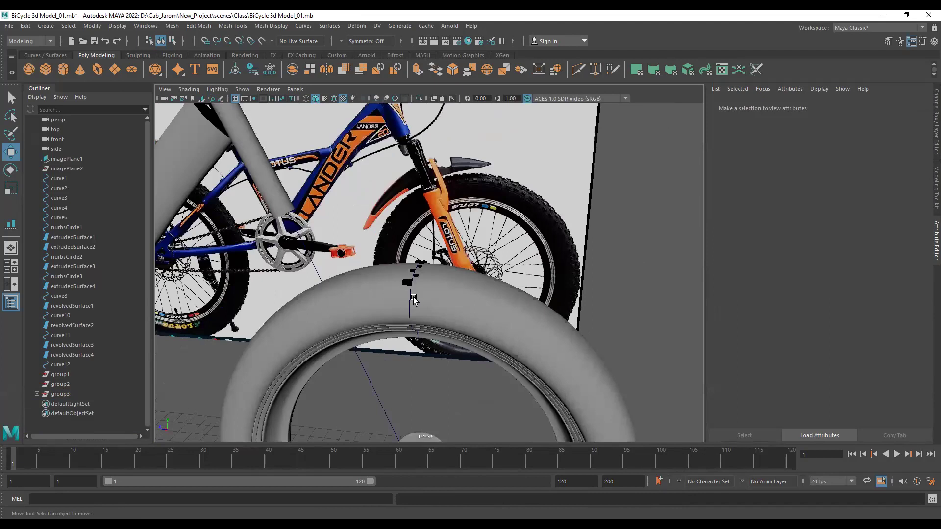
pyautogui.click(413, 297)
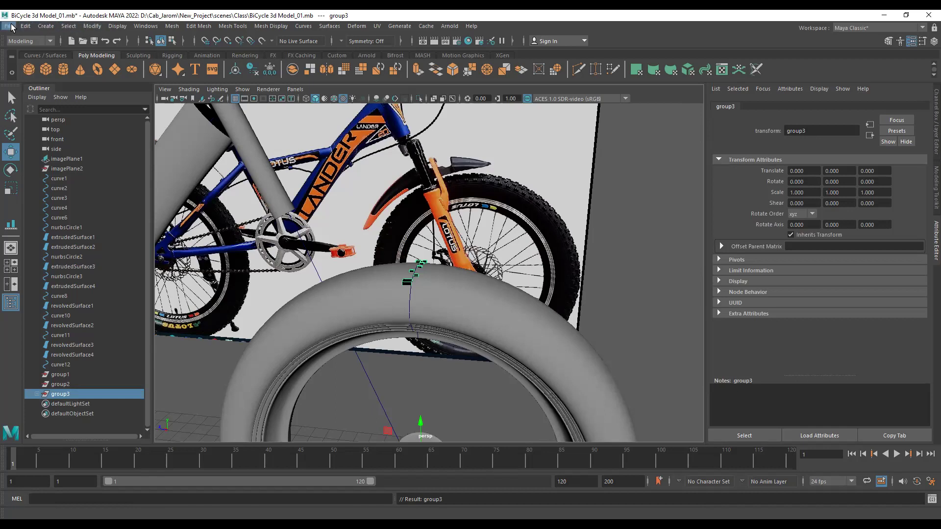
pyautogui.click(26, 26)
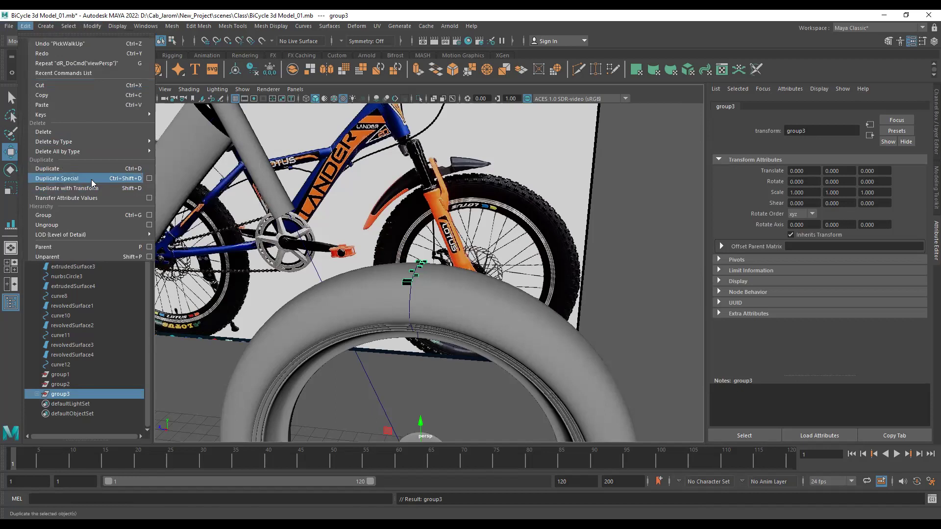
pyautogui.click(149, 178)
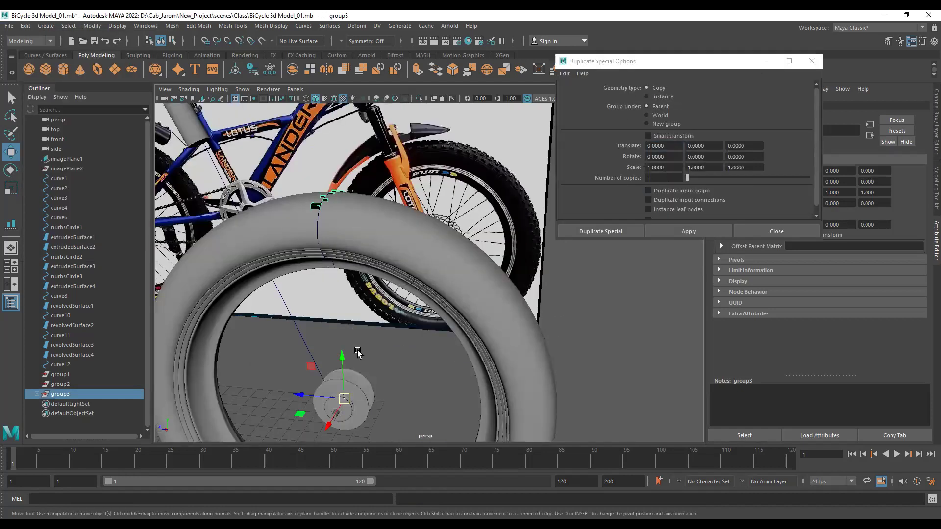
# Try rotating the tread group slightly around the hub centre with its transform channels shown, and undo the rotation.
pyautogui.press('e')
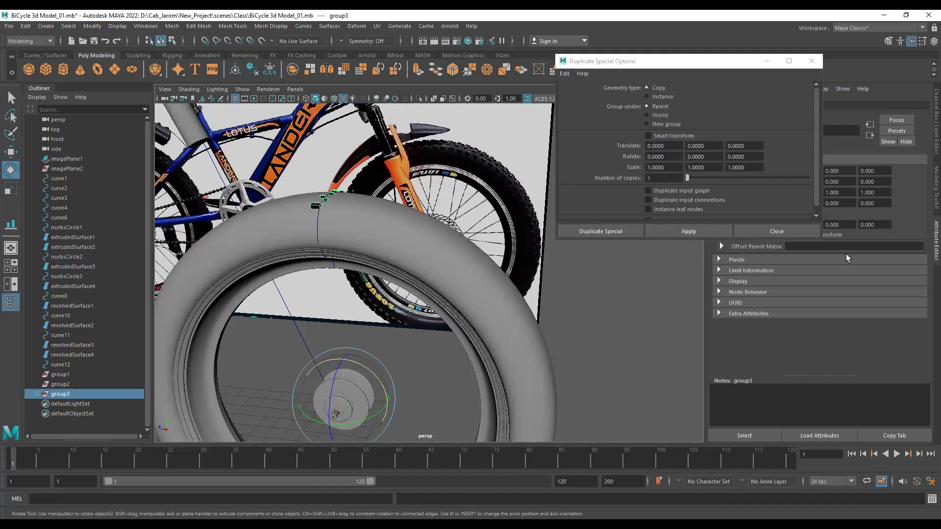
pyautogui.hotkey('ctrl', 'shift', 'd')
pyautogui.click(933, 110)
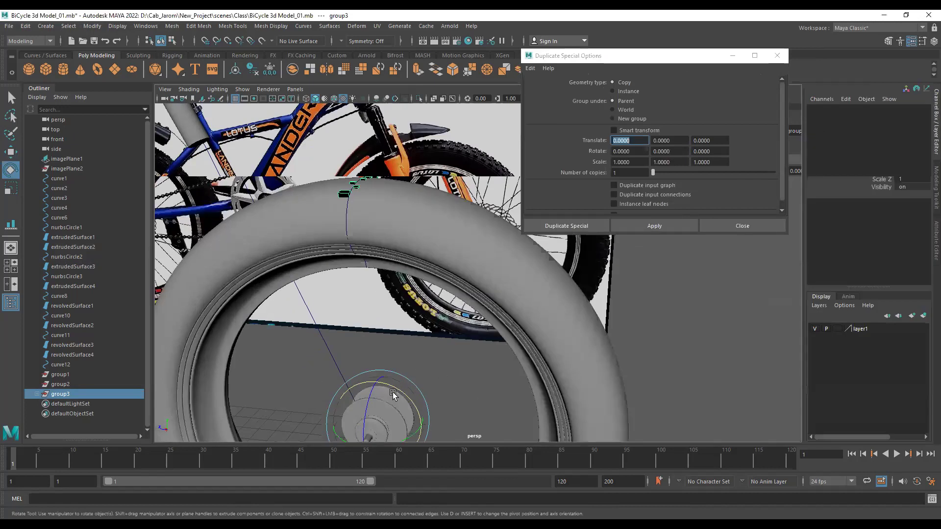
pyautogui.moveTo(393, 389); pyautogui.dragTo(396, 390)
pyautogui.hotkey('ctrl', 'z')
pyautogui.keyDown('alt'); pyautogui.moveTo(410, 237); pyautogui.dragTo(426, 236); pyautogui.keyUp('alt')
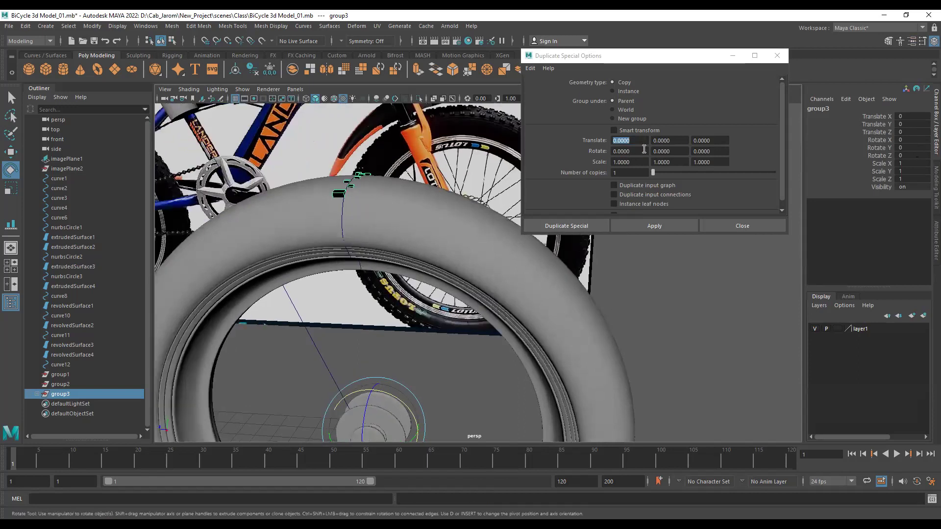
# Try duplicating the tread group around the tyre with 36 copies rotated 10 degrees in X, and undo the duplication.
pyautogui.click(637, 150)
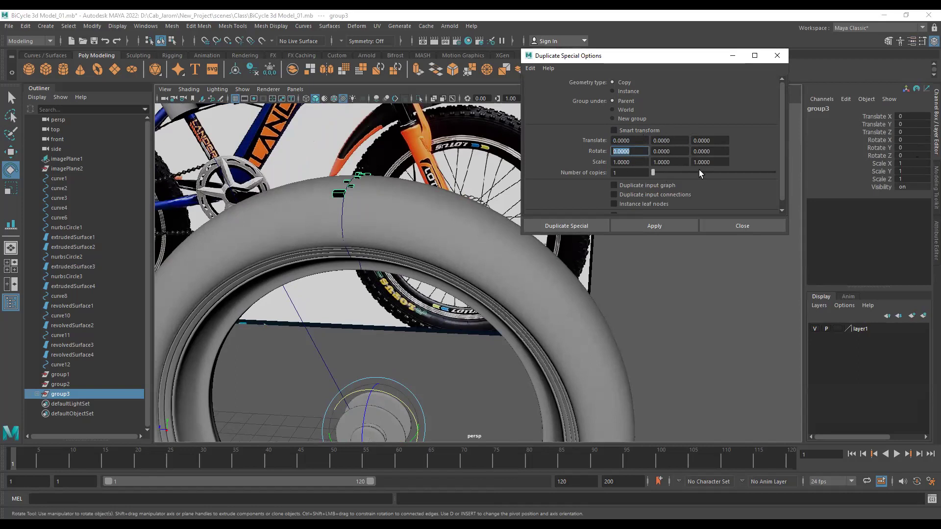
pyautogui.write('10')
pyautogui.click(637, 173)
pyautogui.click(649, 226)
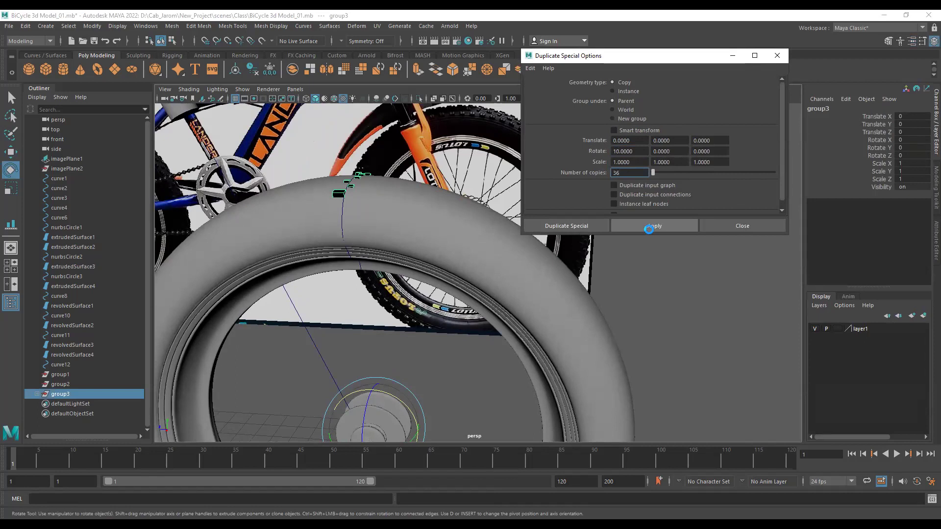
pyautogui.keyDown('alt'); pyautogui.moveTo(412, 219); pyautogui.dragTo(480, 230); pyautogui.keyUp('alt')
pyautogui.hotkey('ctrl', 'z')
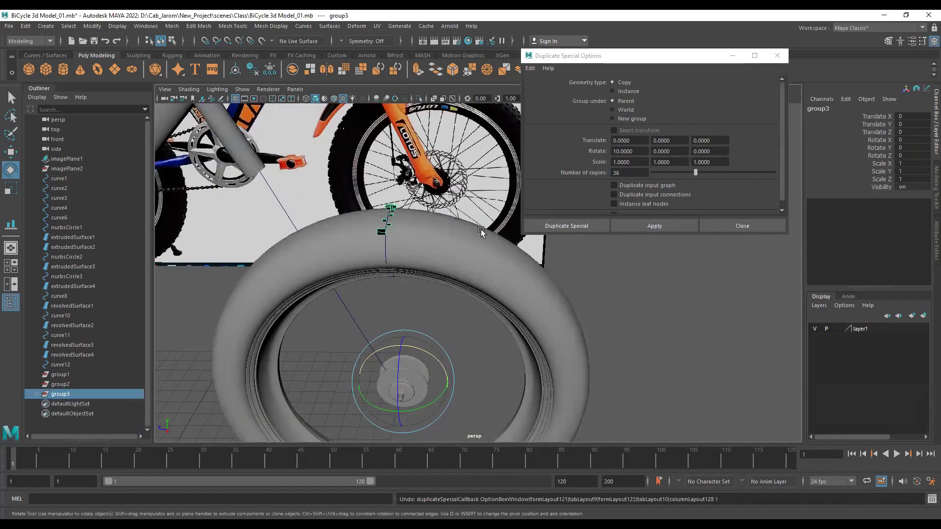
# Duplicate the tread group around the tyre with 71 copies rotated 5 degrees each in X.
pyautogui.moveTo(641, 152); pyautogui.dragTo(596, 150)
pyautogui.write('5')
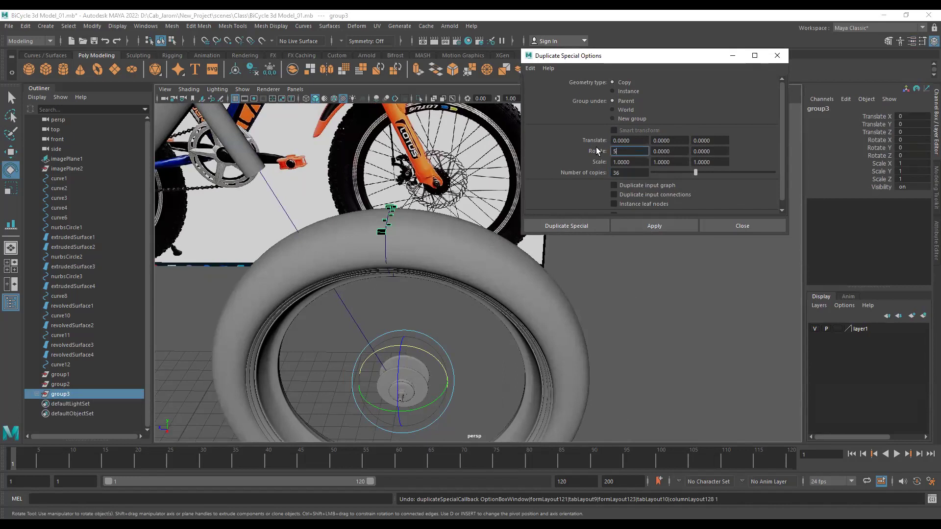
pyautogui.click(633, 173)
pyautogui.moveTo(642, 177); pyautogui.dragTo(584, 176)
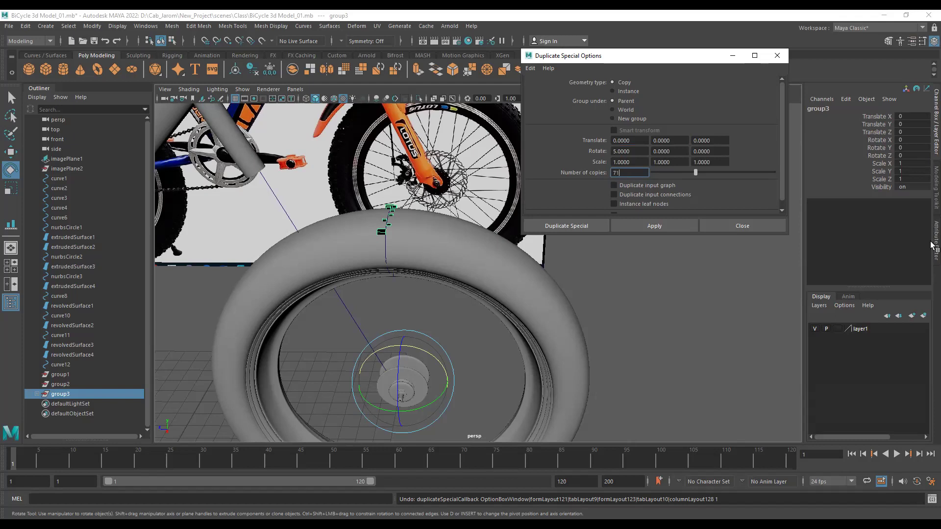
pyautogui.click(653, 227)
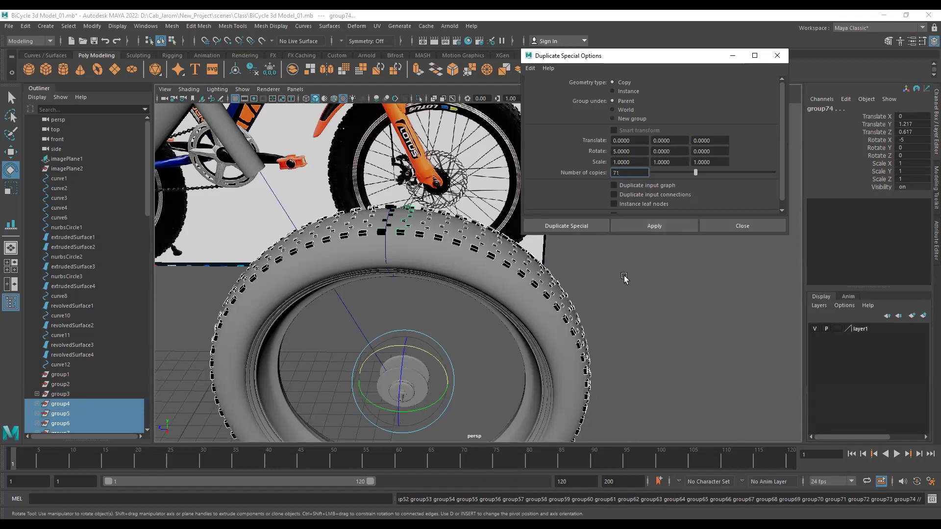
# Check the 71 tread copies with smooth preview on and off, and undo their duplication.
pyautogui.keyDown('alt'); pyautogui.moveTo(623, 278); pyautogui.dragTo(584, 267); pyautogui.keyUp('alt')
pyautogui.keyDown('alt'); pyautogui.moveTo(621, 293); pyautogui.dragTo(662, 297, button='right'); pyautogui.keyUp('alt')
pyautogui.keyDown('alt'); pyautogui.moveTo(676, 313); pyautogui.dragTo(686, 320, button='middle'); pyautogui.keyUp('alt')
pyautogui.keyDown('alt'); pyautogui.moveTo(667, 287); pyautogui.dragTo(628, 292); pyautogui.keyUp('alt')
pyautogui.press('3')
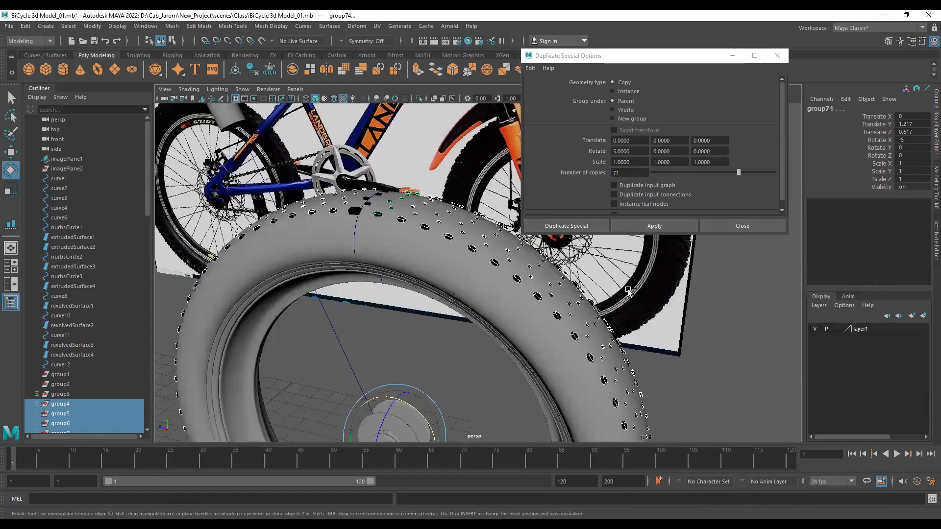
pyautogui.hotkey('ctrl', 'z')
pyautogui.press('1')
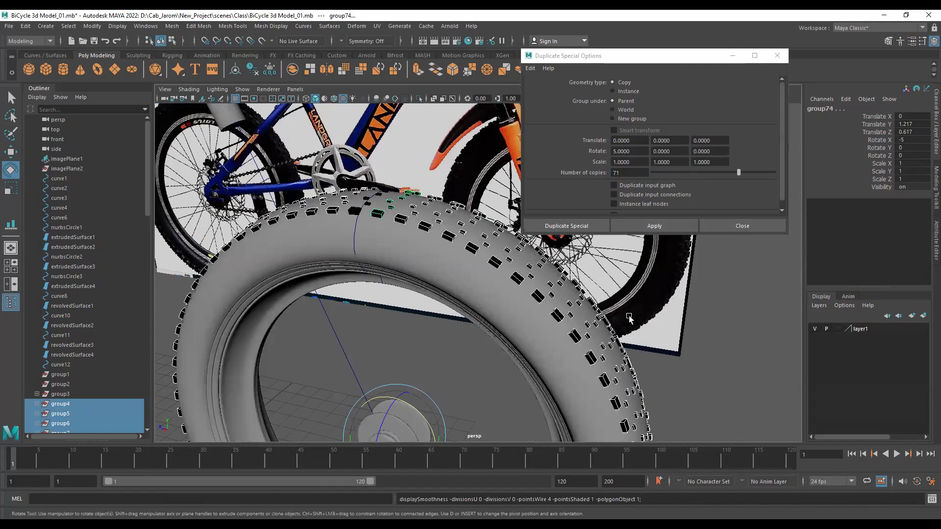
pyautogui.hotkey('ctrl', 'z')
pyautogui.hotkey('ctrl', 'z')
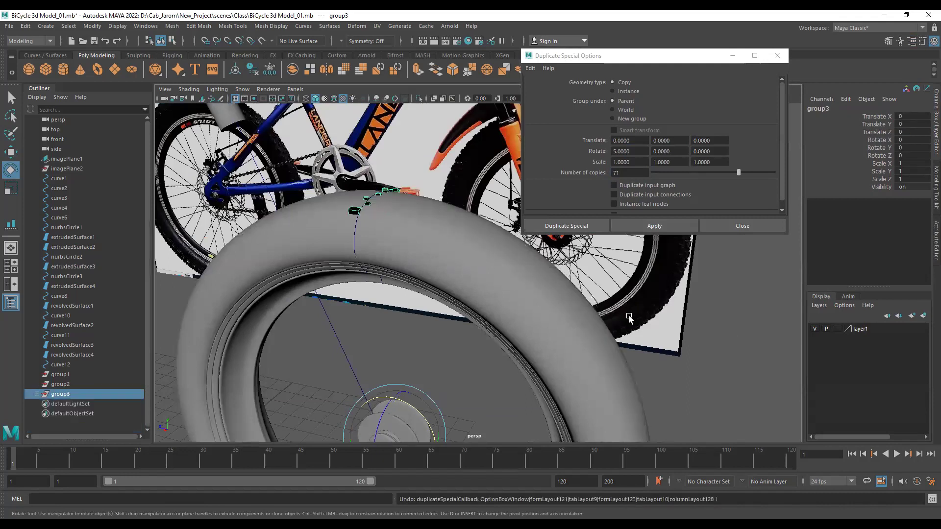
pyautogui.hotkey('ctrl', 'z')
# Duplicate the tread group around the tyre with 160 copies rotated 3 degrees each in X.
pyautogui.click(637, 150)
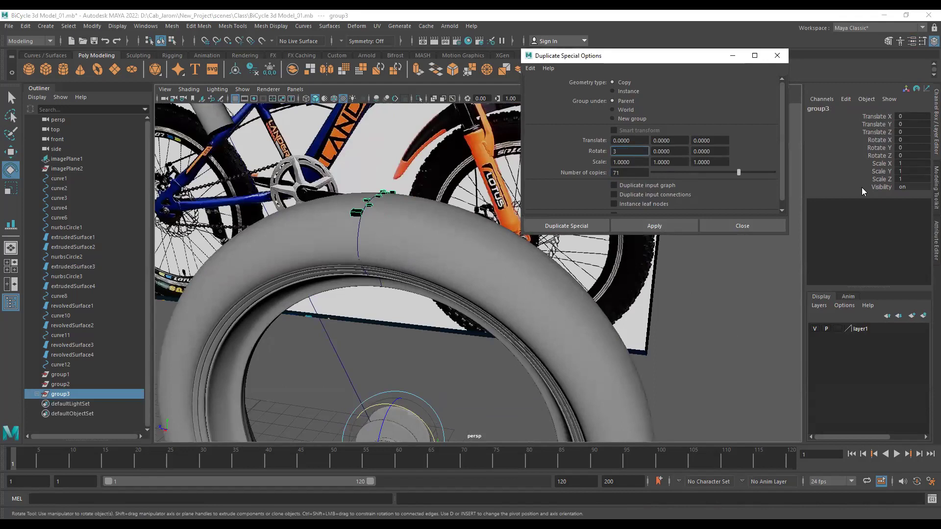
pyautogui.press('Tab')
pyautogui.press('Tab')
pyautogui.press('Tab')
pyautogui.press('Tab')
pyautogui.press('Tab')
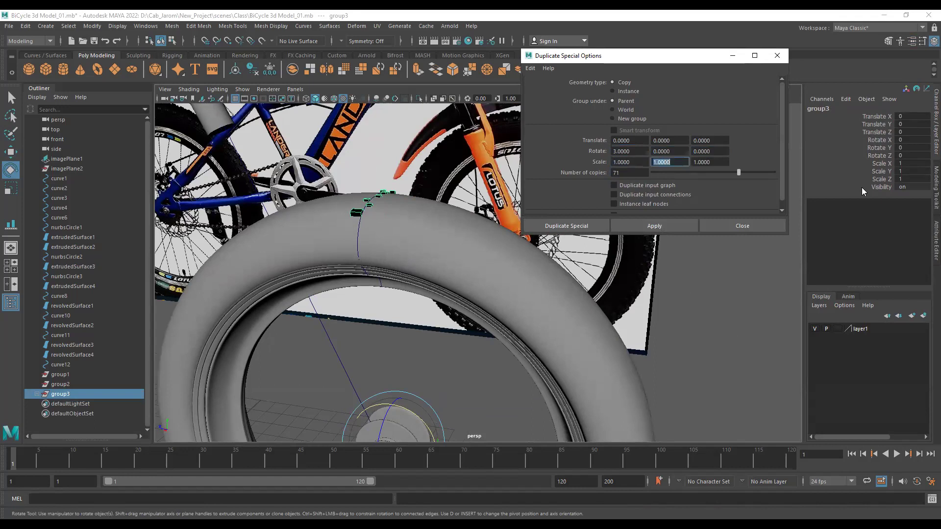
pyautogui.press('Tab')
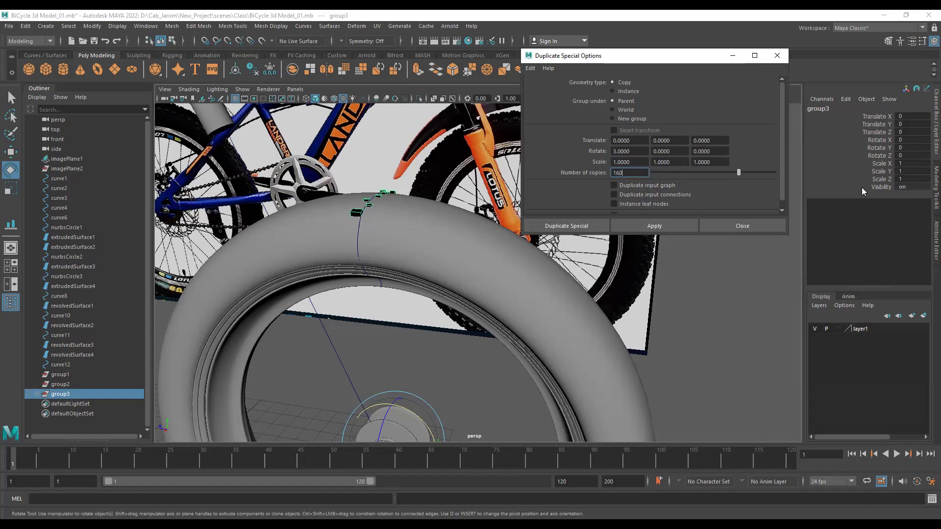
pyautogui.click(659, 224)
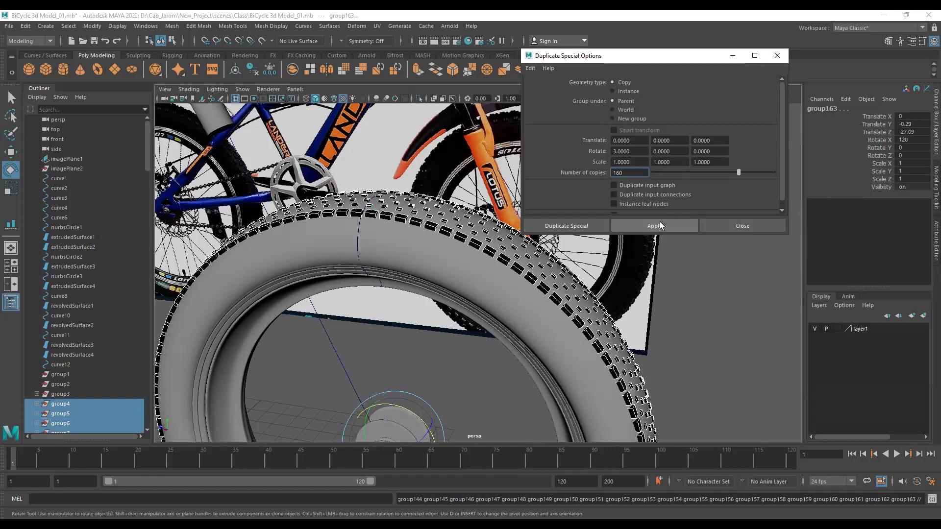
pyautogui.keyDown('alt'); pyautogui.moveTo(623, 300); pyautogui.dragTo(496, 258); pyautogui.keyUp('alt')
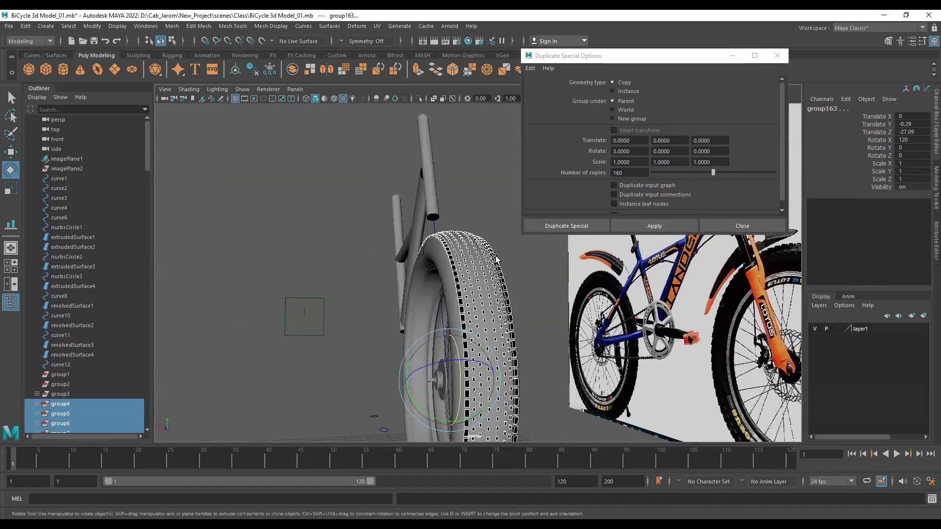
# Assign a new Lambert material to the tyre surface and darken its colour to nearly black.
pyautogui.click(493, 255)
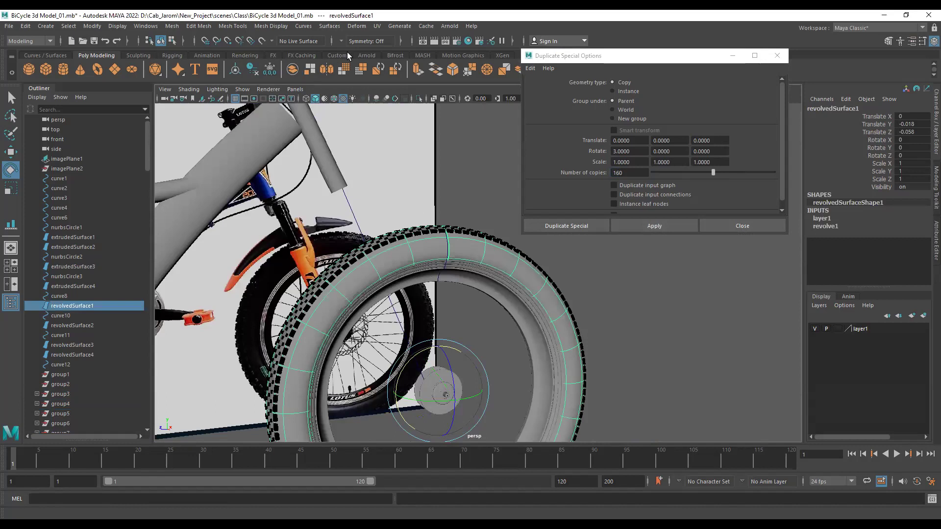
pyautogui.click(248, 56)
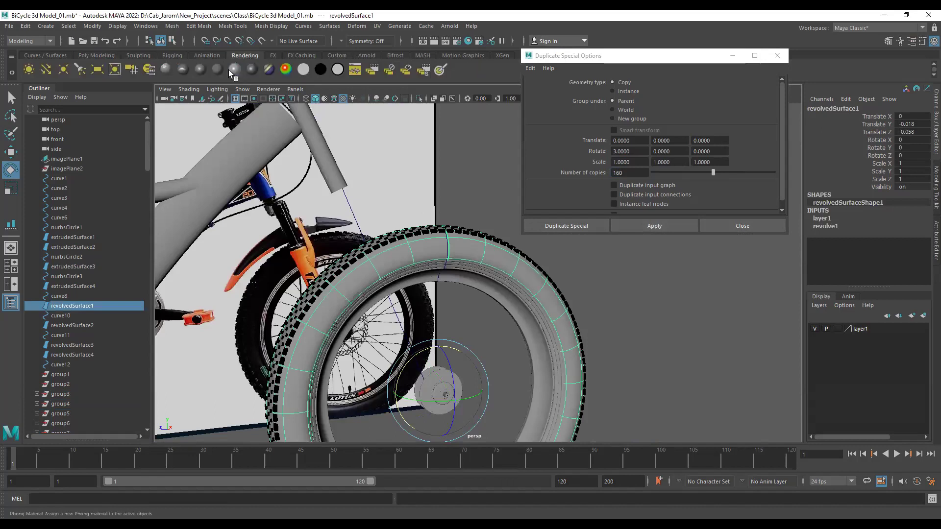
pyautogui.click(215, 64)
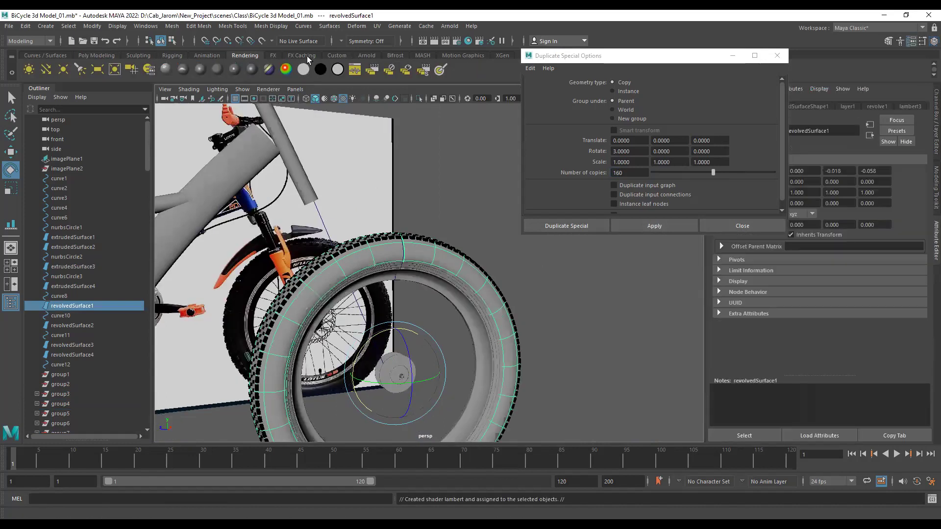
pyautogui.click(732, 55)
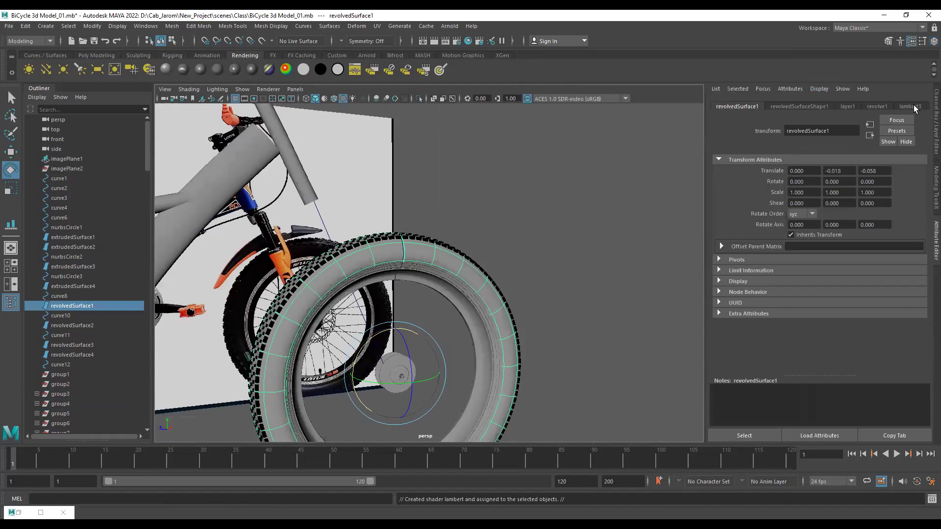
pyautogui.click(911, 106)
pyautogui.moveTo(846, 216); pyautogui.dragTo(828, 217)
pyautogui.click(523, 215)
# Examine the finished tyre tread up close and from several sides, including the material of one tread block.
pyautogui.keyDown('alt'); pyautogui.moveTo(527, 250); pyautogui.dragTo(478, 217); pyautogui.keyUp('alt')
pyautogui.scroll(4, 479, 217)
pyautogui.scroll(5, 473, 208)
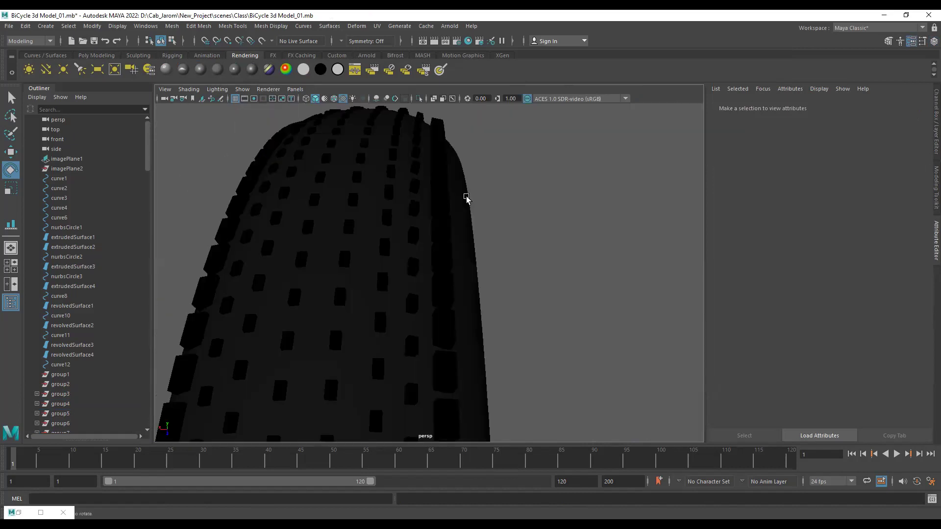
pyautogui.click(444, 212)
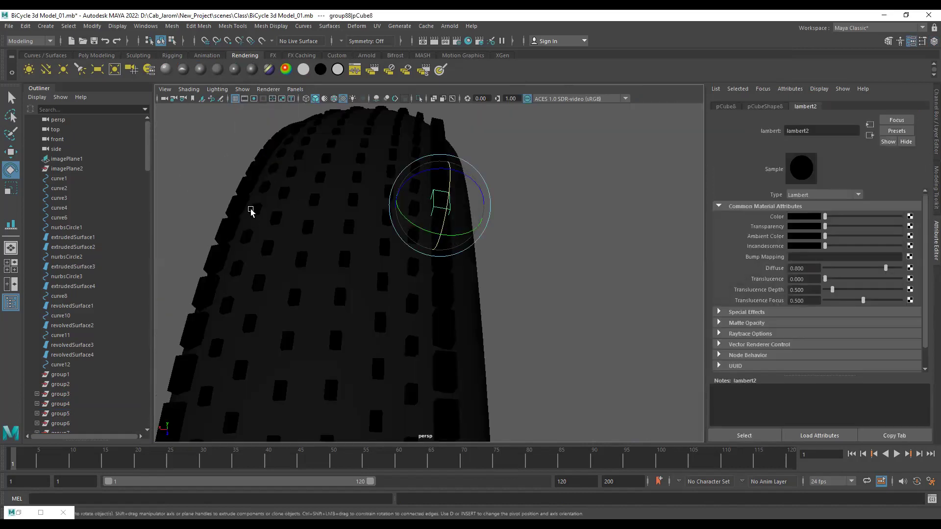
pyautogui.scroll(-8, 569, 265)
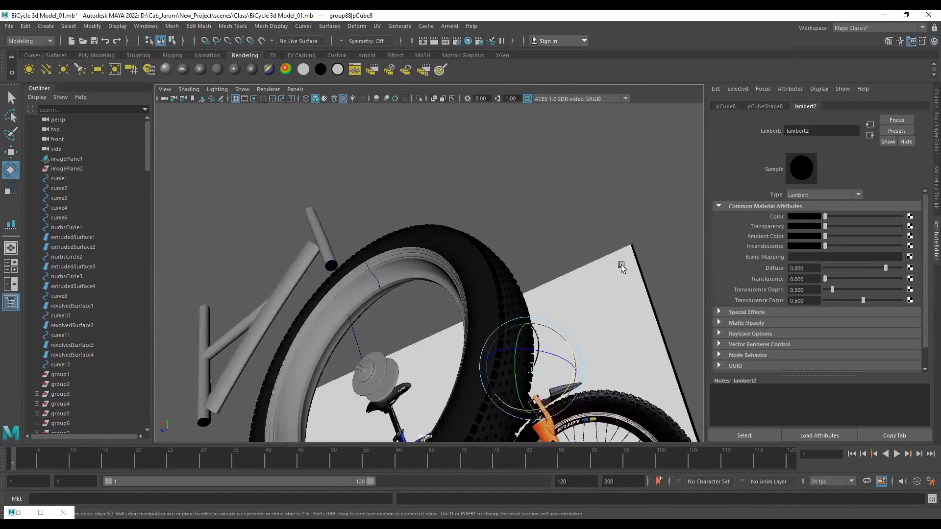
pyautogui.keyDown('alt'); pyautogui.moveTo(514, 236); pyautogui.dragTo(575, 290); pyautogui.keyUp('alt')
pyautogui.click(543, 318)
pyautogui.keyDown('alt'); pyautogui.moveTo(544, 319); pyautogui.dragTo(590, 331); pyautogui.keyUp('alt')
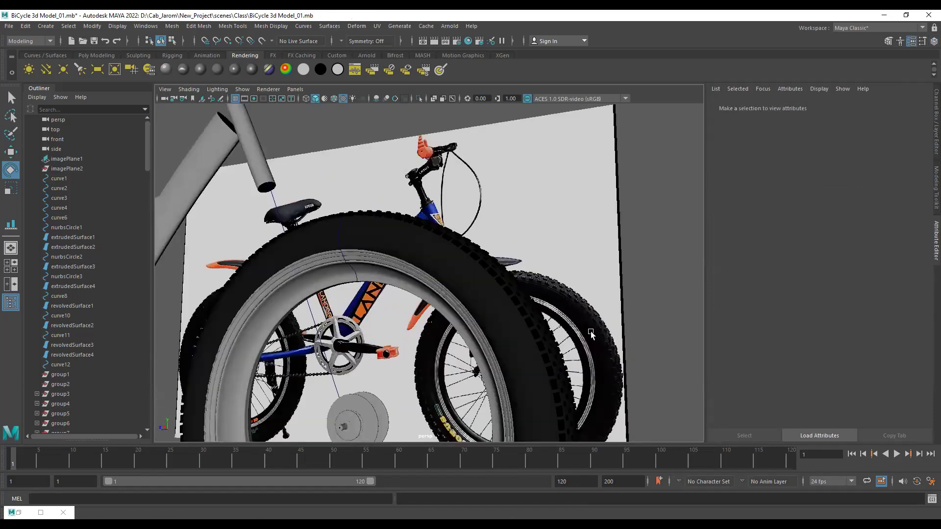
pyautogui.scroll(6, 590, 331)
# Start the CV curve tool and examine the spokes, disc and hub of the front wheel in the reference image.
pyautogui.click(97, 56)
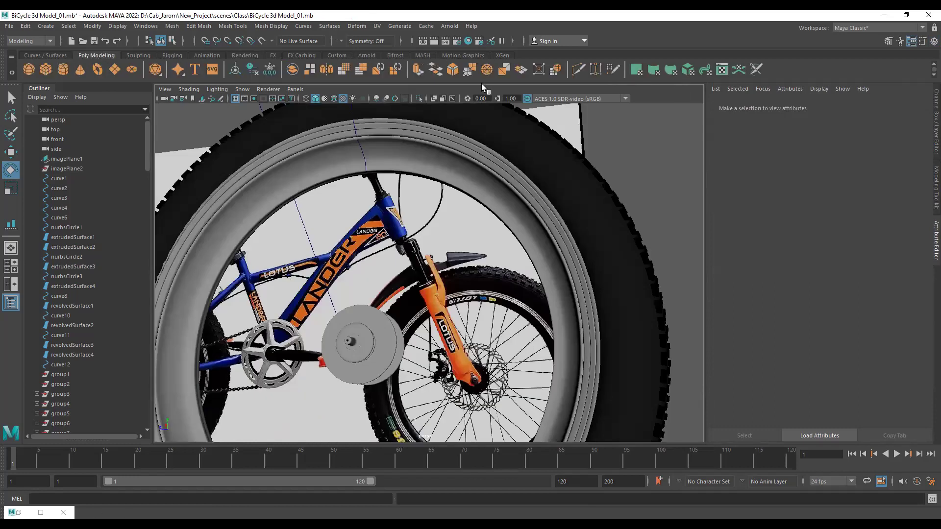
pyautogui.click(54, 56)
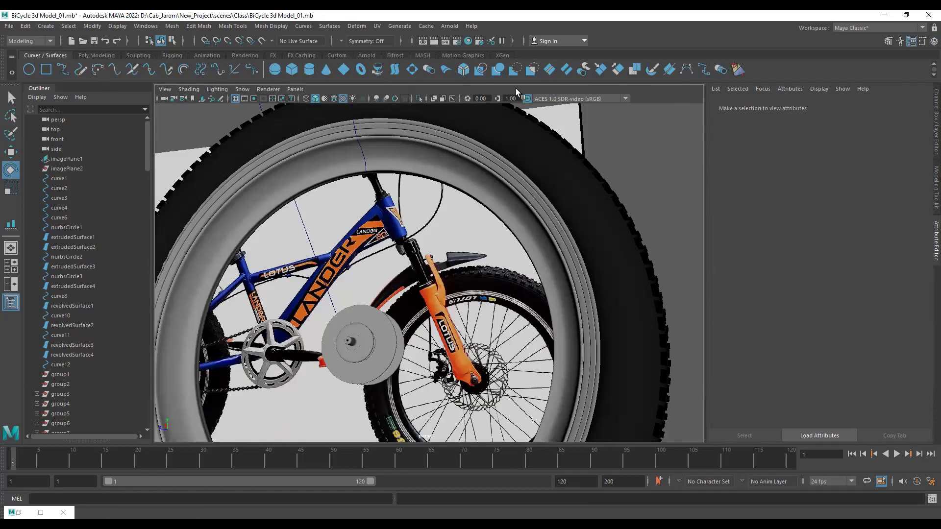
pyautogui.click(687, 70)
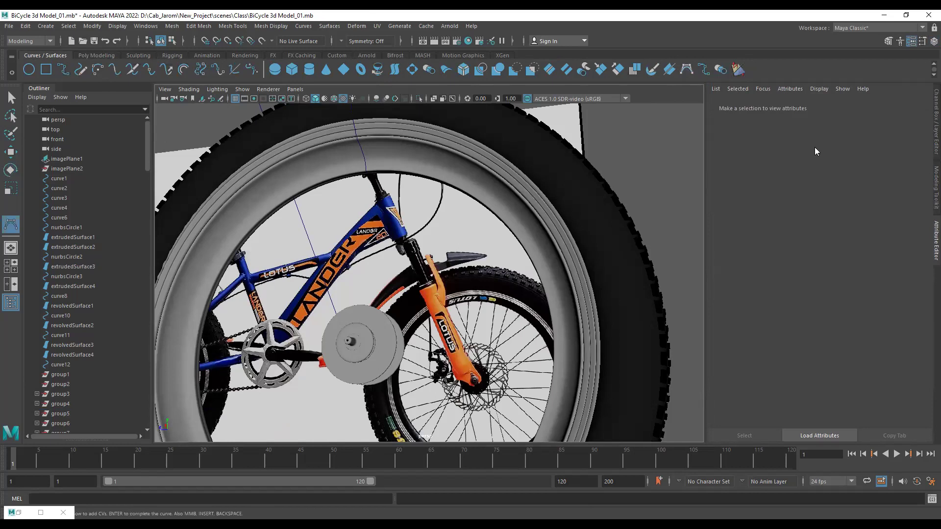
pyautogui.click(746, 173)
pyautogui.click(886, 120)
pyautogui.scroll(8, 478, 253)
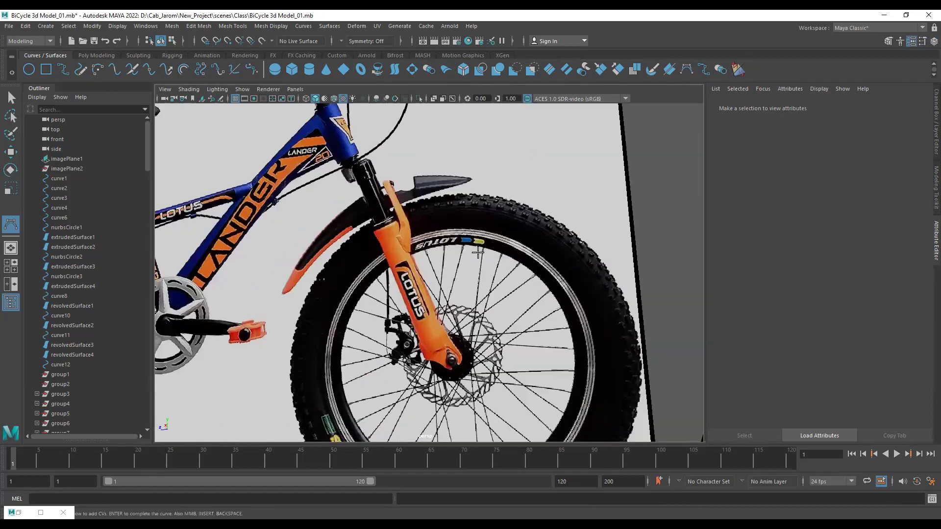
pyautogui.scroll(10, 478, 251)
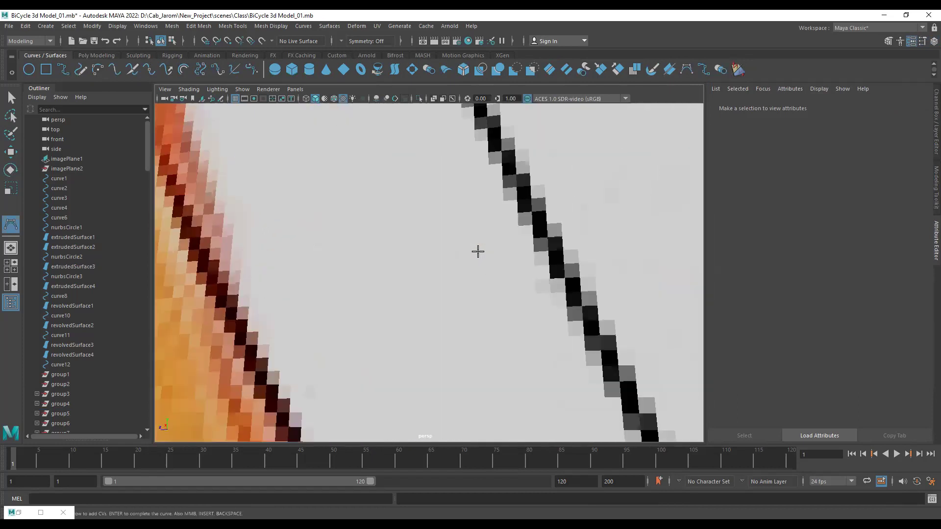
pyautogui.scroll(-5, 478, 251)
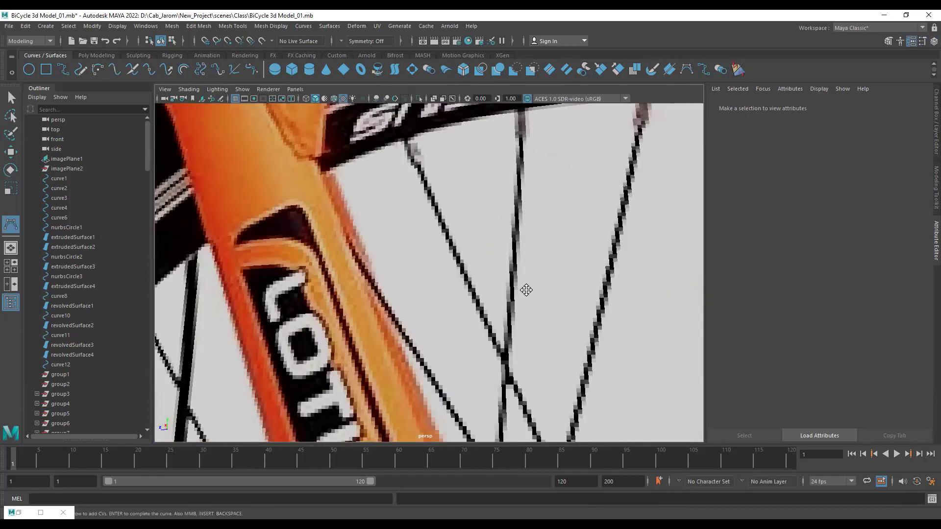
pyautogui.keyDown('alt'); pyautogui.moveTo(526, 290); pyautogui.dragTo(516, 148, button='middle'); pyautogui.keyUp('alt')
pyautogui.keyDown('alt'); pyautogui.moveTo(493, 399); pyautogui.dragTo(495, 338, button='middle'); pyautogui.keyUp('alt')
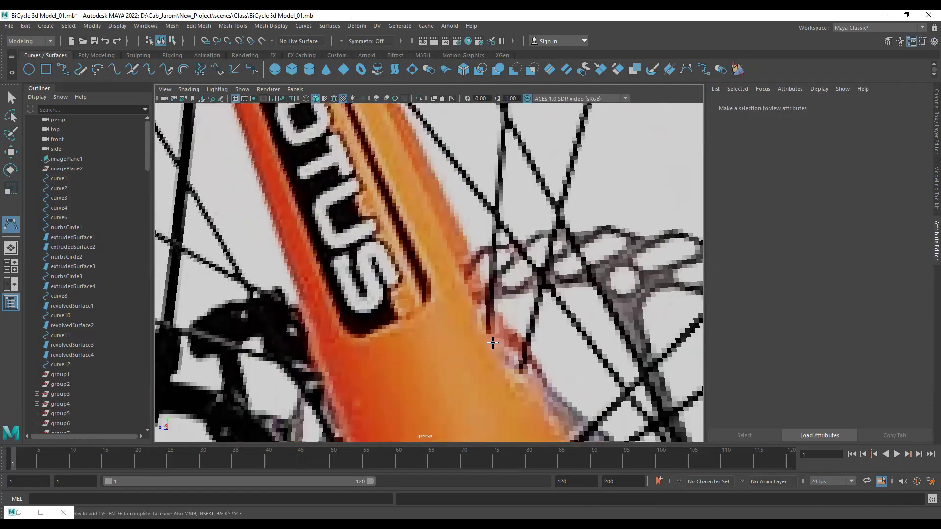
pyautogui.scroll(-5, 531, 367)
pyautogui.scroll(4, 544, 294)
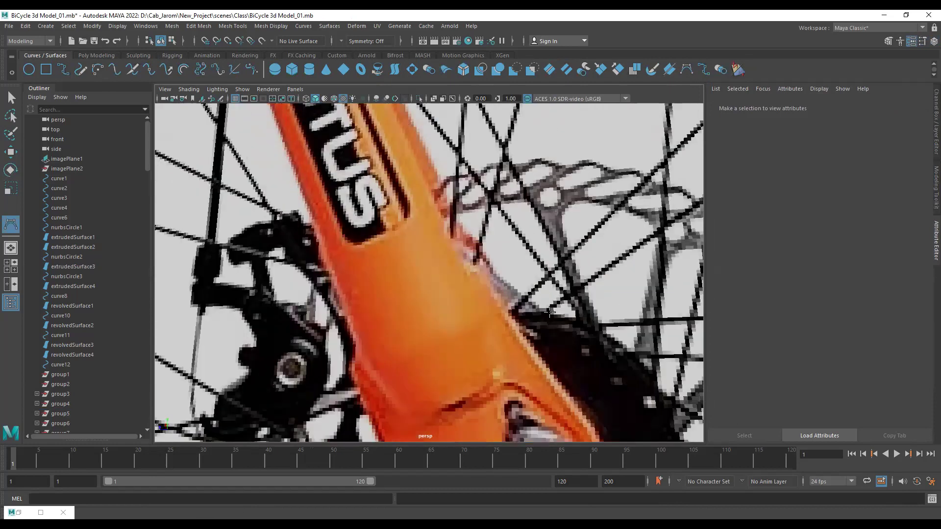
pyautogui.scroll(-4, 559, 278)
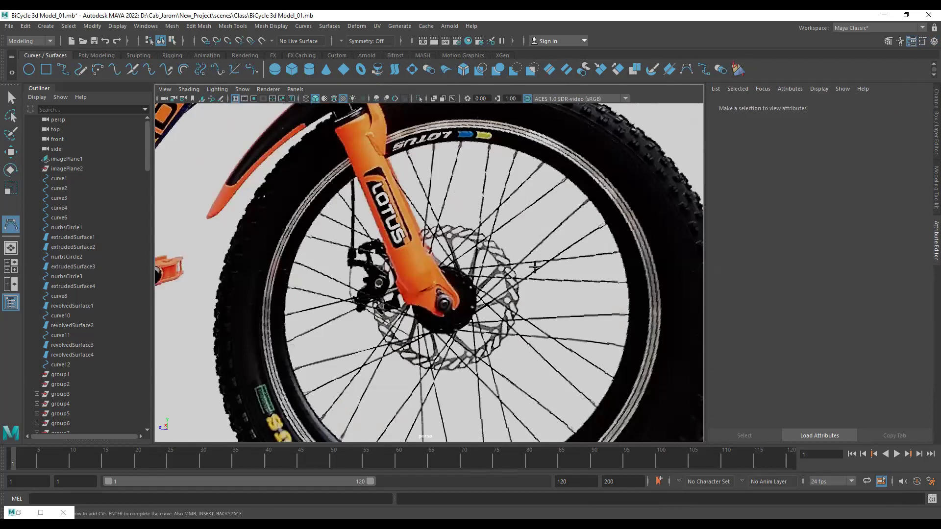
# Draw the thicker upper section of a spoke profile curve beside the vertical axis in the front view, stepping inward at its lower end.
pyautogui.press('space')
pyautogui.press('space')
pyautogui.keyDown('alt'); pyautogui.moveTo(403, 316); pyautogui.dragTo(547, 323, button='right'); pyautogui.keyUp('alt')
pyautogui.keyDown('alt'); pyautogui.moveTo(416, 251); pyautogui.dragTo(458, 314, button='right'); pyautogui.keyUp('alt')
pyautogui.keyDown('alt'); pyautogui.moveTo(466, 229); pyautogui.dragTo(466, 172, button='right'); pyautogui.keyUp('alt')
pyautogui.keyDown('alt'); pyautogui.moveTo(597, 266); pyautogui.dragTo(470, 327, button='right'); pyautogui.keyUp('alt')
pyautogui.keyDown('alt'); pyautogui.moveTo(470, 327); pyautogui.dragTo(478, 198, button='middle'); pyautogui.keyUp('alt')
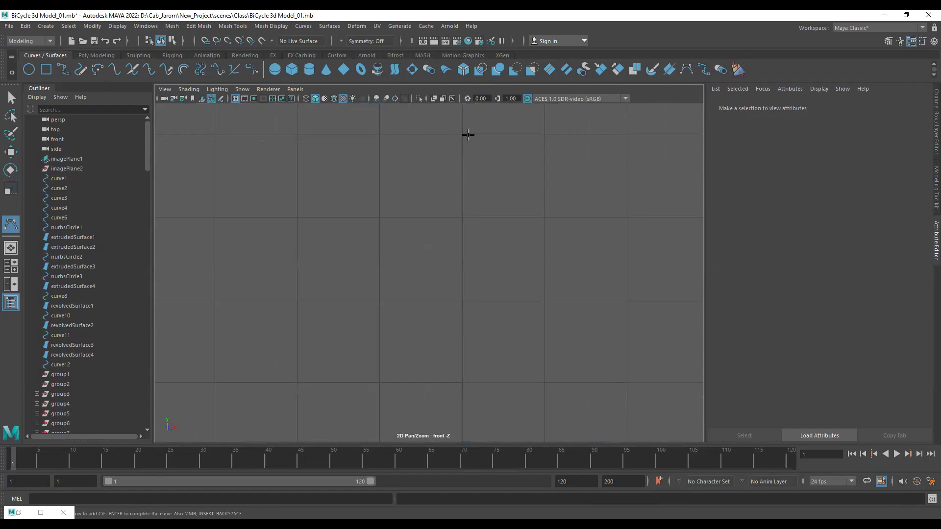
pyautogui.click(474, 134)
pyautogui.click(474, 147)
pyautogui.click(474, 171)
pyautogui.click(474, 181)
pyautogui.click(474, 194)
pyautogui.click(472, 190)
pyautogui.click(471, 191)
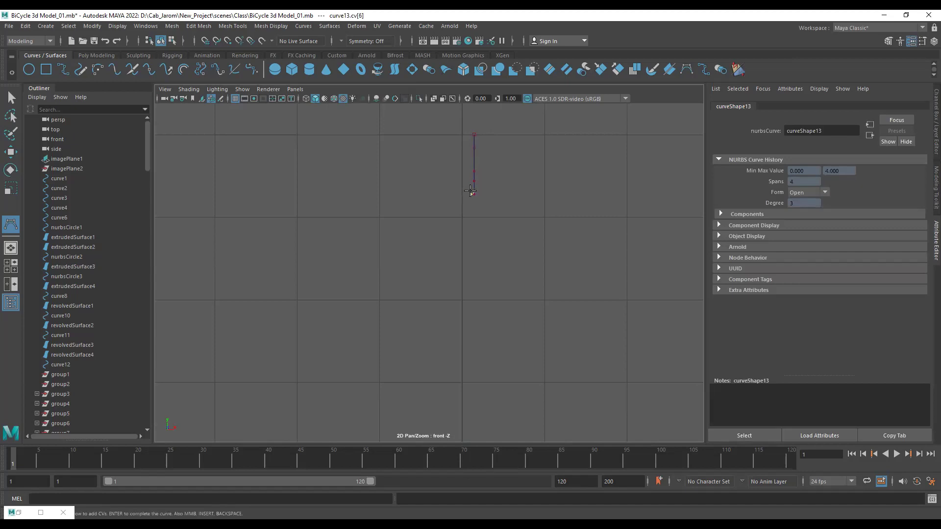
# Extend the profile curve straight down close to the vertical axis to form the long, thin spoke shaft.
pyautogui.keyDown('shift'); pyautogui.click(469, 279); pyautogui.keyUp('shift')
pyautogui.keyDown('shift'); pyautogui.click(463, 298); pyautogui.keyUp('shift')
pyautogui.keyDown('shift'); pyautogui.click(472, 359); pyautogui.keyUp('shift')
pyautogui.keyDown('alt'); pyautogui.moveTo(463, 390); pyautogui.dragTo(438, 163, button='middle'); pyautogui.keyUp('alt')
pyautogui.keyDown('shift'); pyautogui.click(441, 222); pyautogui.keyUp('shift')
pyautogui.keyDown('shift'); pyautogui.click(445, 338); pyautogui.keyUp('shift')
pyautogui.keyDown('shift'); pyautogui.click(445, 354); pyautogui.keyUp('shift')
pyautogui.keyDown('shift'); pyautogui.click(446, 393); pyautogui.keyUp('shift')
pyautogui.keyDown('alt'); pyautogui.moveTo(487, 391); pyautogui.dragTo(470, 198, button='middle'); pyautogui.keyUp('alt')
pyautogui.keyDown('shift'); pyautogui.click(427, 236); pyautogui.keyUp('shift')
pyautogui.keyDown('shift'); pyautogui.click(428, 285); pyautogui.keyUp('shift')
# Finish the spoke profile with a small rounded head that curves back to the vertical axis, and complete the curve.
pyautogui.keyDown('alt'); pyautogui.moveTo(432, 286); pyautogui.dragTo(457, 326, button='right'); pyautogui.keyUp('alt')
pyautogui.click(439, 302)
pyautogui.click(443, 306)
pyautogui.click(445, 320)
pyautogui.click(442, 334)
pyautogui.click(428, 342)
pyautogui.click(416, 342)
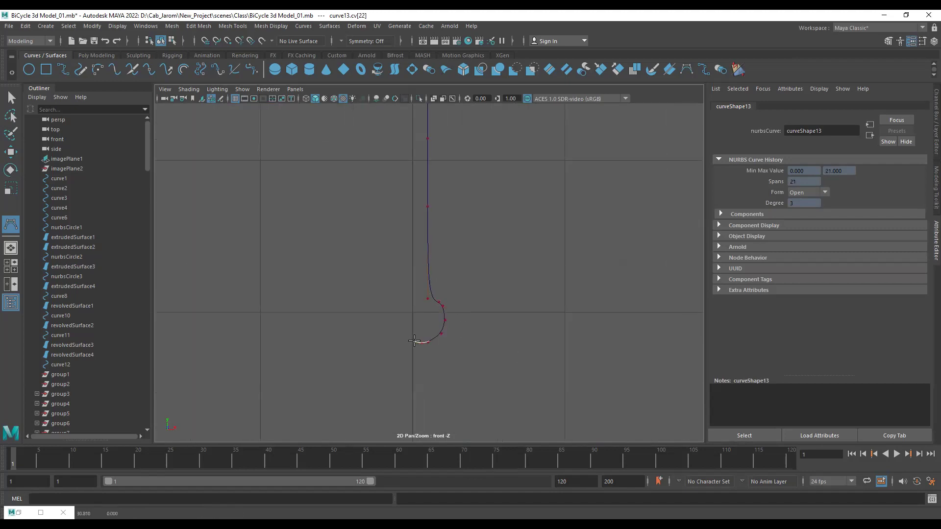
pyautogui.press('e')
pyautogui.scroll(-5, 566, 324)
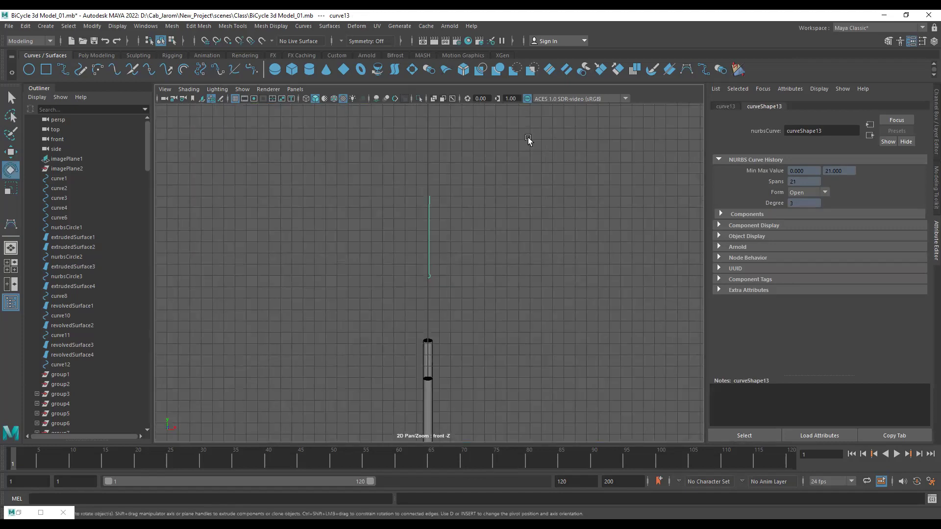
# Revolve the profile curve into a solid-looking spoke surface and select that surface.
pyautogui.click(377, 69)
pyautogui.click(427, 232)
pyautogui.press('w')
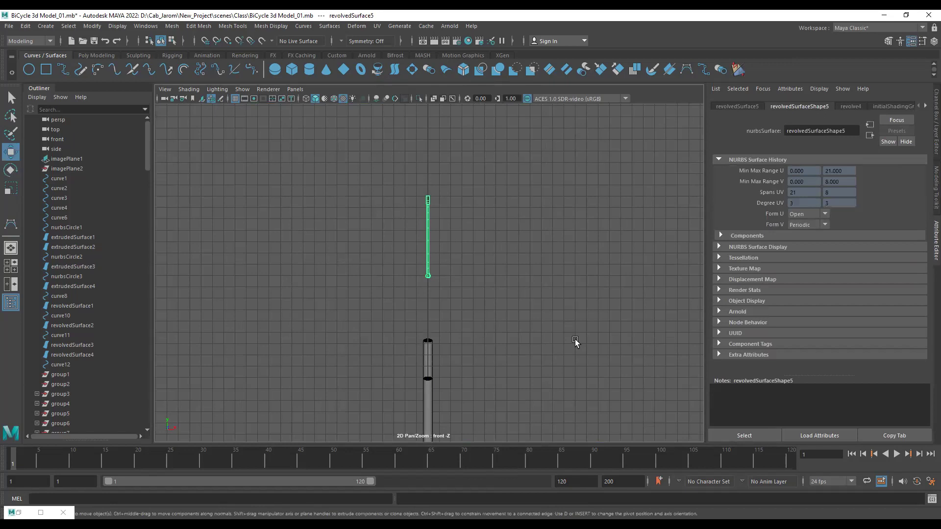
# In the side view, add a Center Pivot shortcut to the Curves / Surfaces shelf and centre the revolved spoke's pivot with it.
pyautogui.press('space')
pyautogui.click(625, 332)
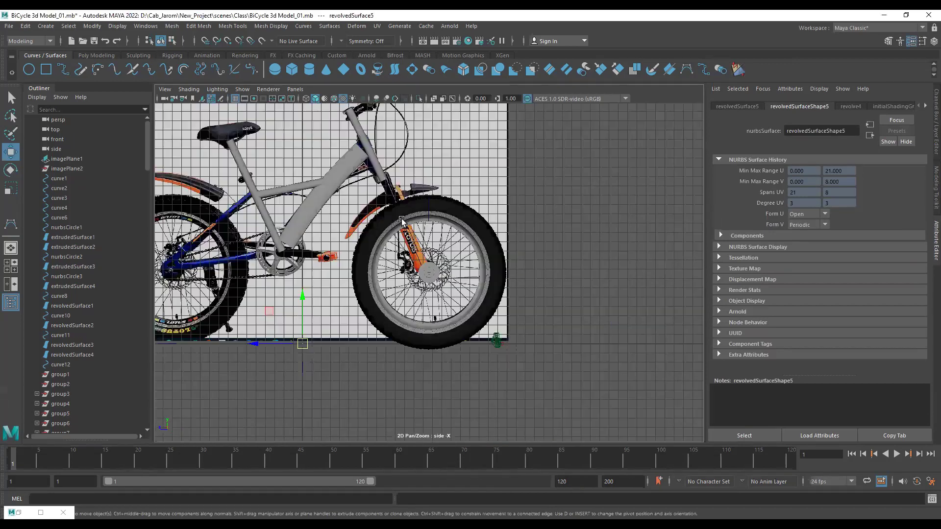
pyautogui.scroll(-3, 473, 217)
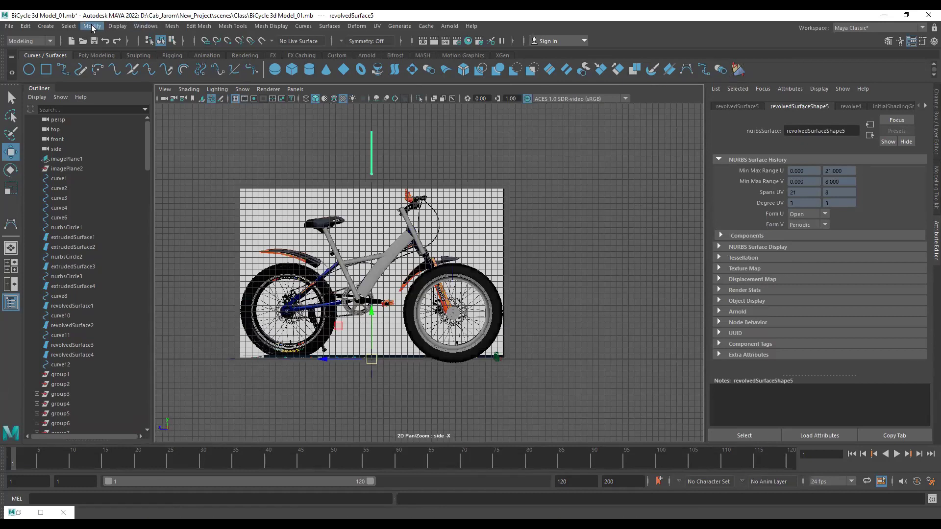
pyautogui.click(124, 26)
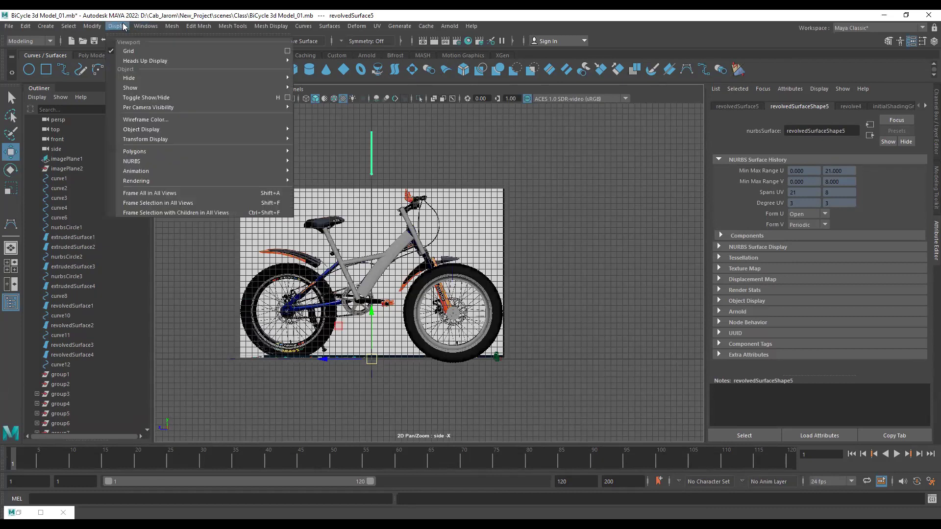
pyautogui.moveTo(191, 27)
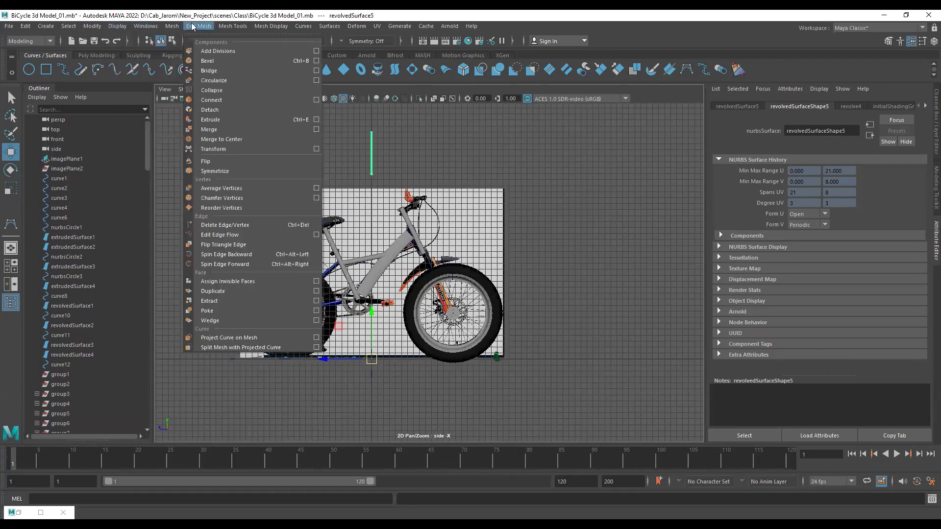
pyautogui.click(93, 26)
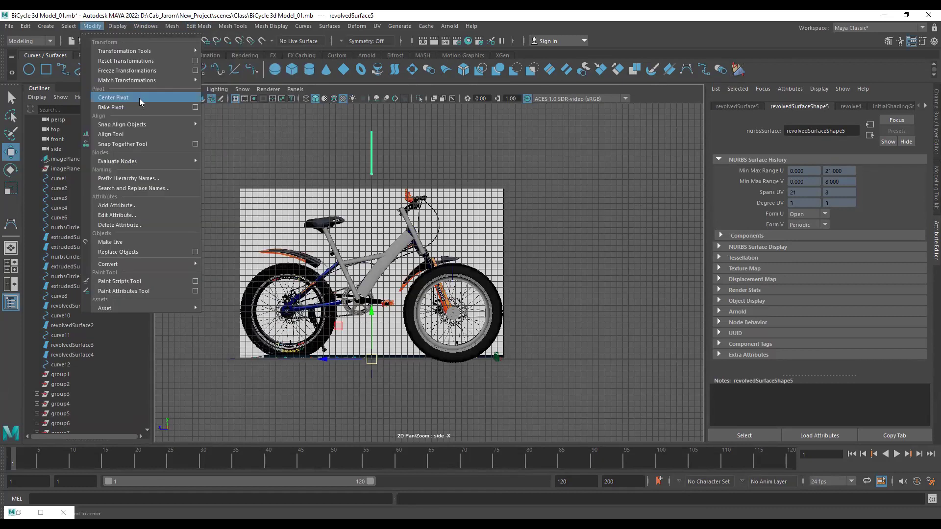
pyautogui.keyDown('ctrl'); pyautogui.keyDown('shift'); pyautogui.click(139, 98); pyautogui.keyUp('shift'); pyautogui.keyUp('ctrl')
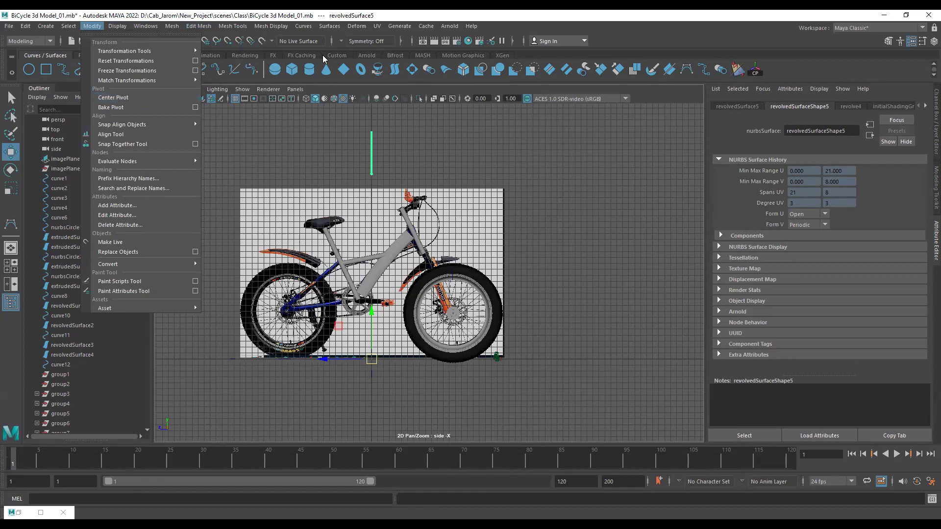
pyautogui.click(754, 72)
# Move the spoke into the front wheel directly above the hub and scale it down to match the reference spoke thickness.
pyautogui.moveTo(371, 153); pyautogui.dragTo(453, 301)
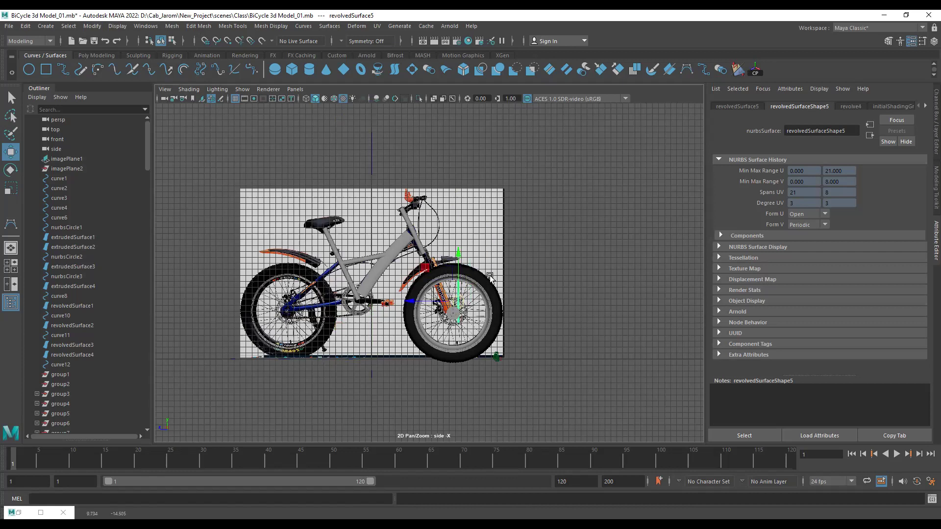
pyautogui.scroll(5, 490, 278)
pyautogui.scroll(-4, 488, 277)
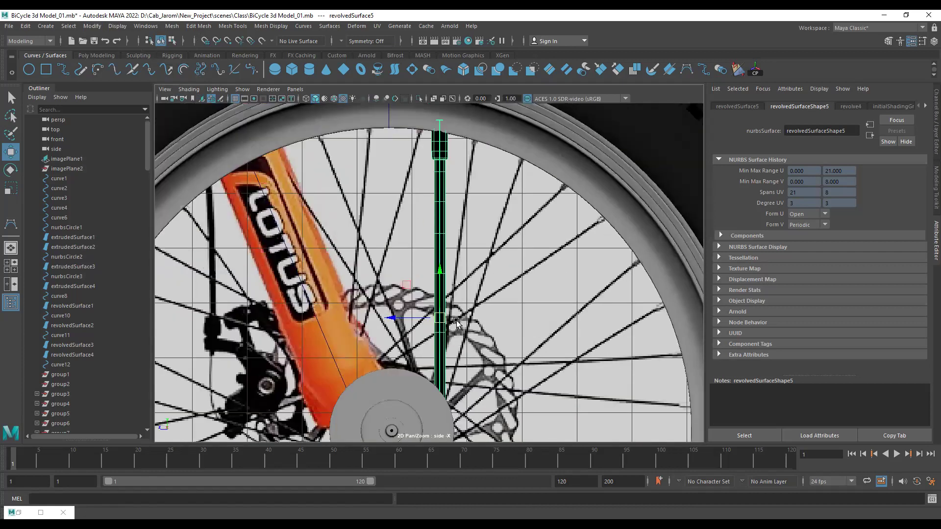
pyautogui.moveTo(443, 323); pyautogui.dragTo(243, 249)
pyautogui.press('r')
pyautogui.press('w')
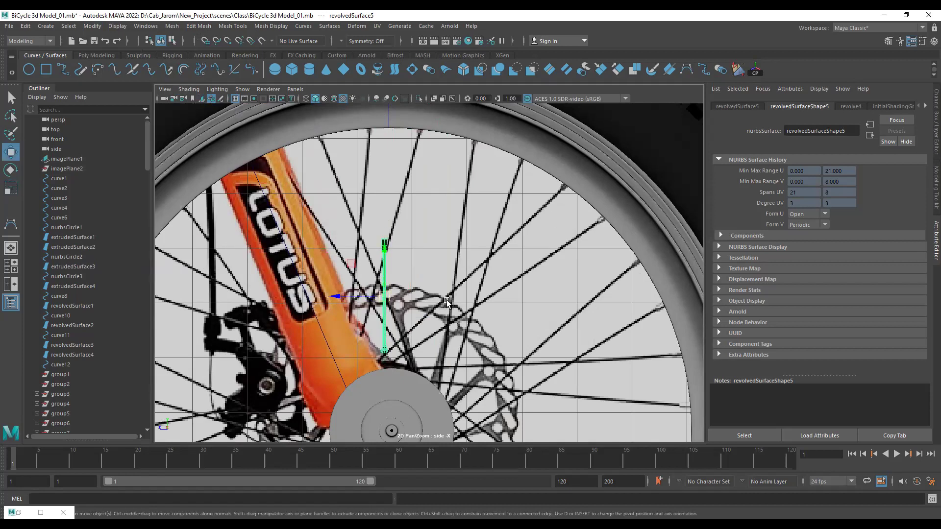
# Reverse the surface direction of the revolved spoke.
pyautogui.moveTo(413, 294); pyautogui.dragTo(277, 58, button='right')
pyautogui.moveTo(468, 277); pyautogui.dragTo(231, 152, button='right')
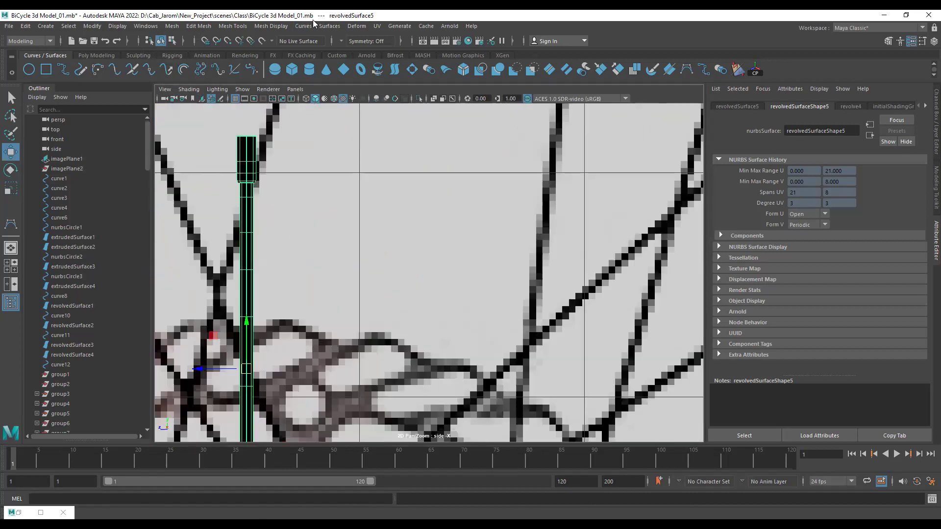
pyautogui.click(327, 27)
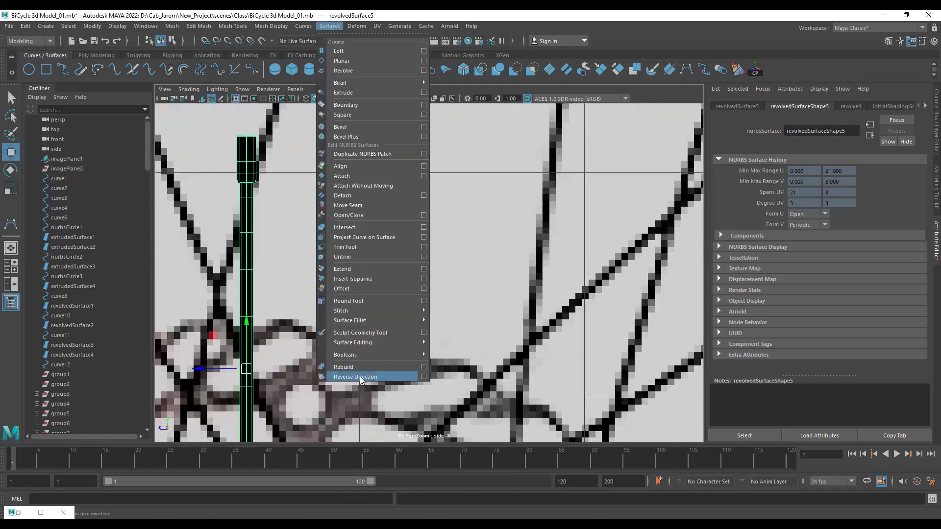
pyautogui.click(360, 377)
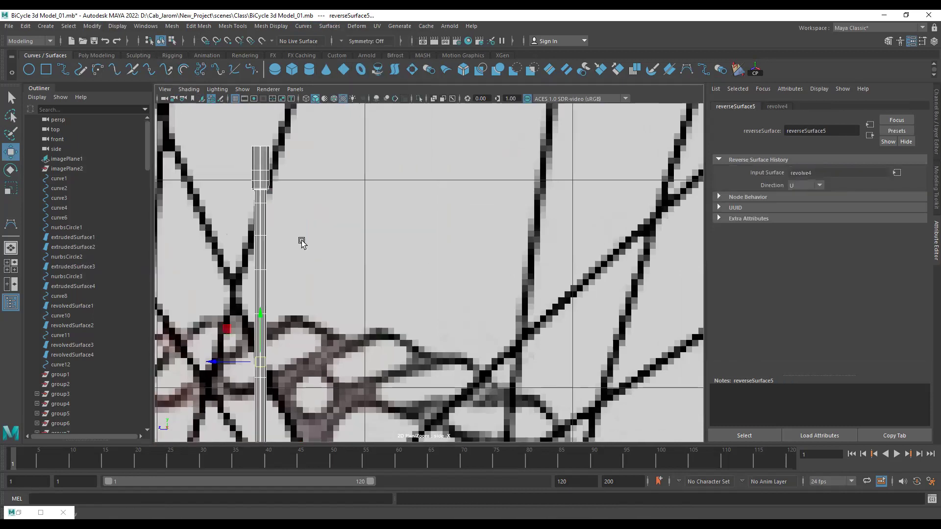
pyautogui.scroll(-5, 473, 325)
# Lengthen the spoke by moving its upper control vertices up to the rim and its lower ones down to the hub, and return to object mode.
pyautogui.scroll(2, 387, 238)
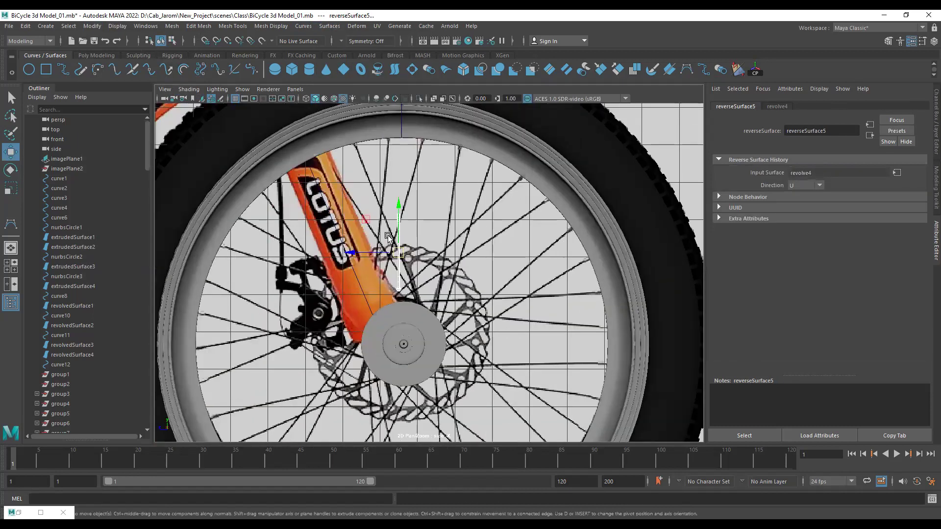
pyautogui.scroll(1, 413, 227)
pyautogui.moveTo(408, 224); pyautogui.dragTo(373, 215, button='right')
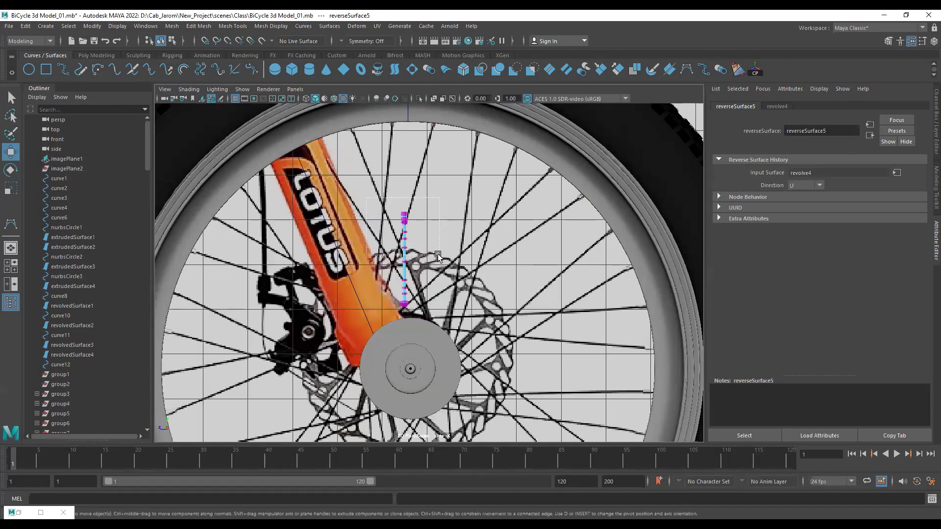
pyautogui.moveTo(401, 185); pyautogui.dragTo(395, 95)
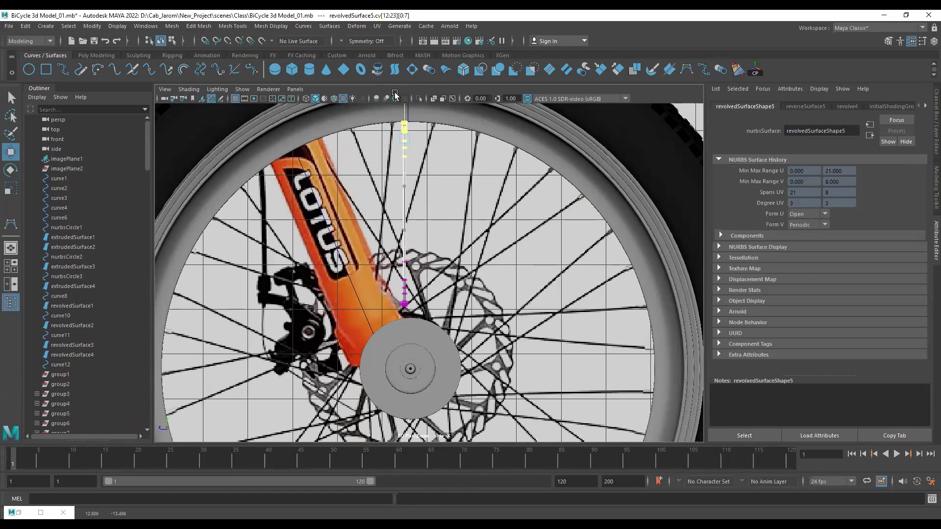
pyautogui.moveTo(448, 250); pyautogui.dragTo(376, 335)
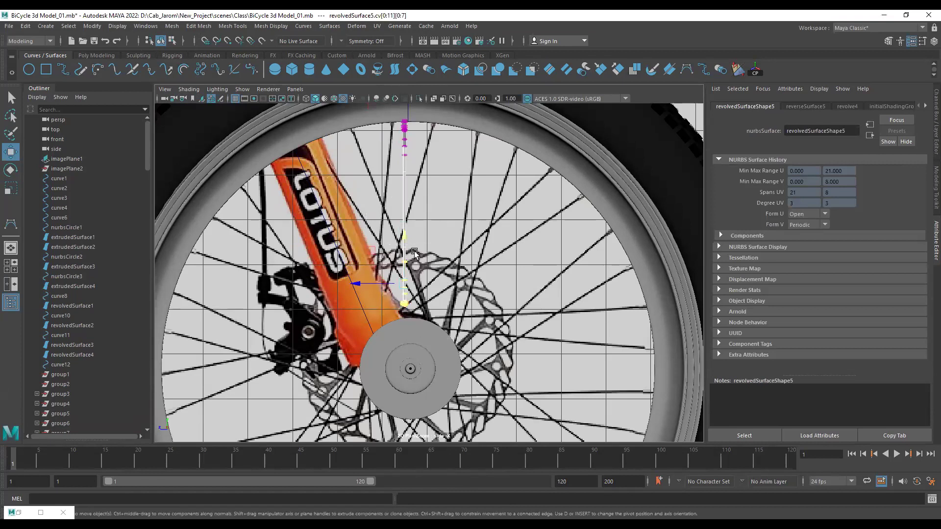
pyautogui.moveTo(403, 240); pyautogui.dragTo(403, 254)
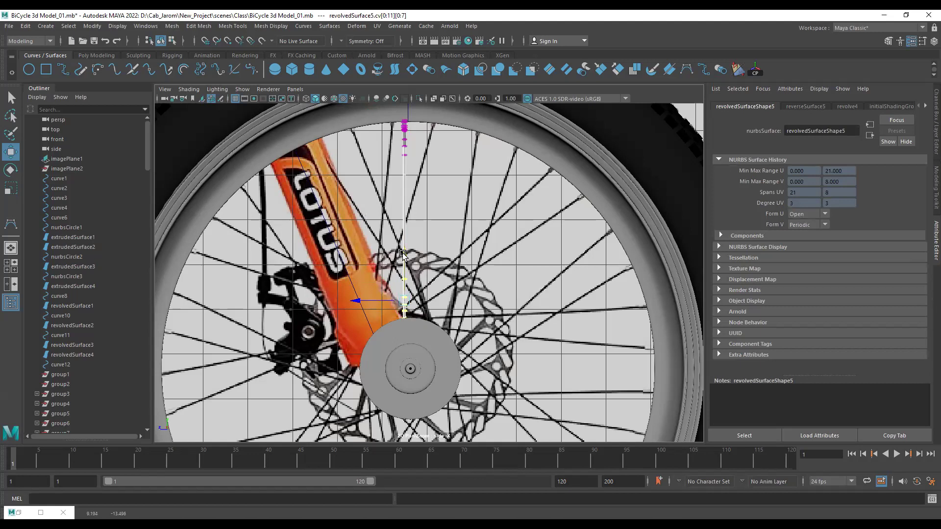
pyautogui.press('space')
pyautogui.keyDown('alt'); pyautogui.moveTo(361, 293); pyautogui.dragTo(412, 290, button='middle'); pyautogui.keyUp('alt')
pyautogui.scroll(5, 444, 373)
pyautogui.press('F8')
# Examine in perspective how the spoke sits between the hub and the rim from several angles.
pyautogui.scroll(-5, 411, 290)
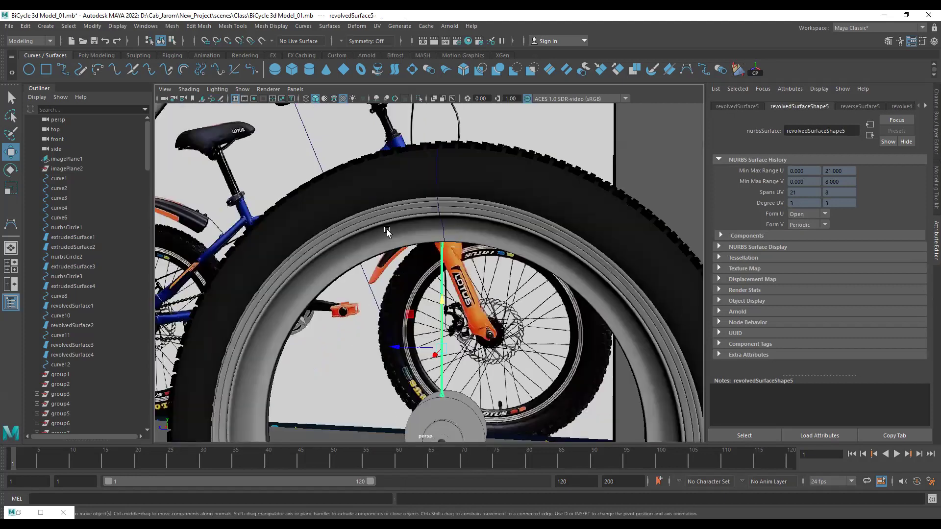
pyautogui.scroll(2, 388, 232)
pyautogui.scroll(2, 397, 247)
pyautogui.keyDown('alt'); pyautogui.moveTo(407, 246); pyautogui.dragTo(333, 268); pyautogui.keyUp('alt')
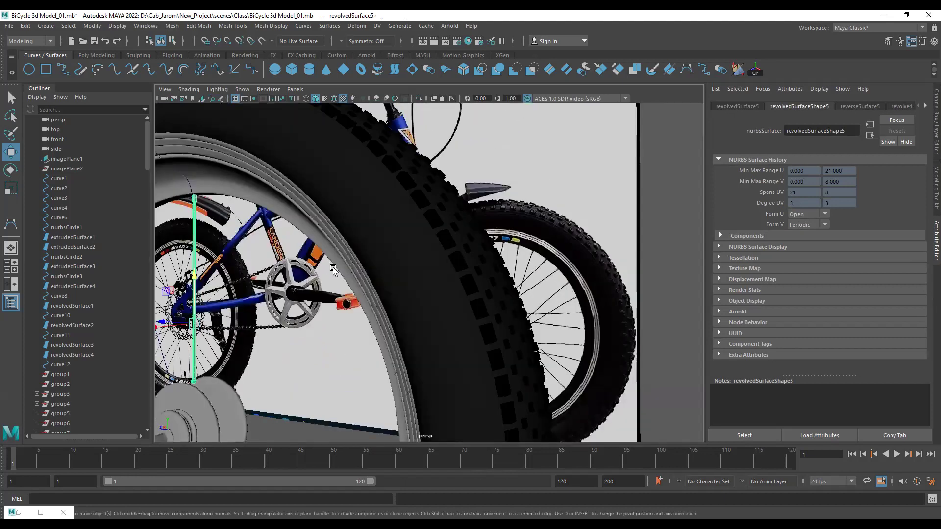
pyautogui.keyDown('alt'); pyautogui.moveTo(333, 269); pyautogui.dragTo(349, 288, button='middle'); pyautogui.keyUp('alt')
pyautogui.keyDown('alt'); pyautogui.moveTo(369, 312); pyautogui.dragTo(376, 311); pyautogui.keyUp('alt')
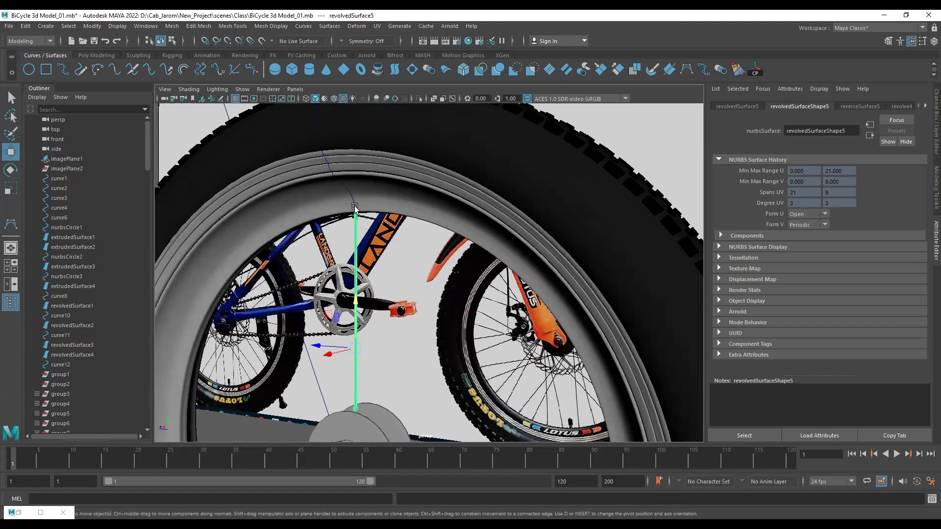
pyautogui.keyDown('alt'); pyautogui.moveTo(363, 244); pyautogui.dragTo(364, 233); pyautogui.keyUp('alt')
pyautogui.keyDown('alt'); pyautogui.moveTo(389, 221); pyautogui.dragTo(397, 248, button='middle'); pyautogui.keyUp('alt')
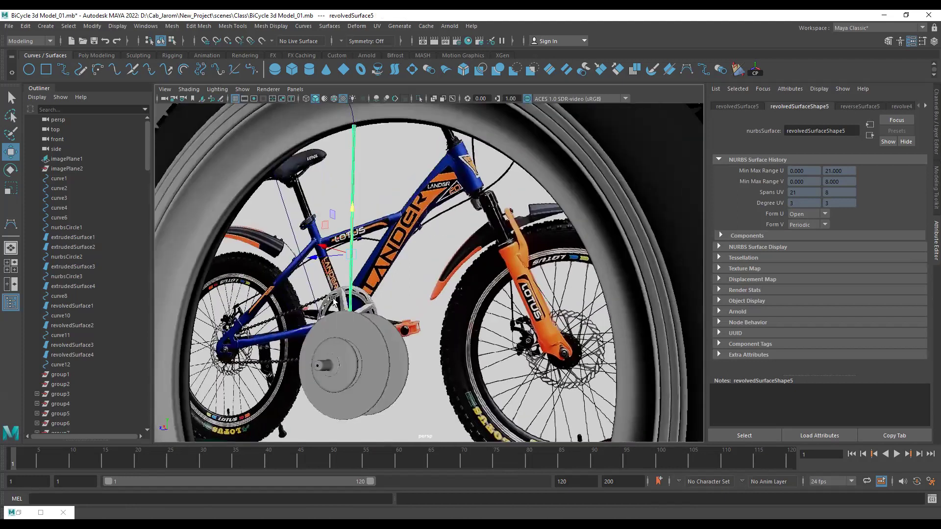
# Move the spoke's pivot to its upper end at the rim and tilt the spoke toward the hub flange.
pyautogui.moveTo(350, 333)
pyautogui.keyDown('alt'); pyautogui.mouseDown()
pyautogui.moveTo(327, 330)
pyautogui.moveTo(341, 350)
pyautogui.mouseUp(); pyautogui.keyUp('alt')
pyautogui.press('d')
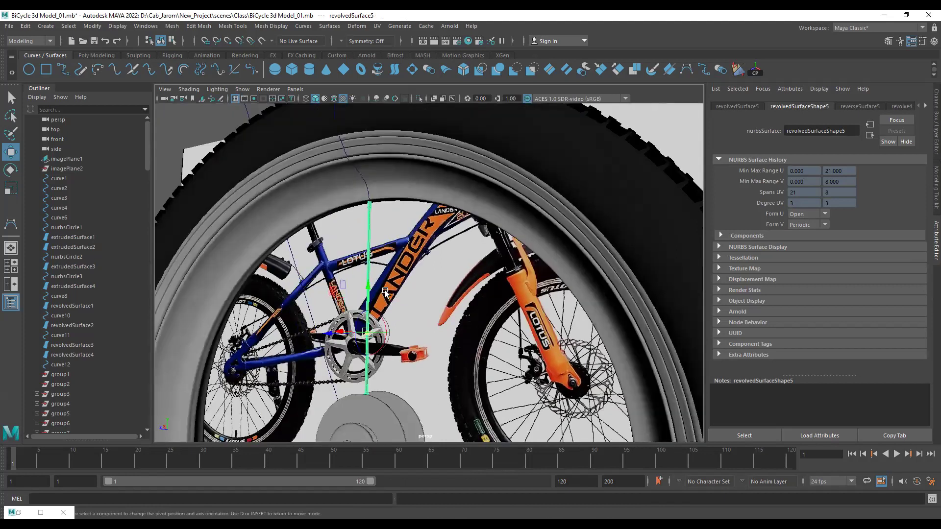
pyautogui.moveTo(365, 290); pyautogui.dragTo(365, 161)
pyautogui.press('d')
pyautogui.scroll(-3, 365, 200)
pyautogui.keyDown('alt'); pyautogui.moveTo(365, 221); pyautogui.dragTo(365, 234); pyautogui.keyUp('alt')
pyautogui.keyDown('alt'); pyautogui.moveTo(367, 297); pyautogui.dragTo(369, 237); pyautogui.keyUp('alt')
pyautogui.press('e')
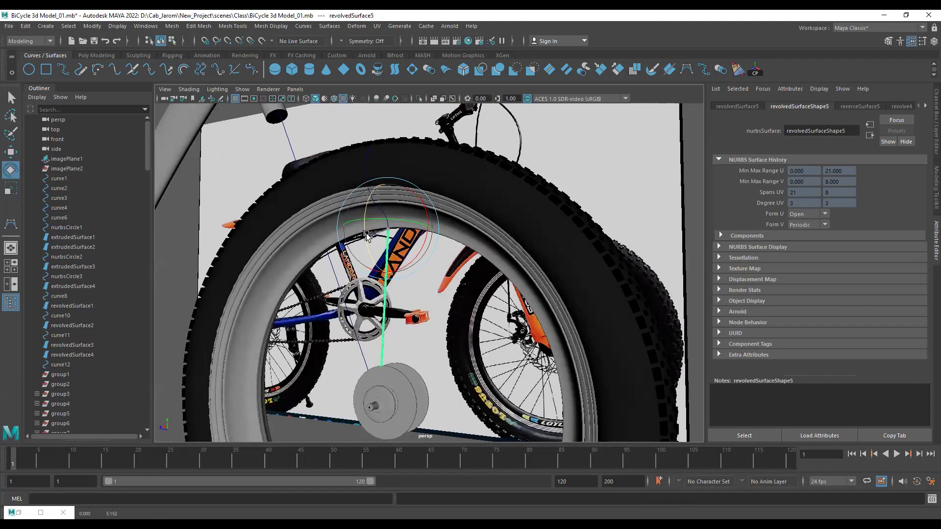
pyautogui.scroll(4, 387, 361)
pyautogui.scroll(-2, 381, 277)
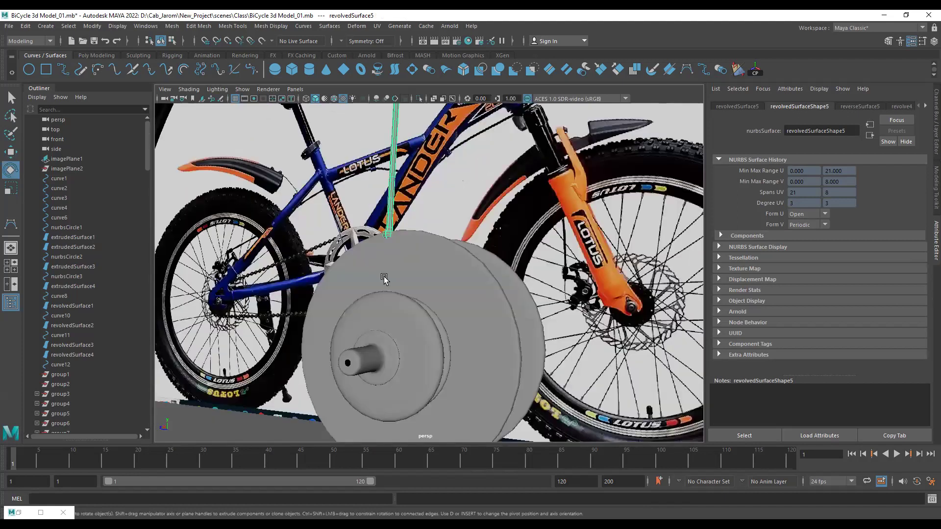
pyautogui.scroll(2, 409, 294)
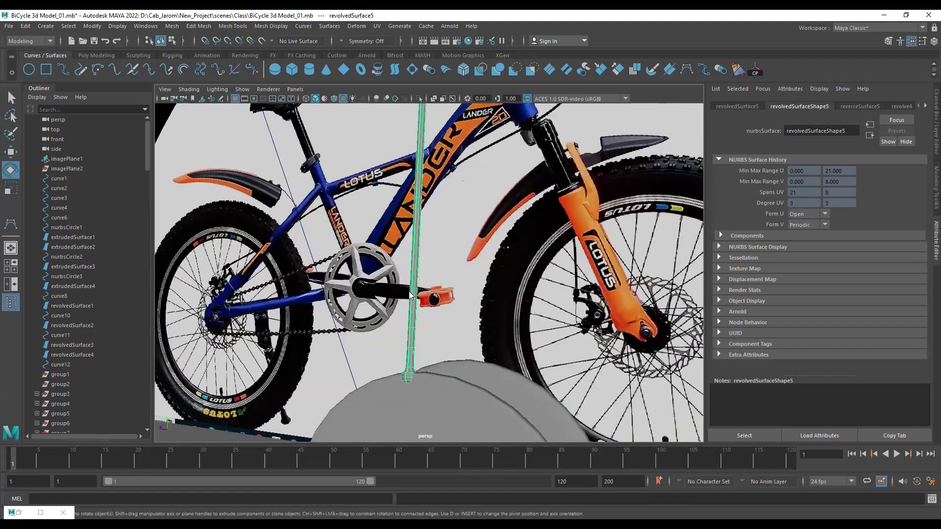
# Clear the component selection and reselect only the revolved spoke above the hub.
pyautogui.press('F9')
pyautogui.press('w')
pyautogui.keyDown('alt'); pyautogui.moveTo(423, 264); pyautogui.dragTo(318, 269); pyautogui.keyUp('alt')
pyautogui.moveTo(255, 190); pyautogui.dragTo(255, 198)
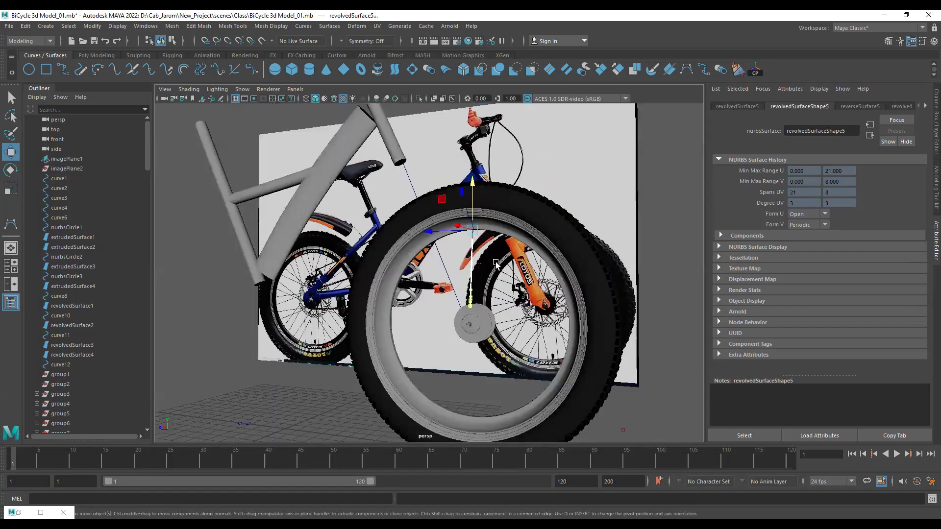
pyautogui.click(496, 267)
pyautogui.click(472, 268)
pyautogui.keyDown('alt'); pyautogui.moveTo(500, 289); pyautogui.dragTo(500, 294); pyautogui.keyUp('alt')
pyautogui.scroll(3, 514, 304)
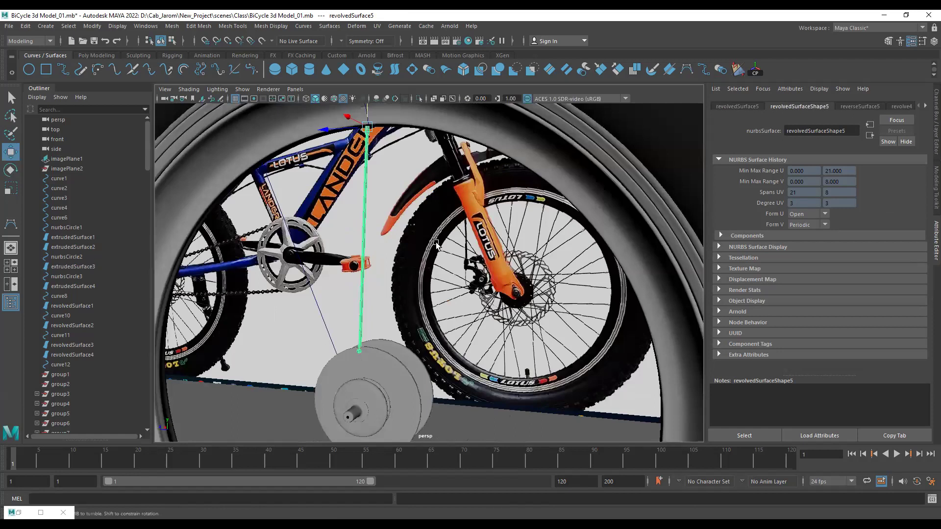
pyautogui.keyDown('alt'); pyautogui.moveTo(436, 244); pyautogui.dragTo(450, 247); pyautogui.keyUp('alt')
pyautogui.keyDown('alt'); pyautogui.moveTo(449, 246); pyautogui.dragTo(409, 233, button='middle'); pyautogui.keyUp('alt')
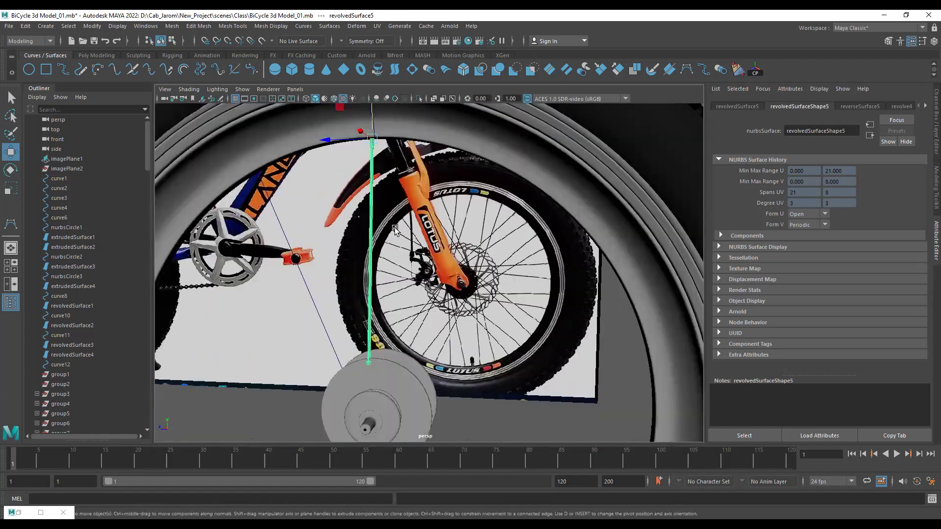
# In the side view, move the spoke's pivot from its rim end down to the hub.
pyautogui.press('space')
pyautogui.moveTo(395, 228); pyautogui.dragTo(420, 232)
pyautogui.keyDown('alt'); pyautogui.moveTo(419, 252); pyautogui.dragTo(422, 269, button='middle'); pyautogui.keyUp('alt')
pyautogui.press('d')
pyautogui.press('d')
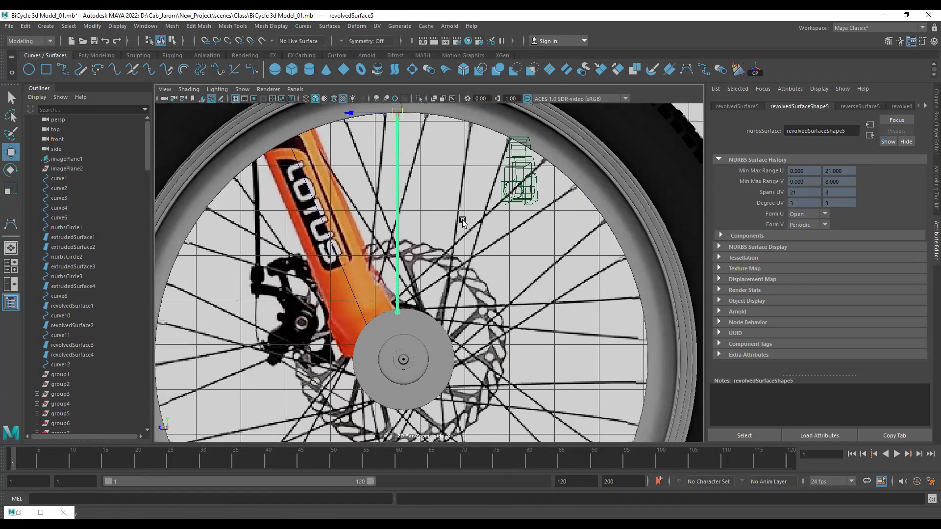
pyautogui.scroll(-2, 422, 141)
pyautogui.moveTo(360, 110); pyautogui.dragTo(365, 304, button='middle')
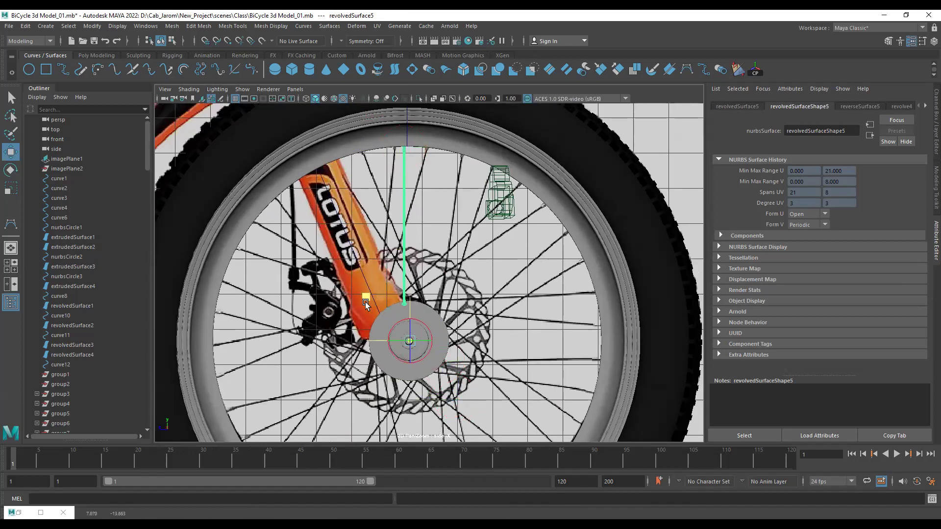
# Align the spoke's pivot precisely with the centre of the hub's axle hole.
pyautogui.scroll(5, 452, 399)
pyautogui.keyDown('alt'); pyautogui.moveTo(378, 421); pyautogui.dragTo(433, 295, button='middle'); pyautogui.keyUp('alt')
pyautogui.keyDown('alt'); pyautogui.moveTo(314, 237); pyautogui.dragTo(575, 358, button='right'); pyautogui.keyUp('alt')
pyautogui.keyDown('alt'); pyautogui.moveTo(397, 279); pyautogui.dragTo(676, 397, button='right'); pyautogui.keyUp('alt')
pyautogui.keyDown('alt'); pyautogui.moveTo(550, 364); pyautogui.dragTo(686, 416, button='right'); pyautogui.keyUp('alt')
pyautogui.press('d')
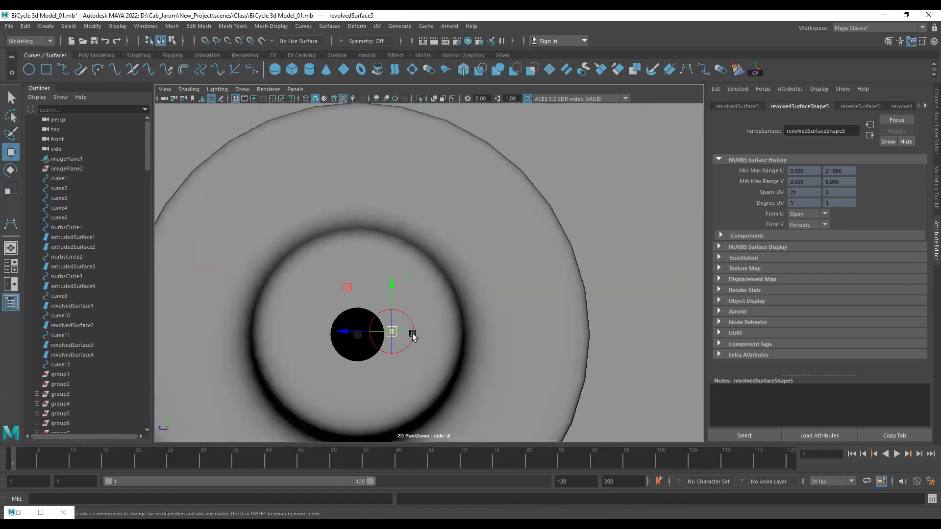
pyautogui.moveTo(347, 287); pyautogui.dragTo(313, 290)
pyautogui.press('d')
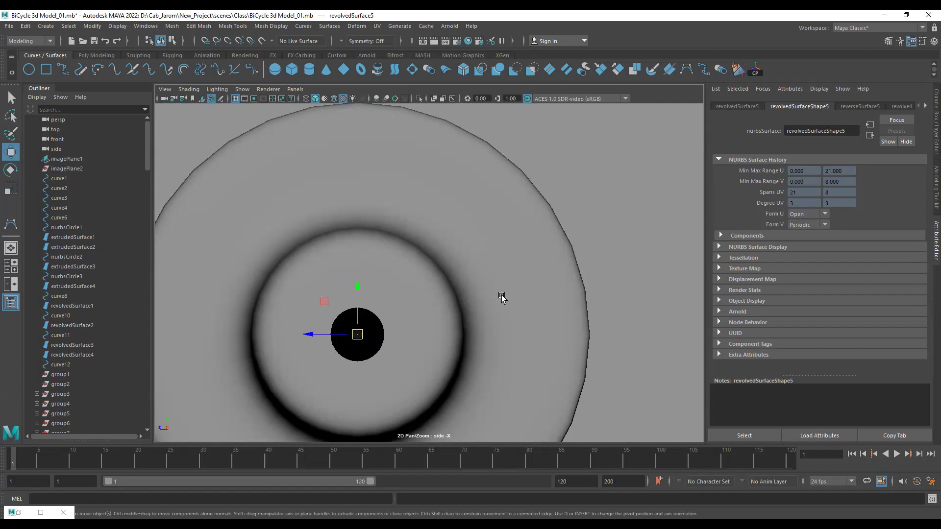
# Duplicate the spoke and rotate the copy slightly clockwise around the hub centre.
pyautogui.moveTo(502, 296); pyautogui.dragTo(497, 254, button='right')
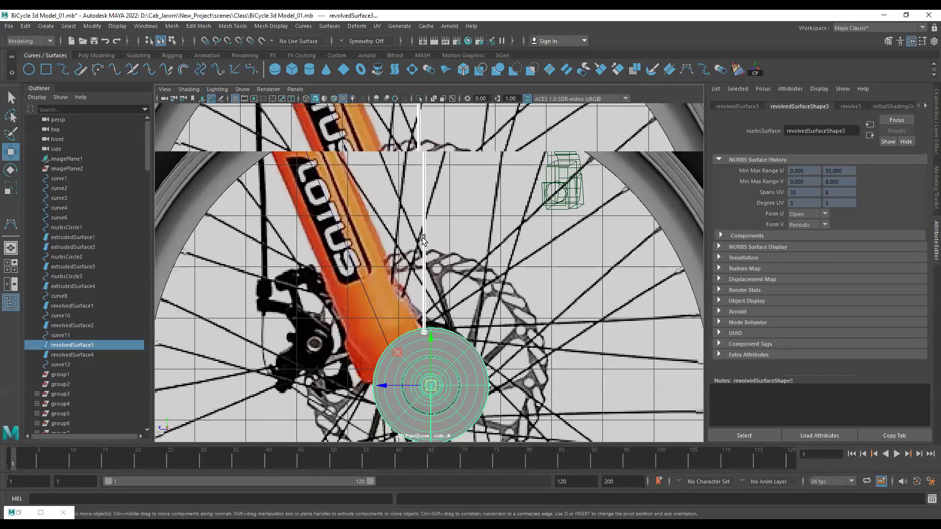
pyautogui.hotkey('ctrl', 'z')
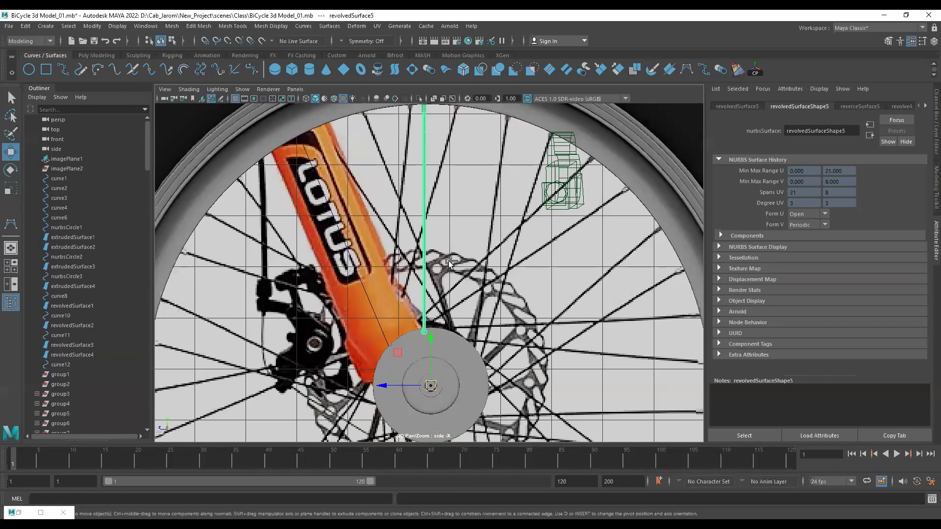
pyautogui.hotkey('ctrl', 'd')
pyautogui.press('e')
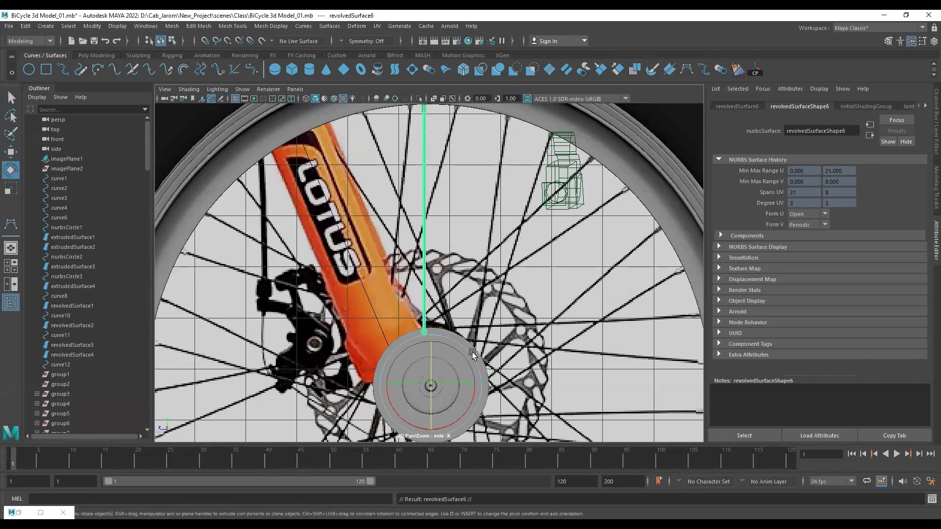
pyautogui.moveTo(463, 404); pyautogui.dragTo(443, 317)
pyautogui.press('space')
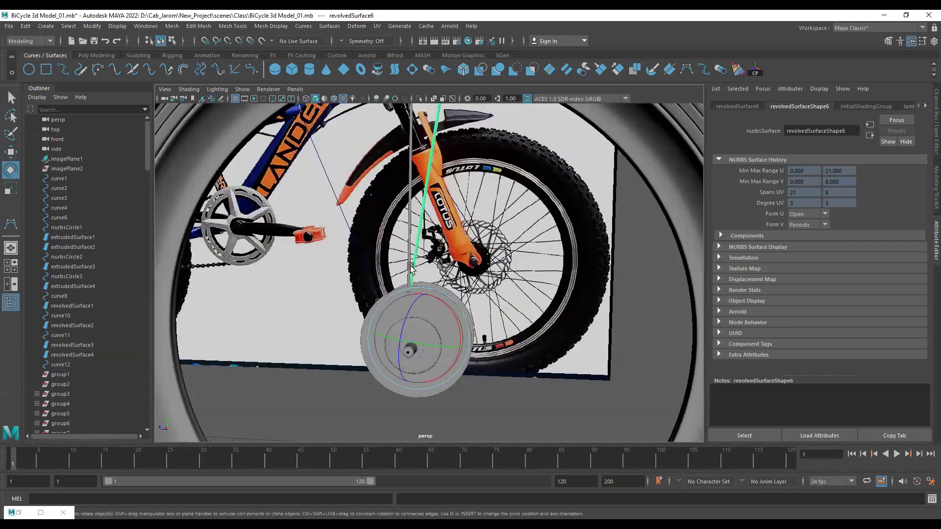
# Center the duplicate spoke's pivot, and in the side view move it up to the spoke's rim end.
pyautogui.scroll(5, 372, 256)
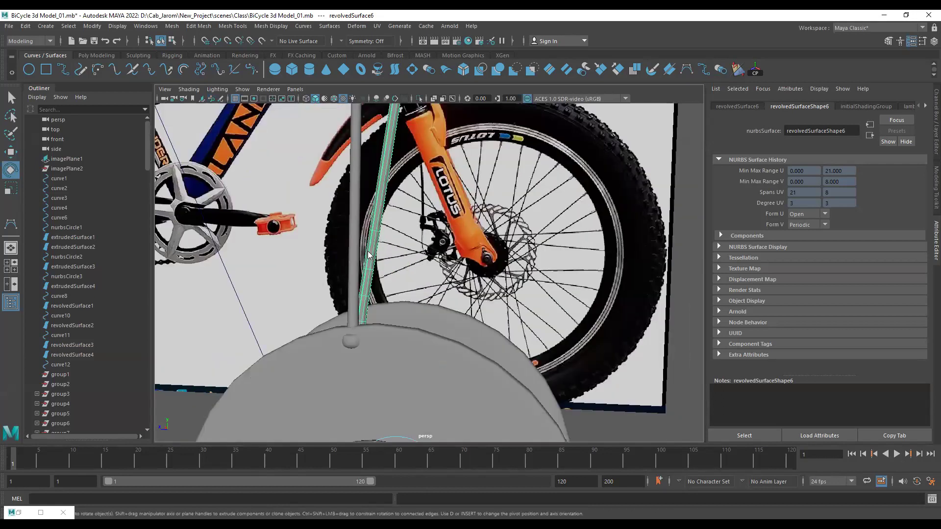
pyautogui.moveTo(368, 255); pyautogui.dragTo(324, 256, button='right')
pyautogui.scroll(-4, 432, 152)
pyautogui.keyDown('alt'); pyautogui.moveTo(413, 168); pyautogui.dragTo(235, 254); pyautogui.keyUp('alt')
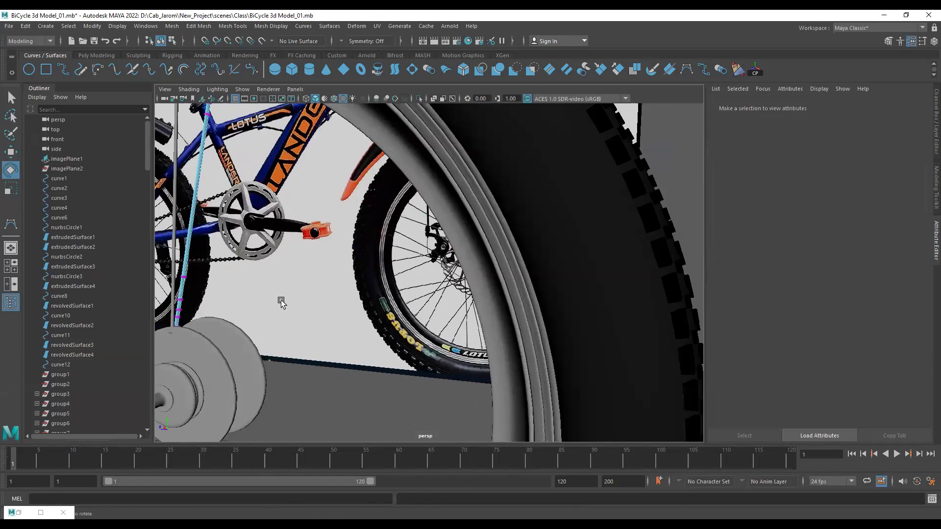
pyautogui.keyDown('alt'); pyautogui.moveTo(280, 302); pyautogui.dragTo(356, 307); pyautogui.keyUp('alt')
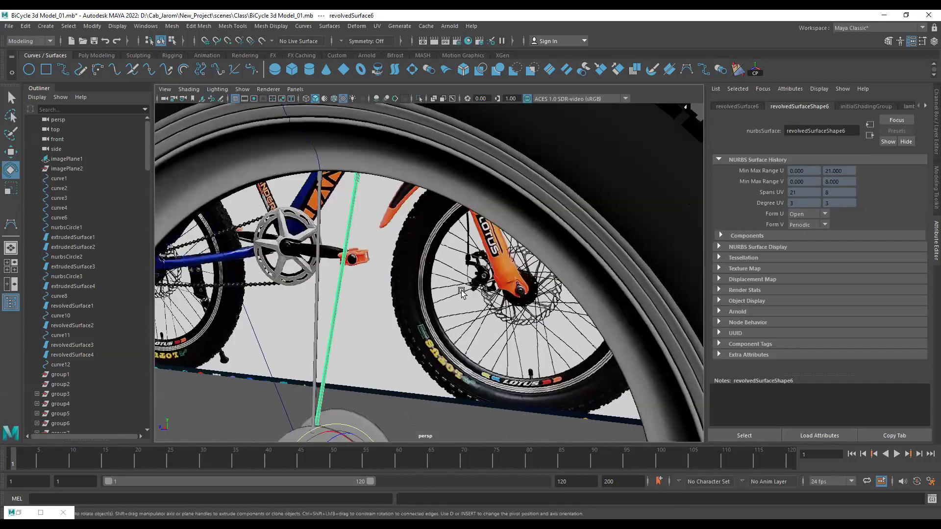
pyautogui.keyDown('alt'); pyautogui.moveTo(458, 290); pyautogui.dragTo(413, 273, button='right'); pyautogui.keyUp('alt')
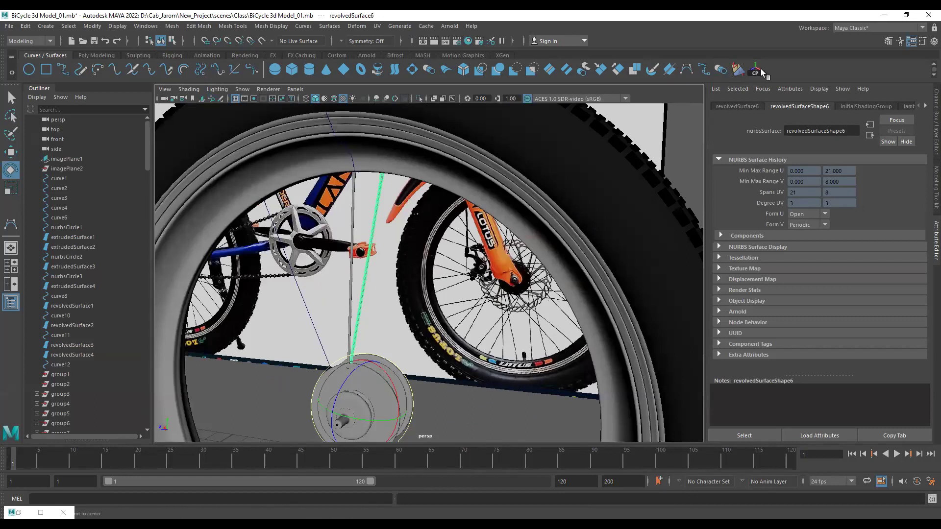
pyautogui.click(755, 70)
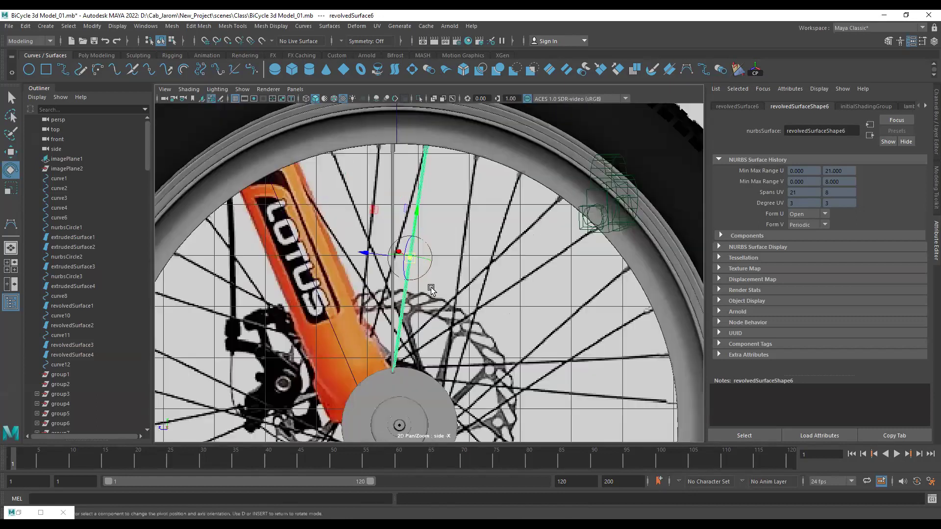
pyautogui.press('d')
pyautogui.moveTo(372, 210); pyautogui.dragTo(386, 100)
pyautogui.press('d')
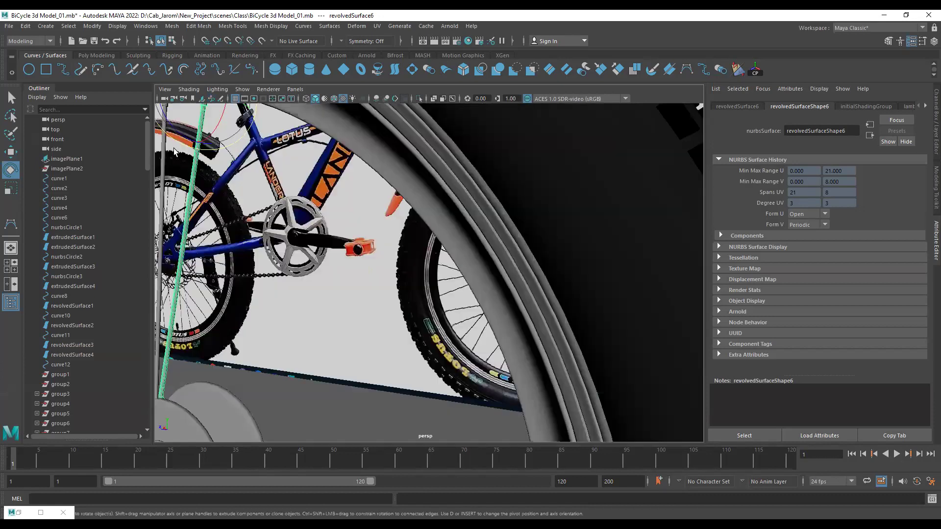
# Rotate the duplicate spoke about its rim end to offset its lower end from the original on the hub.
pyautogui.moveTo(211, 126); pyautogui.dragTo(217, 133)
pyautogui.keyDown('alt'); pyautogui.moveTo(389, 211); pyautogui.dragTo(310, 234, button='right'); pyautogui.keyUp('alt')
pyautogui.keyDown('alt'); pyautogui.moveTo(309, 234); pyautogui.dragTo(246, 235); pyautogui.keyUp('alt')
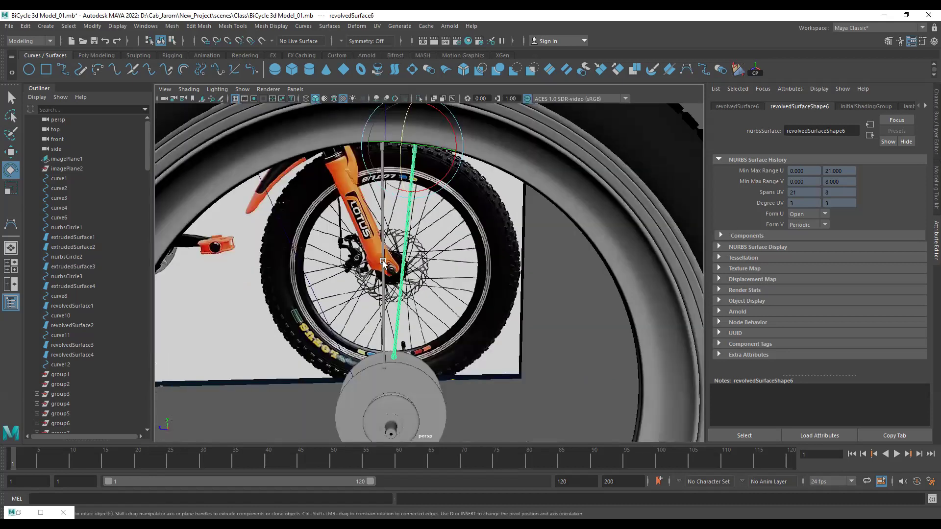
# Group the two spokes and center the group's pivot.
pyautogui.click(449, 268)
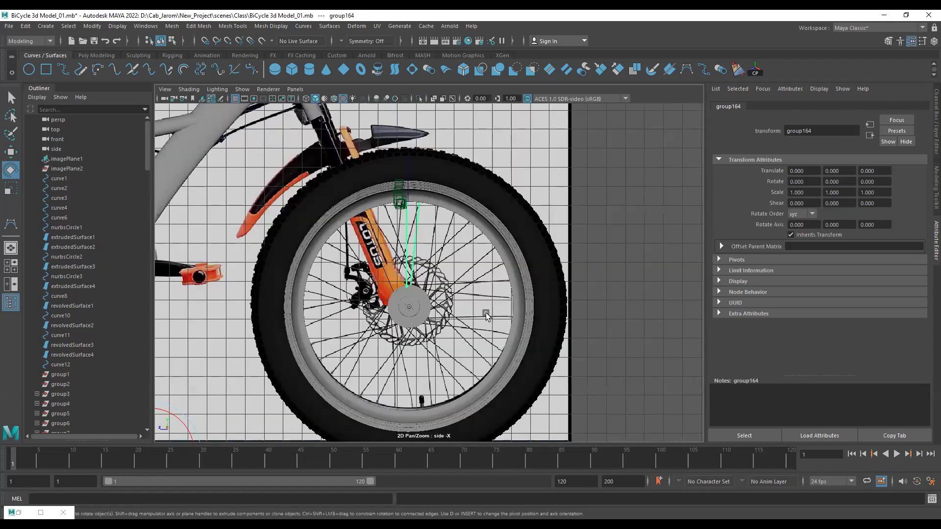
pyautogui.scroll(1, 310, 294)
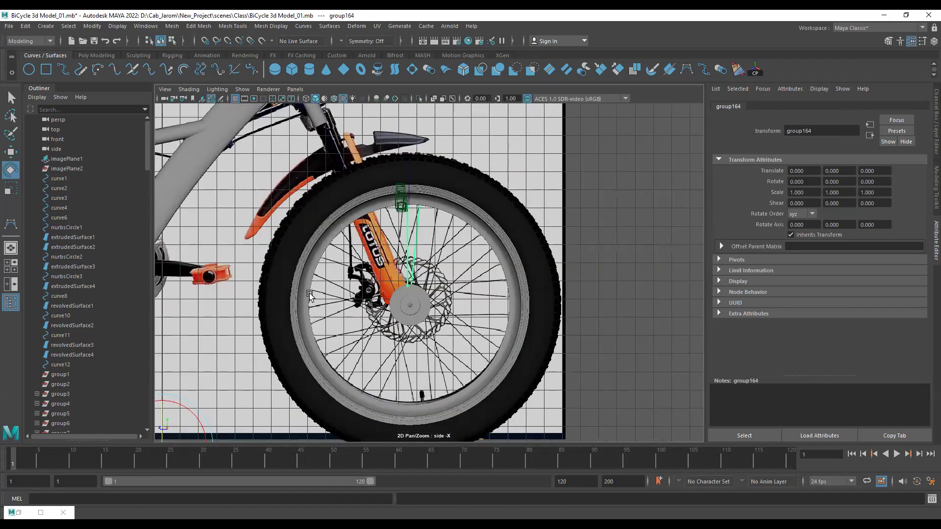
pyautogui.scroll(-2, 310, 294)
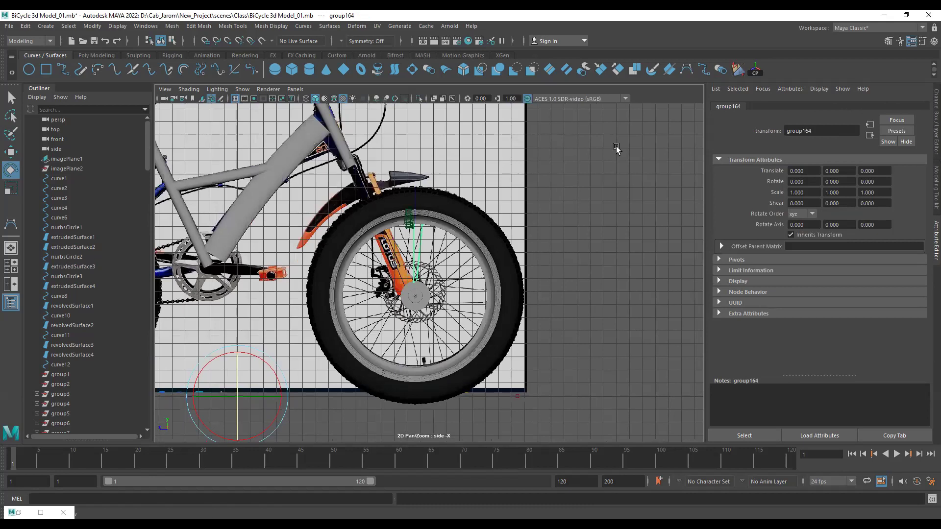
pyautogui.scroll(1, 616, 148)
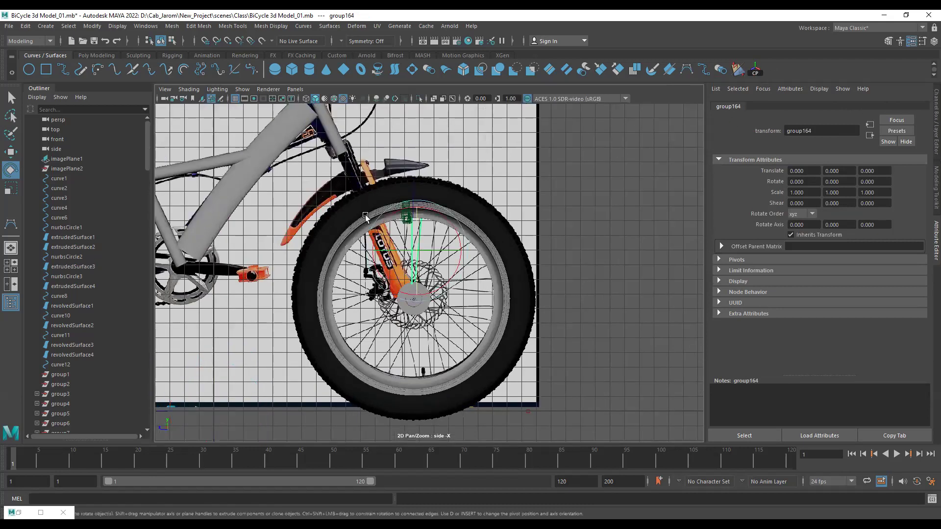
pyautogui.scroll(3, 365, 215)
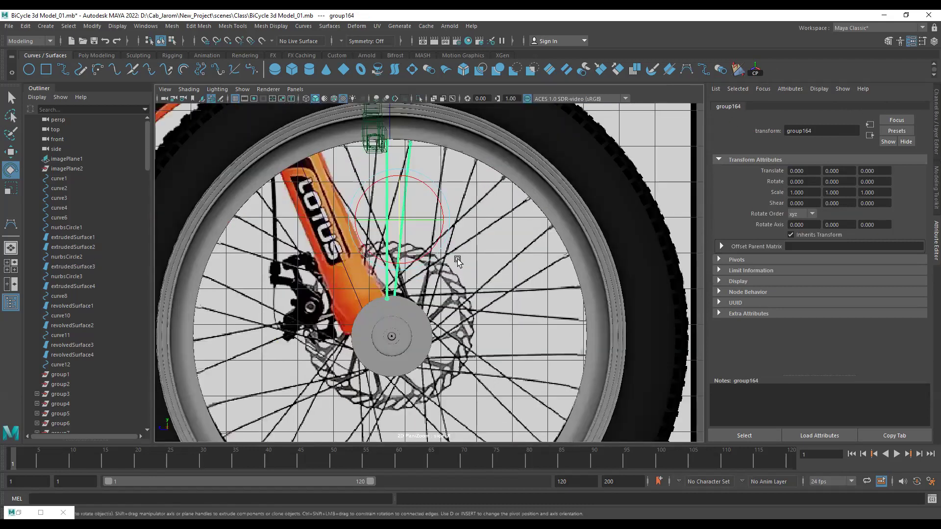
# Move the spoke group's pivot precisely onto the centre of the hub axle in the side view.
pyautogui.press('w')
pyautogui.press('d')
pyautogui.moveTo(358, 178); pyautogui.dragTo(349, 293, button='middle')
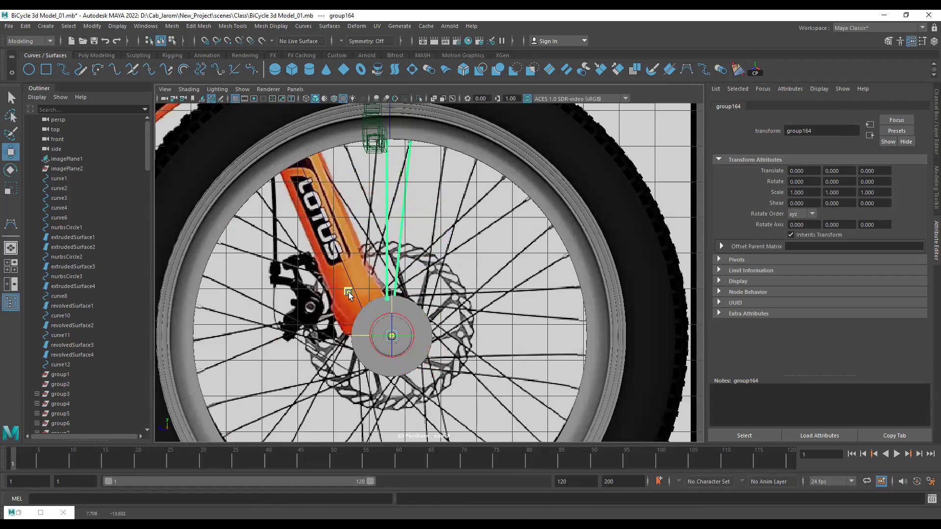
pyautogui.scroll(3, 348, 292)
pyautogui.keyDown('alt'); pyautogui.moveTo(370, 436); pyautogui.dragTo(489, 248, button='middle'); pyautogui.keyUp('alt')
pyautogui.scroll(3, 412, 355)
pyautogui.moveTo(386, 257); pyautogui.dragTo(340, 273, button='middle')
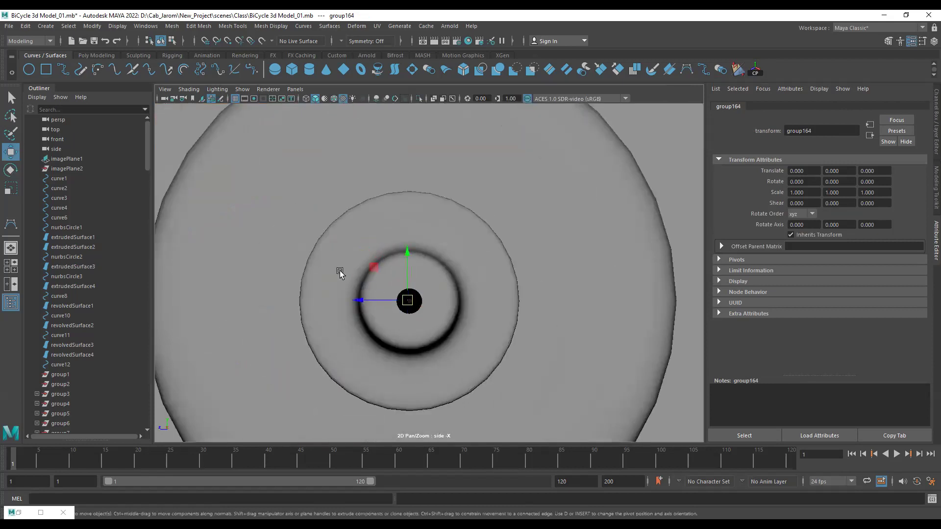
pyautogui.keyDown('alt'); pyautogui.moveTo(340, 272); pyautogui.dragTo(420, 374, button='right'); pyautogui.keyUp('alt')
pyautogui.keyDown('alt'); pyautogui.moveTo(378, 266); pyautogui.dragTo(382, 215, button='middle'); pyautogui.keyUp('alt')
pyautogui.press('d')
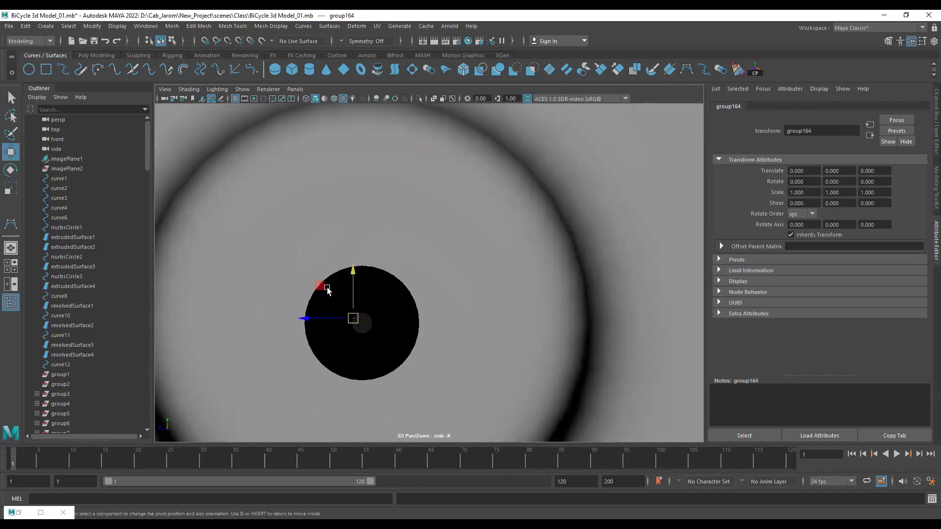
pyautogui.moveTo(312, 283); pyautogui.dragTo(319, 284)
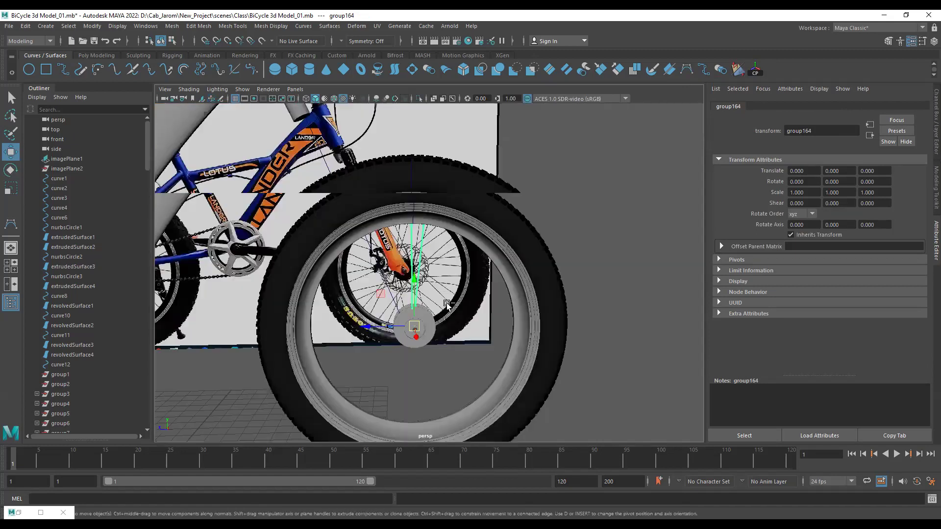
# Duplicate the spoke group with the copy rotated to -17.655 on X around the hub, and reselect the original group.
pyautogui.press('e')
pyautogui.moveTo(439, 309); pyautogui.dragTo(443, 293)
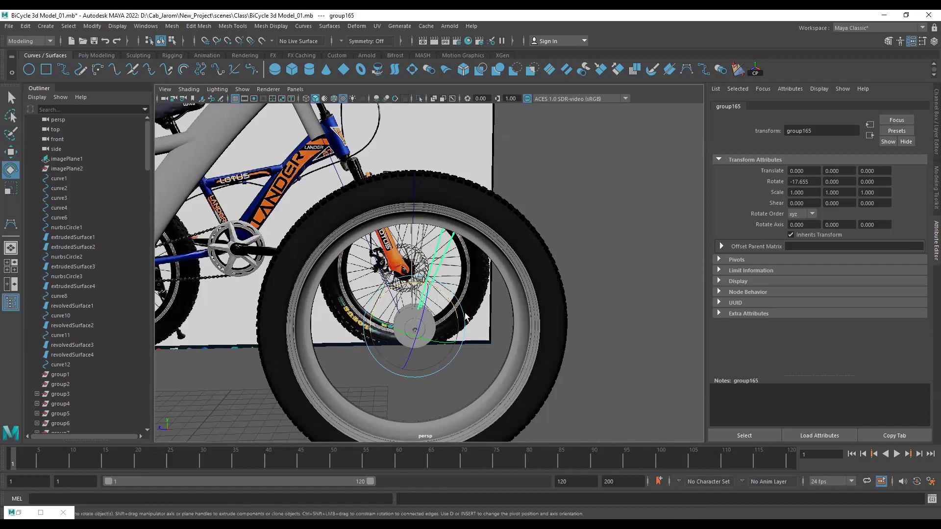
pyautogui.keyDown('alt'); pyautogui.moveTo(468, 317); pyautogui.dragTo(485, 295); pyautogui.keyUp('alt')
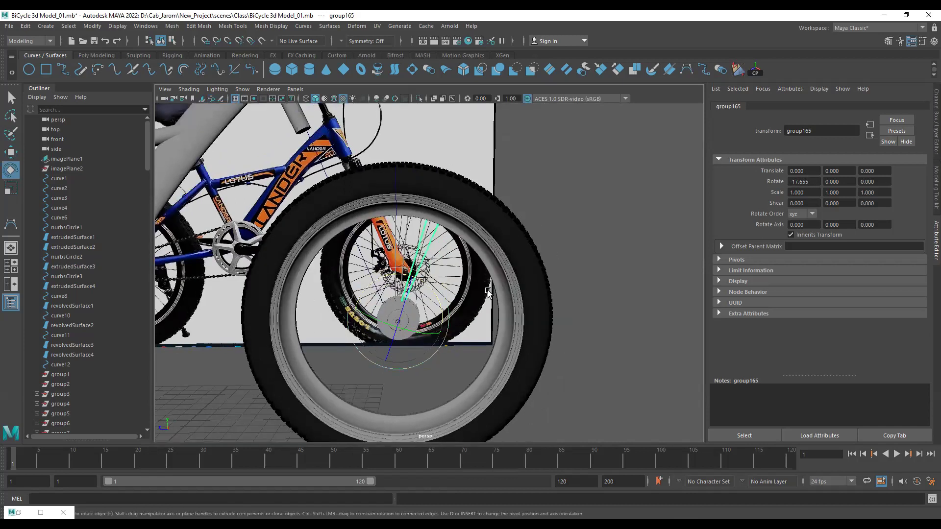
pyautogui.click(488, 292)
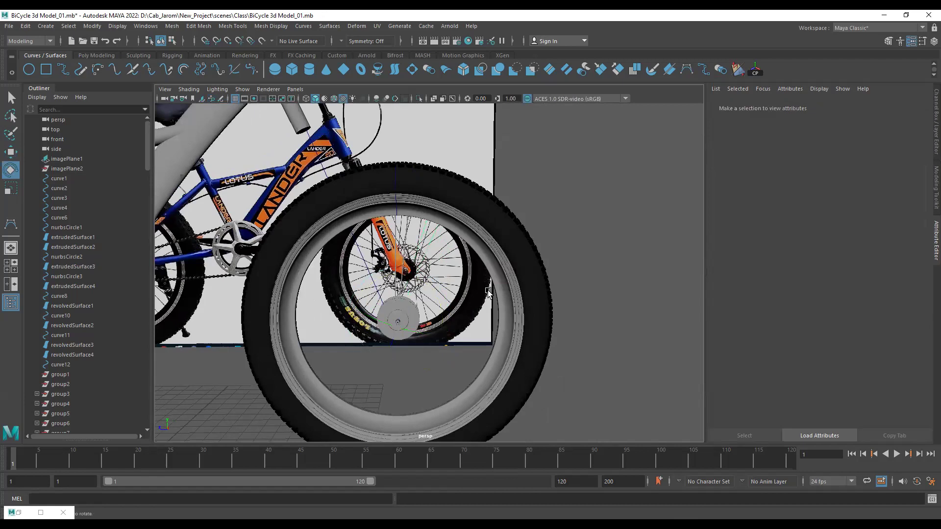
pyautogui.click(394, 271)
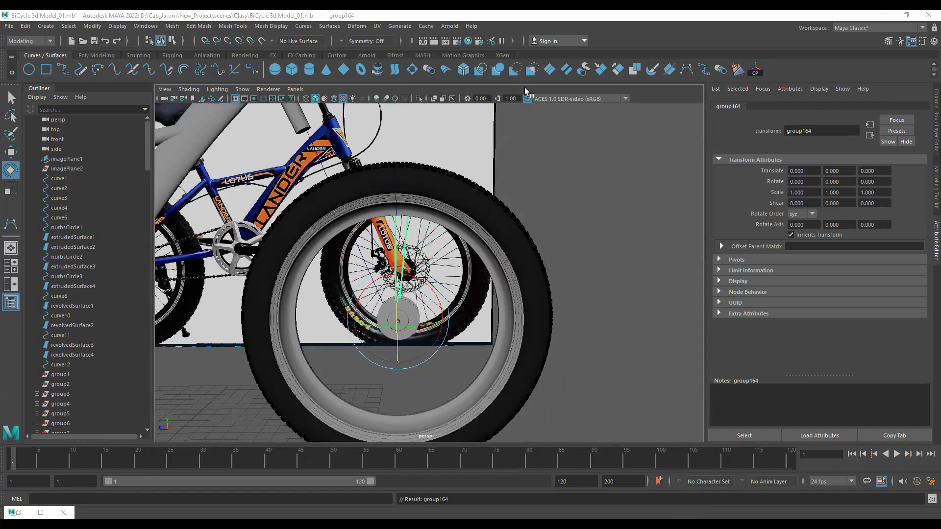
# Duplicate the spoke group with Duplicate Special, making 17 copies rotated 20 degrees on X around the hub.
pyautogui.click(26, 26)
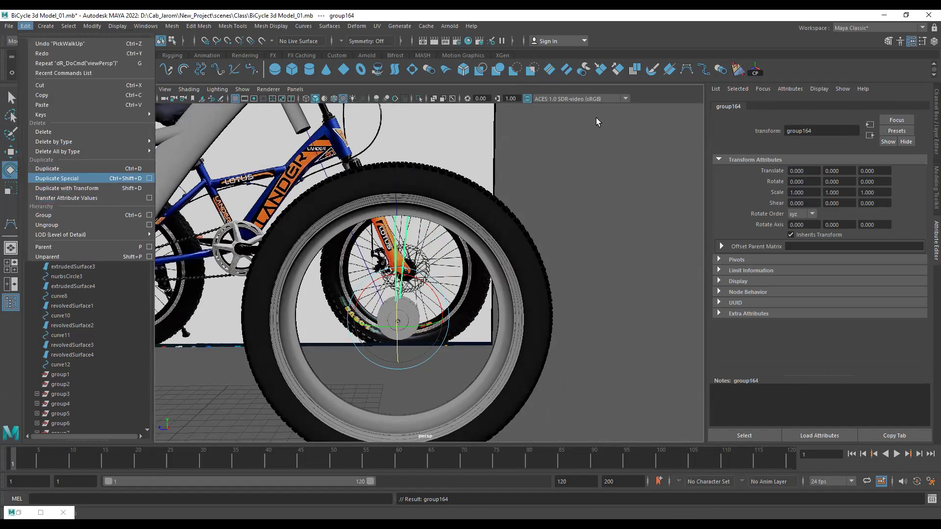
pyautogui.click(150, 179)
pyautogui.moveTo(647, 151); pyautogui.dragTo(568, 154)
pyautogui.write('20')
pyautogui.click(629, 173)
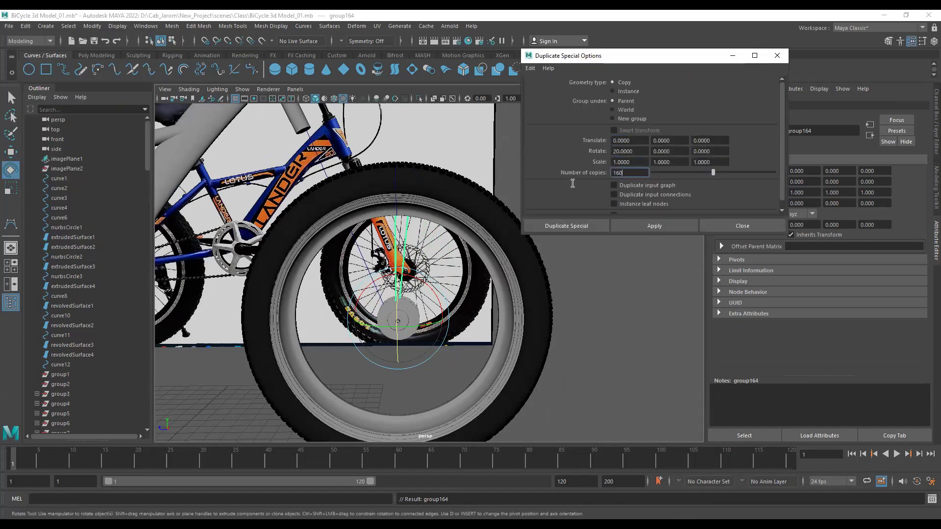
pyautogui.hotkey('ctrl', 'a')
pyautogui.write('17')
pyautogui.click(643, 225)
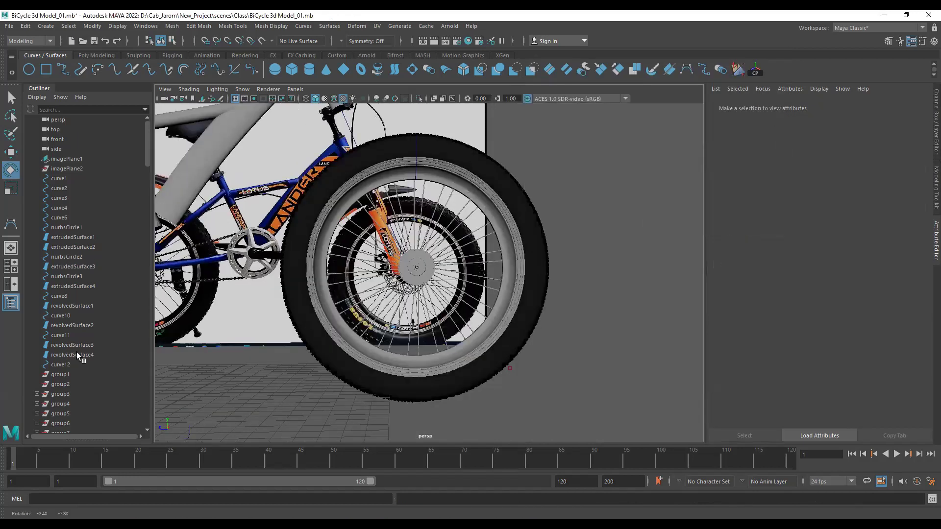
# Group all the spoke groups from group164 through group181 into a single spokes group.
pyautogui.scroll(-10, 88, 363)
pyautogui.click(419, 217)
pyautogui.scroll(-20, 65, 355)
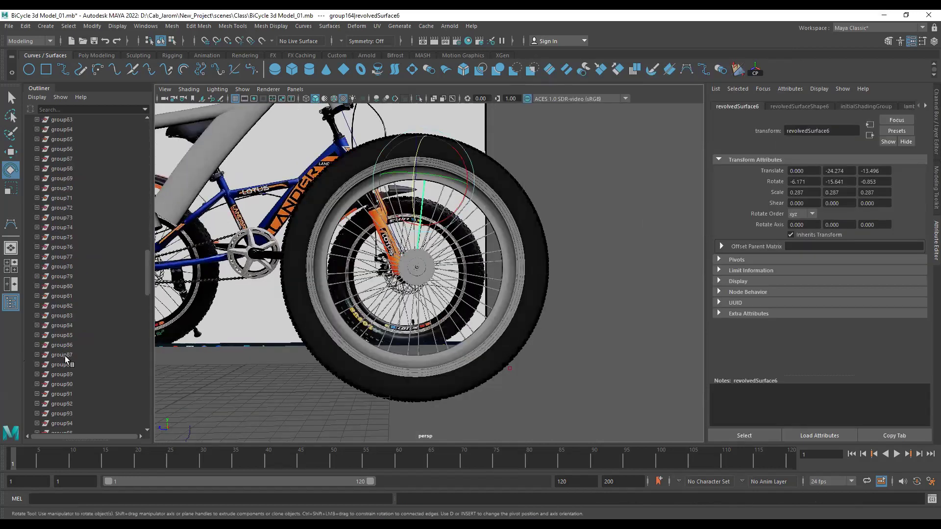
pyautogui.click(72, 239)
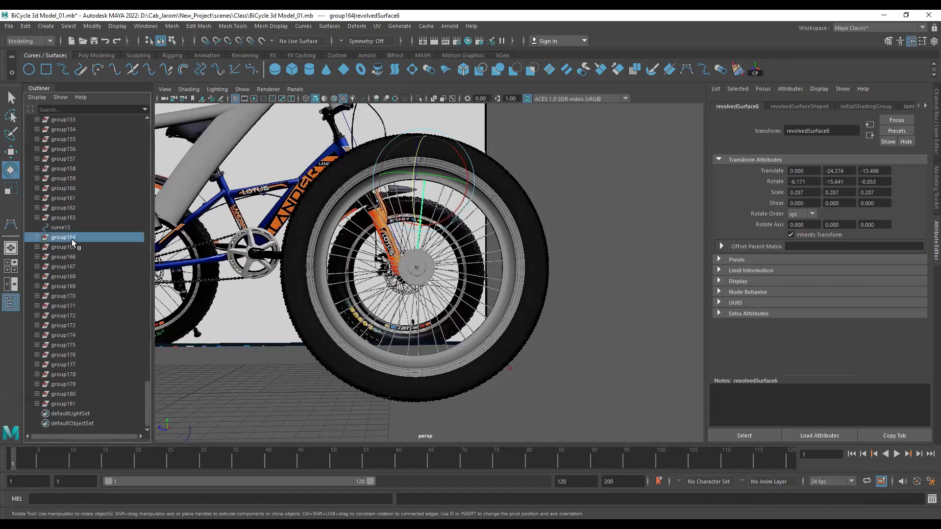
pyautogui.keyDown('shift'); pyautogui.click(77, 403); pyautogui.keyUp('shift')
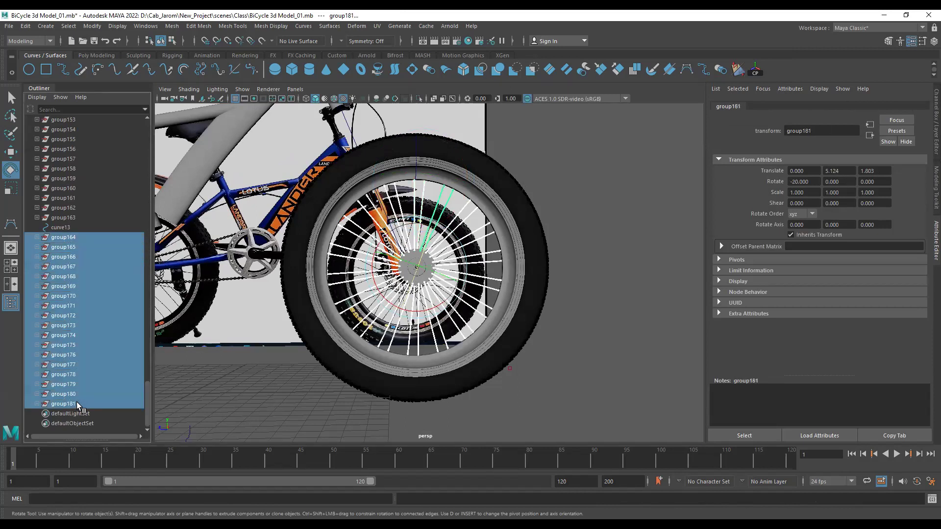
pyautogui.hotkey('ctrl', 'g')
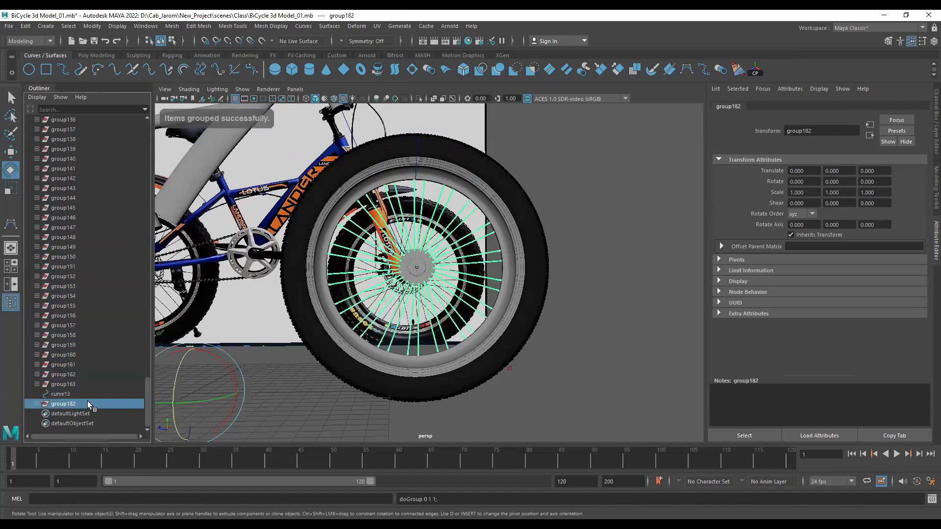
# Assign a new Lambert material to the grouped spokes and lighten its colour to a pale grey.
pyautogui.keyDown('alt'); pyautogui.moveTo(441, 214); pyautogui.dragTo(291, 89); pyautogui.keyUp('alt')
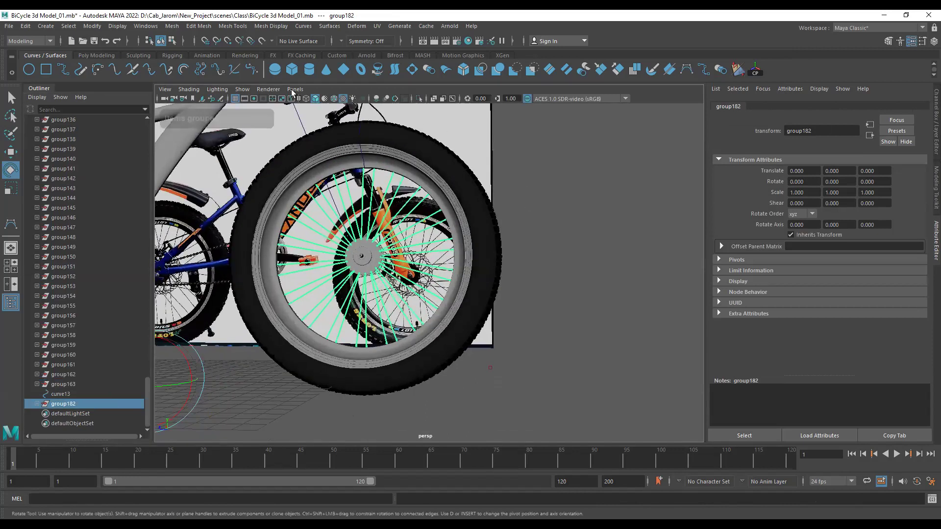
pyautogui.click(250, 54)
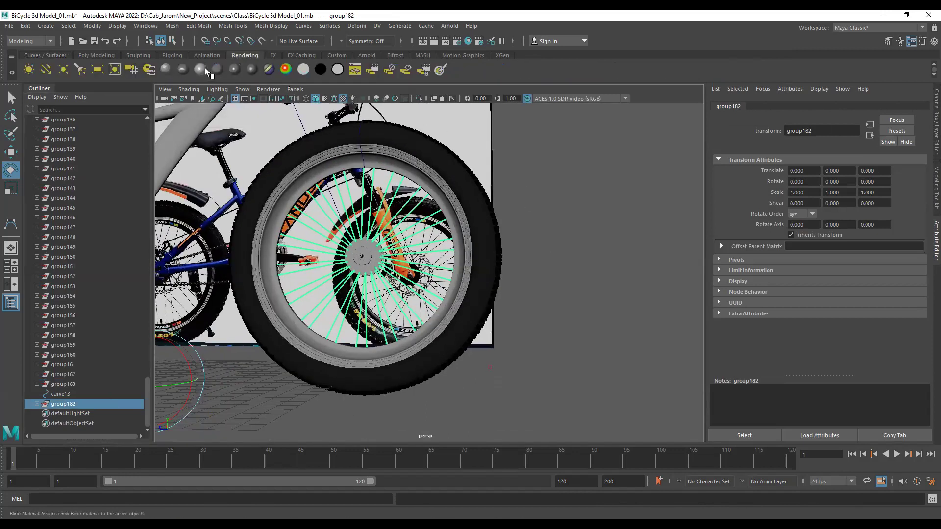
pyautogui.click(217, 68)
pyautogui.moveTo(863, 216); pyautogui.dragTo(891, 218)
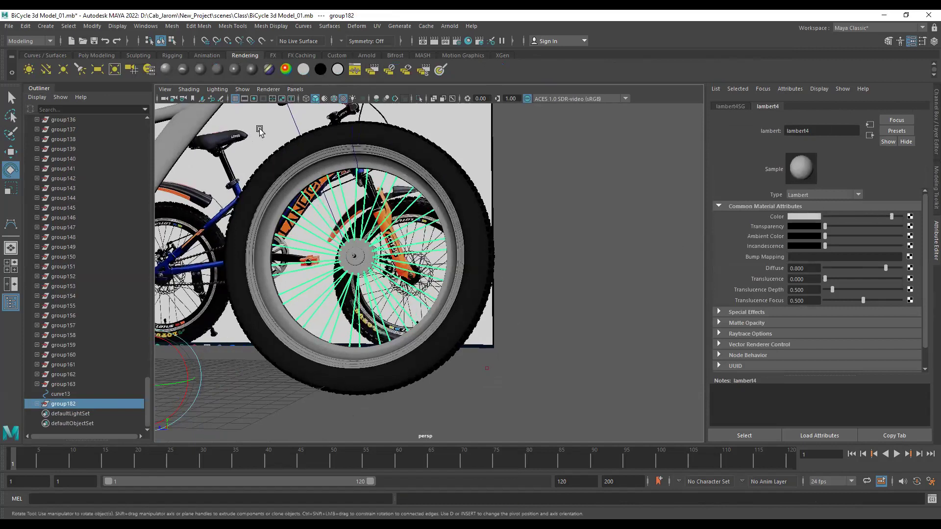
pyautogui.click(407, 207)
pyautogui.keyDown('alt'); pyautogui.moveTo(406, 207); pyautogui.dragTo(582, 284); pyautogui.keyUp('alt')
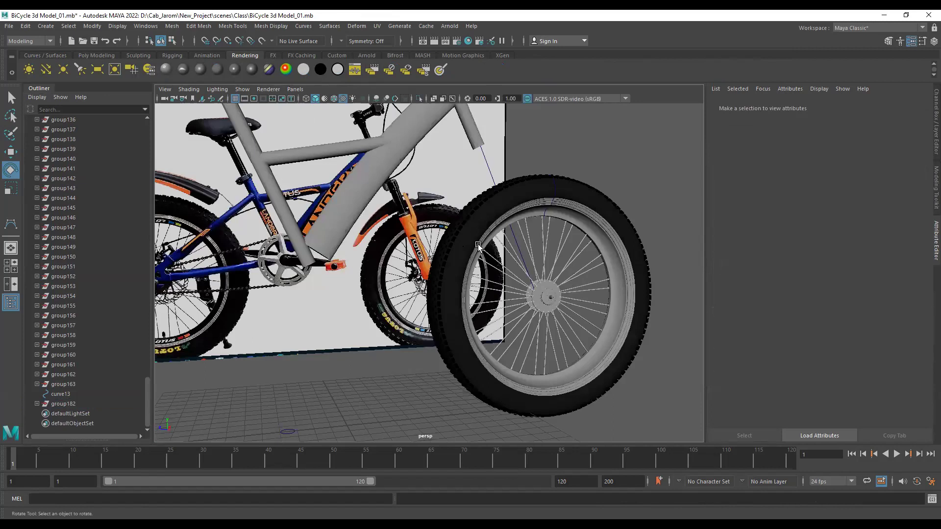
pyautogui.keyDown('alt'); pyautogui.moveTo(470, 231); pyautogui.dragTo(430, 201); pyautogui.keyUp('alt')
pyautogui.keyDown('alt'); pyautogui.moveTo(491, 243); pyautogui.dragTo(512, 277); pyautogui.keyUp('alt')
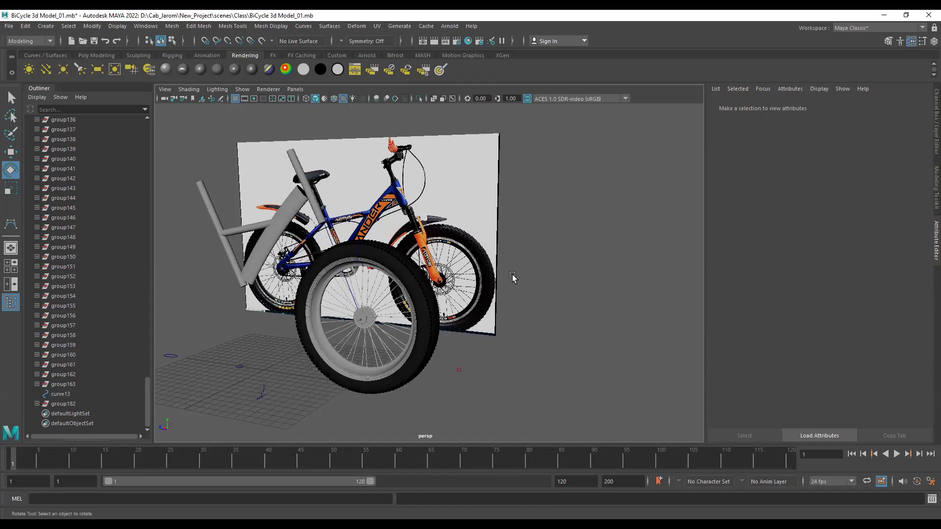
# Group all the tyre tread groups from group163 back through group3 into one tread group.
pyautogui.press('space')
pyautogui.moveTo(512, 277); pyautogui.dragTo(565, 266)
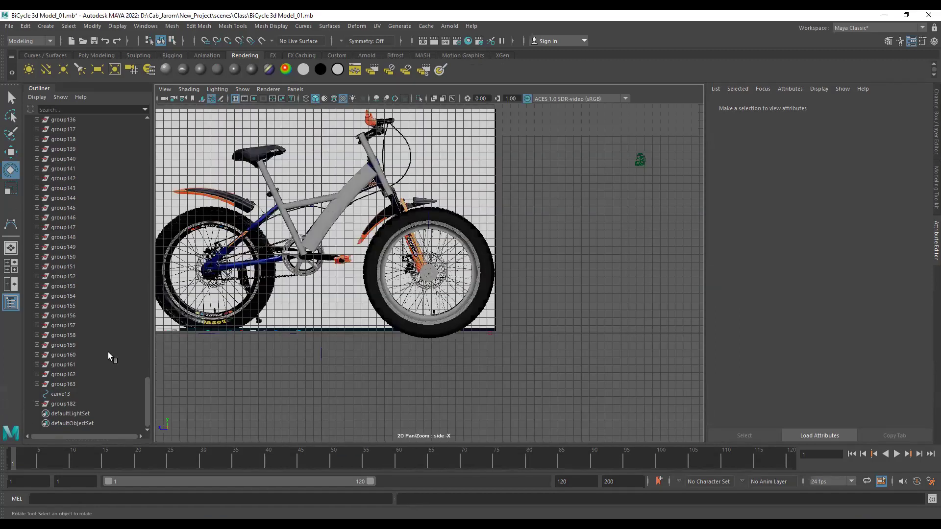
pyautogui.click(67, 385)
pyautogui.scroll(20, 67, 385)
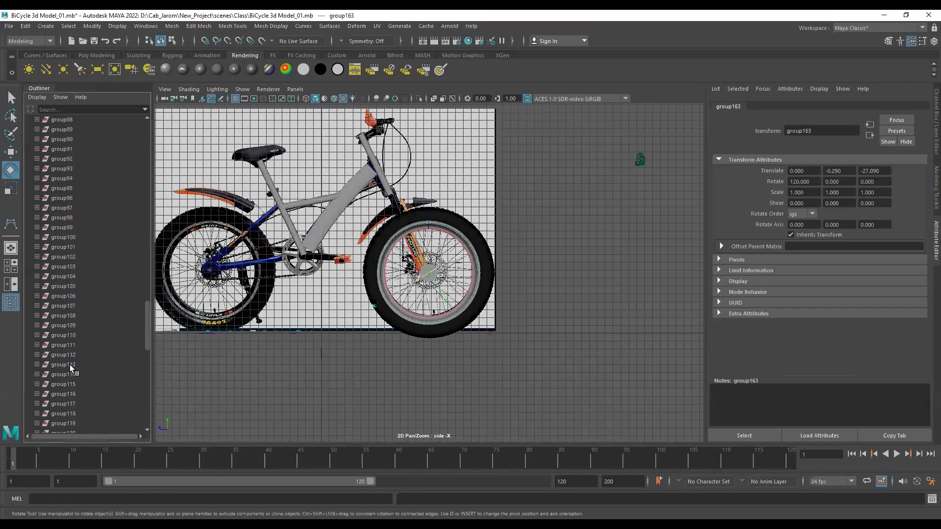
pyautogui.scroll(10, 66, 245)
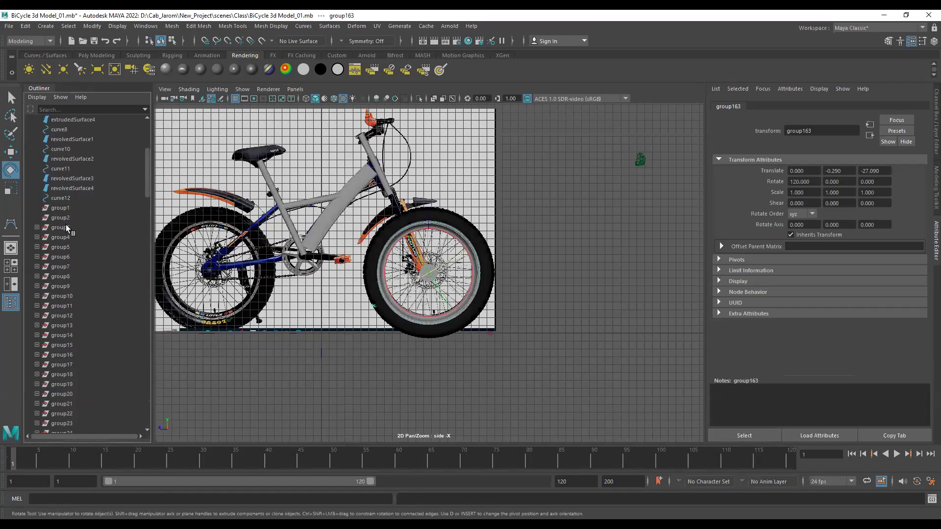
pyautogui.keyDown('shift'); pyautogui.click(66, 228); pyautogui.keyUp('shift')
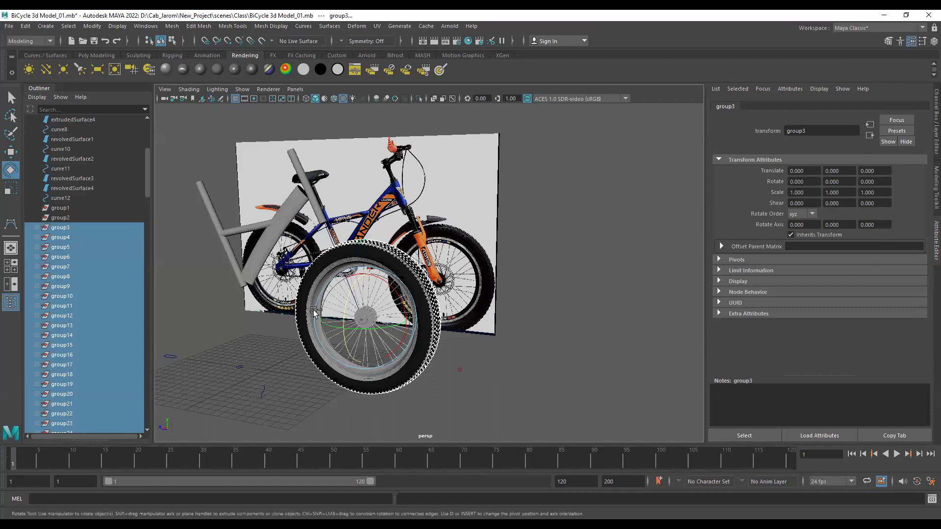
pyautogui.hotkey('ctrl', 'g')
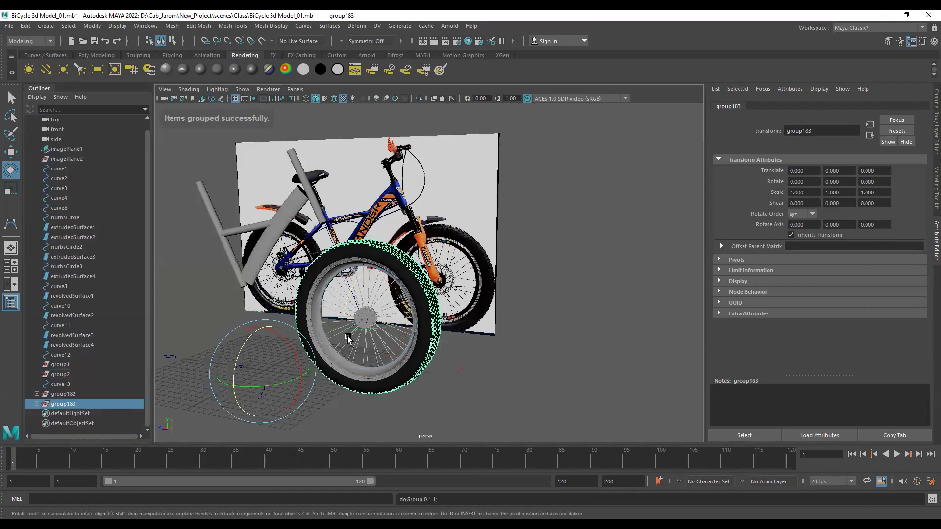
# Rename the tyre surface revolvedSurface1 as Tyre.
pyautogui.keyDown('alt'); pyautogui.moveTo(347, 336); pyautogui.dragTo(424, 287); pyautogui.keyUp('alt')
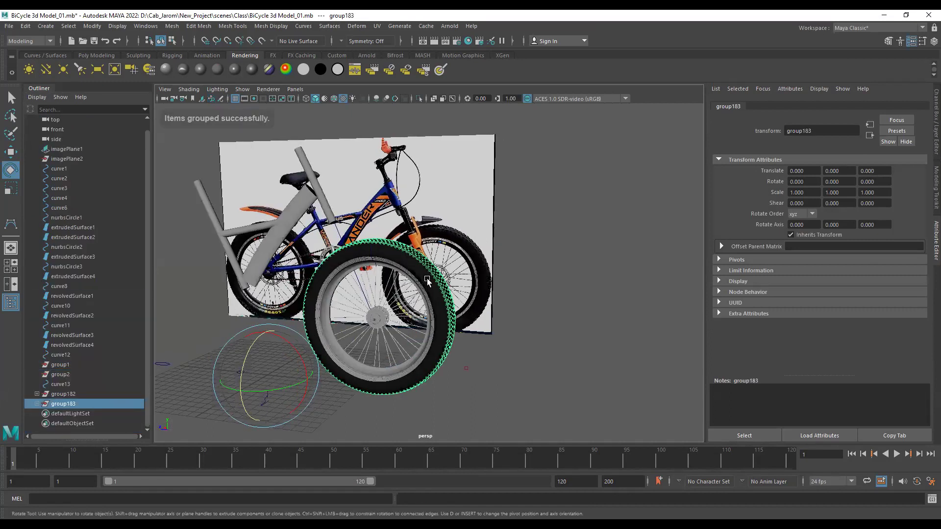
pyautogui.keyDown('shift'); pyautogui.click(427, 278); pyautogui.keyUp('shift')
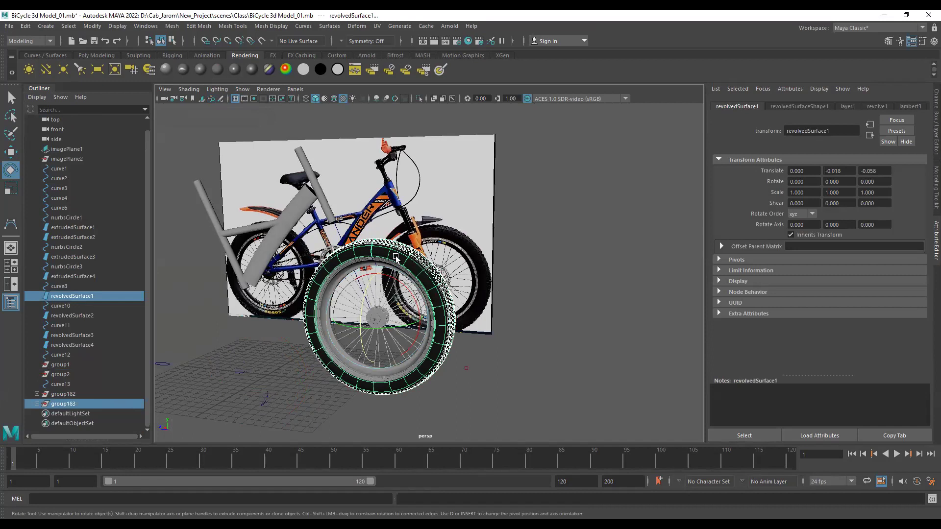
pyautogui.click(117, 296)
pyautogui.doubleClick(109, 296)
pyautogui.write('Tyre')
pyautogui.press('Return')
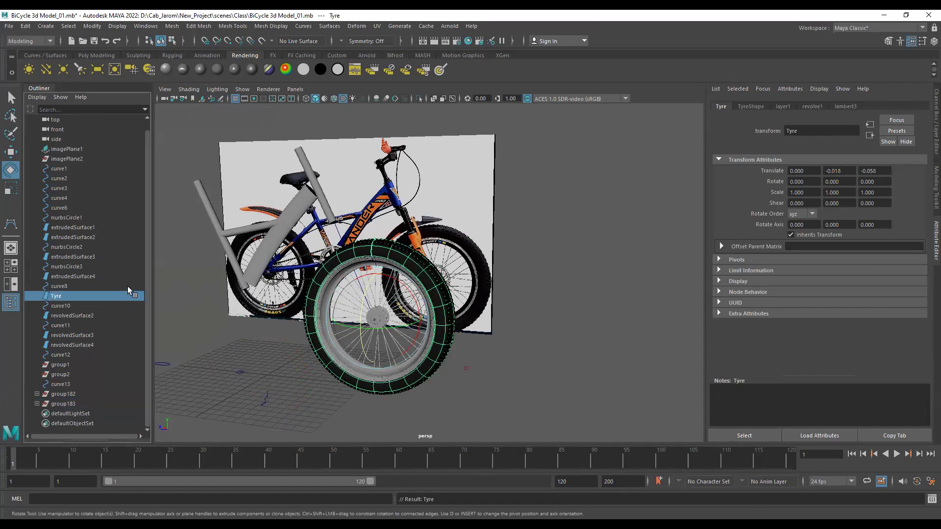
# Rename the rim surface revolvedSurface2 as RIM.
pyautogui.click(114, 317)
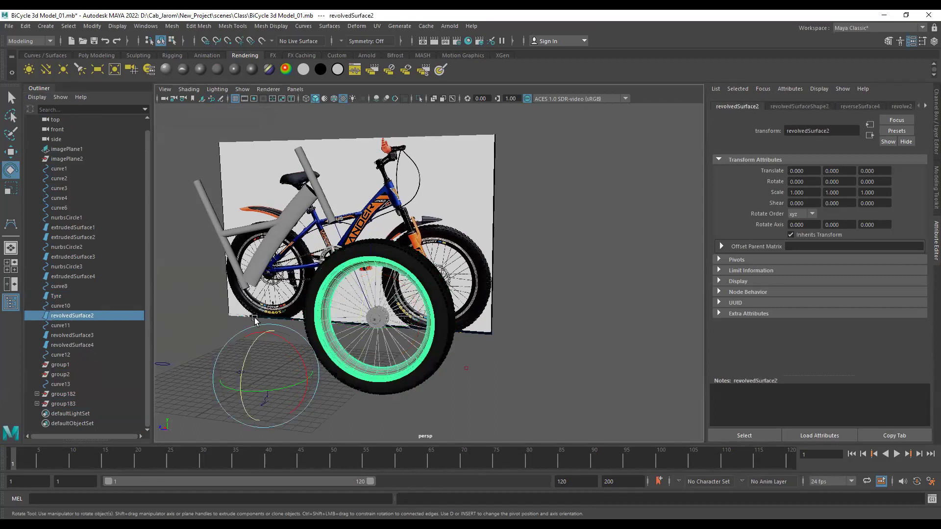
pyautogui.doubleClick(120, 316)
pyautogui.write('RIM')
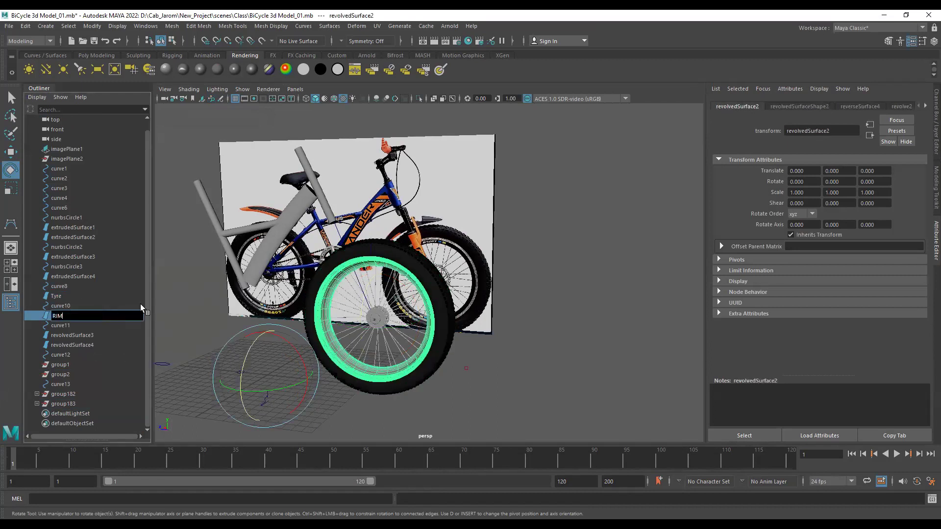
pyautogui.press('Return')
# Group the tyre, the rim, both hub surfaces, the spokes group and the tread group together as one wheel.
pyautogui.click(101, 297)
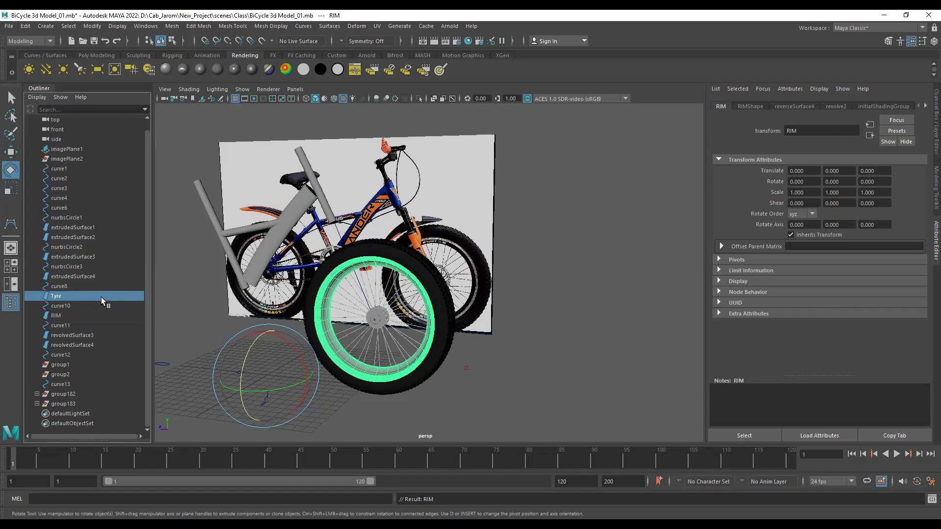
pyautogui.click(96, 315)
pyautogui.click(96, 297)
pyautogui.keyDown('ctrl'); pyautogui.click(100, 315); pyautogui.keyUp('ctrl')
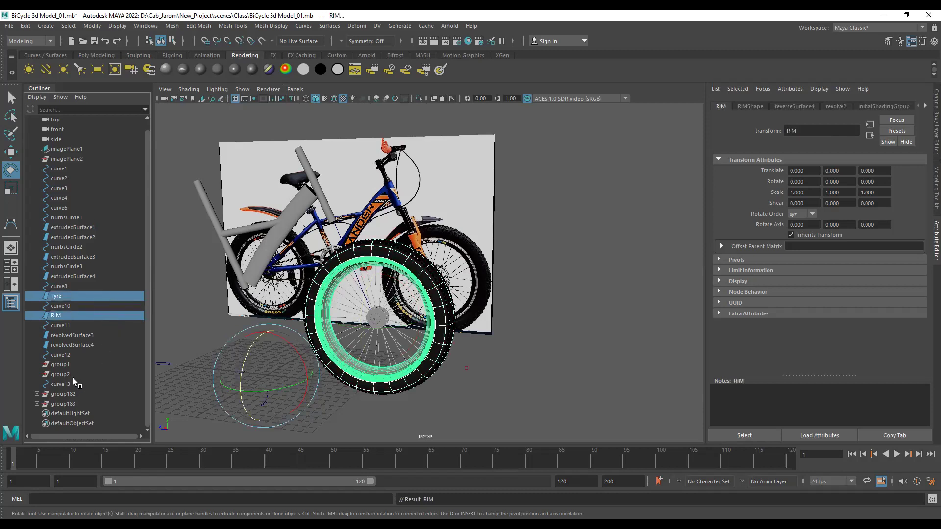
pyautogui.click(74, 335)
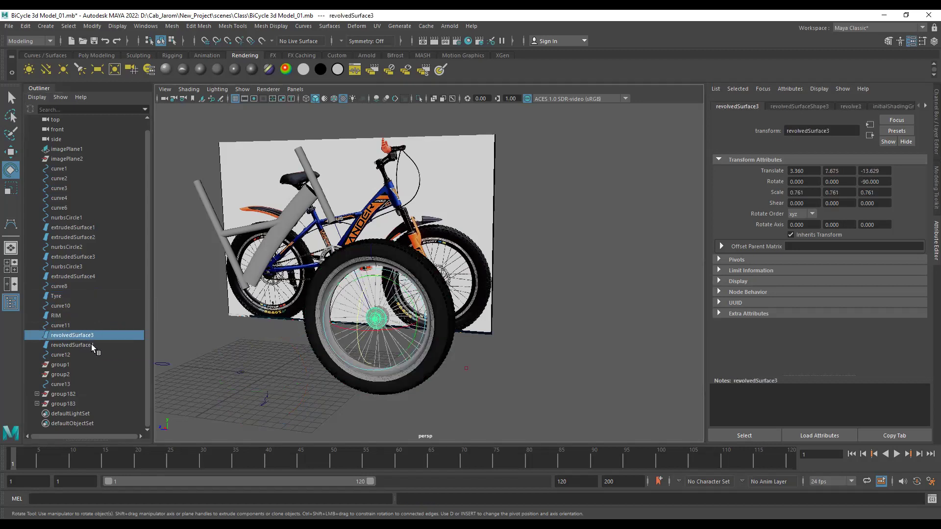
pyautogui.keyDown('ctrl'); pyautogui.click(91, 344); pyautogui.keyUp('ctrl')
pyautogui.keyDown('ctrl'); pyautogui.click(74, 316); pyautogui.keyUp('ctrl')
pyautogui.keyDown('ctrl'); pyautogui.click(71, 295); pyautogui.keyUp('ctrl')
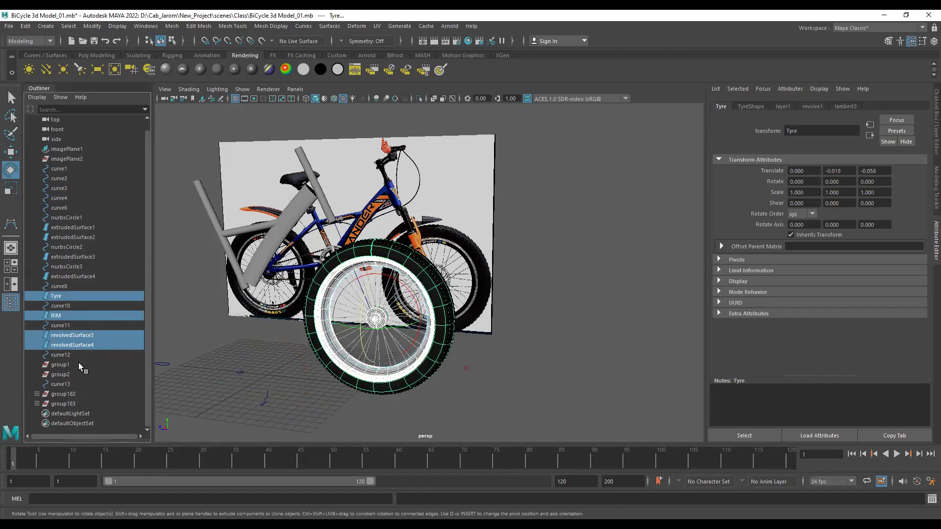
pyautogui.keyDown('ctrl'); pyautogui.click(72, 394); pyautogui.keyUp('ctrl')
pyautogui.keyDown('ctrl'); pyautogui.click(76, 404); pyautogui.keyUp('ctrl')
pyautogui.keyDown('alt'); pyautogui.moveTo(223, 314); pyautogui.dragTo(250, 316); pyautogui.keyUp('alt')
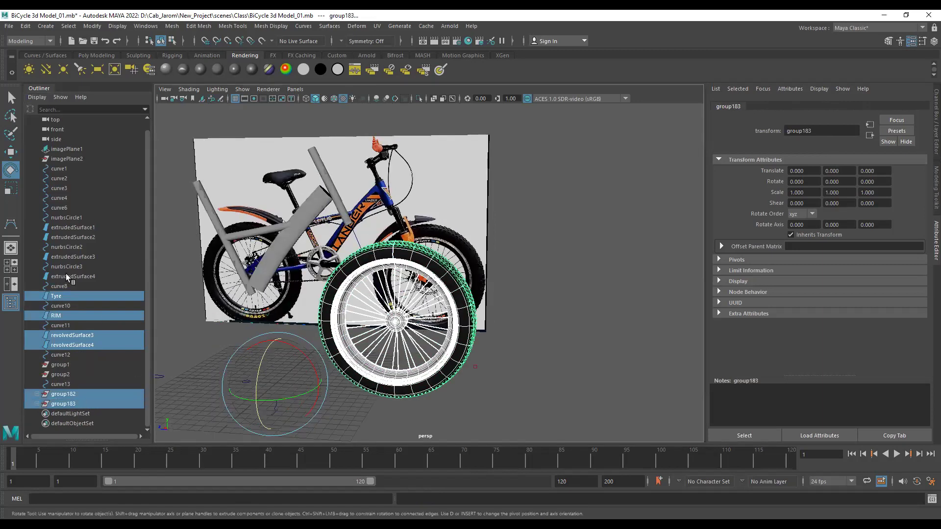
pyautogui.hotkey('ctrl', 'g')
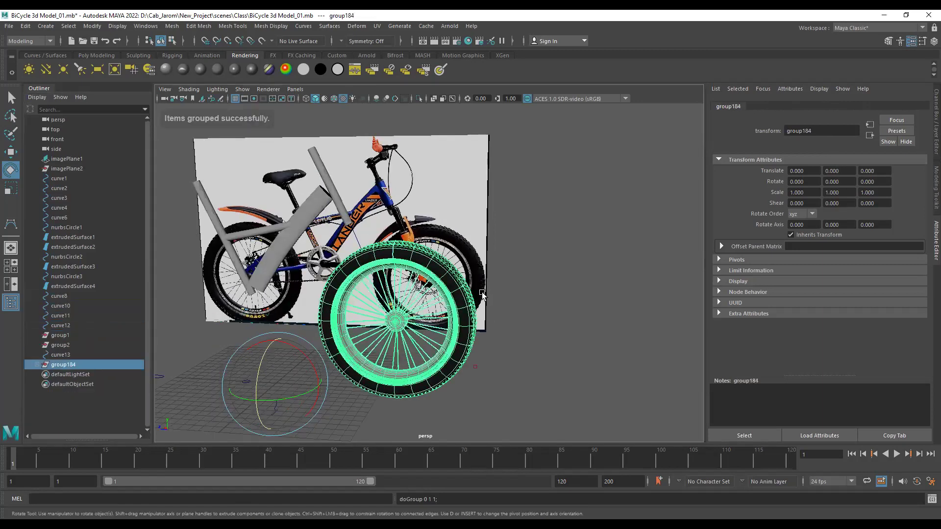
# Rename the complete wheel group as Front_Weel.
pyautogui.press('w')
pyautogui.doubleClick(100, 366)
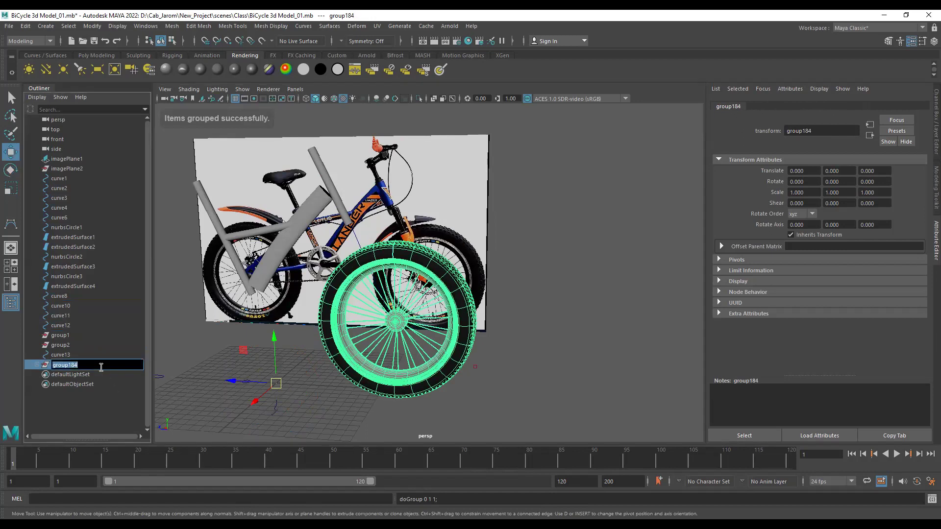
pyautogui.write('Front_')
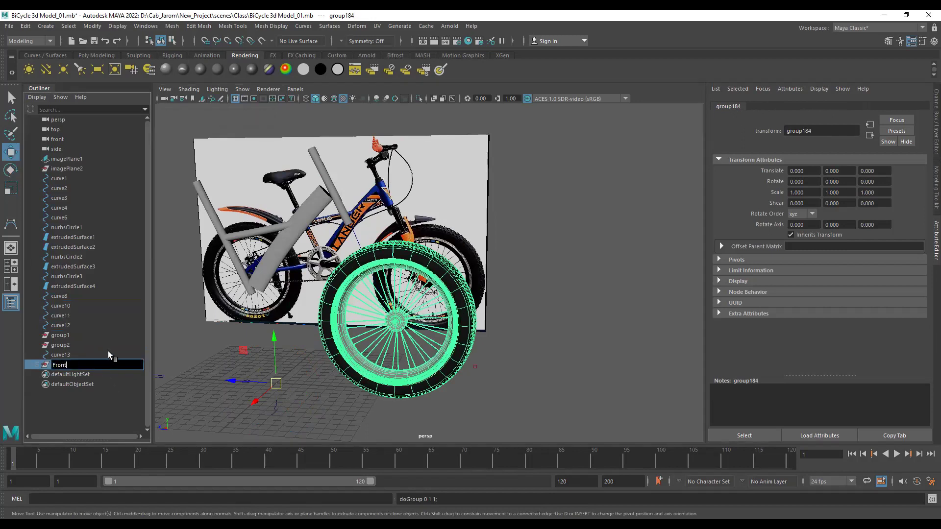
pyautogui.write('Weel')
pyautogui.press('Return')
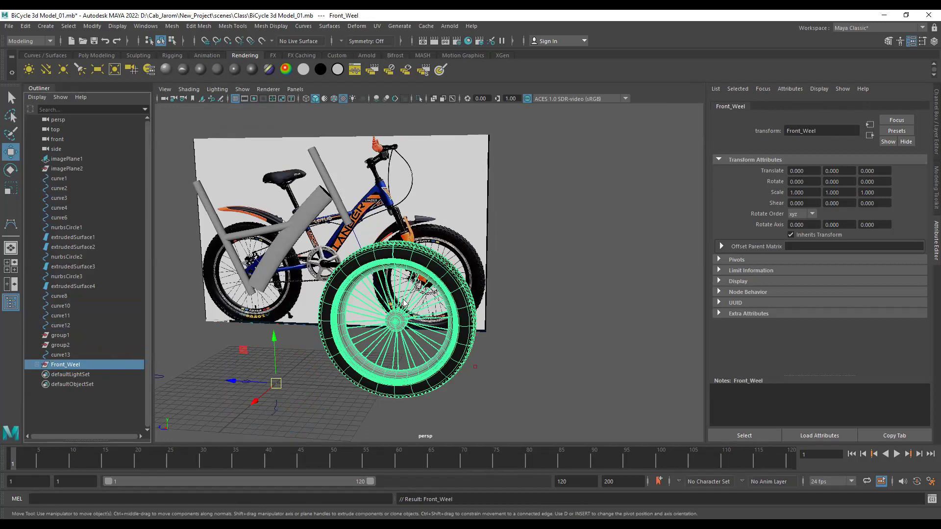
# Center the wheel group's pivot and place a duplicate of the wheel over the reference's rear wheel in the side view.
pyautogui.press('space')
pyautogui.press('space')
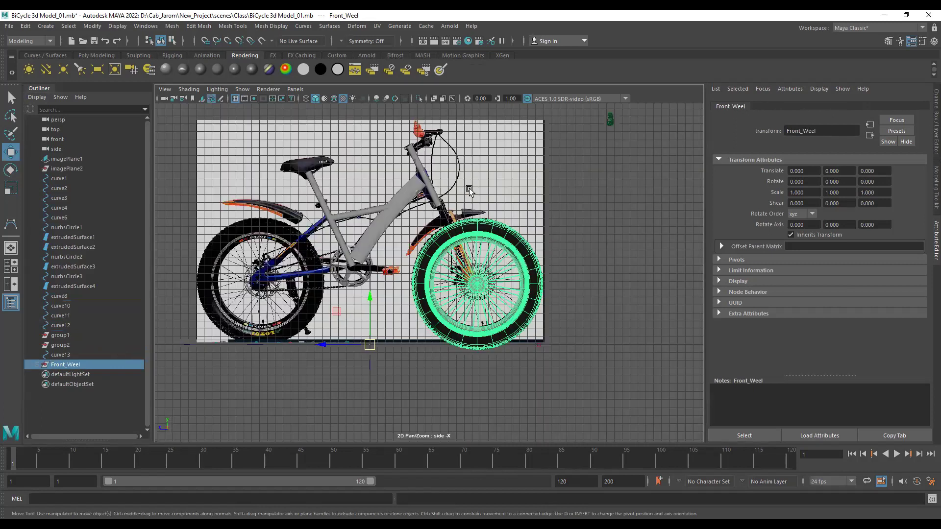
pyautogui.click(145, 27)
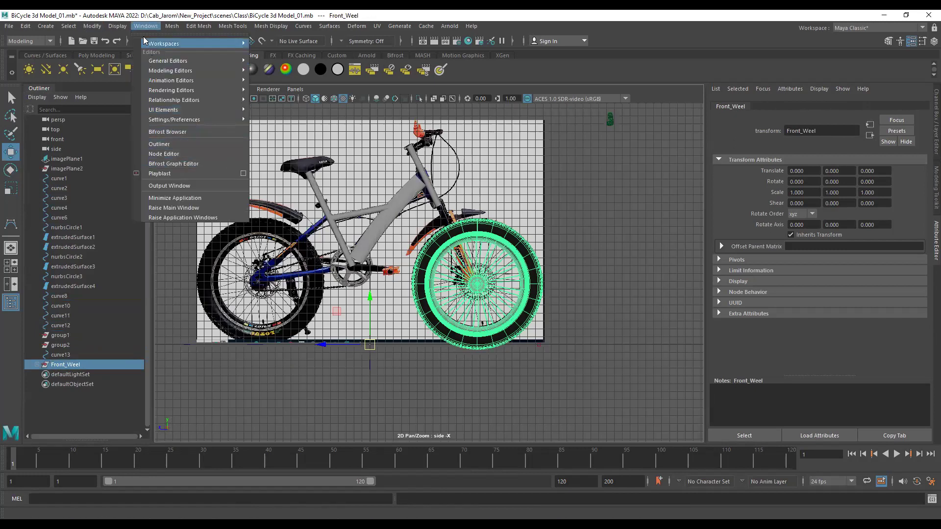
pyautogui.click(92, 26)
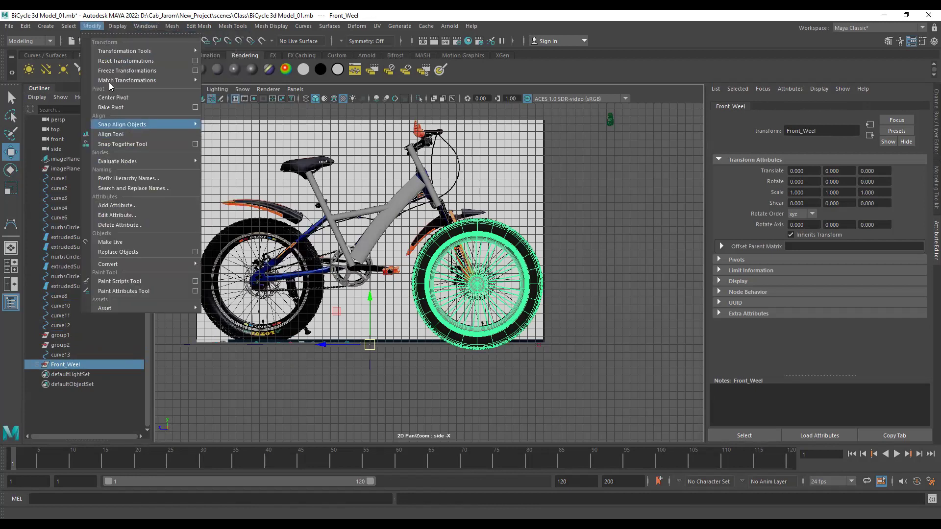
pyautogui.click(131, 97)
pyautogui.keyDown('alt'); pyautogui.moveTo(456, 285); pyautogui.dragTo(509, 289, button='middle'); pyautogui.keyUp('alt')
pyautogui.hotkey('ctrl', 'd')
pyautogui.moveTo(338, 292); pyautogui.dragTo(310, 286, button='middle')
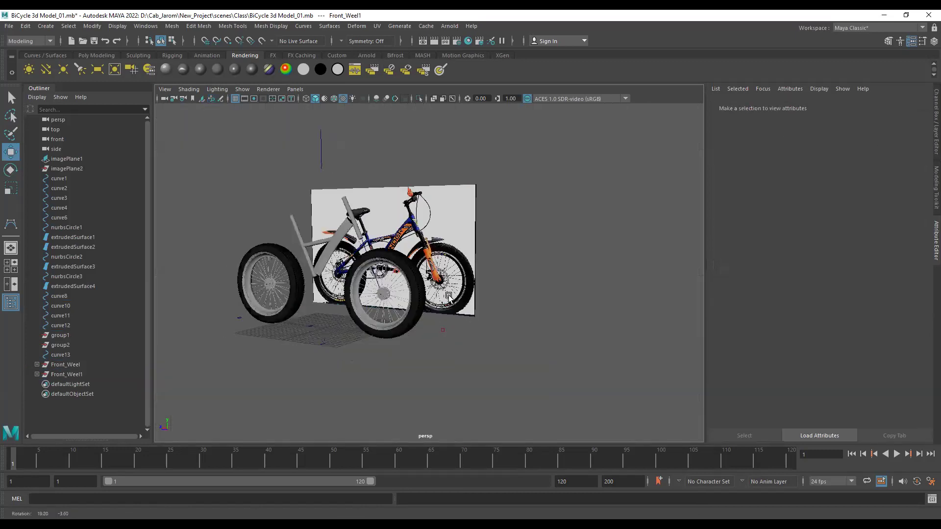
# Inspect both wheels from several angles in the perspective view and save the scene.
pyautogui.keyDown('alt'); pyautogui.moveTo(373, 303); pyautogui.dragTo(422, 304); pyautogui.keyUp('alt')
pyautogui.keyDown('alt'); pyautogui.moveTo(475, 318); pyautogui.dragTo(550, 316); pyautogui.keyUp('alt')
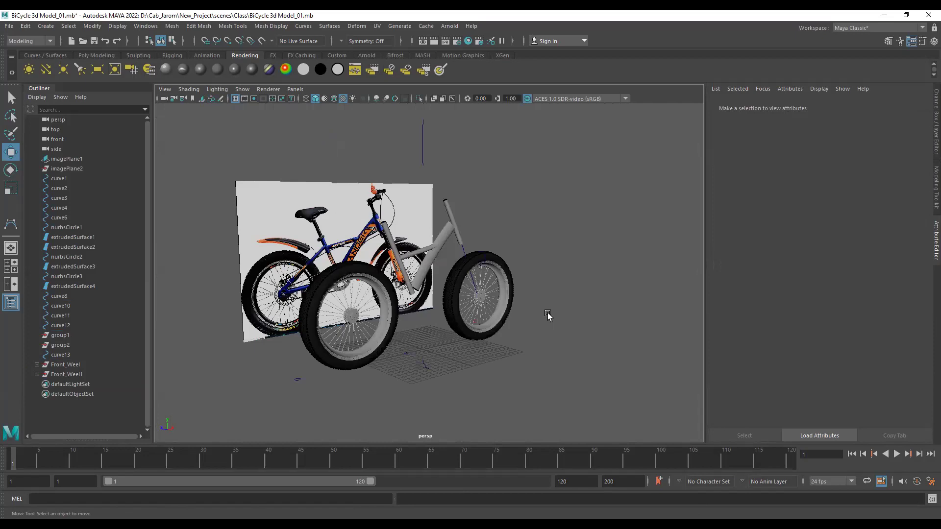
pyautogui.keyDown('alt'); pyautogui.moveTo(375, 276); pyautogui.dragTo(273, 241); pyautogui.keyUp('alt')
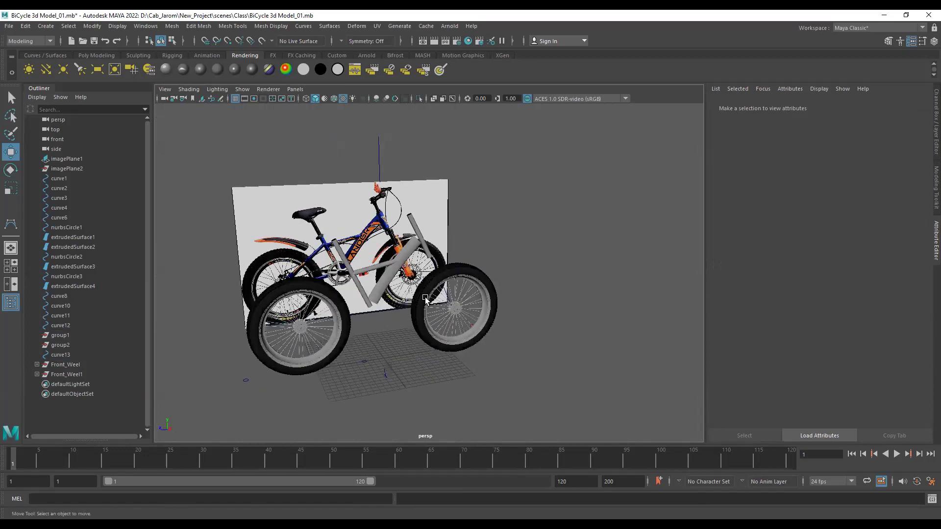
pyautogui.hotkey('ctrl', 's')
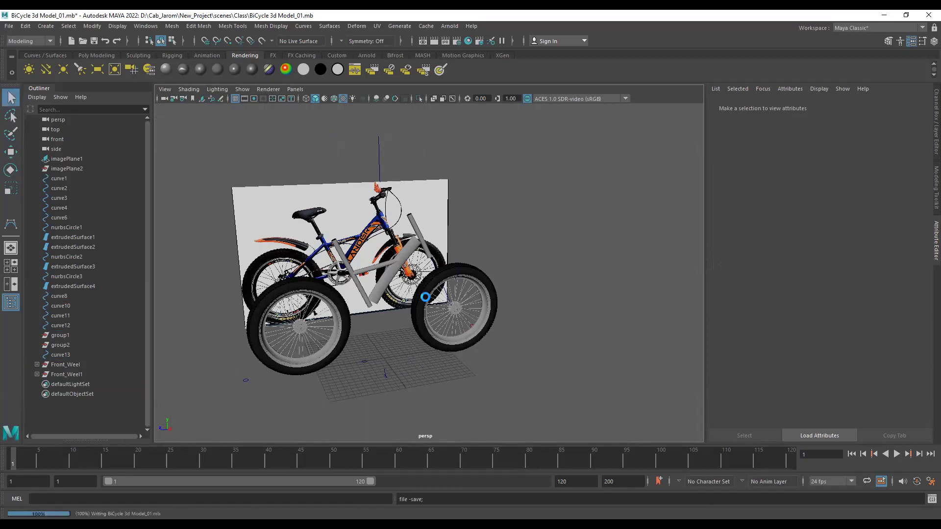
pyautogui.press('w')
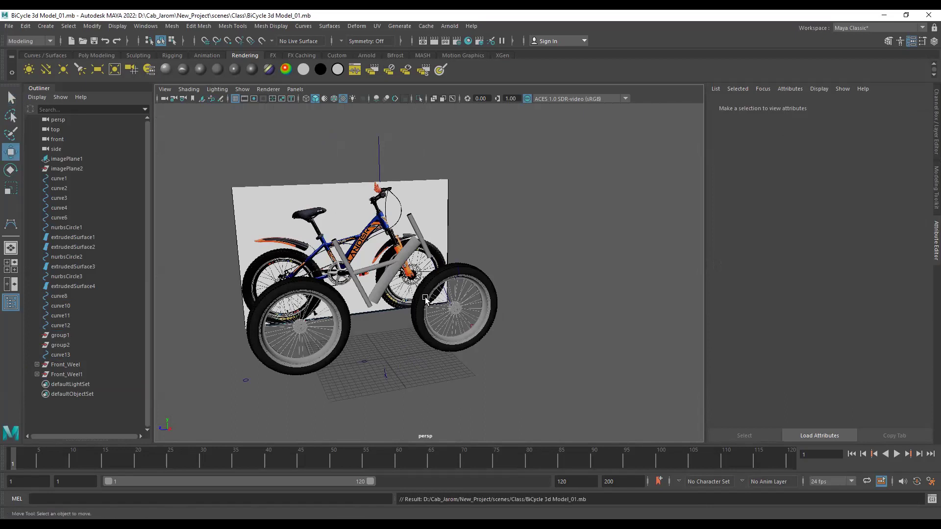